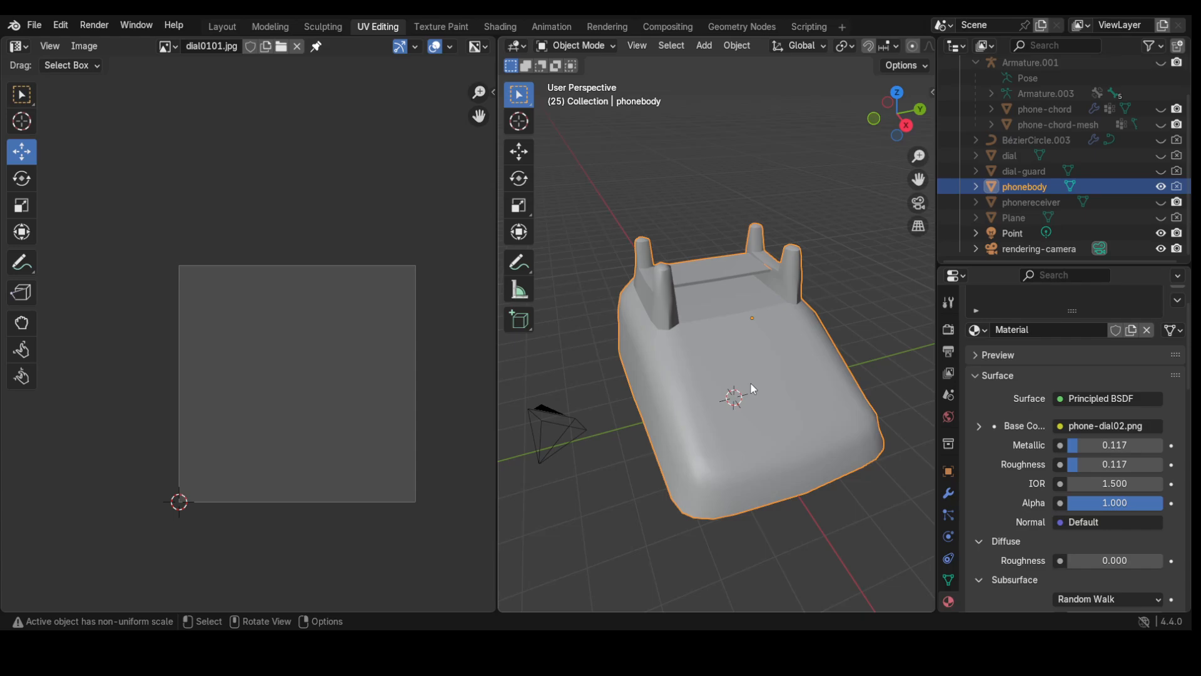
- Open the phonebody in Edit Mode and select its entire mesh in wireframe display, together with all its UVs
left_click(567, 52)
left_click(573, 80)
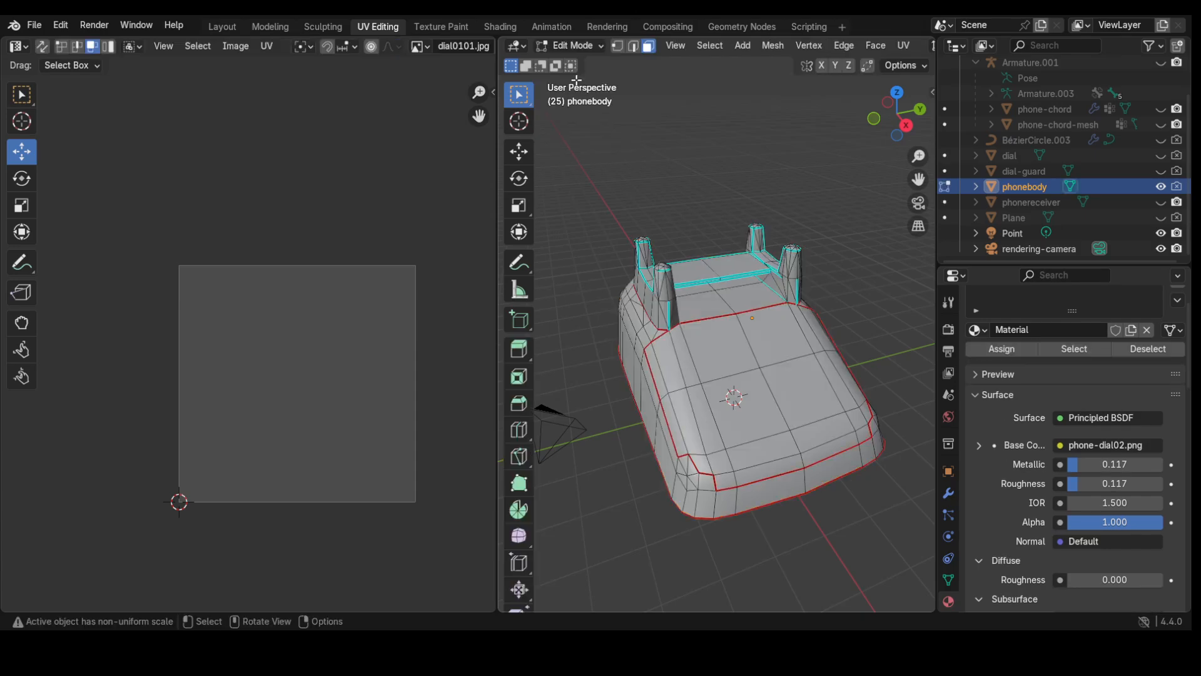
left_click_drag(572, 215, 906, 546)
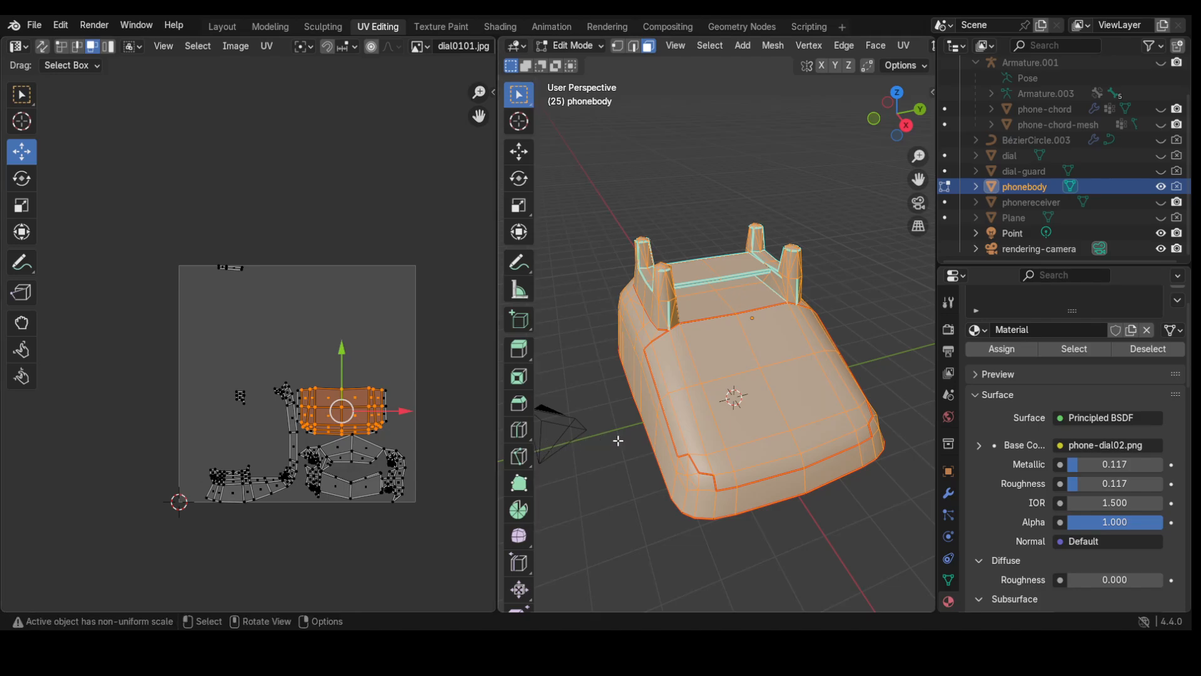
key("z")
left_click(513, 455)
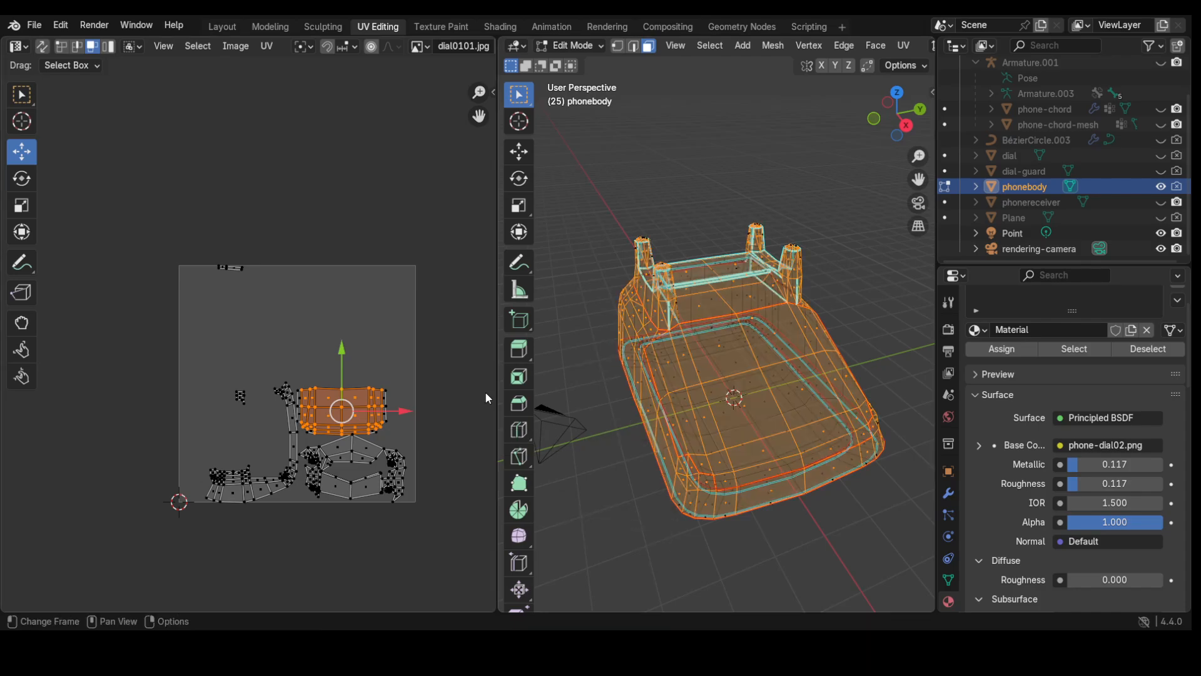
left_click_drag(585, 193, 906, 557)
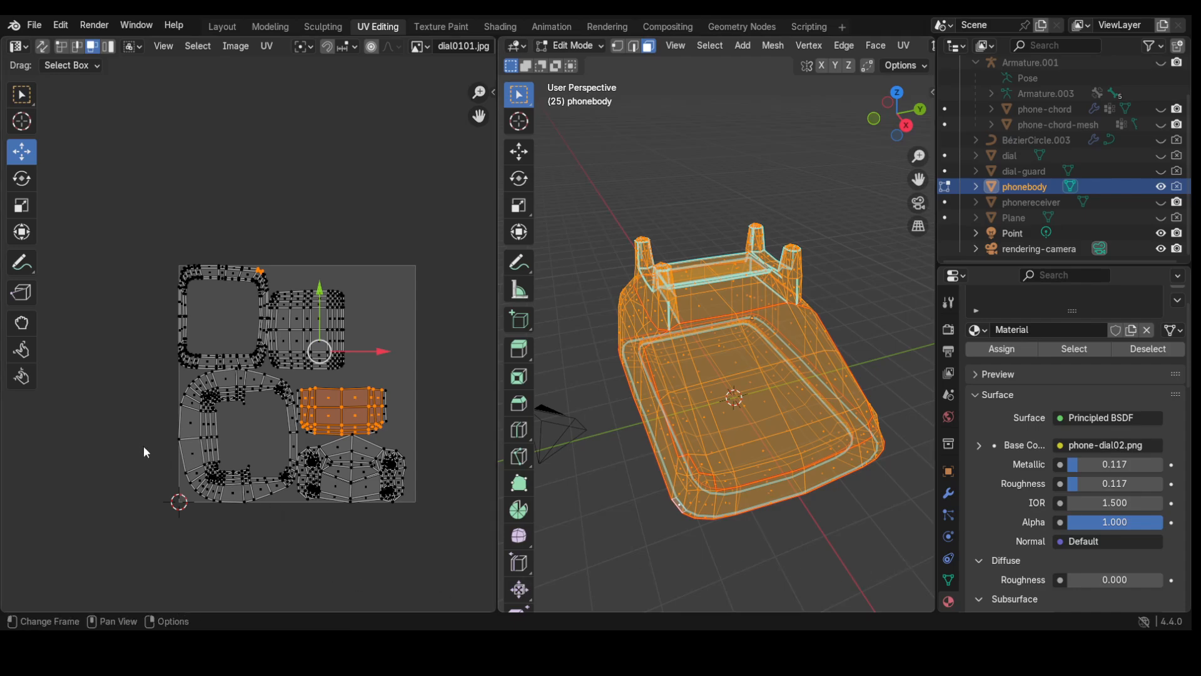
left_click_drag(120, 214, 492, 574)
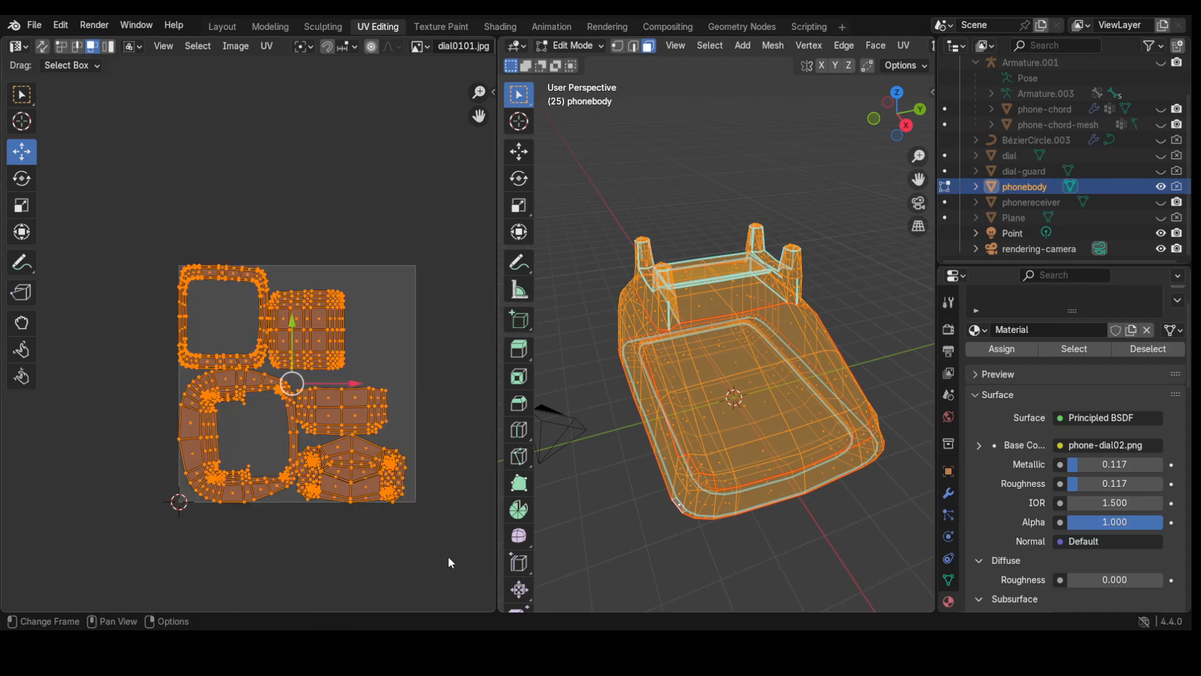
scroll(274, 416, "up", 2)
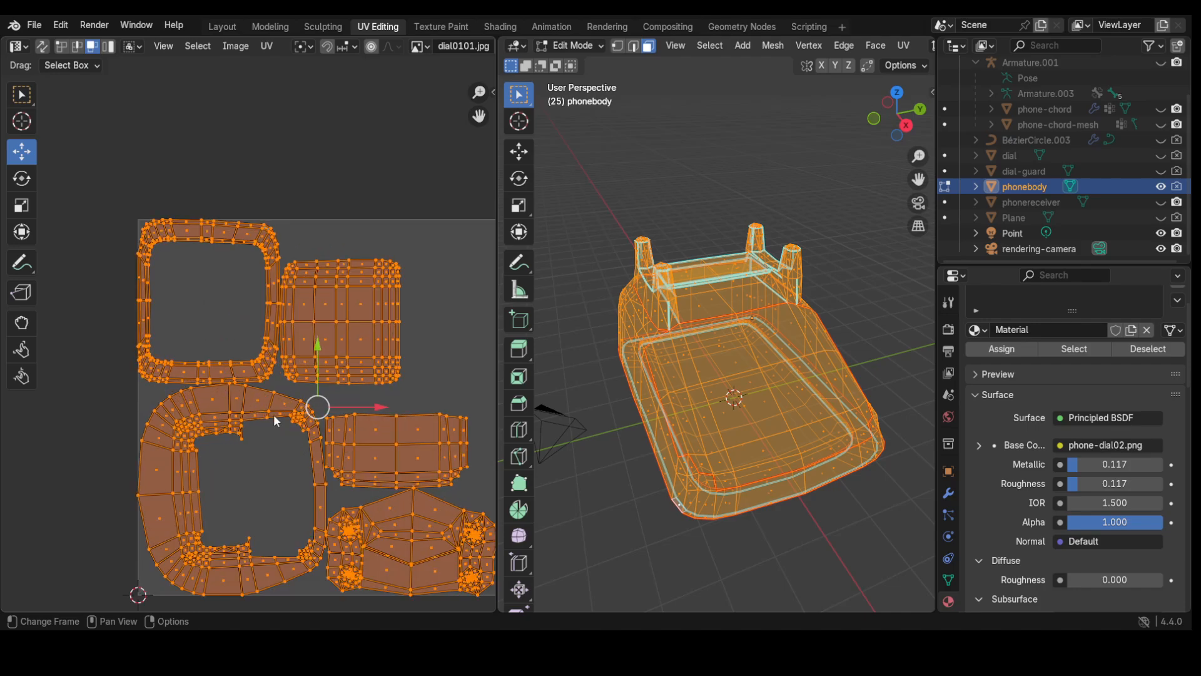
scroll(298, 433, "down", 1)
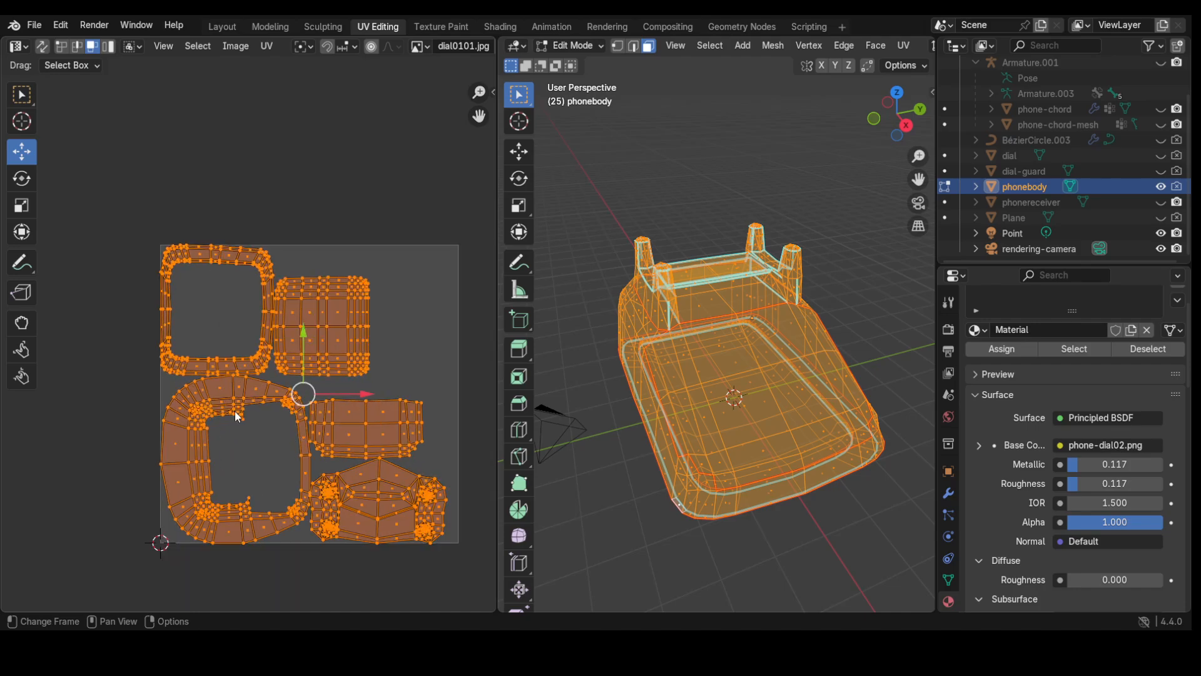
- Switch UV selection to whole islands and move the thin rounded frame island and the square grid island above the image area
left_click(133, 371)
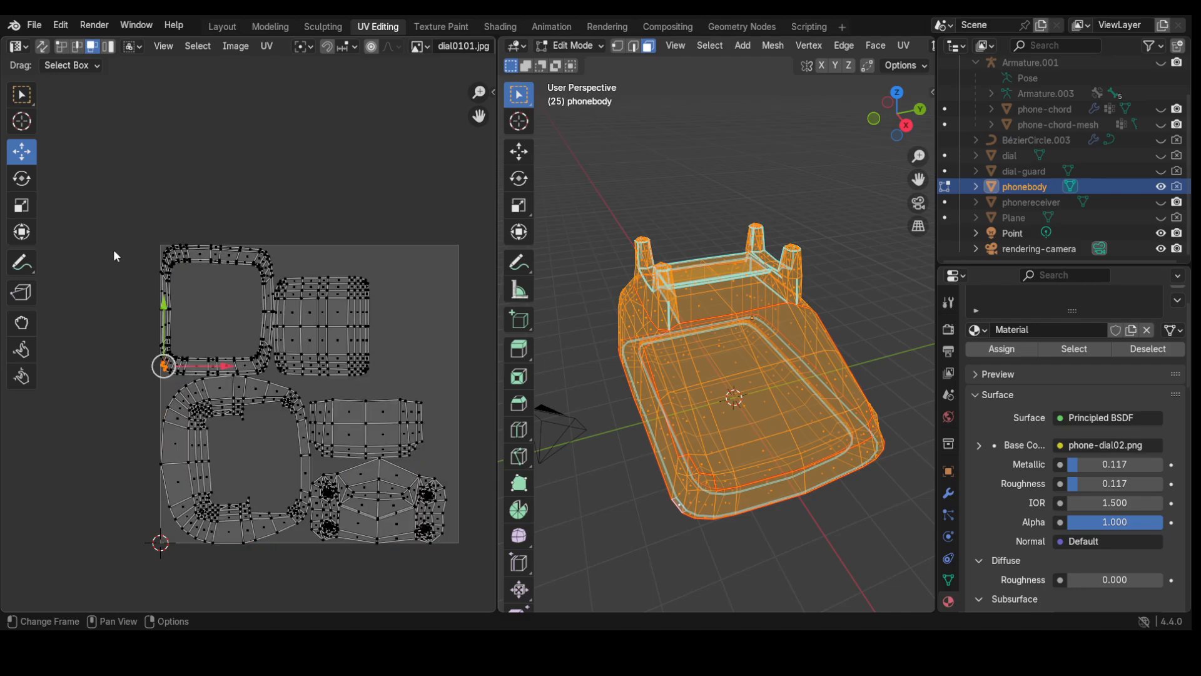
left_click(106, 47)
left_click(196, 254)
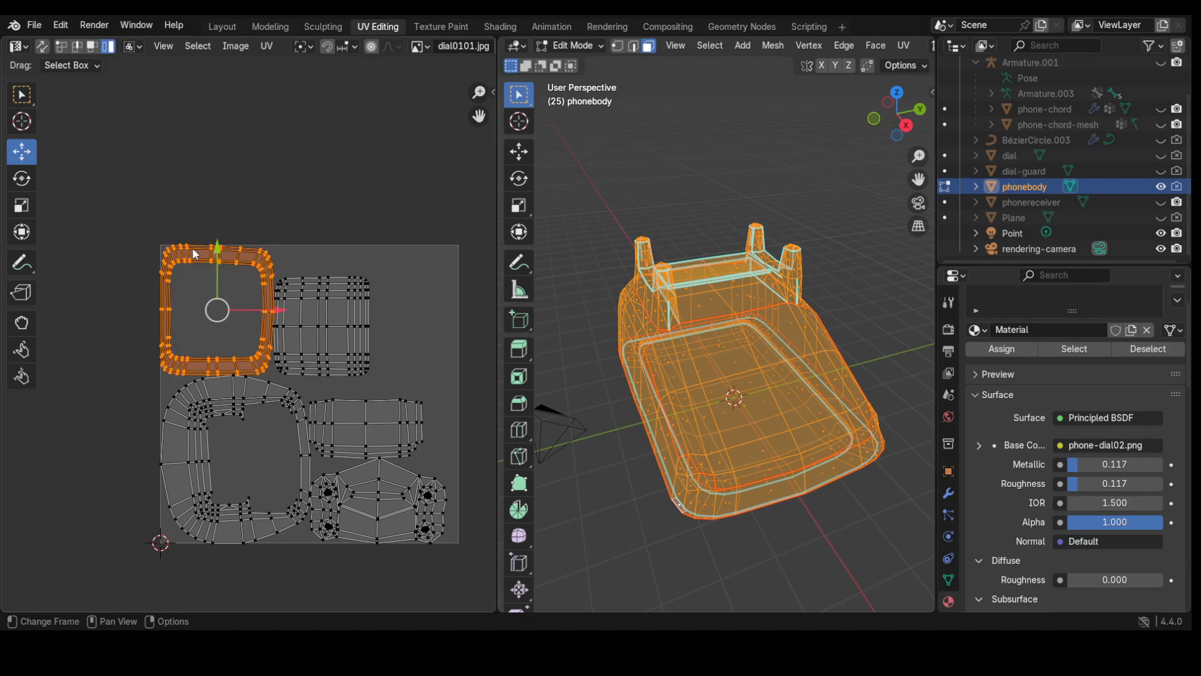
left_click_drag(208, 319, 151, 160)
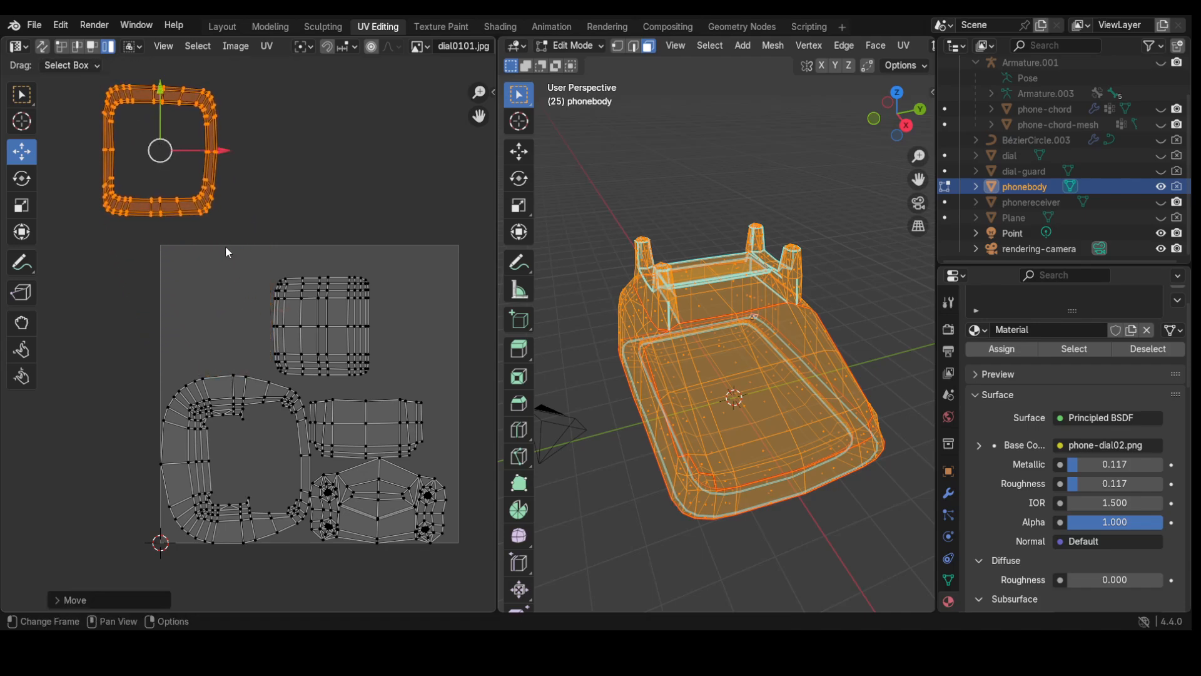
left_click(307, 324)
left_click_drag(308, 325, 353, 179)
- Clear the remaining UV islands off the image area: large ring to its left, rectangular panel above, cradle piece below
left_click(234, 396)
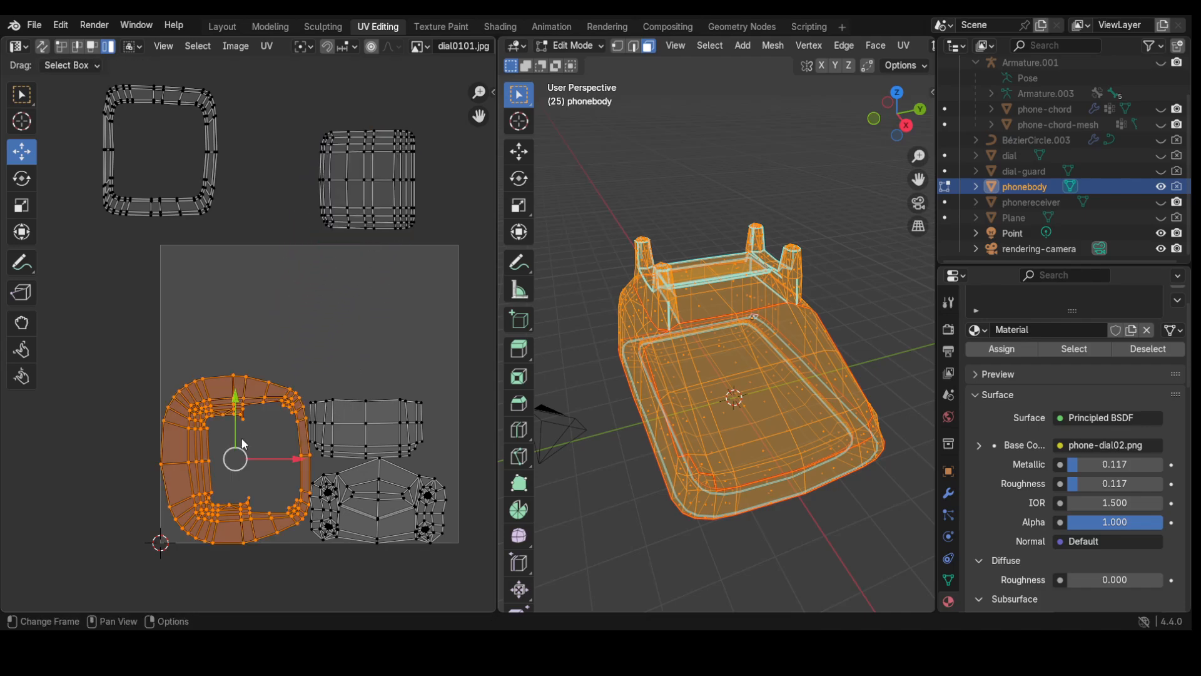
left_click_drag(231, 464, 63, 462)
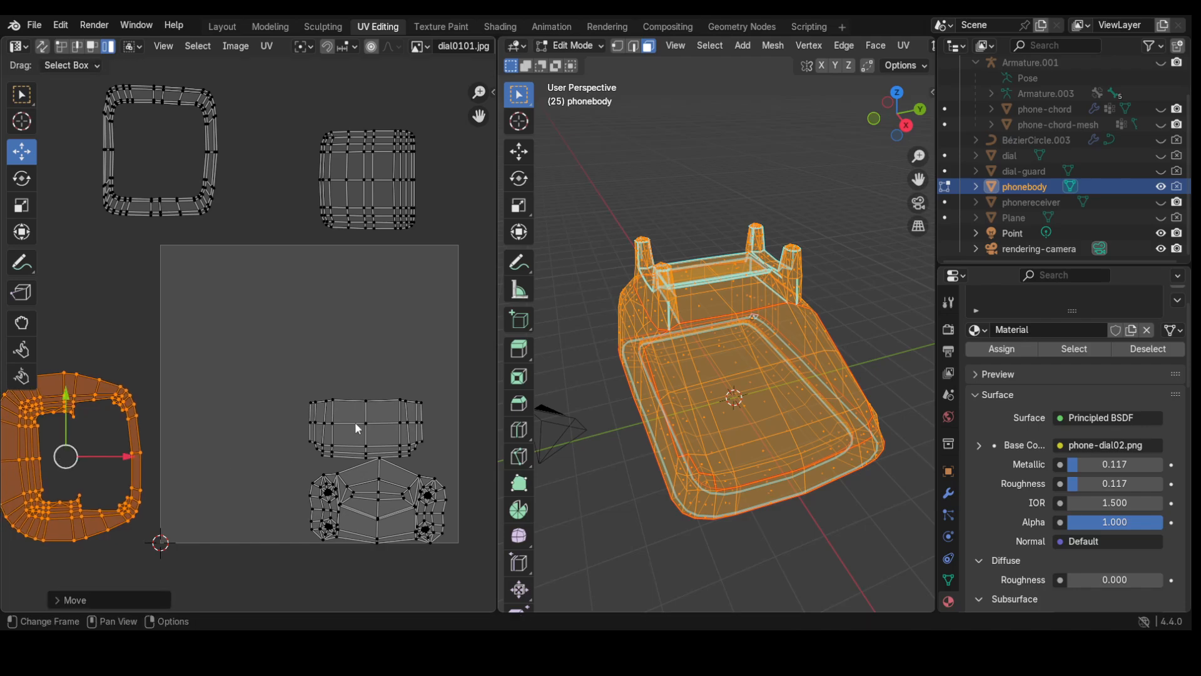
left_click(367, 428)
left_click_drag(367, 428, 275, 111)
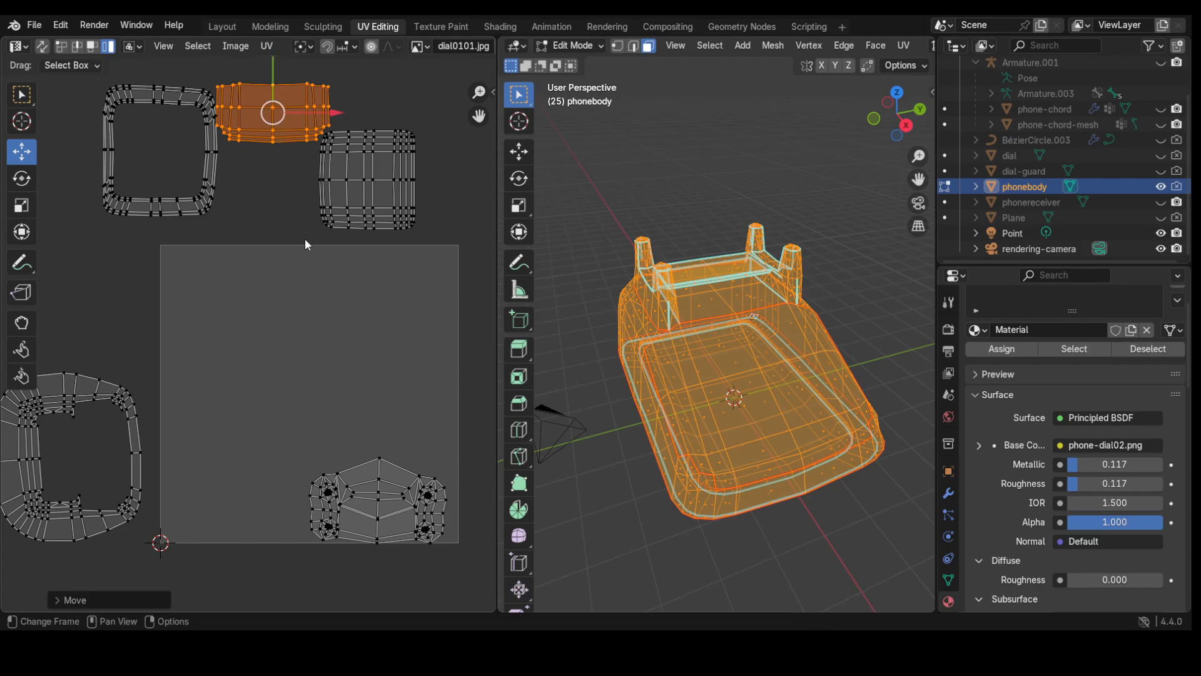
left_click(374, 507)
left_click_drag(374, 508, 383, 601)
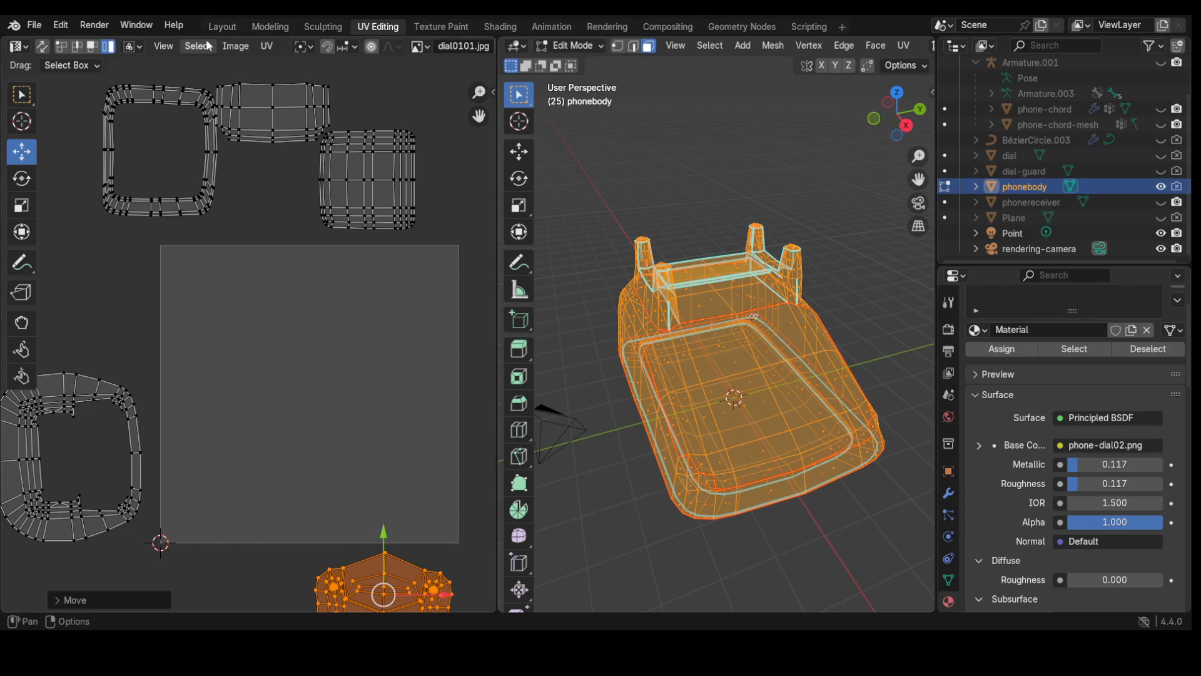
- Display phone-dial02.png as the background image behind the phonebody's UV islands
left_click(426, 46)
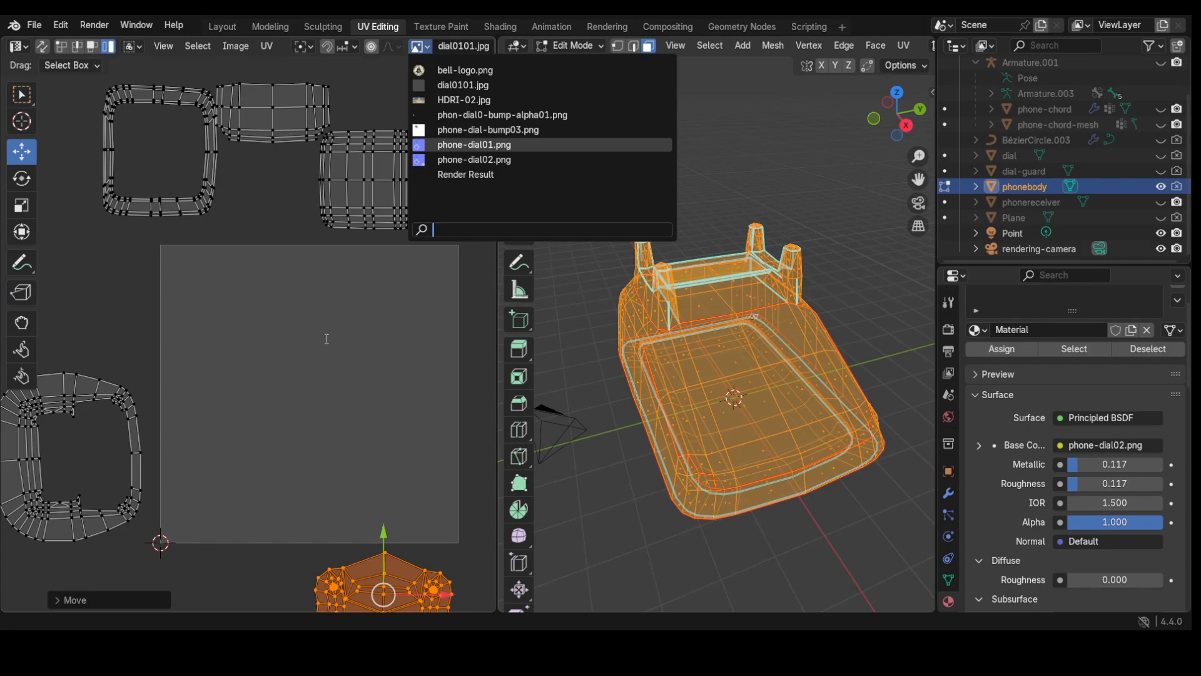
left_click(232, 50)
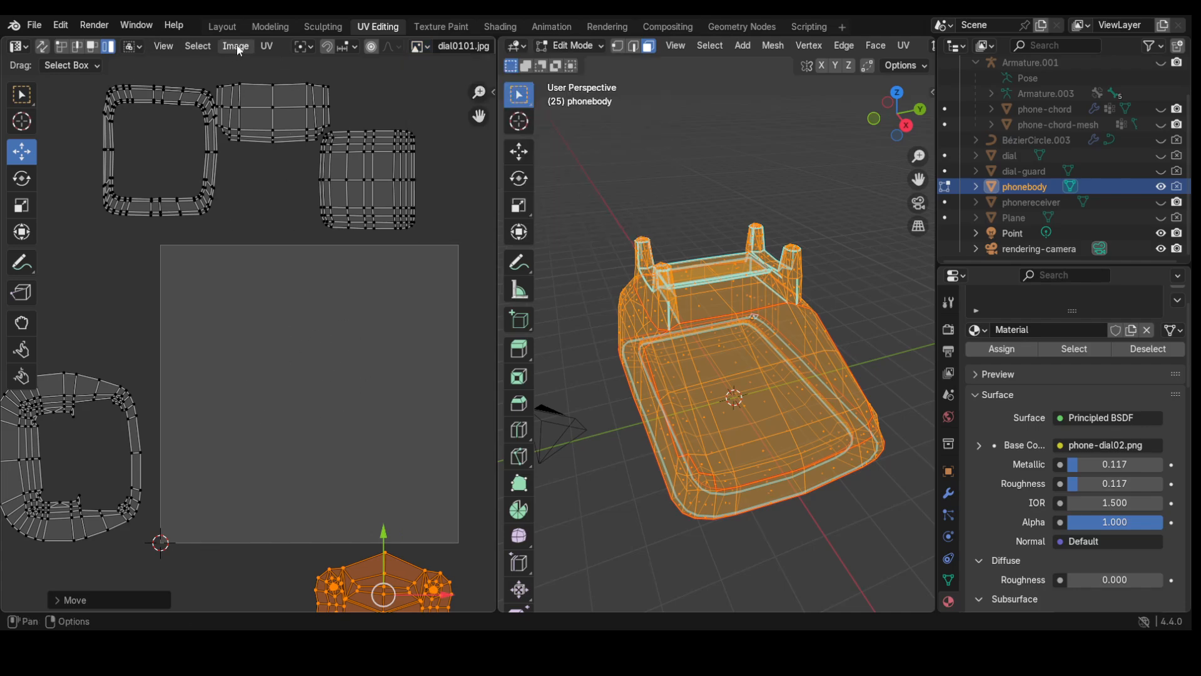
left_click(238, 47)
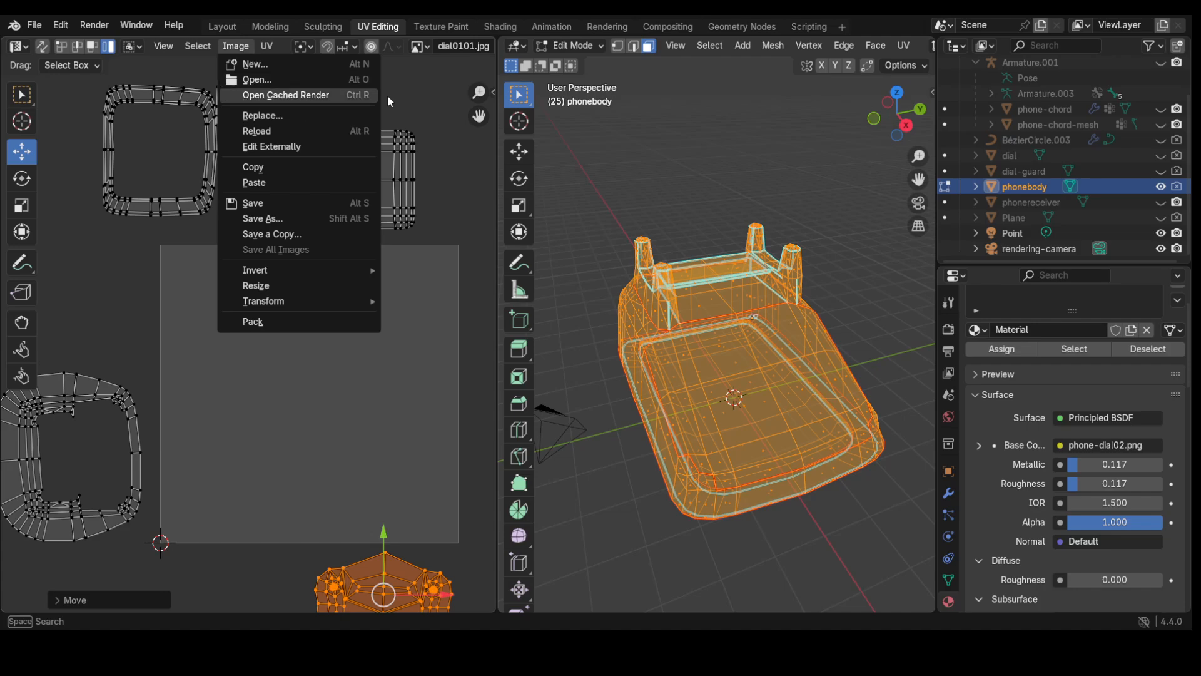
left_click(423, 96)
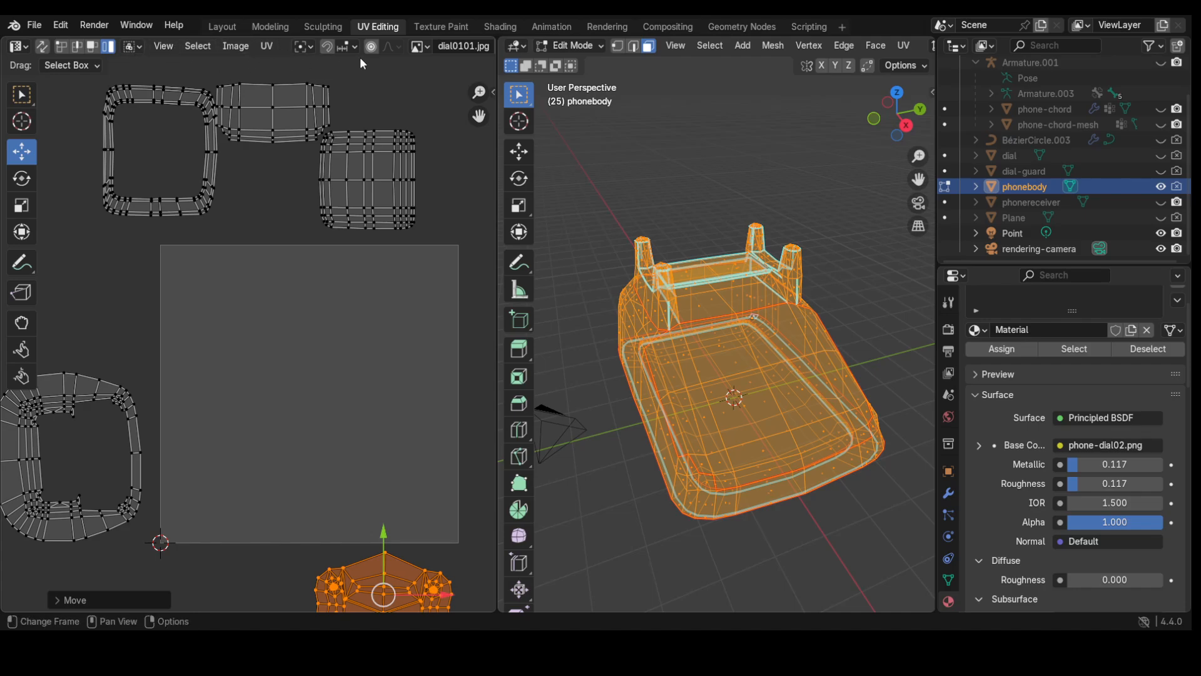
left_click(417, 47)
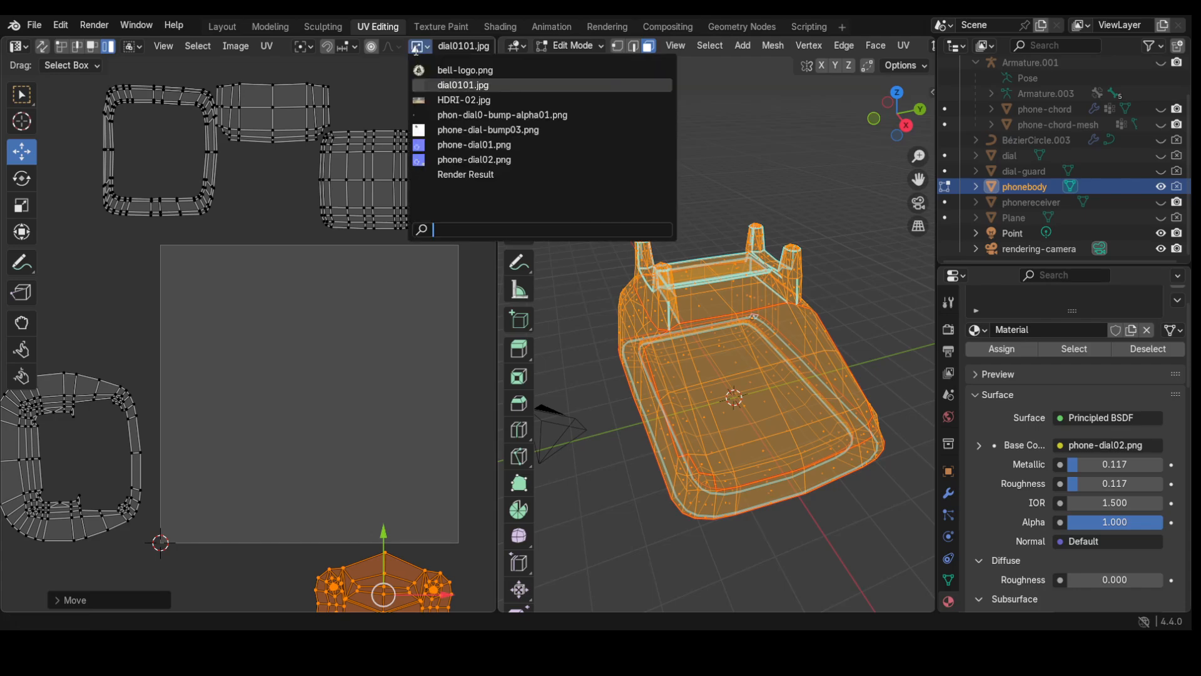
mouse_move(471, 162)
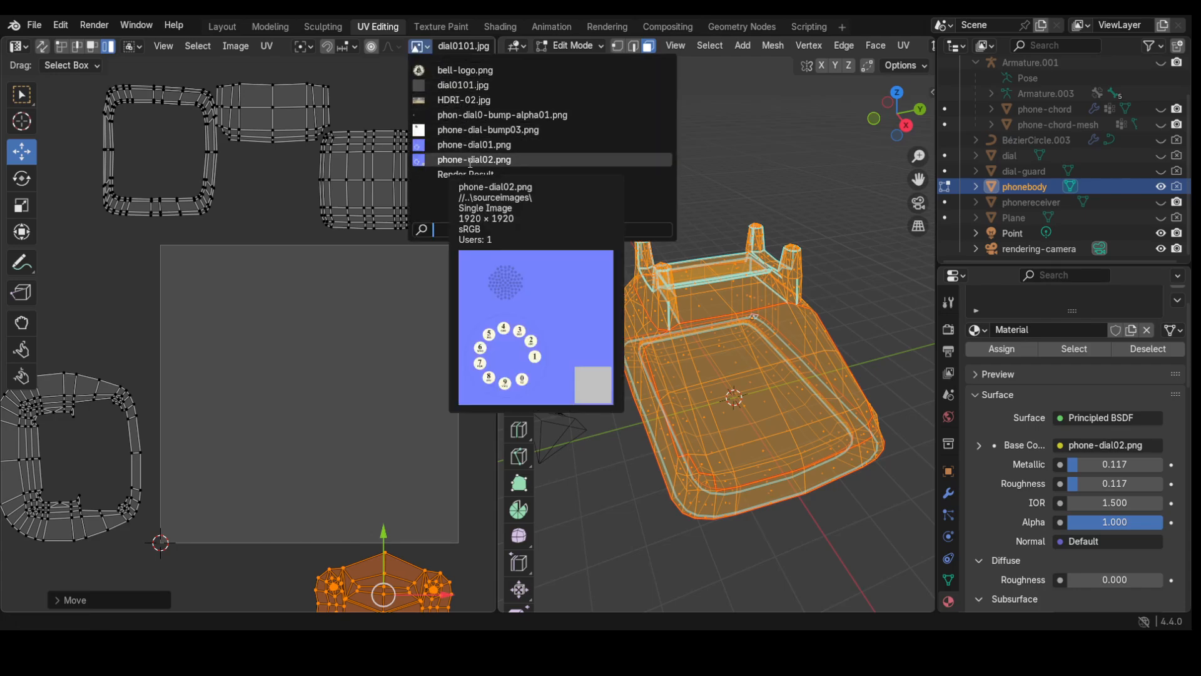
left_click(471, 162)
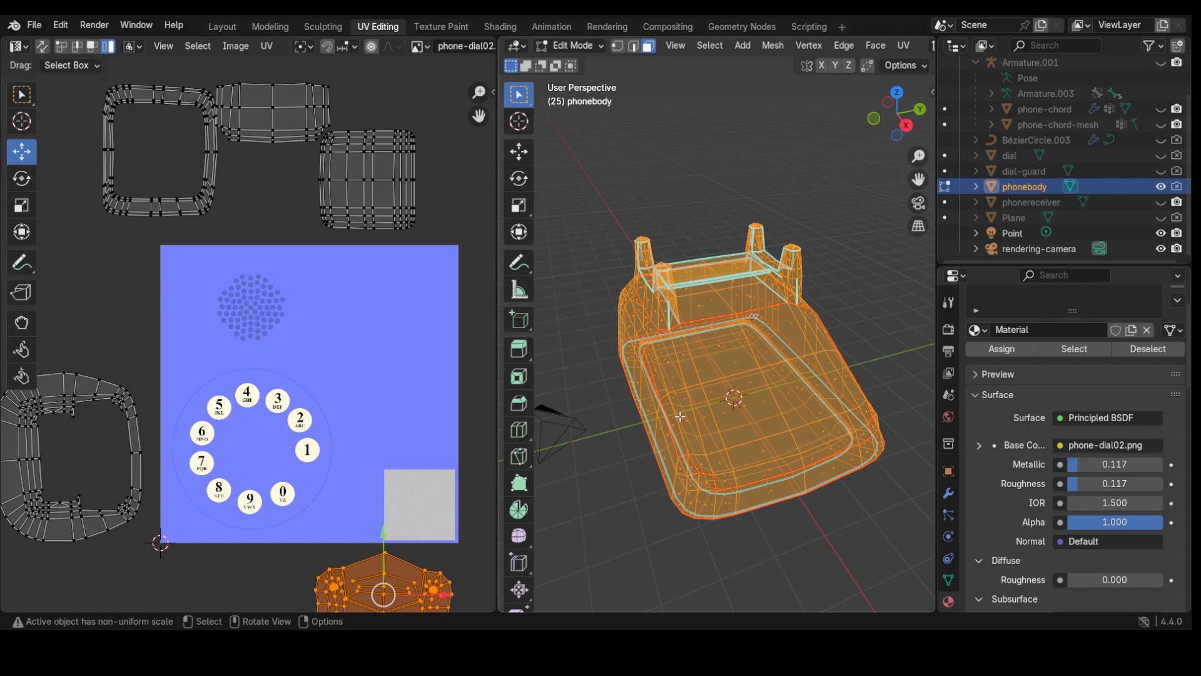
- Try selecting a single face within the square grid UV island using face selection
left_click(367, 185)
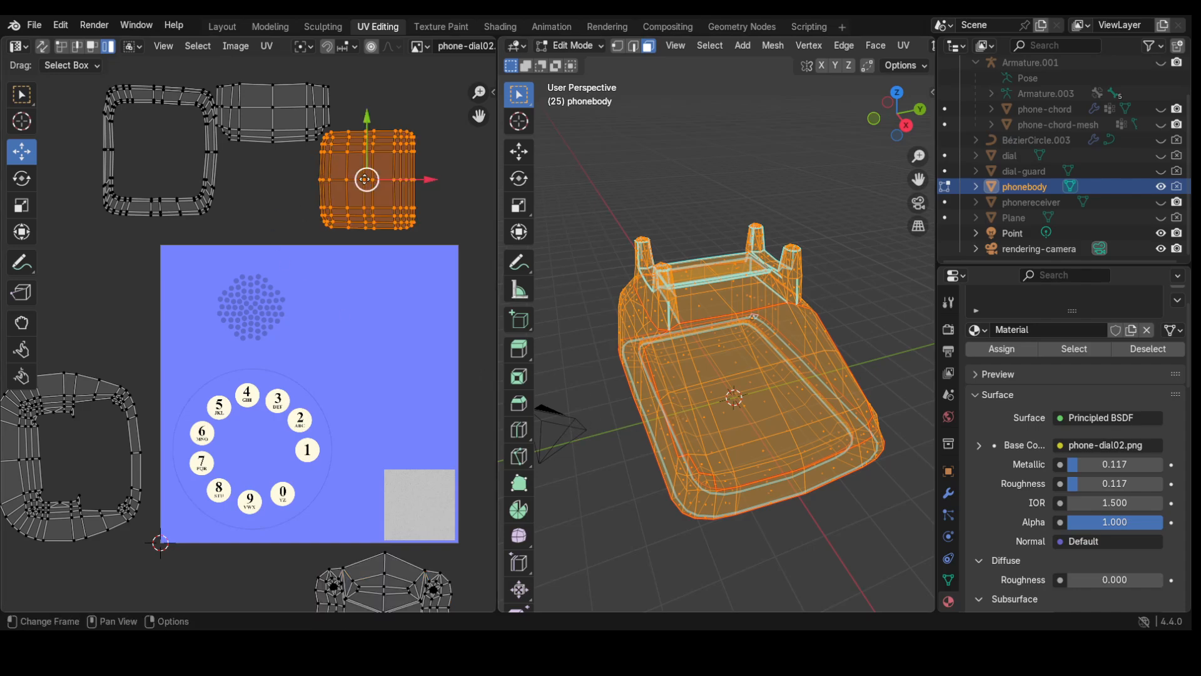
left_click(91, 48)
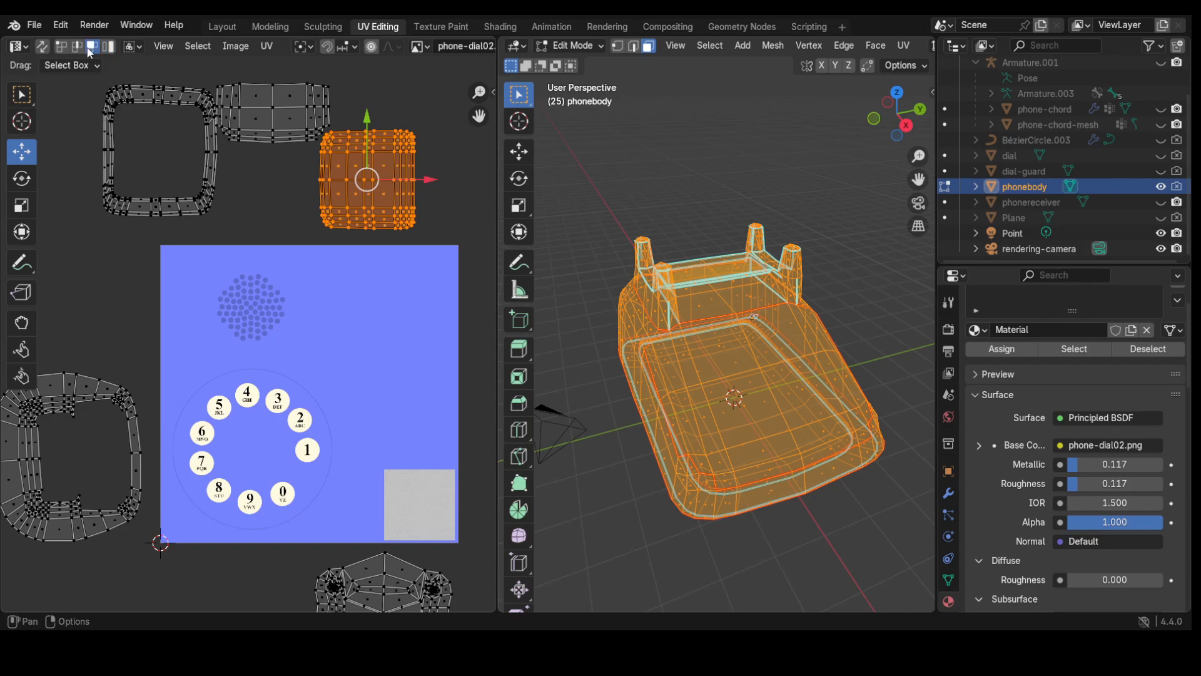
left_click(277, 182)
left_click(355, 169)
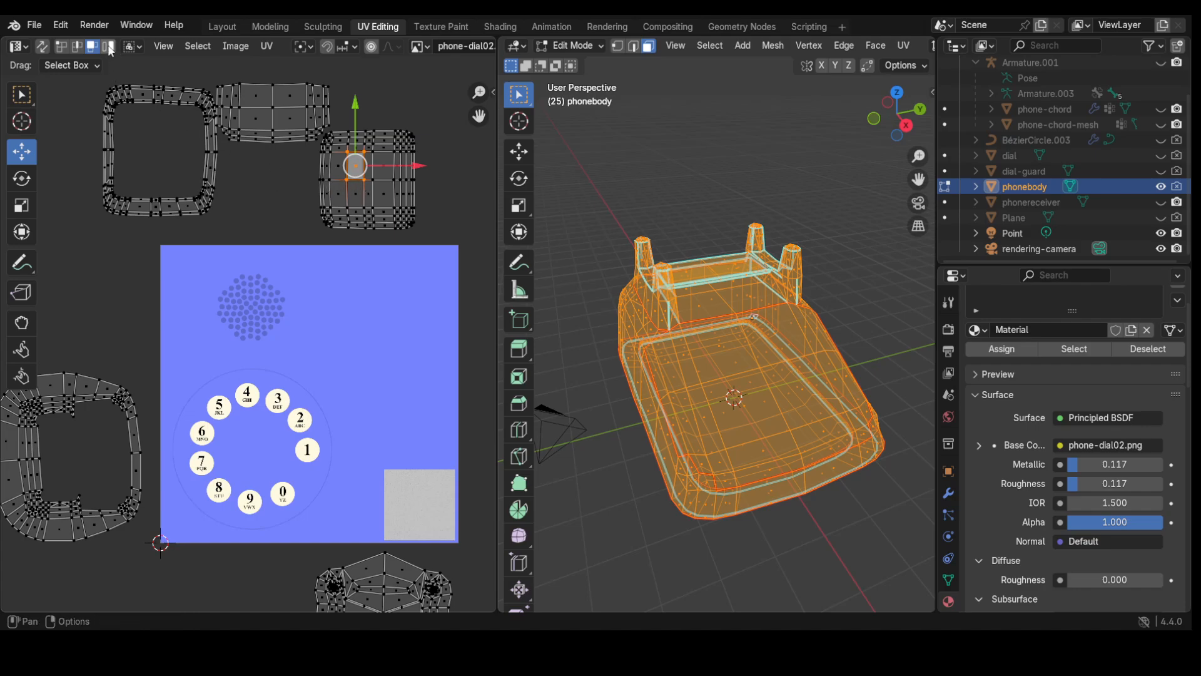
- Return to island selection and move the square grid UV island over the gray square in the texture's lower-right corner
left_click(108, 47)
left_click(362, 176)
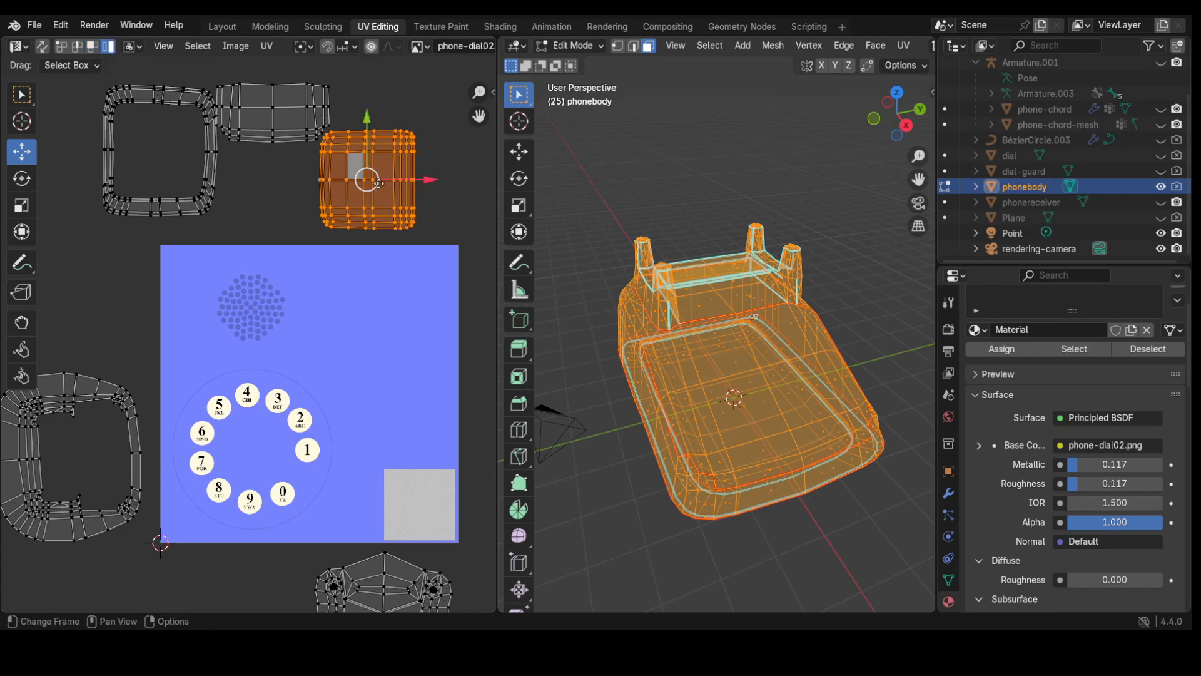
left_click(280, 176)
left_click(286, 178)
left_click_drag(368, 191, 414, 510)
scroll(415, 509, "up", 3)
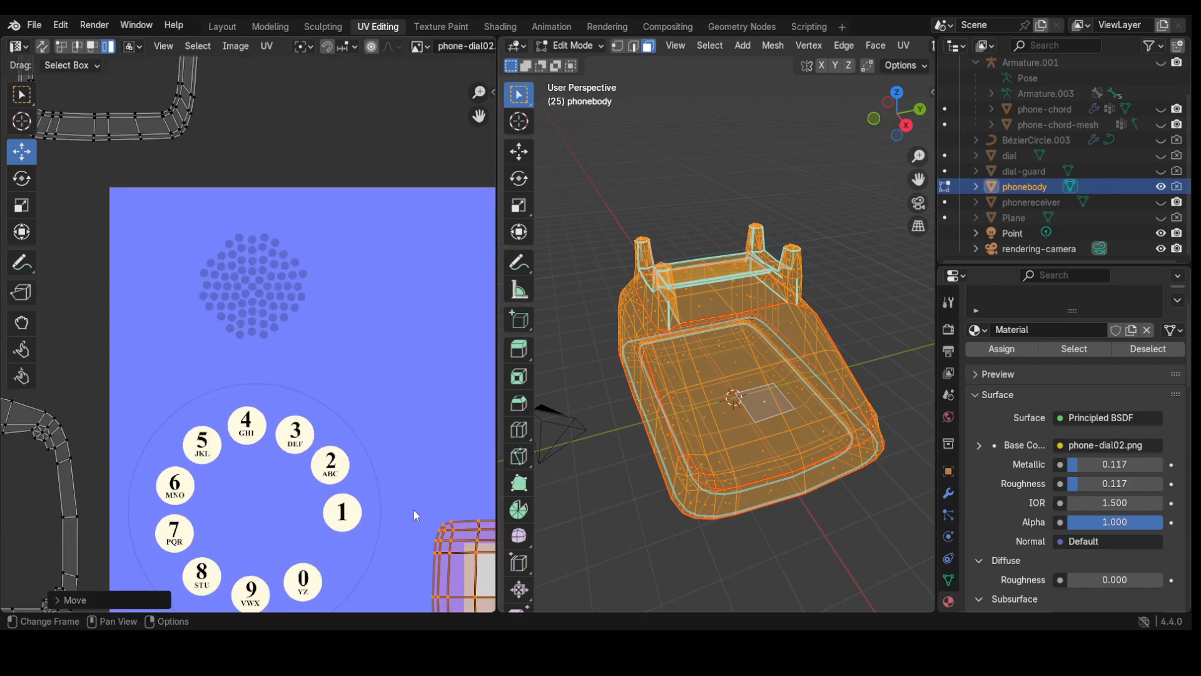
middle_click_drag(422, 497, 224, 246)
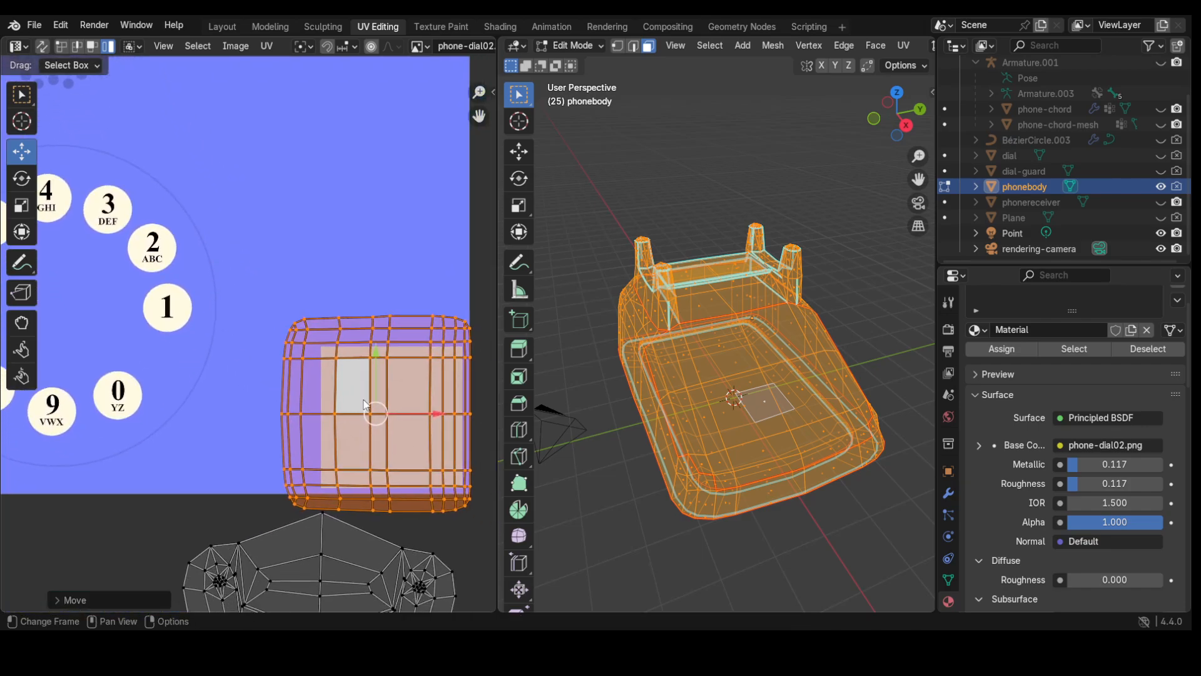
scroll(378, 414, "up", 2)
middle_click_drag(432, 433, 301, 358)
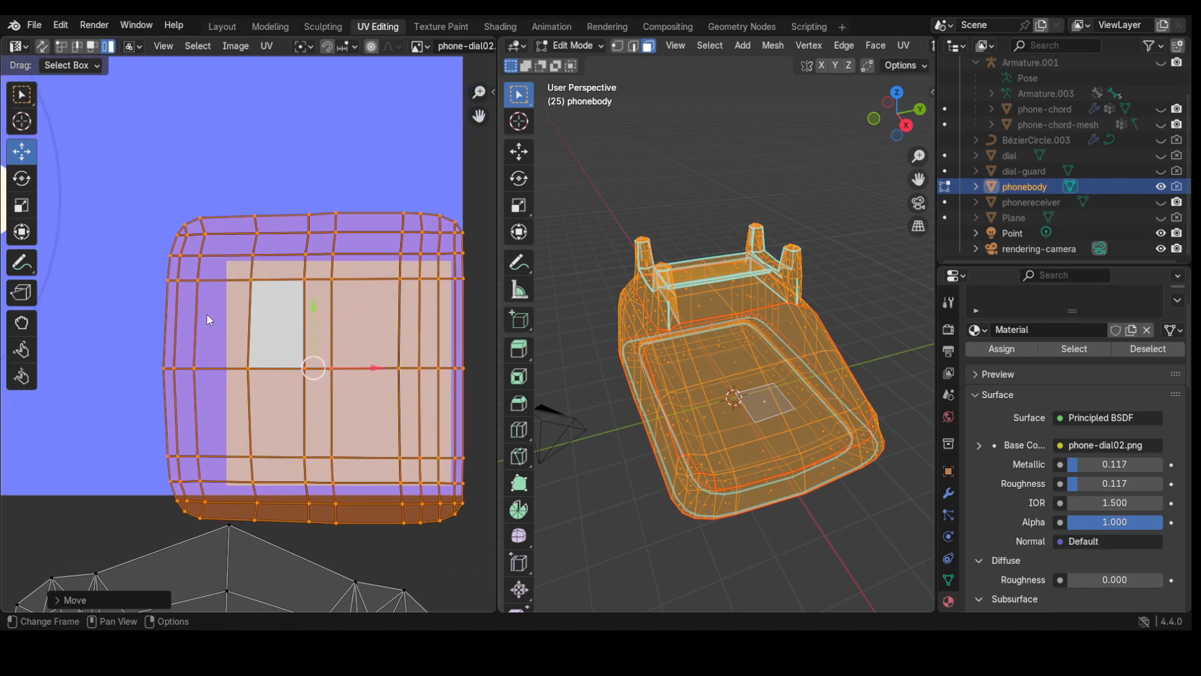
scroll(300, 358, "down", 1)
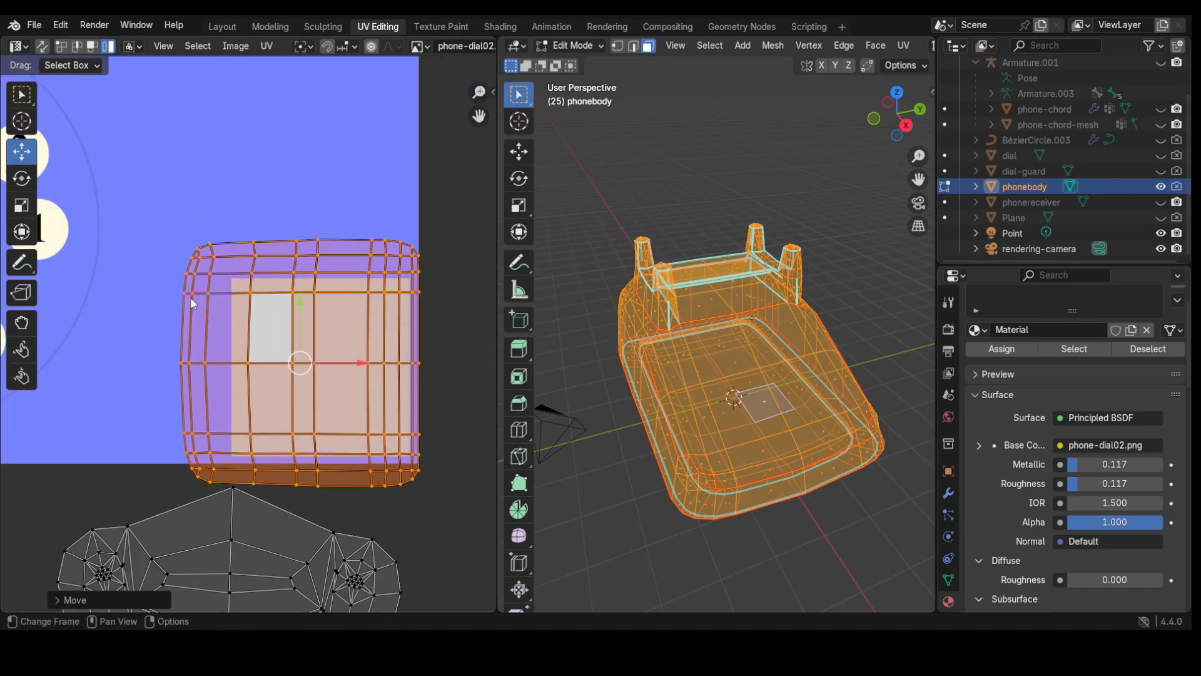
- Examine the underside of the phonebody, switching to Object Mode and back to Edit Mode
middle_click_drag(648, 431, 650, 359)
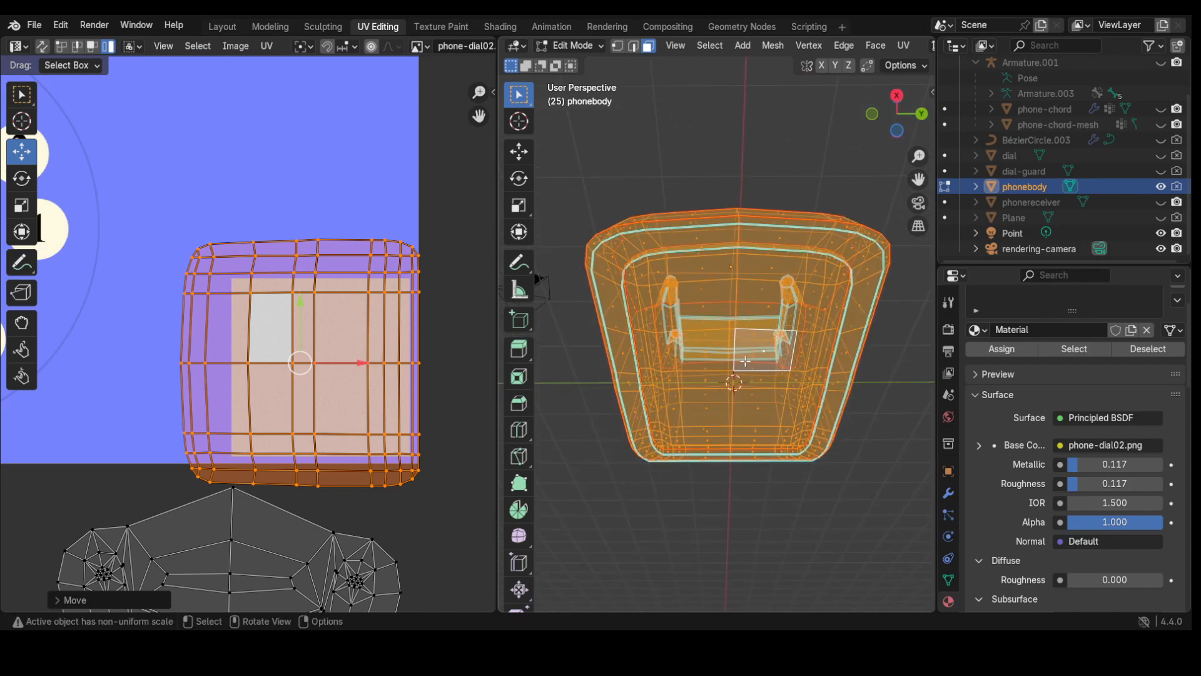
middle_click_drag(560, 367, 544, 274)
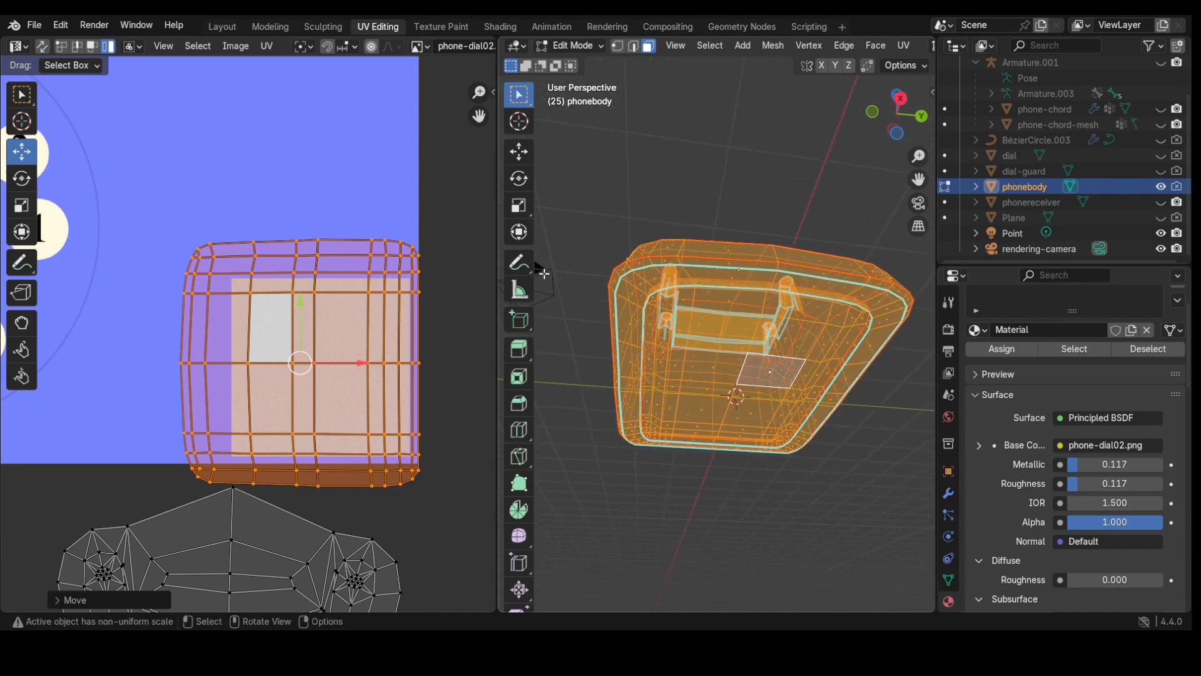
left_click(572, 46)
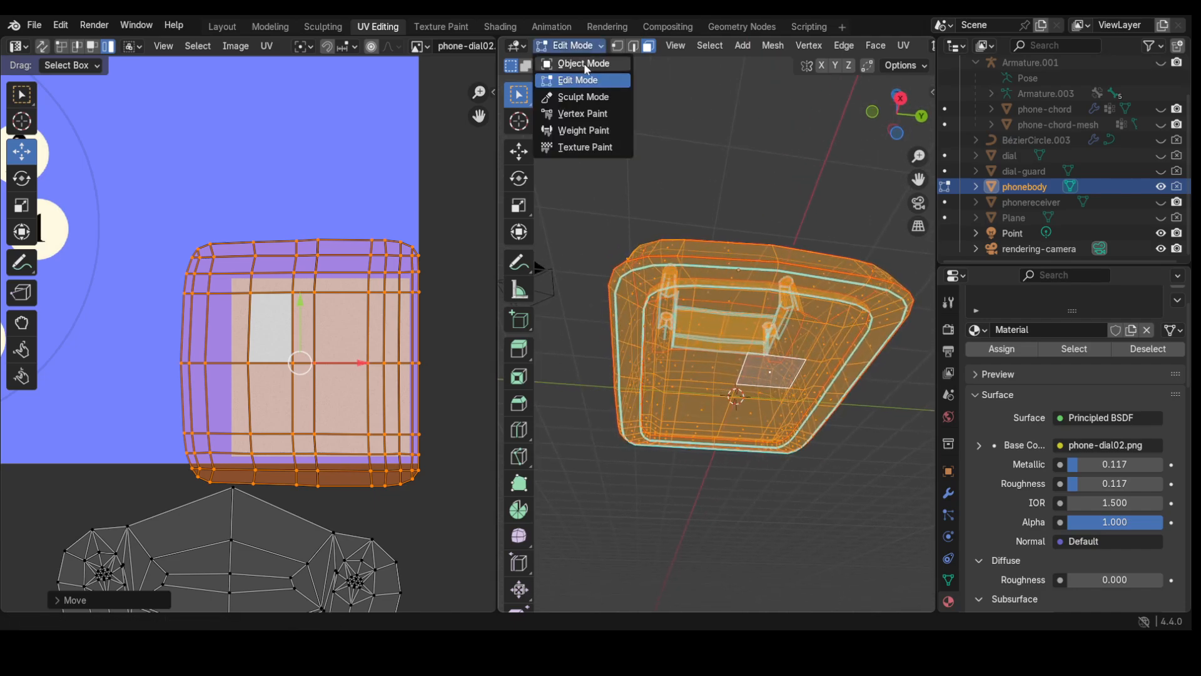
left_click(584, 63)
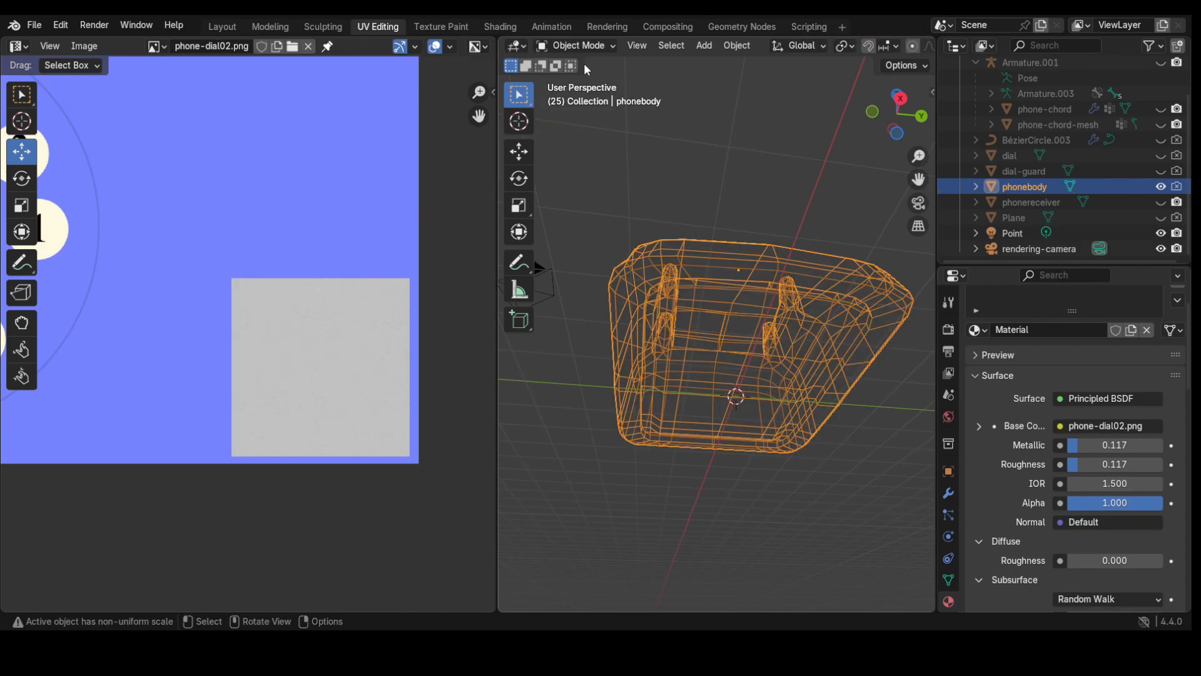
left_click(568, 47)
left_click(567, 76)
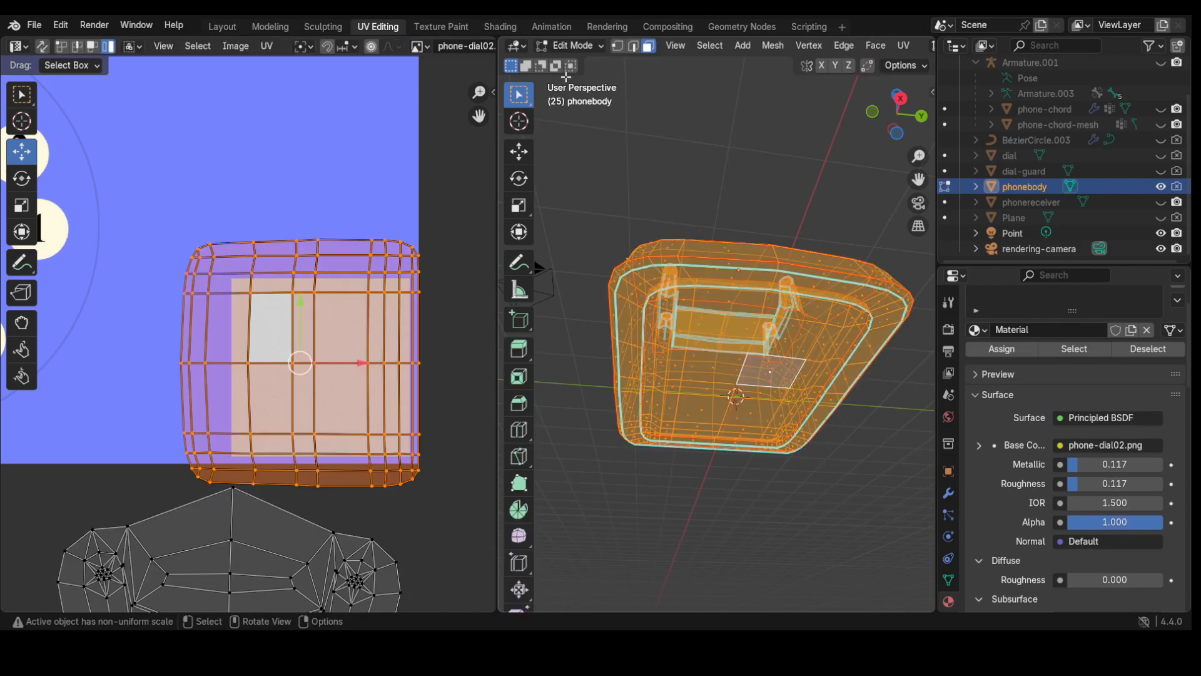
middle_click_drag(587, 343, 625, 362)
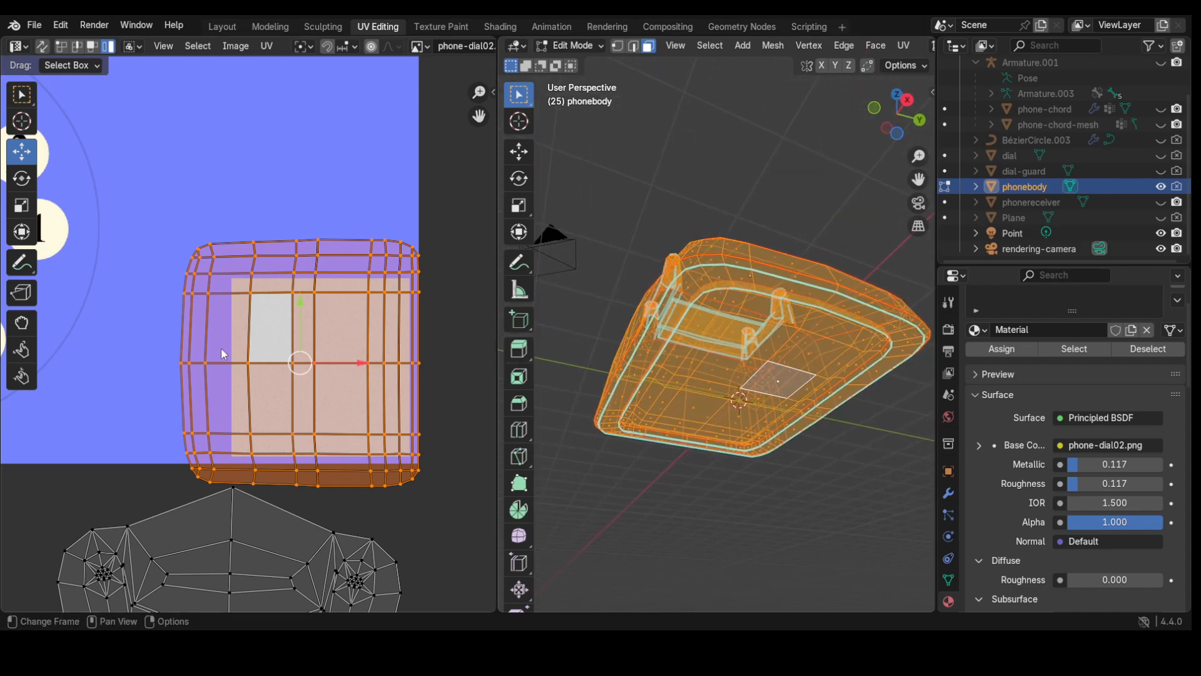
- Scale down the square grid UV island and center it within the gray square of the texture
left_click(21, 206)
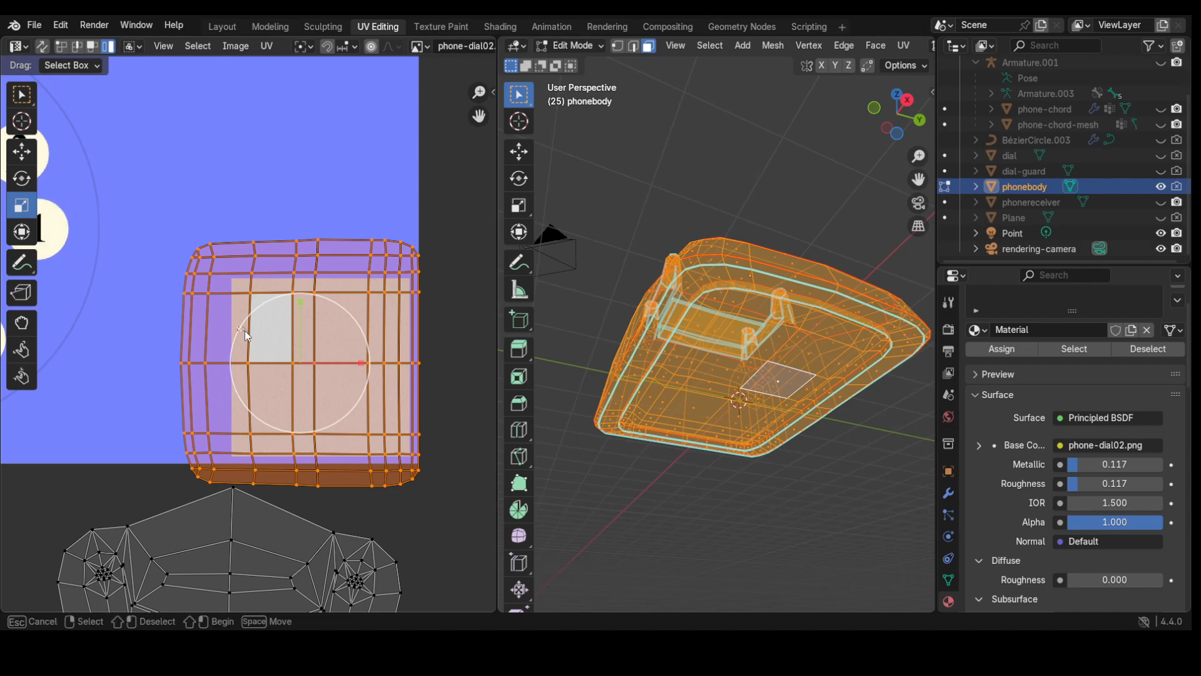
key("alt+a")
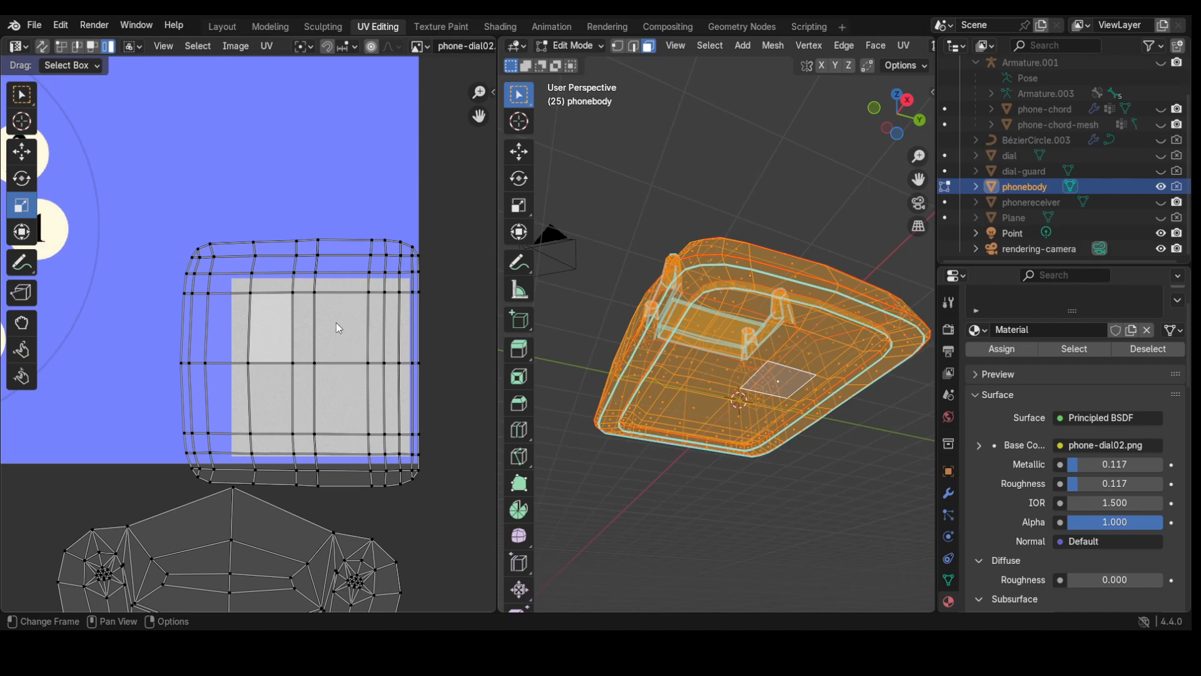
key("a")
left_click_drag(262, 298, 278, 324)
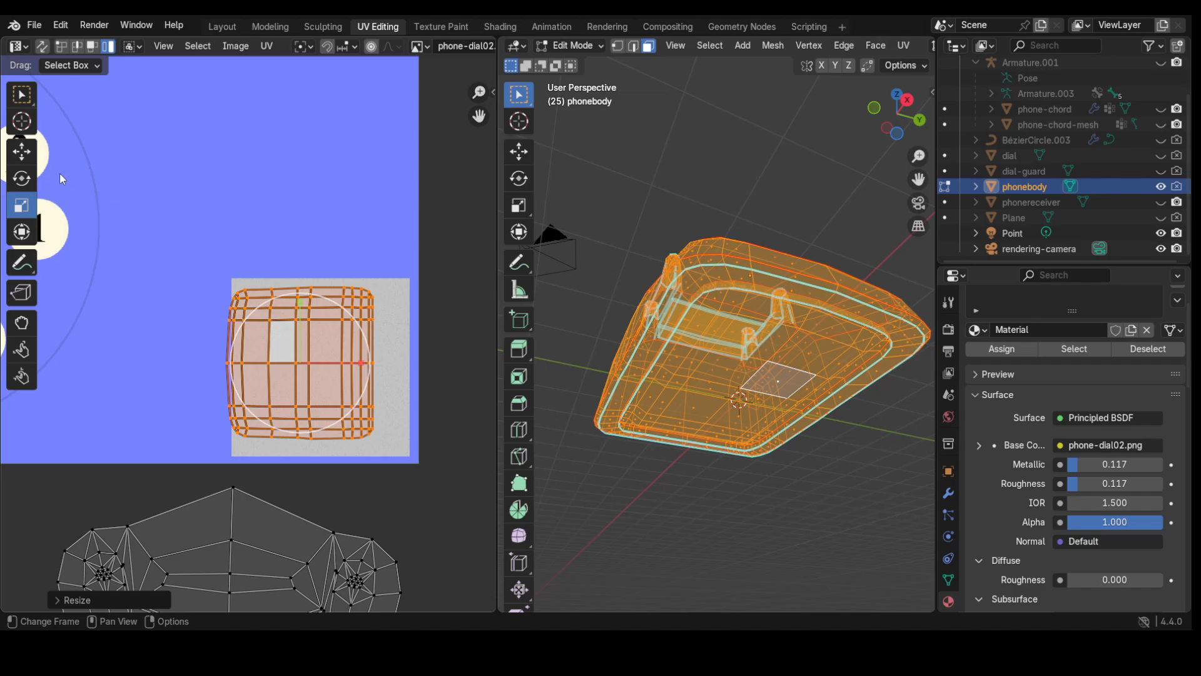
left_click(21, 150)
left_click_drag(302, 368, 323, 377)
- Move the bracket-shaped UV island from below the texture onto it, shrink it and place it just above the gray square
scroll(209, 404, "down", 3)
scroll(209, 404, "up", 1)
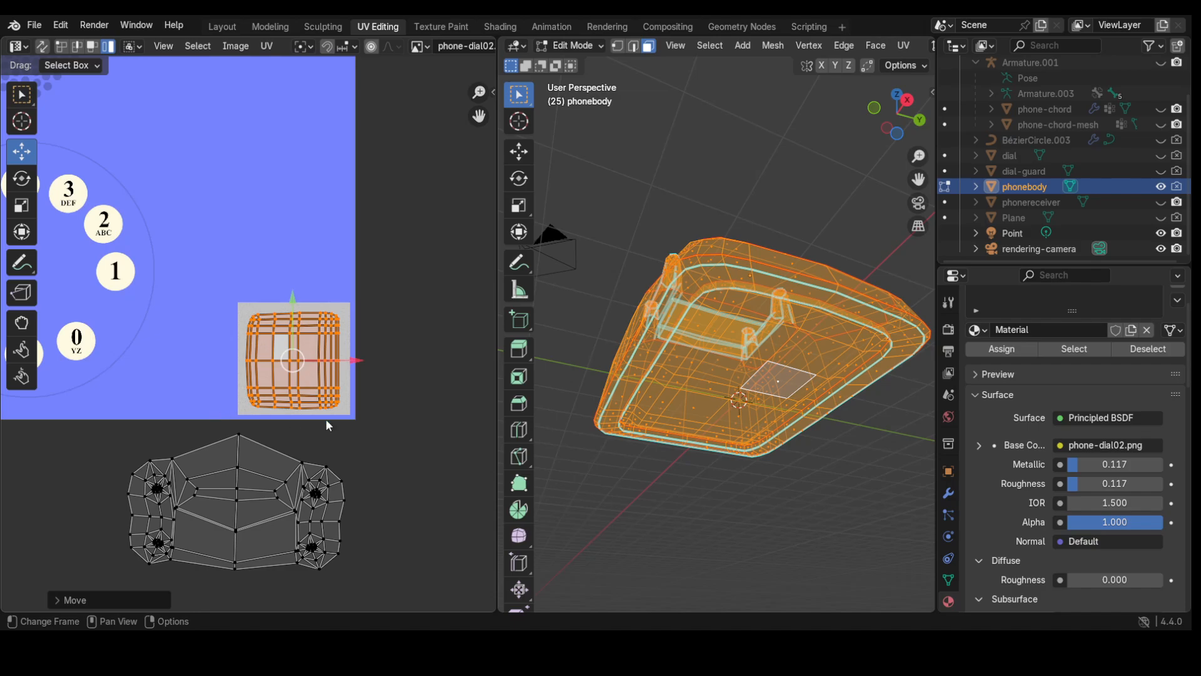
key("a")
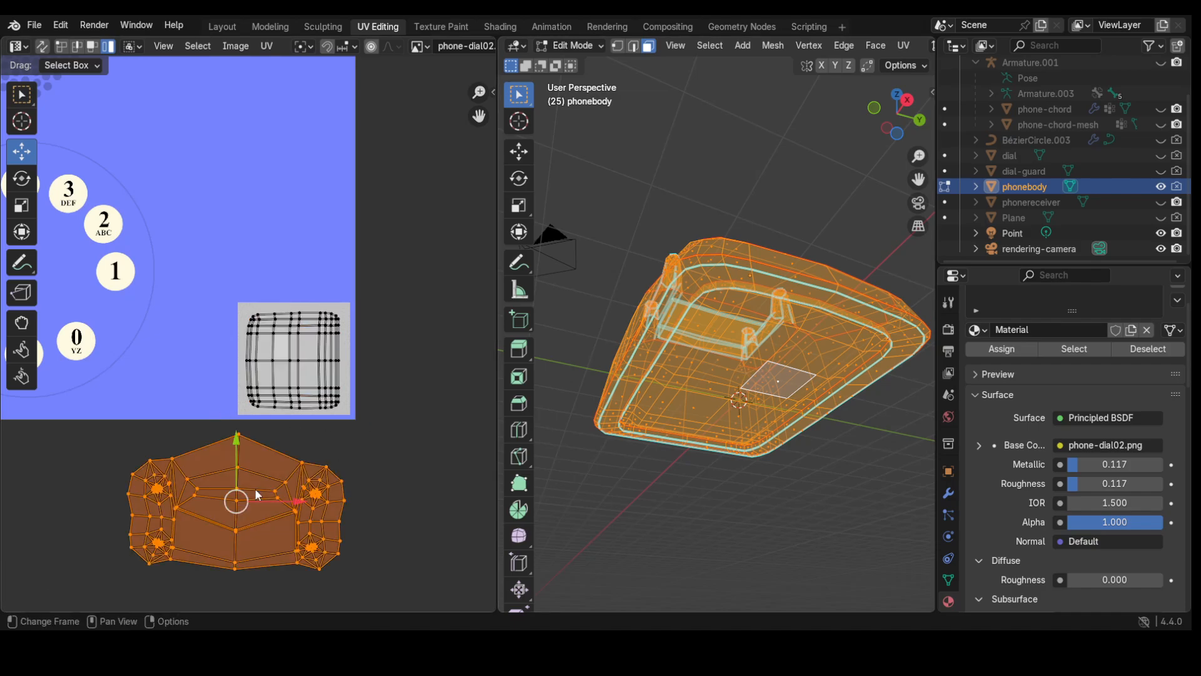
key("g")
left_click(232, 219)
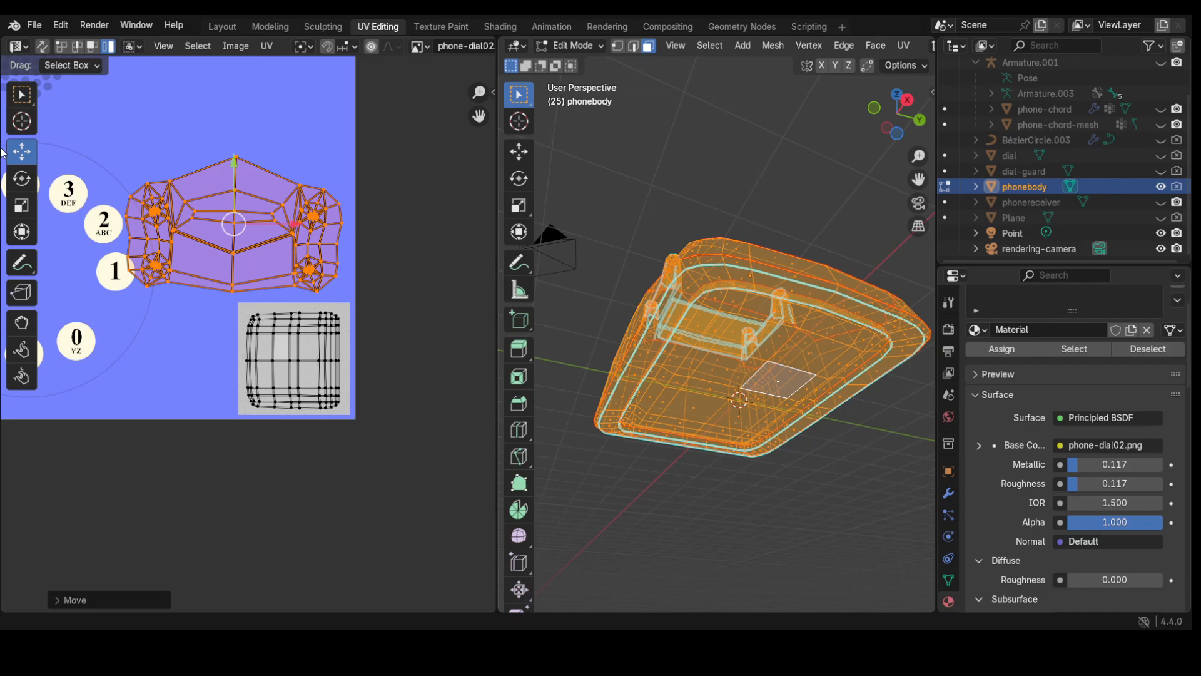
left_click(21, 210)
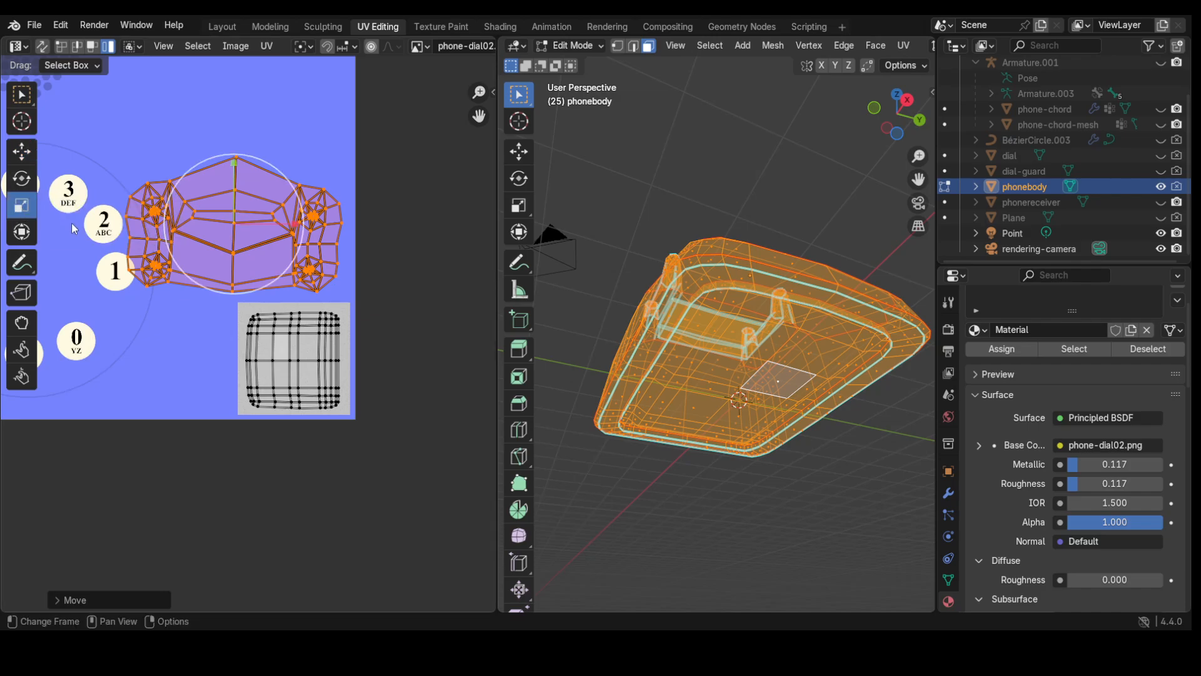
left_click_drag(179, 184, 289, 244)
left_click(22, 151)
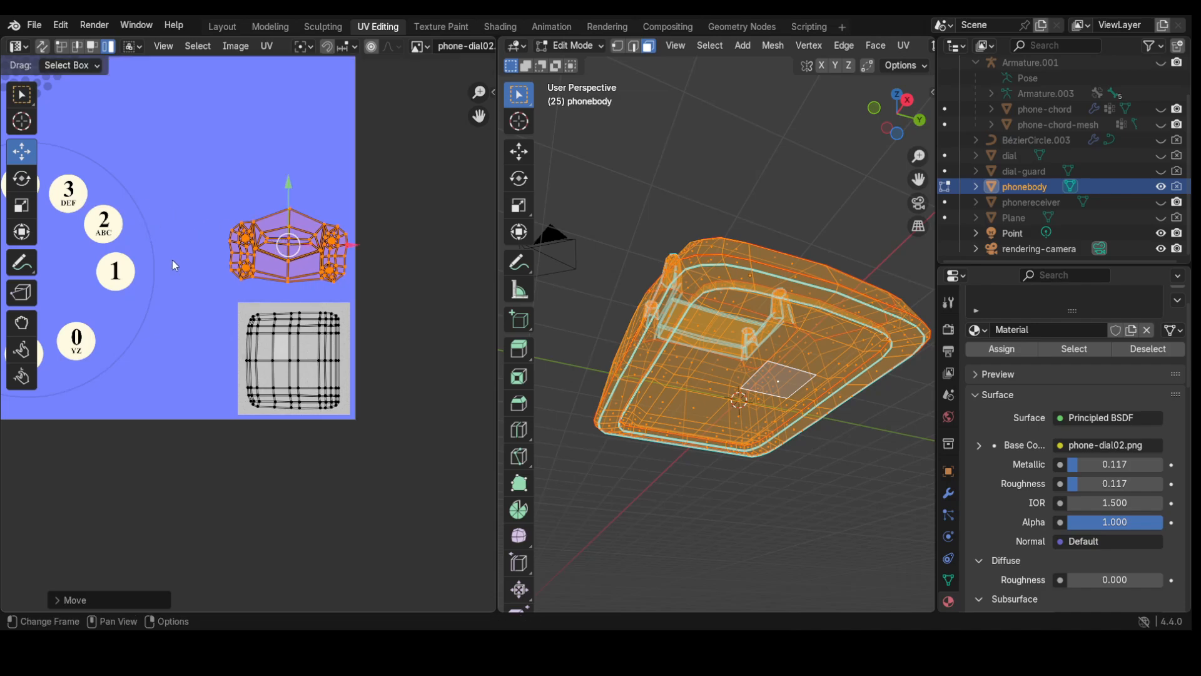
- Bring the C-shaped ring UV island from beside the texture onto it, shrink it and place it above the bracket-shaped island
middle_click_drag(175, 276, 286, 400)
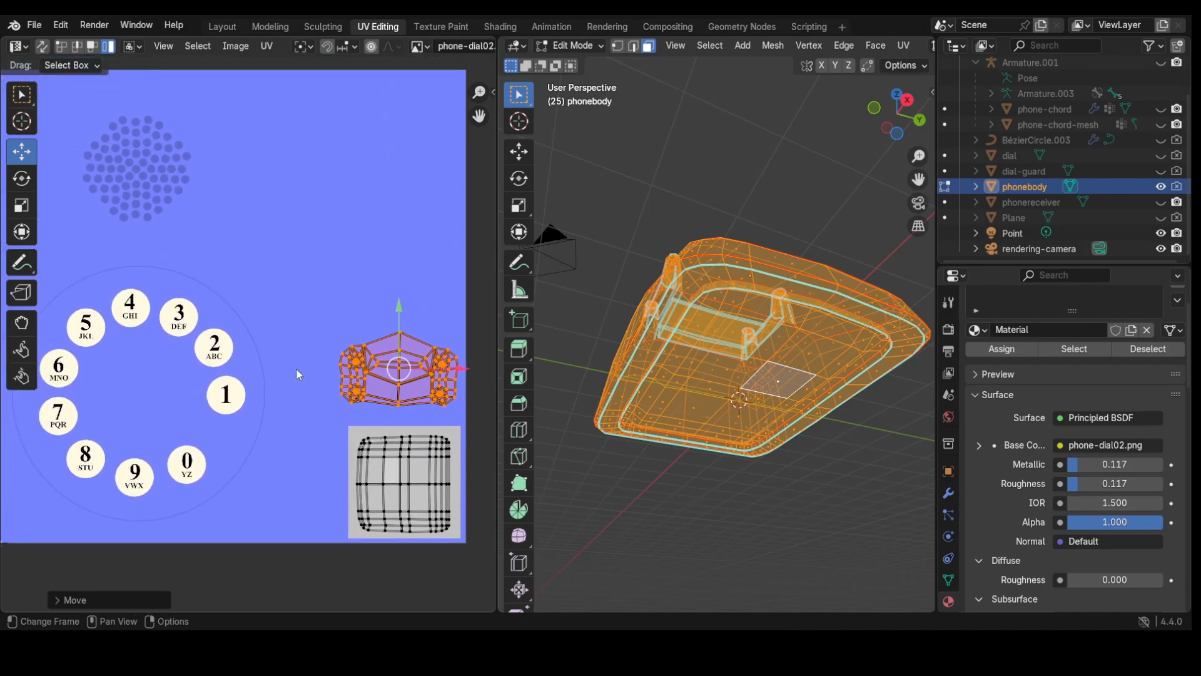
scroll(249, 325, "down", 3)
left_click(54, 321)
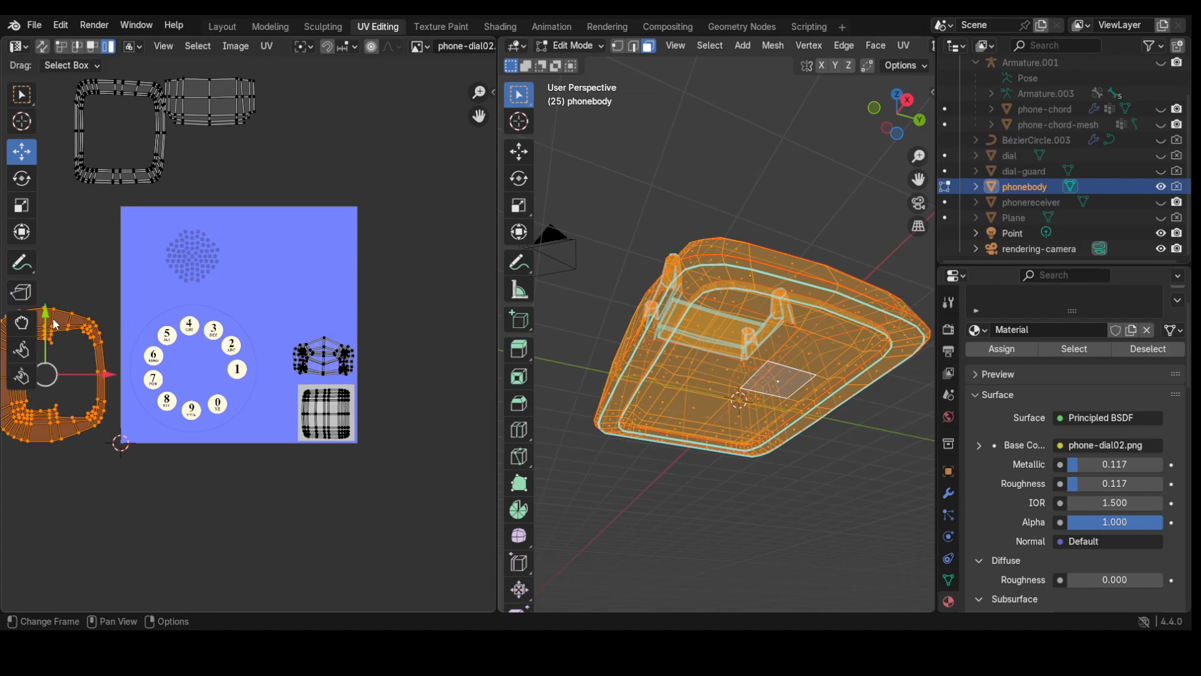
left_click_drag(48, 374, 283, 265)
left_click(19, 209)
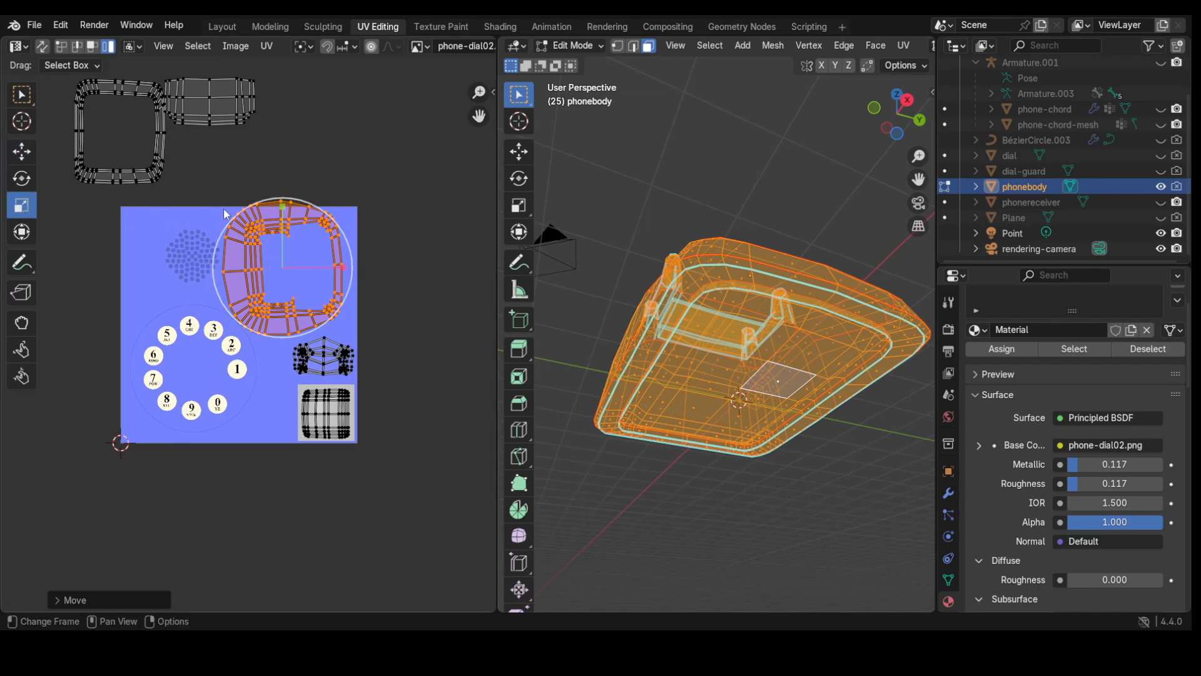
left_click_drag(231, 224, 260, 248)
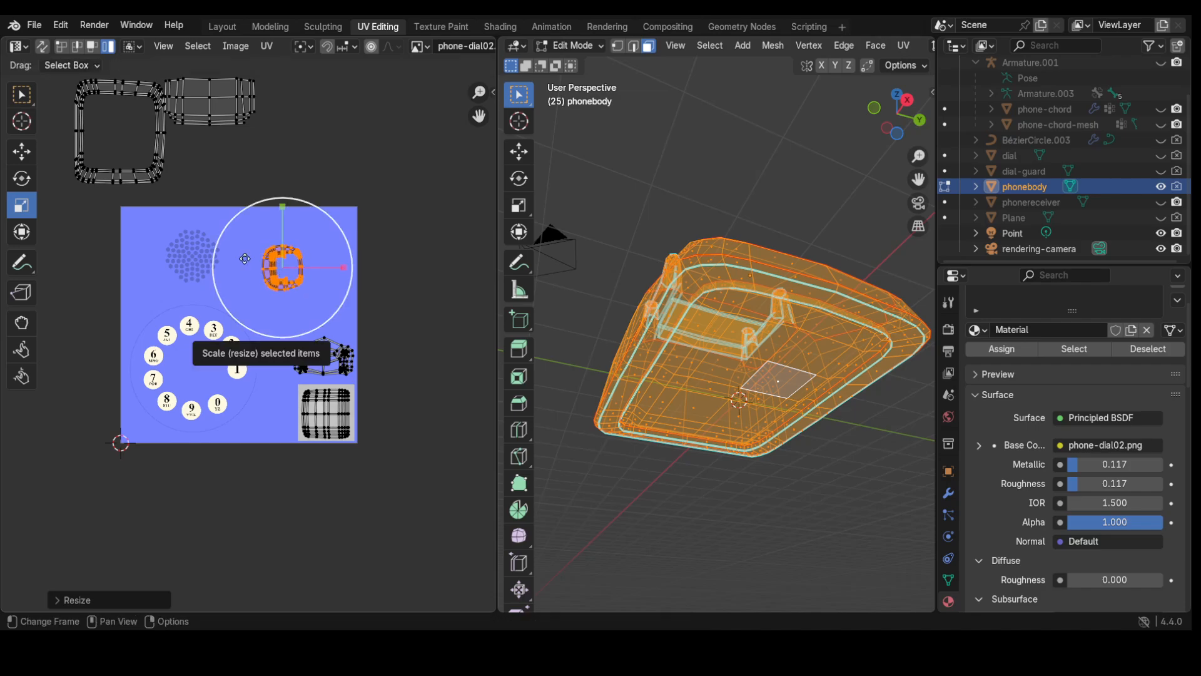
left_click(24, 152)
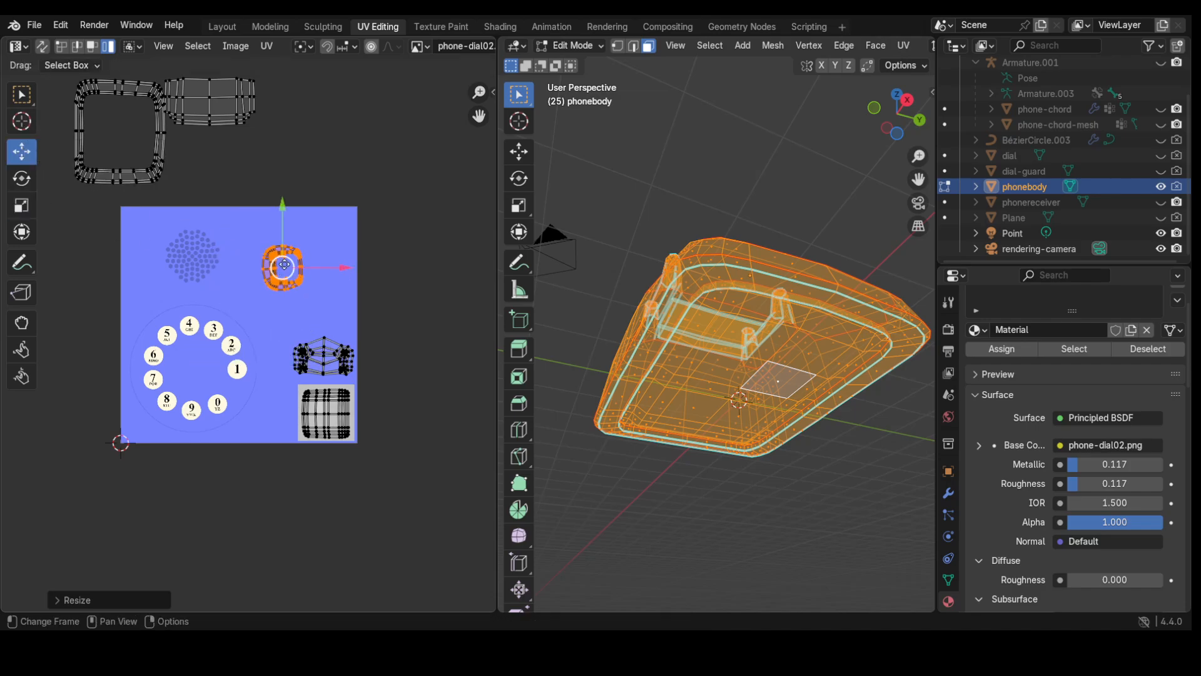
left_click_drag(289, 268, 330, 309)
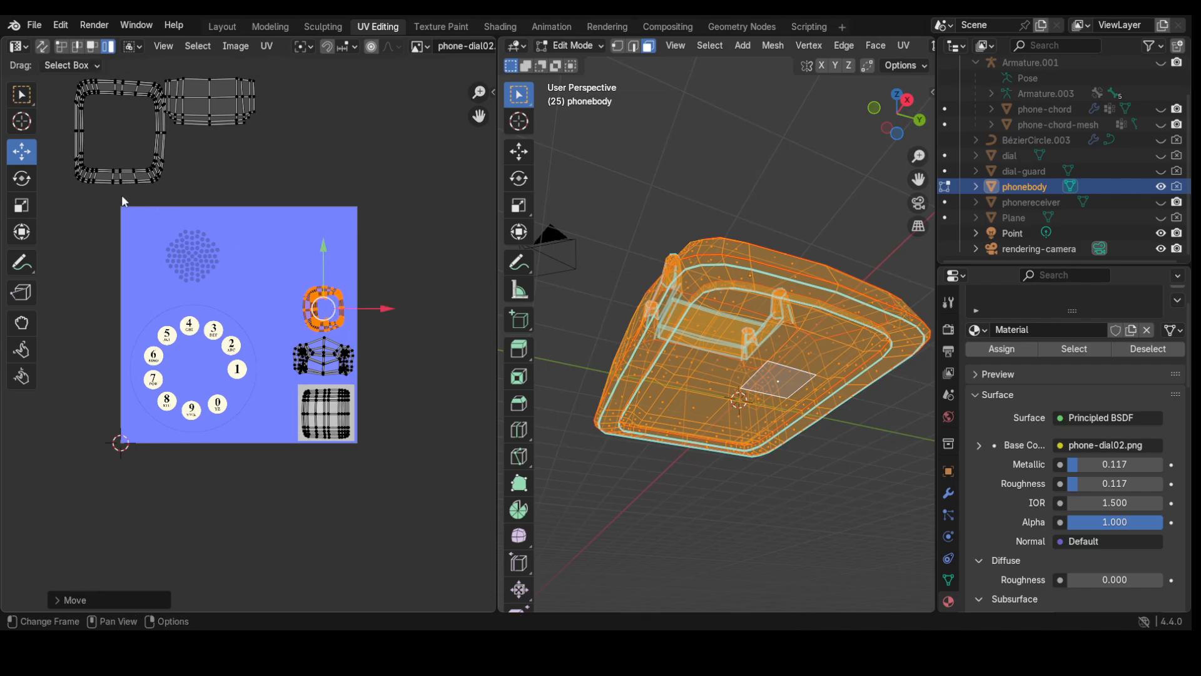
- Shrink the rounded square frame UV island and place it on the texture above the C-shaped ring island
left_click(88, 175)
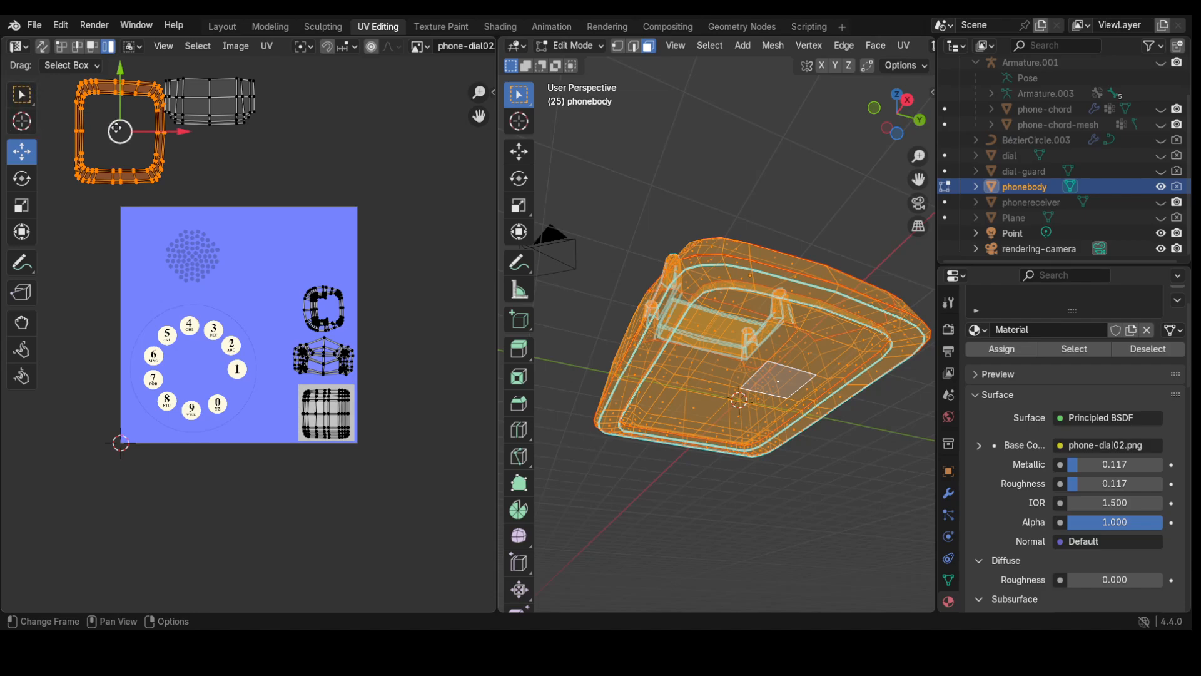
left_click_drag(117, 129, 290, 264)
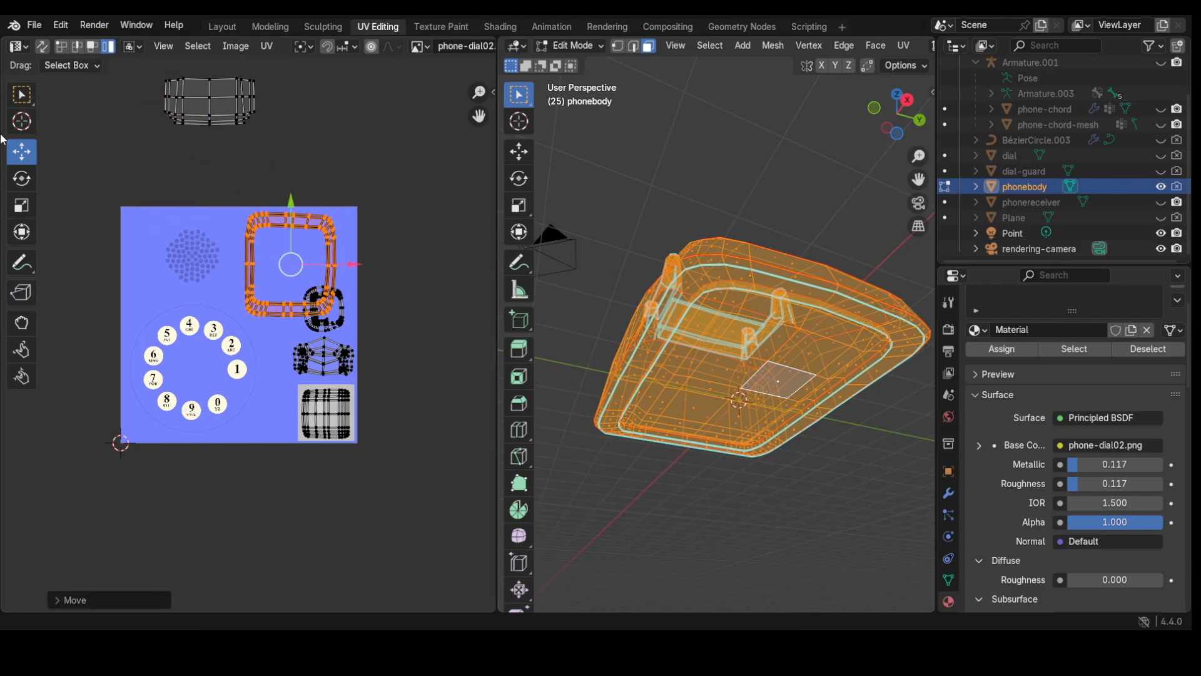
left_click(26, 207)
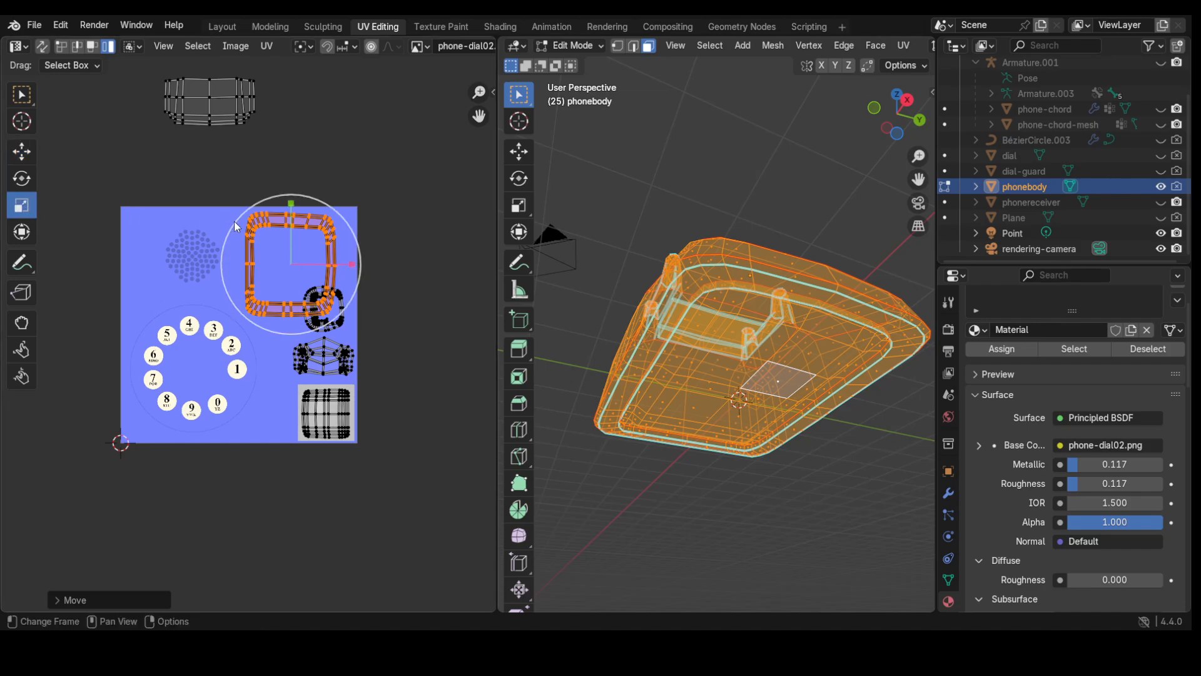
left_click_drag(234, 220, 261, 236)
left_click_drag(267, 245, 303, 252)
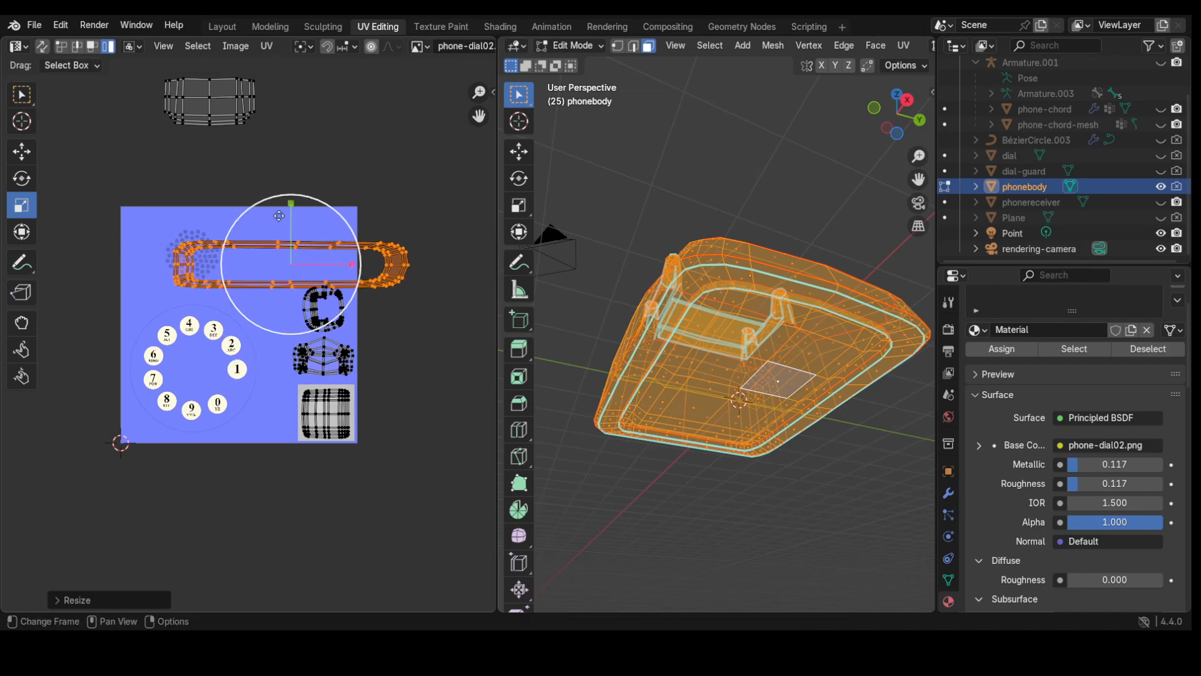
key("ctrl+z")
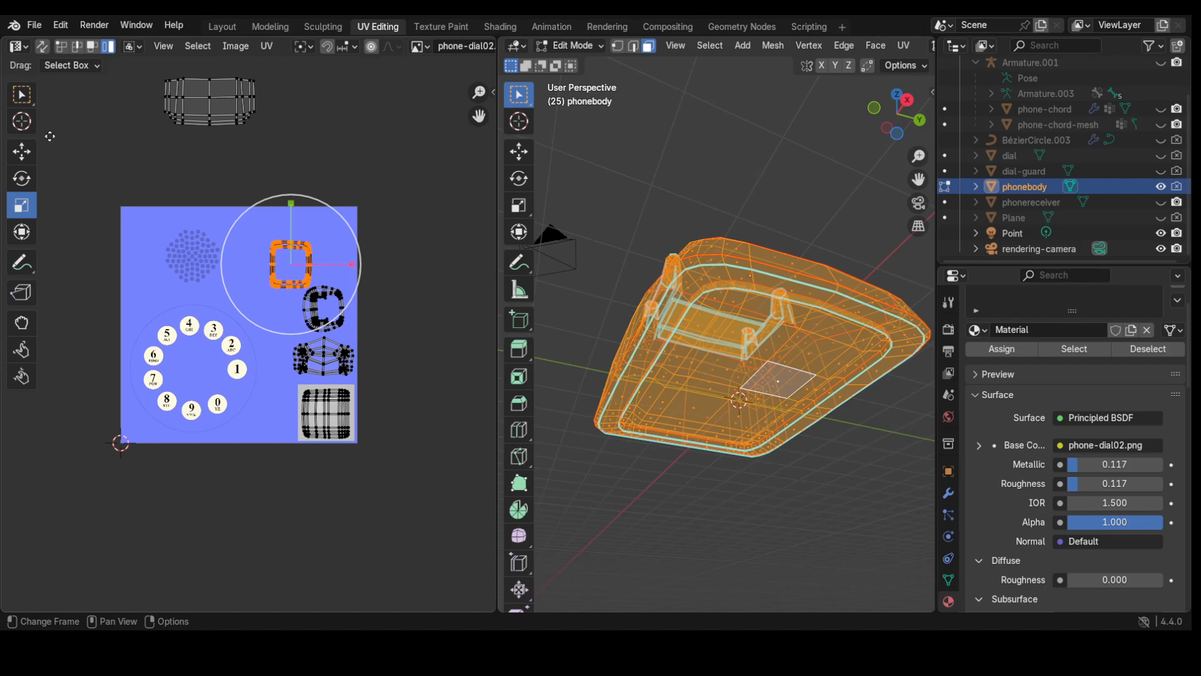
left_click(21, 152)
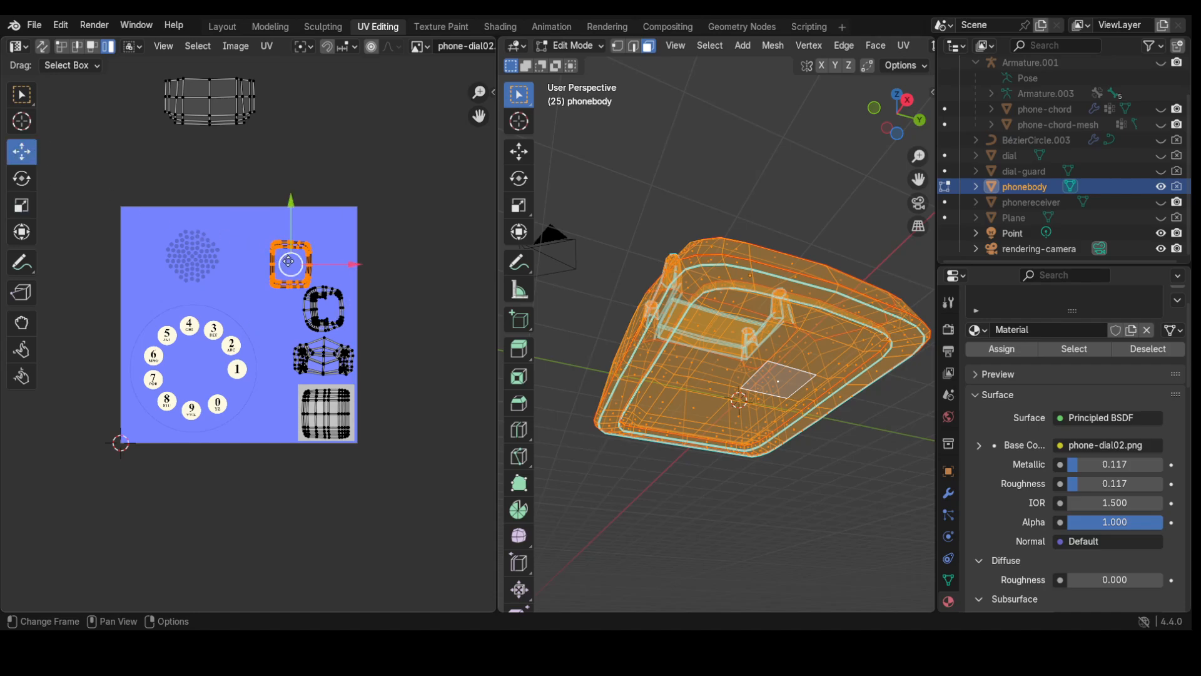
left_click_drag(290, 261, 324, 248)
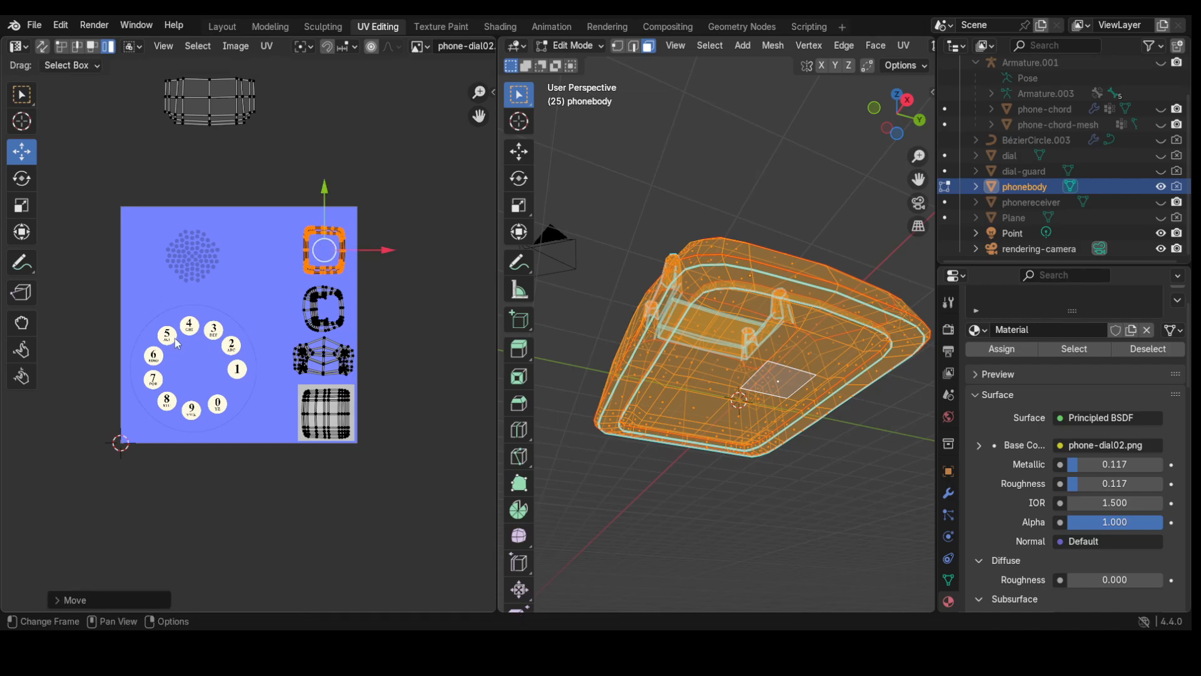
- Move the remaining barrel-shaped UV island over the dial numbers and stretch it vertically and horizontally to cover the whole dial circle
left_click(211, 102)
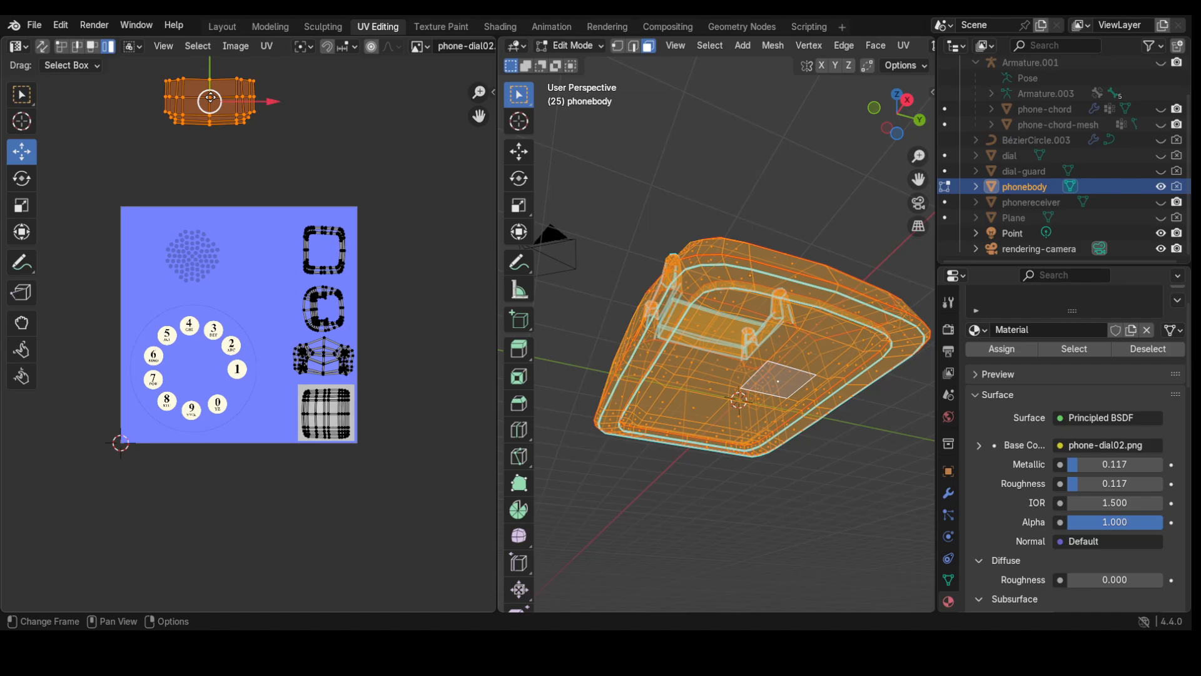
left_click_drag(210, 102, 193, 372)
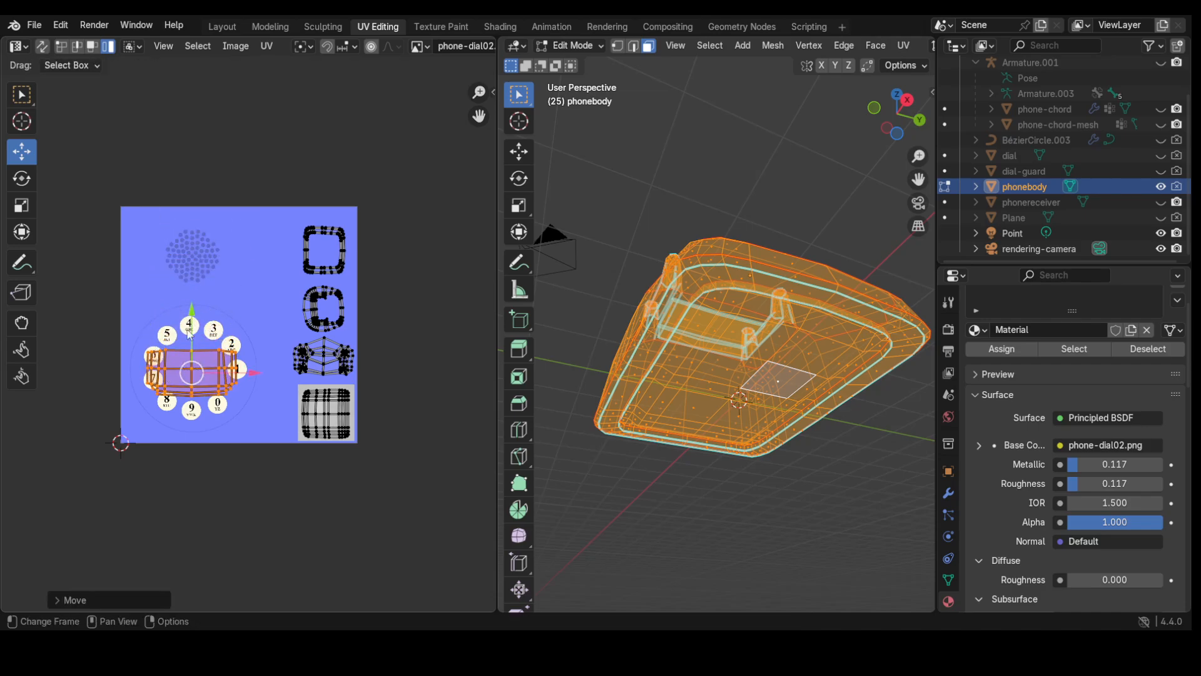
scroll(159, 352, "up", 2)
middle_click_drag(114, 375, 137, 361)
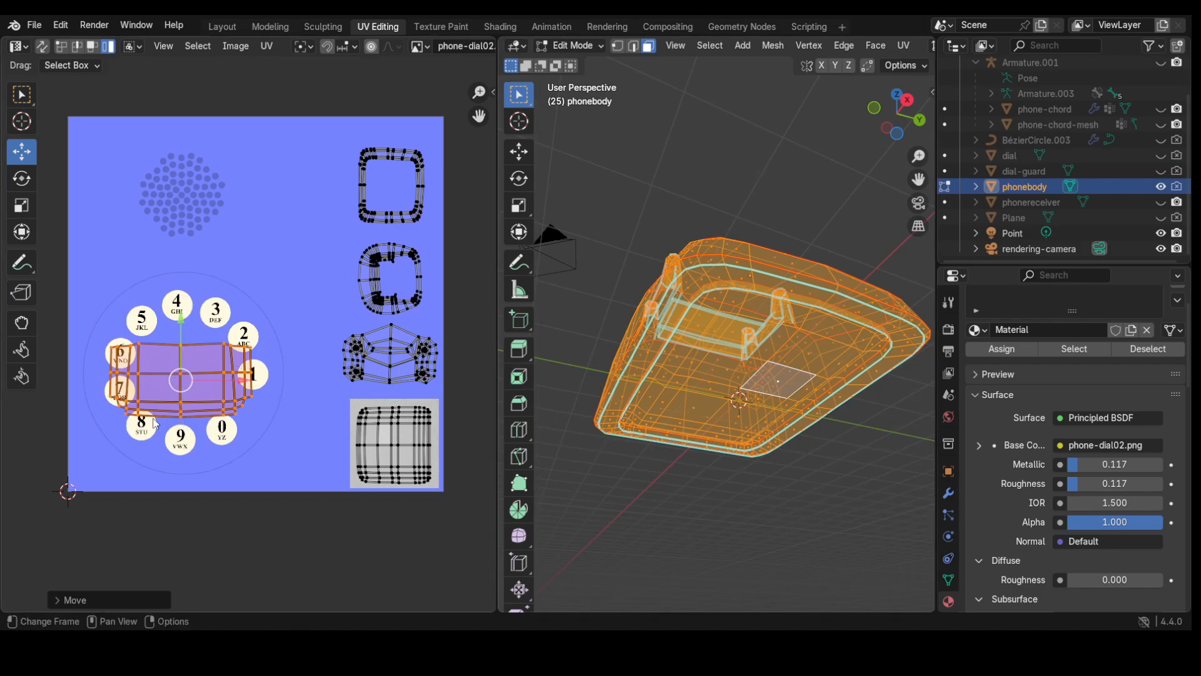
left_click(21, 208)
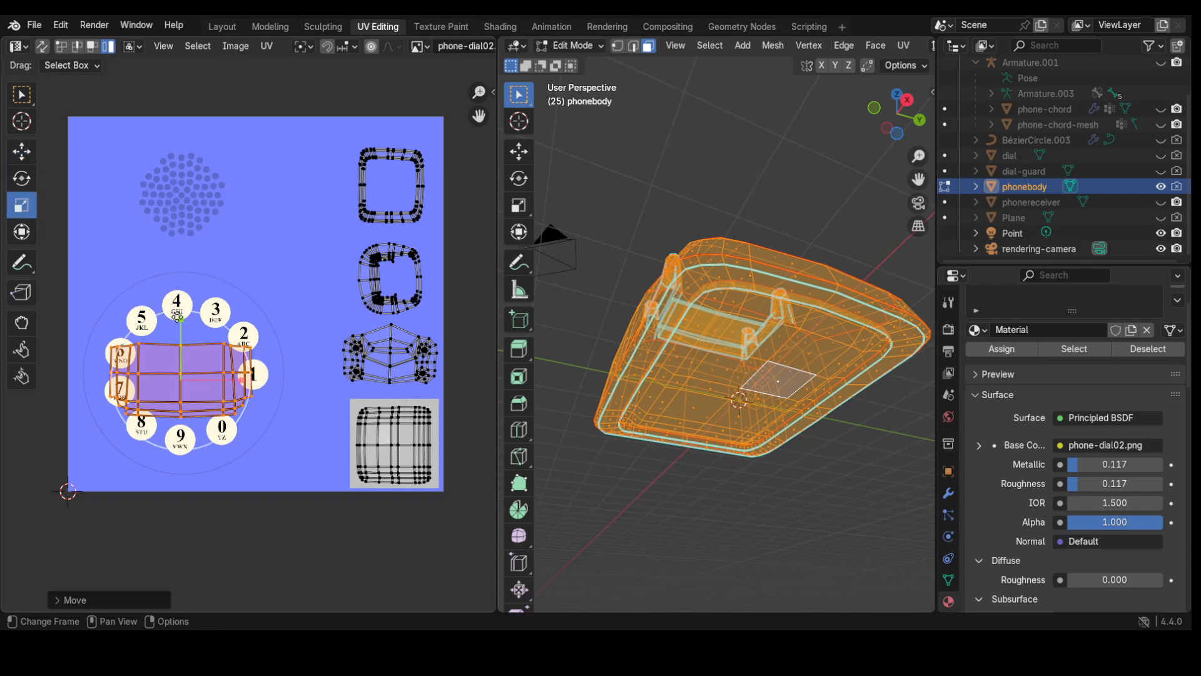
left_click_drag(179, 318, 151, 194)
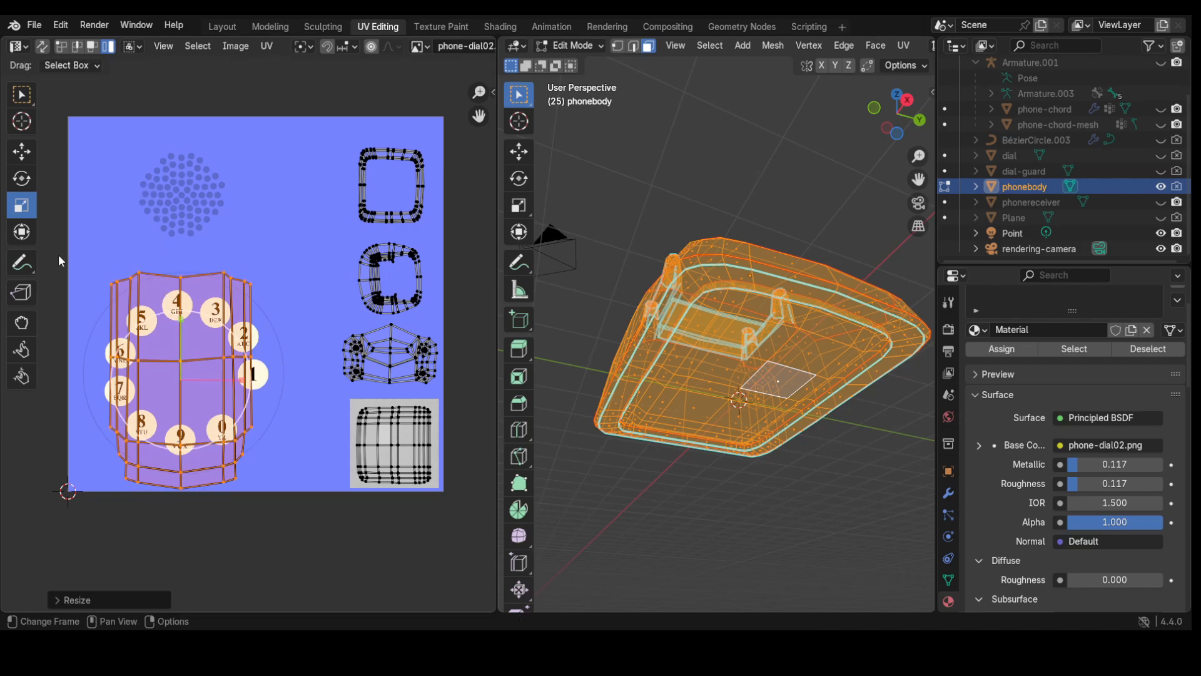
left_click_drag(241, 381, 280, 370)
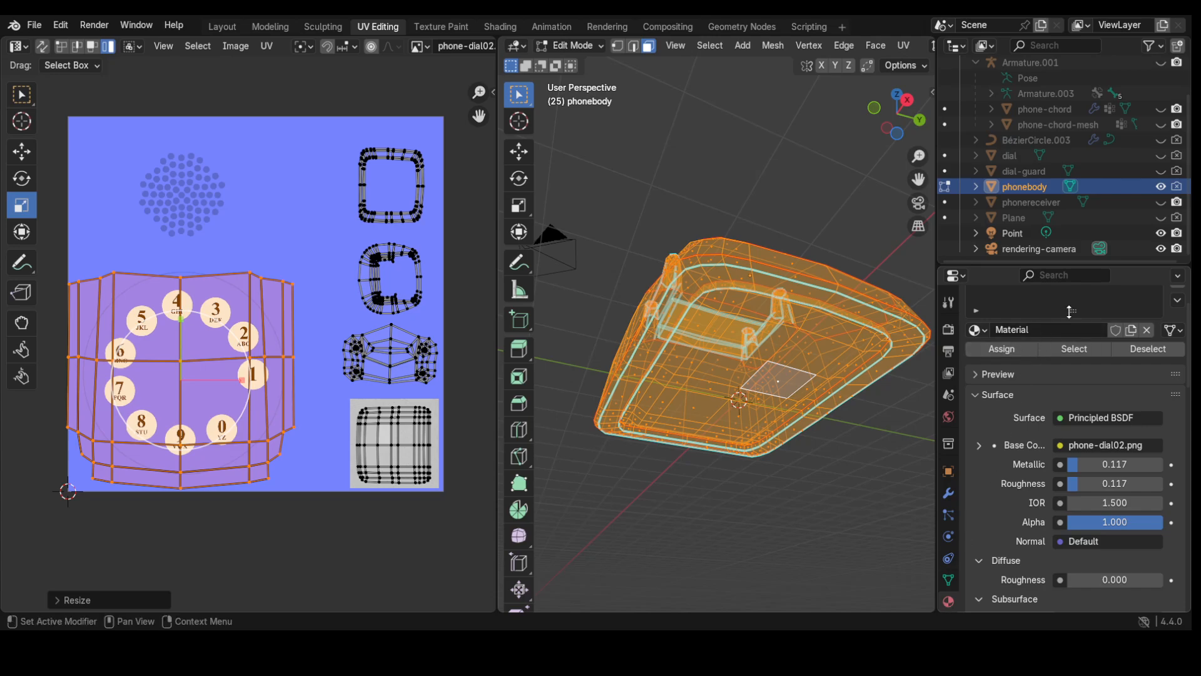
- Switch the phonebody to Object Mode and remove its existing material slot
left_click_drag(1070, 311, 1070, 353)
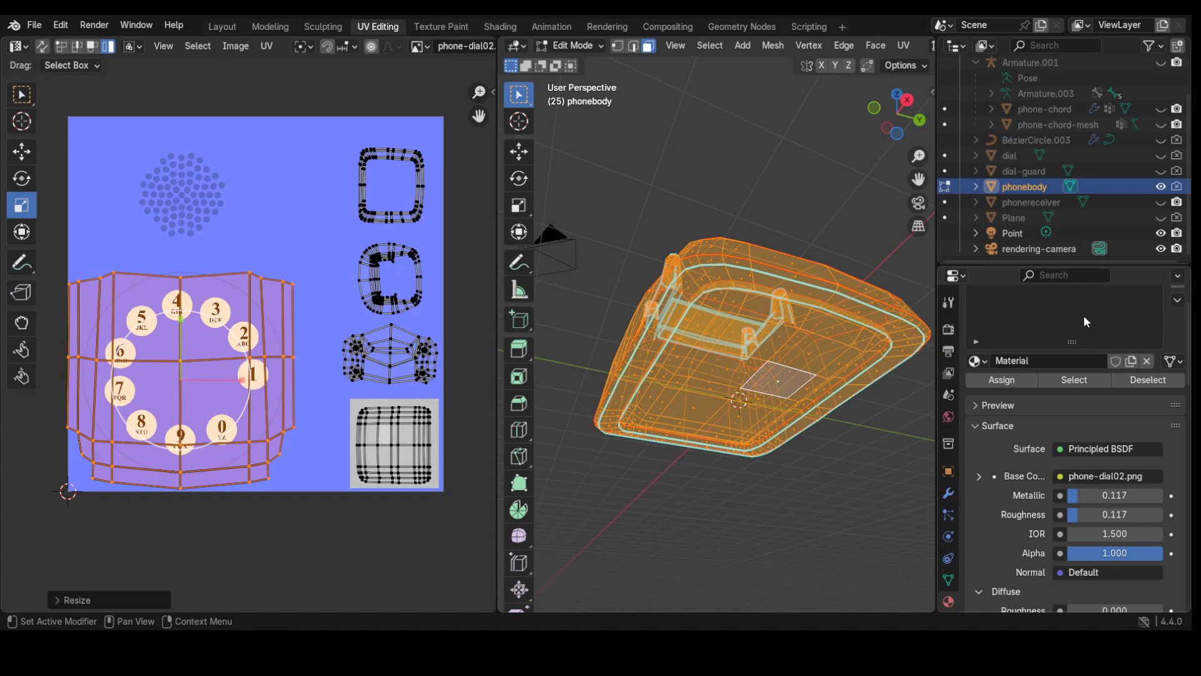
scroll(1084, 315, "up", 3)
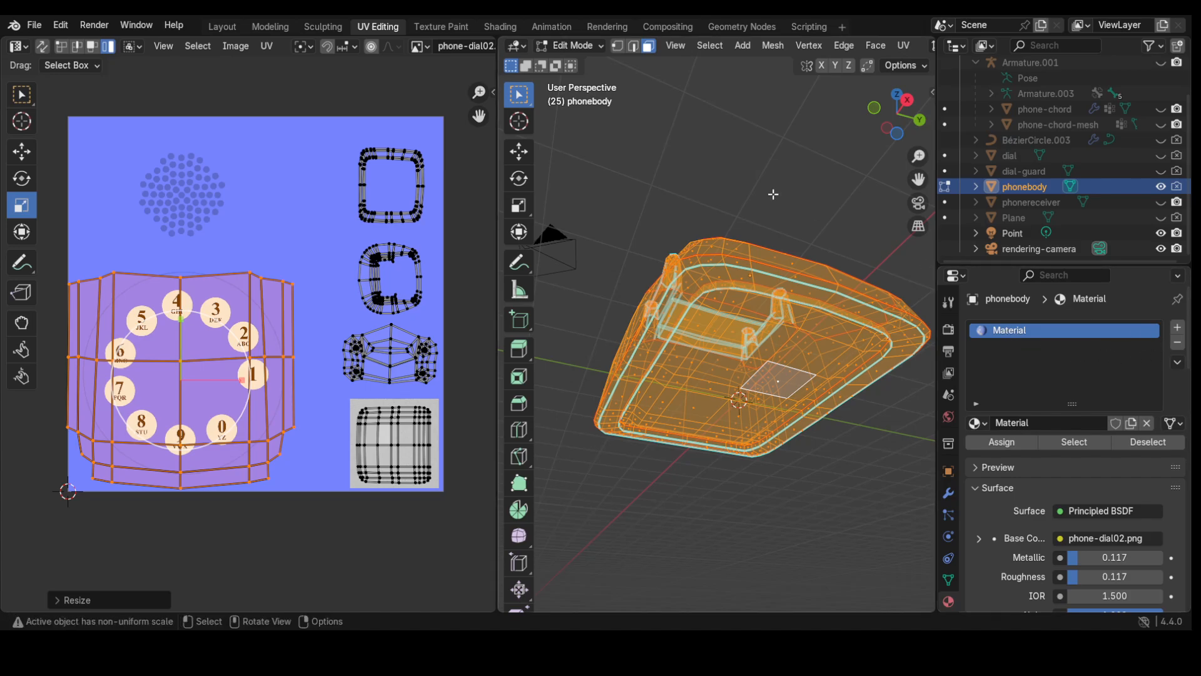
left_click(573, 45)
left_click(573, 69)
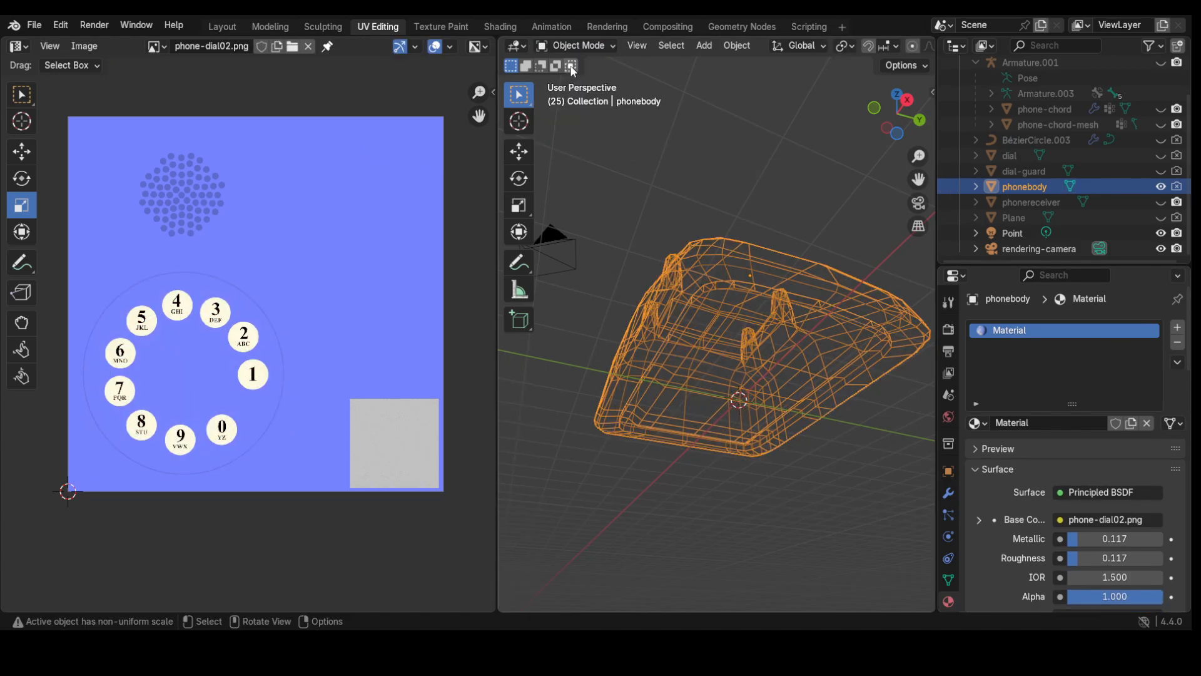
left_click(1177, 343)
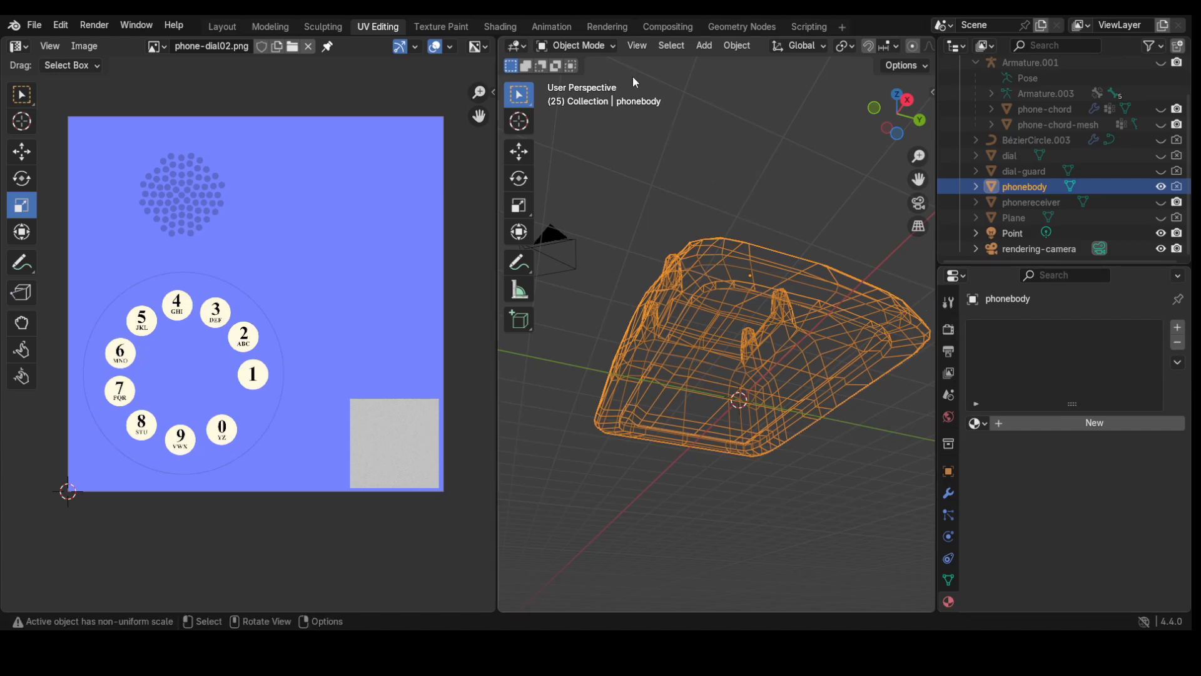
- Return to Edit Mode, add a slot with a new material to the phonebody and open the Shading workspace
left_click(579, 42)
left_click(575, 77)
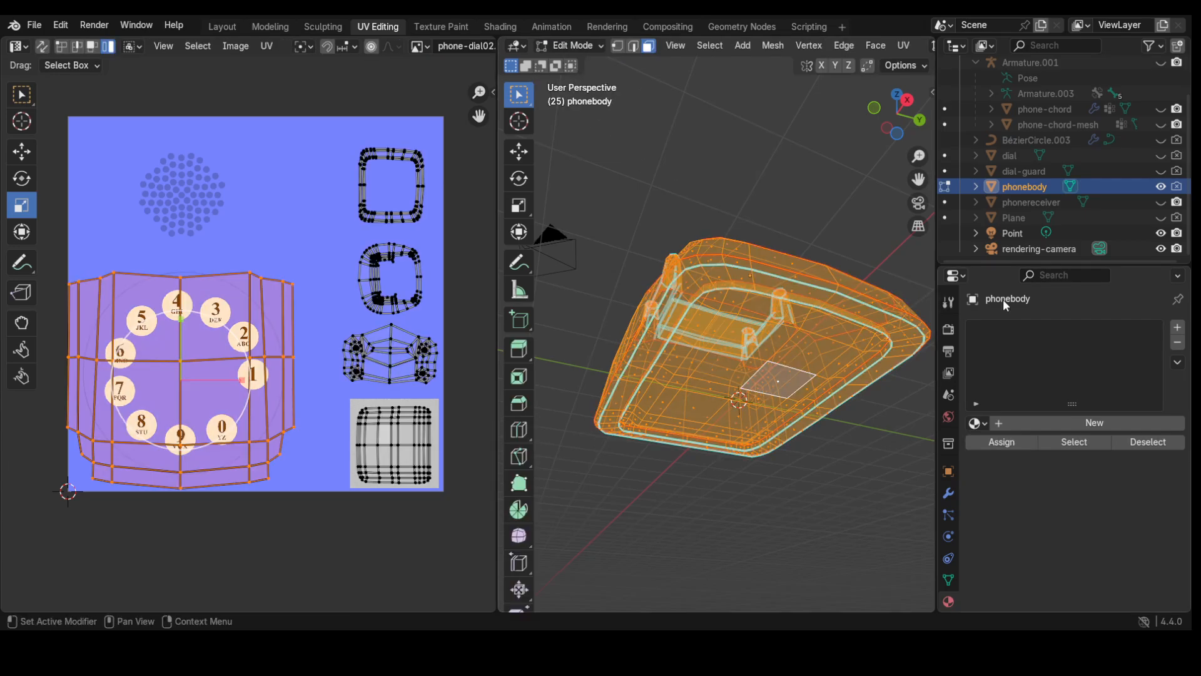
left_click(1178, 330)
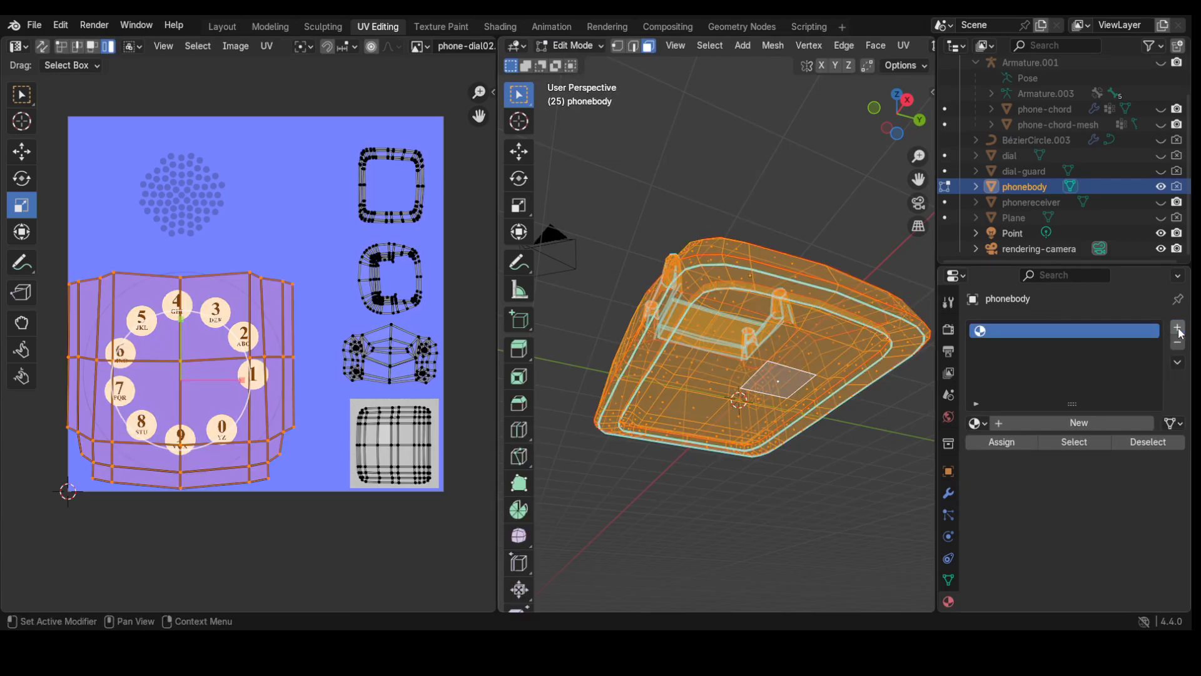
left_click(1074, 424)
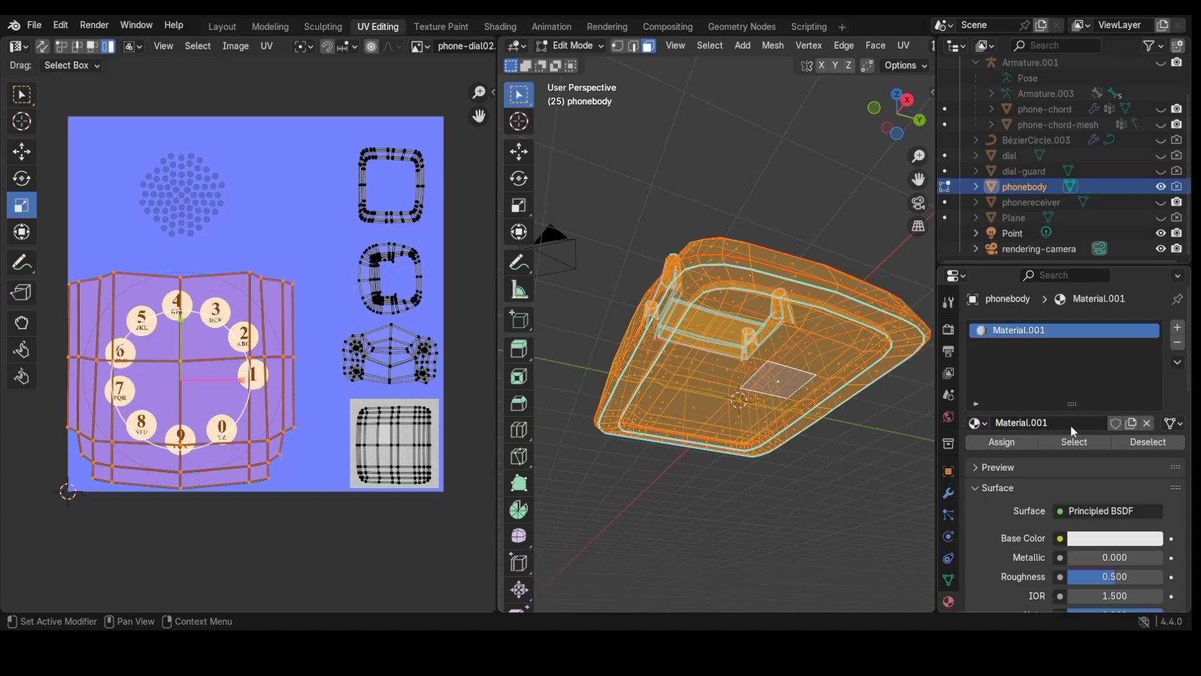
left_click(494, 25)
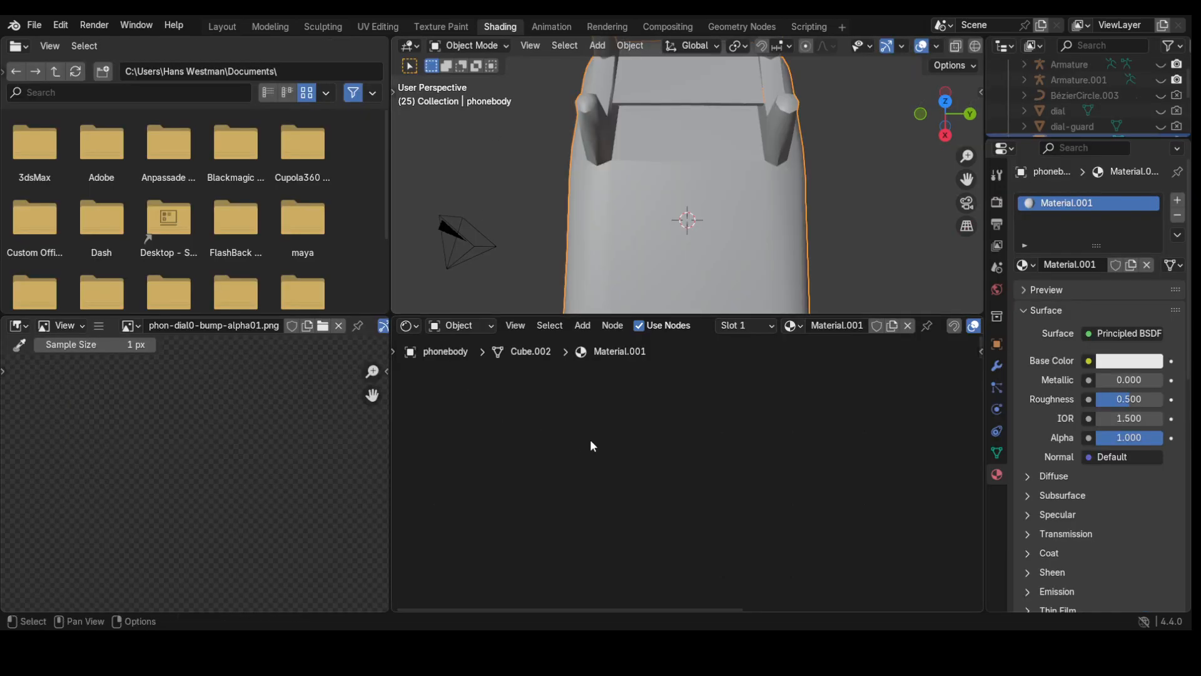
- Shift the Principled BSDF and Material Output nodes together to free space on their input side
scroll(640, 448, "down", 5)
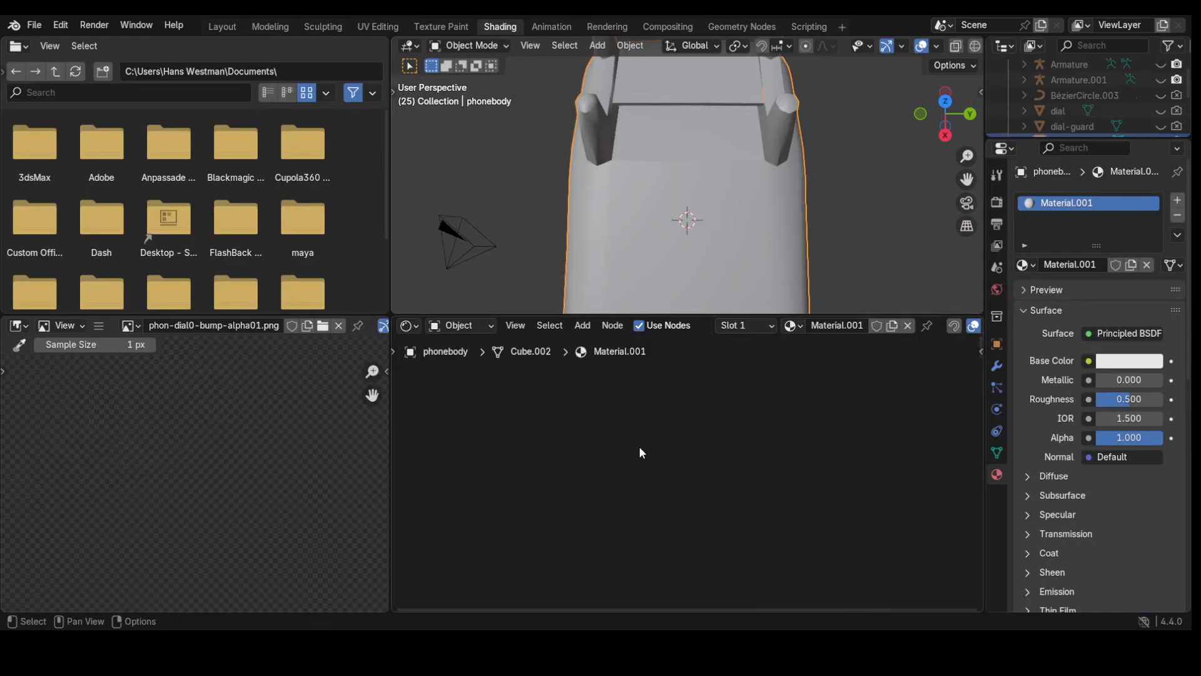
middle_click_drag(609, 464, 514, 361)
middle_click_drag(504, 298, 501, 283)
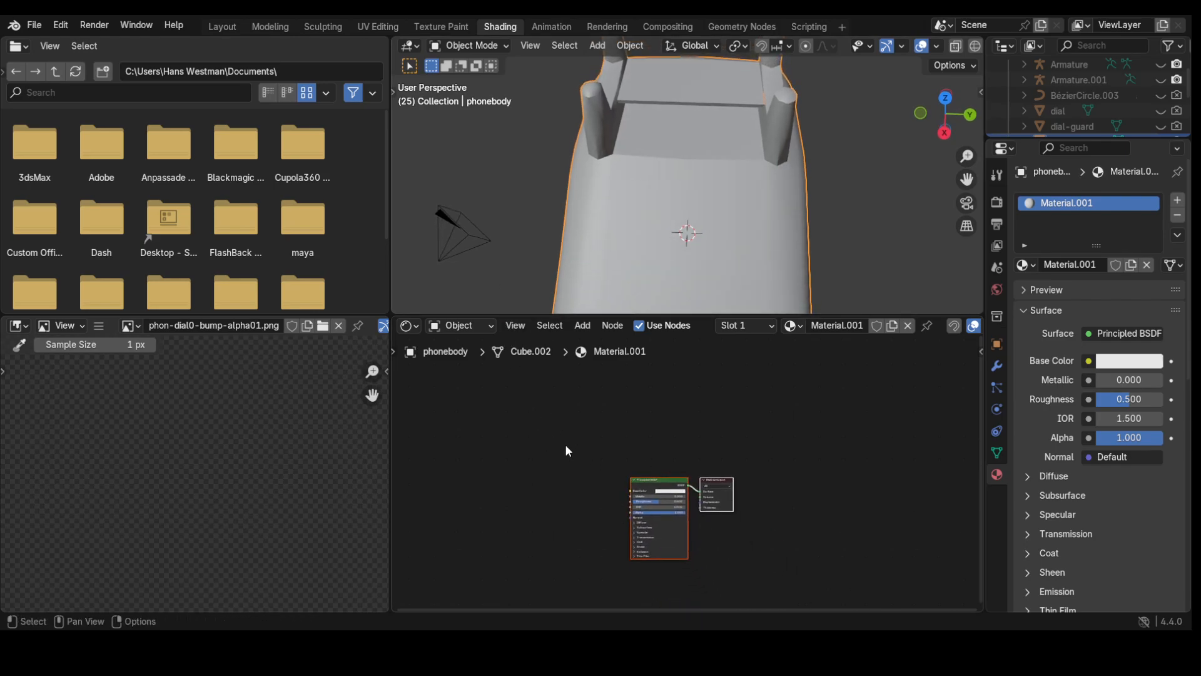
scroll(565, 444, "up", 3)
middle_click_drag(557, 479, 551, 410)
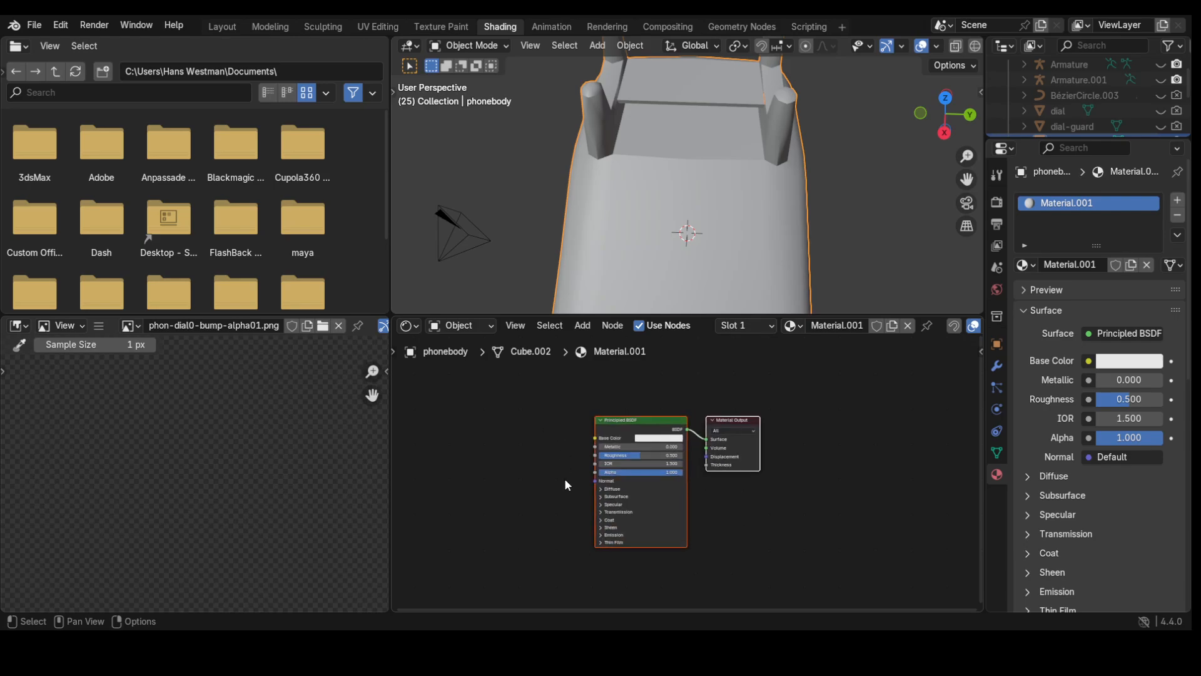
scroll(557, 475, "up", 2)
scroll(546, 464, "up", 3)
scroll(601, 397, "down", 2)
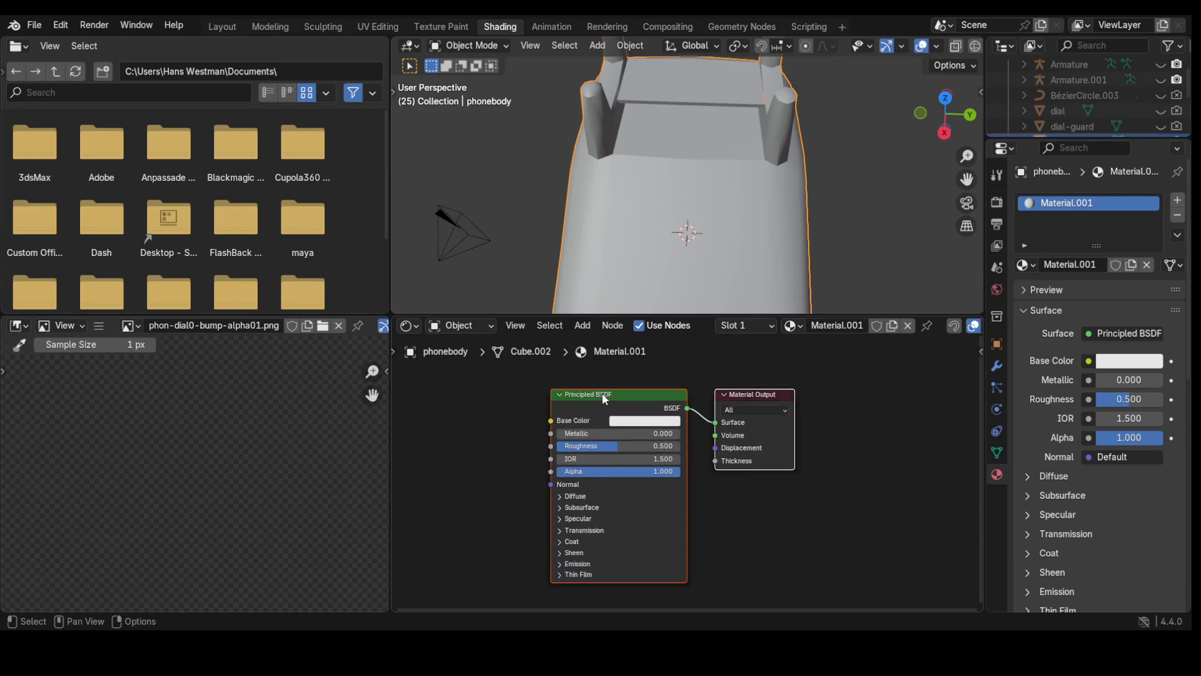
left_click_drag(614, 395, 694, 382)
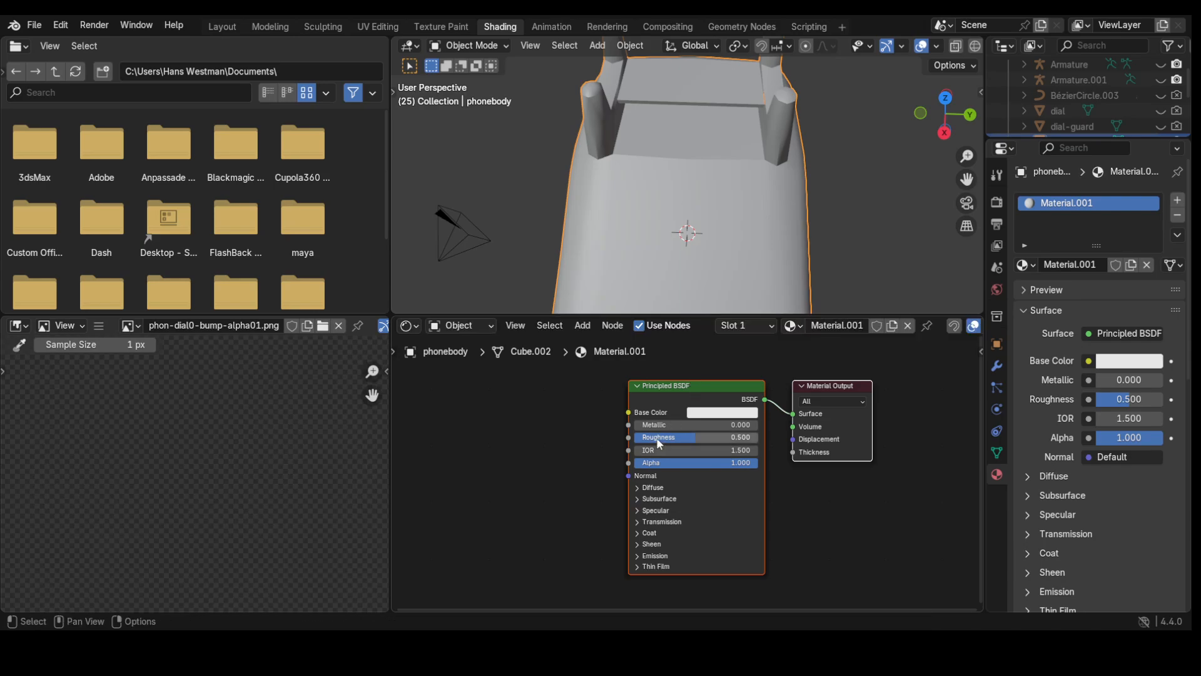
scroll(694, 382, "up", 1)
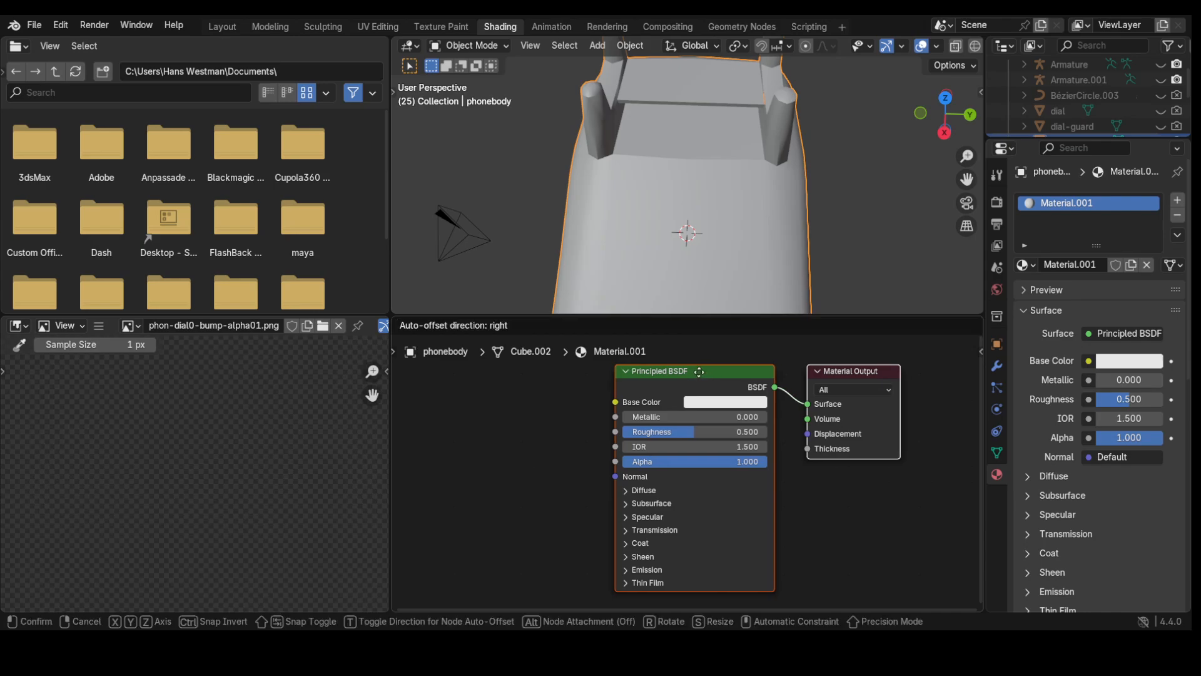
left_click_drag(711, 376, 705, 371)
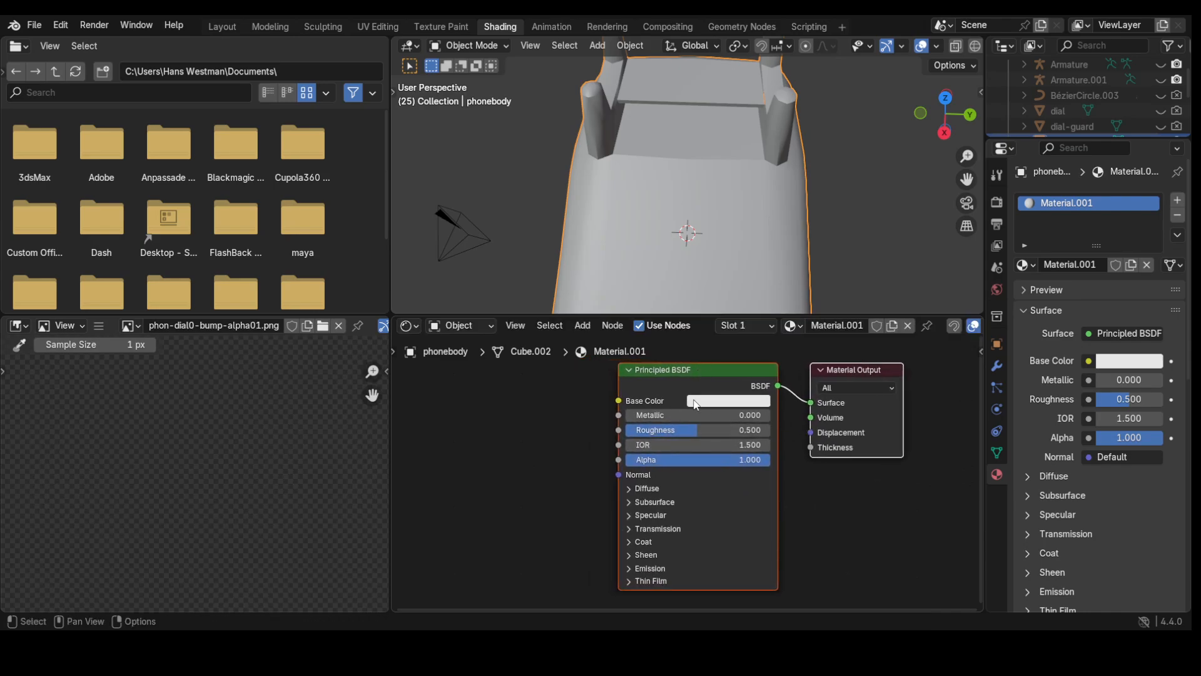
- Space the nodes individually, moving the Material Output farther from the Principled BSDF and the Principled BSDF slightly away from the free area
left_click(530, 442)
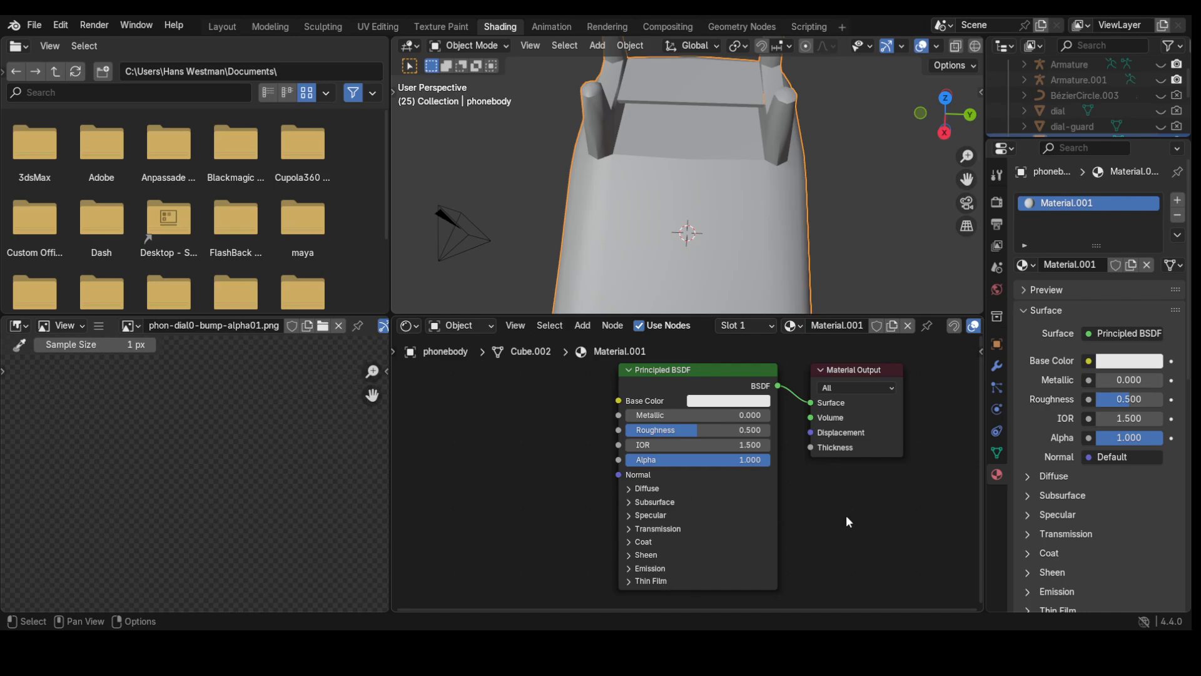
left_click_drag(837, 368, 872, 392)
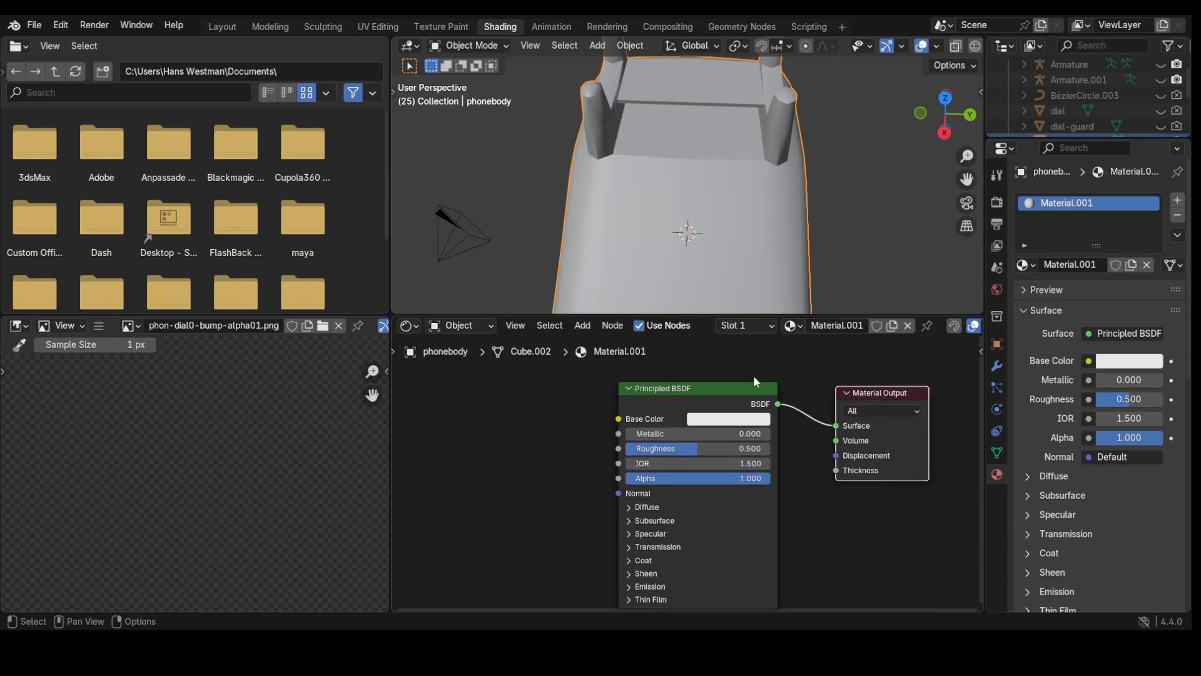
left_click_drag(706, 394, 715, 376)
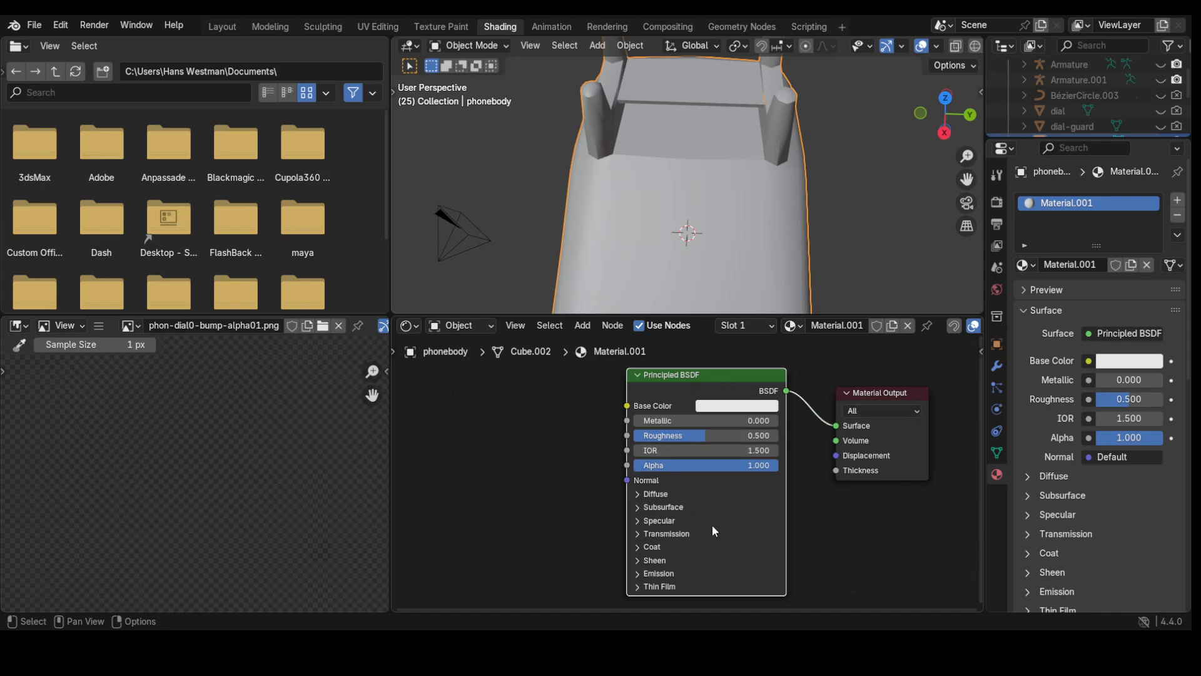
left_click_drag(677, 374, 689, 374)
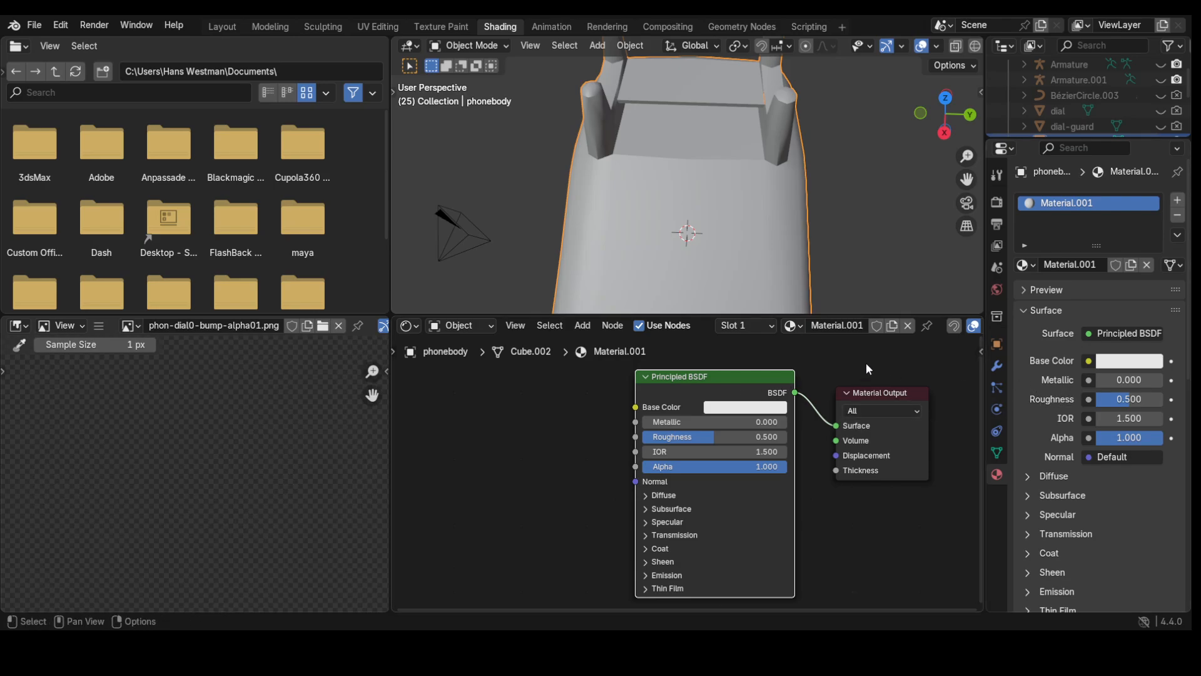
- Return to the UV Editing workspace and rename the new material phonebody
left_click(381, 25)
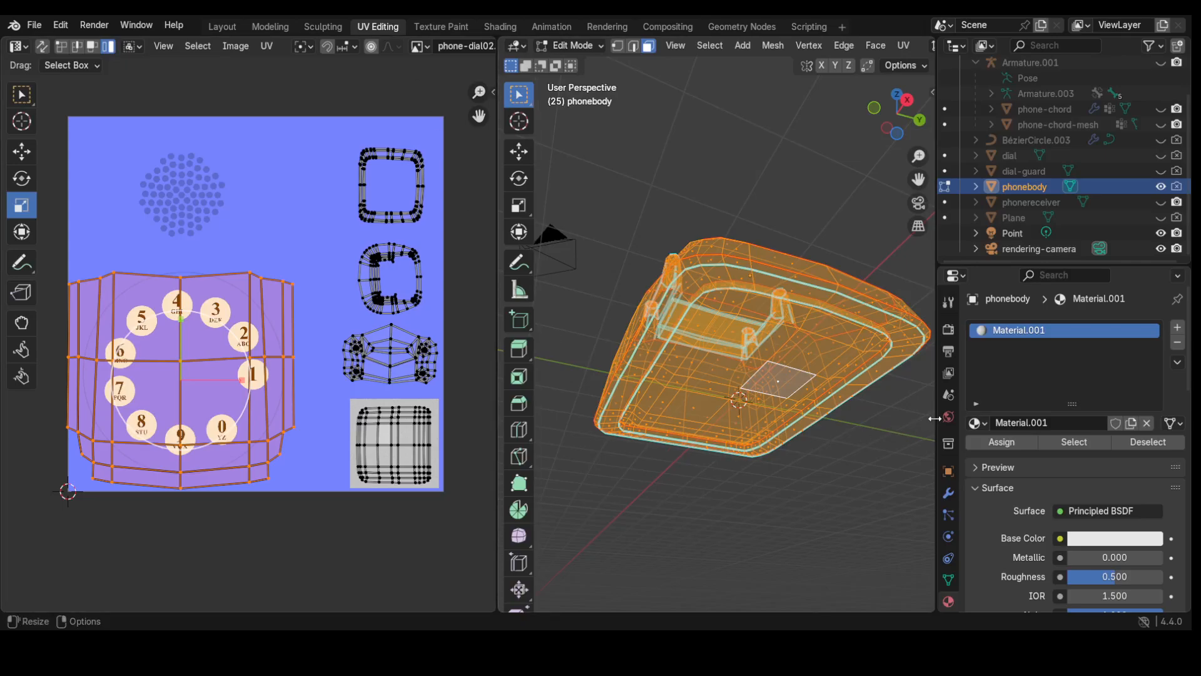
double_click(1011, 332)
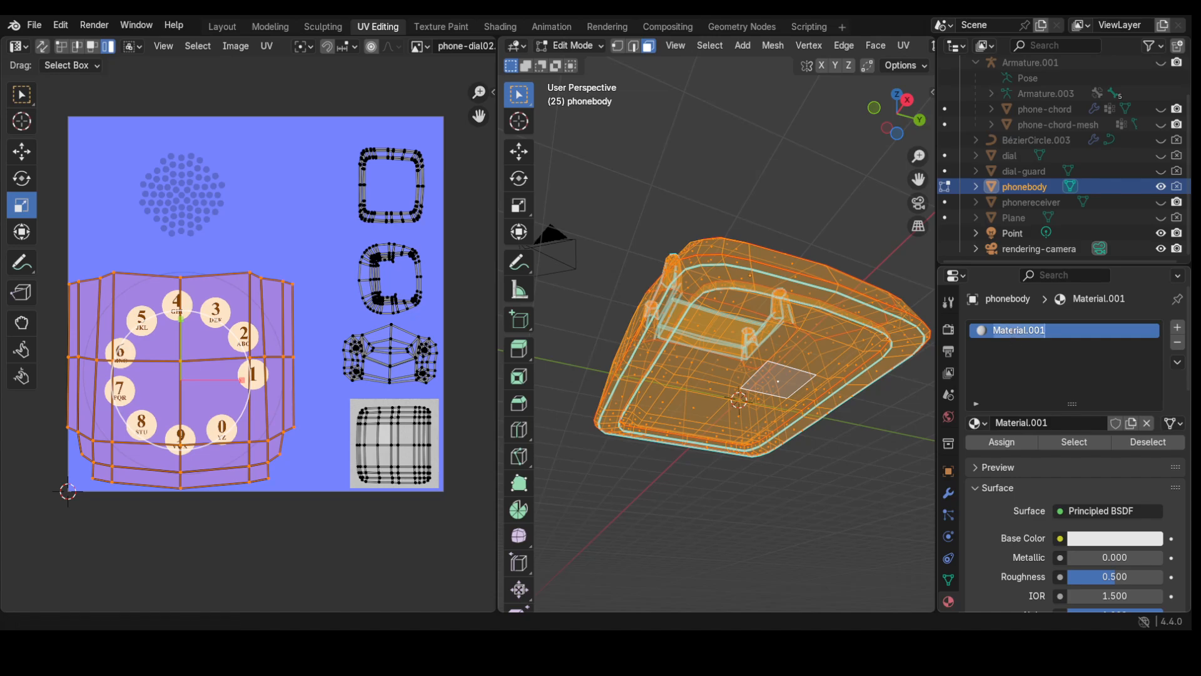
type("phonebody")
key("Return")
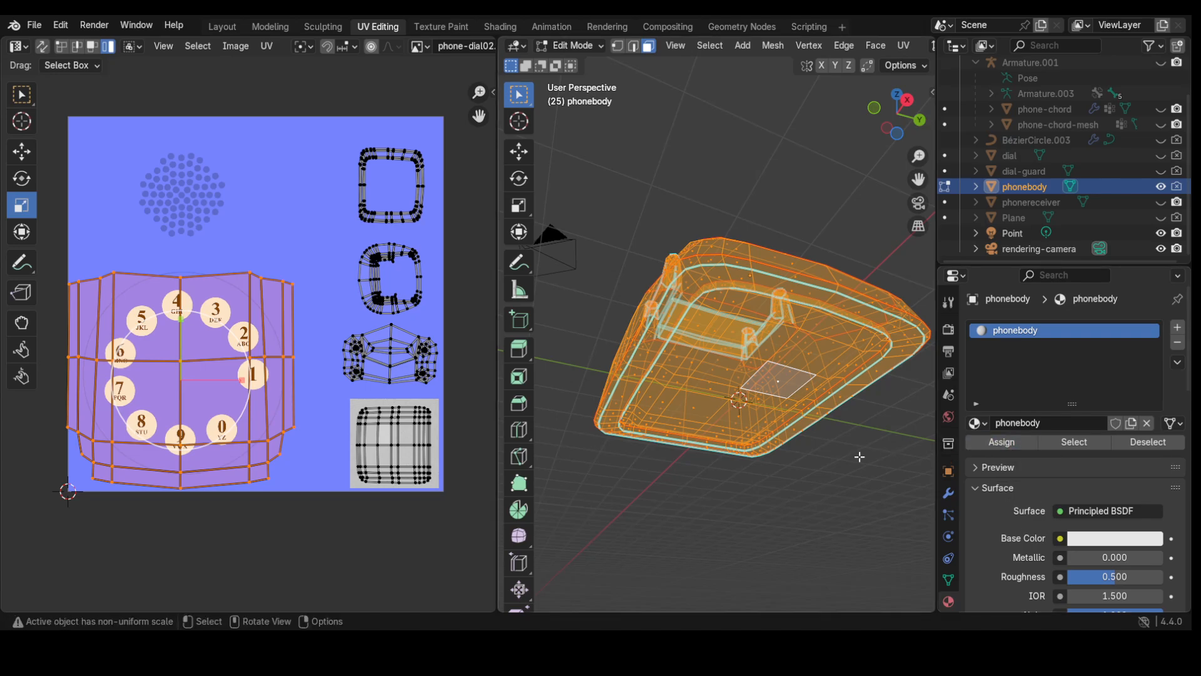
- Switch the phonebody to Object Mode and display it from above in Material Preview shading
middle_click_drag(794, 483, 774, 605)
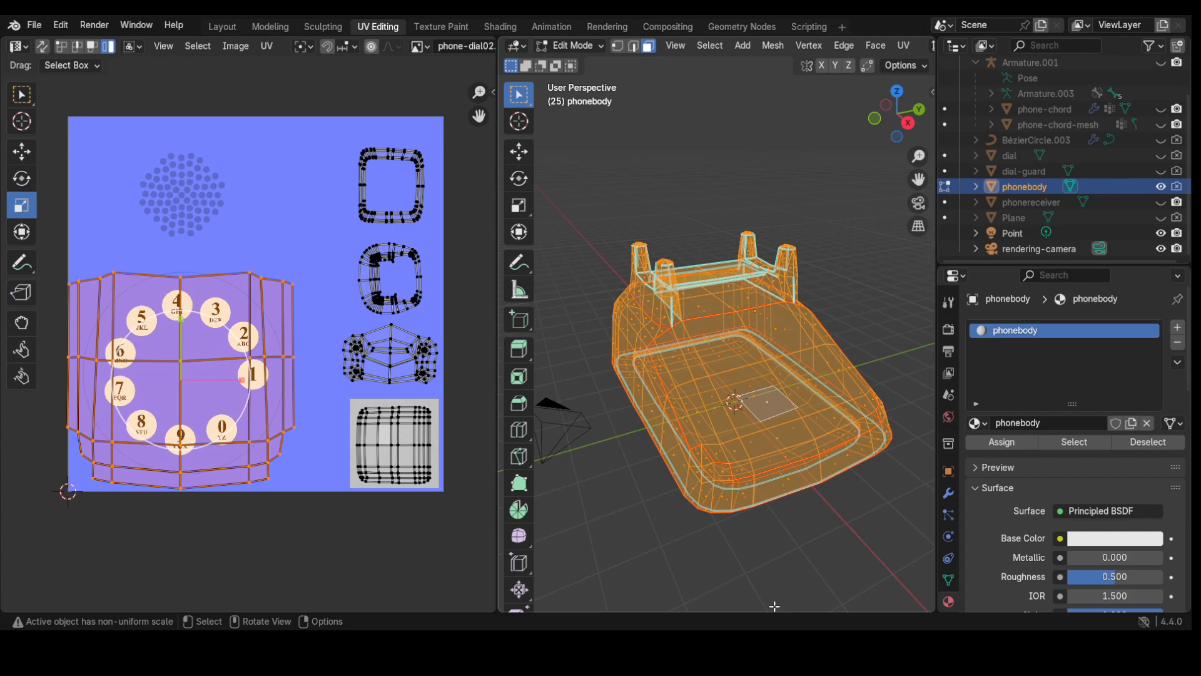
key("z")
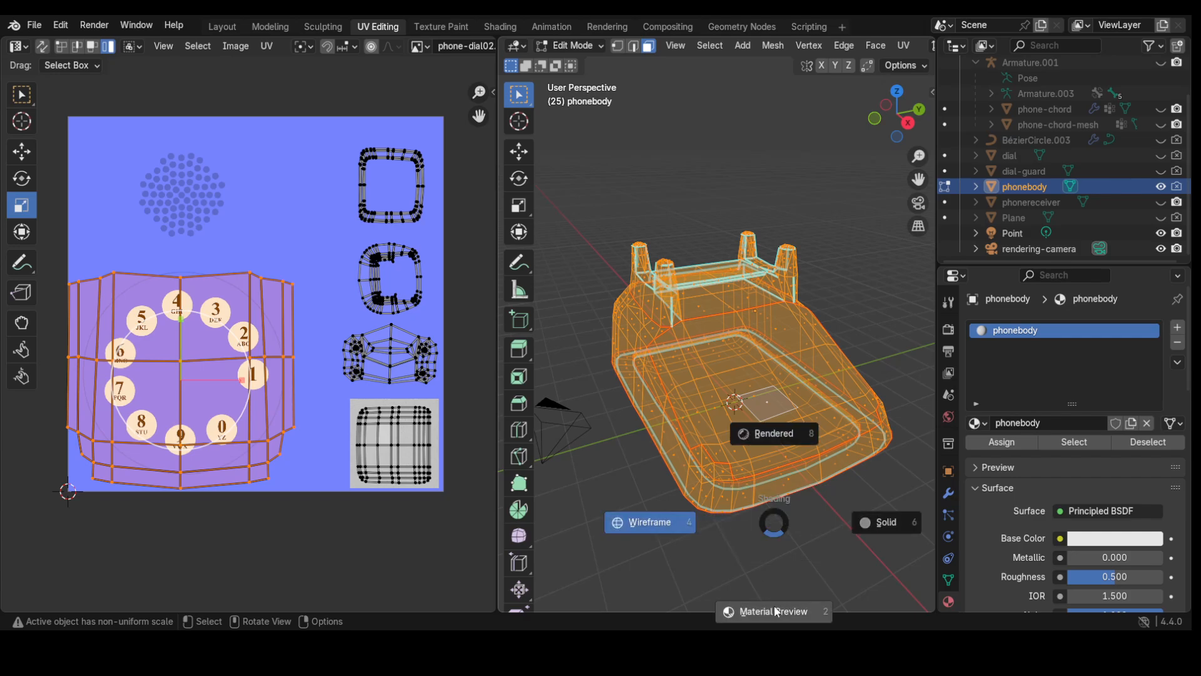
left_click(773, 434)
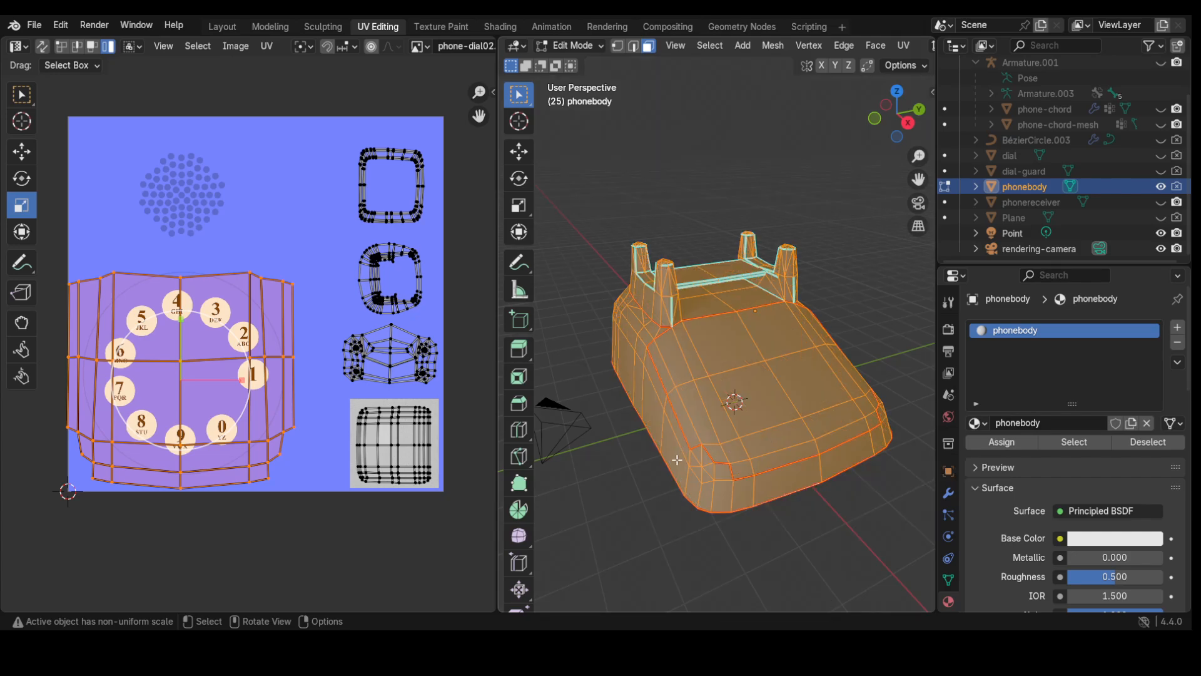
left_click(574, 45)
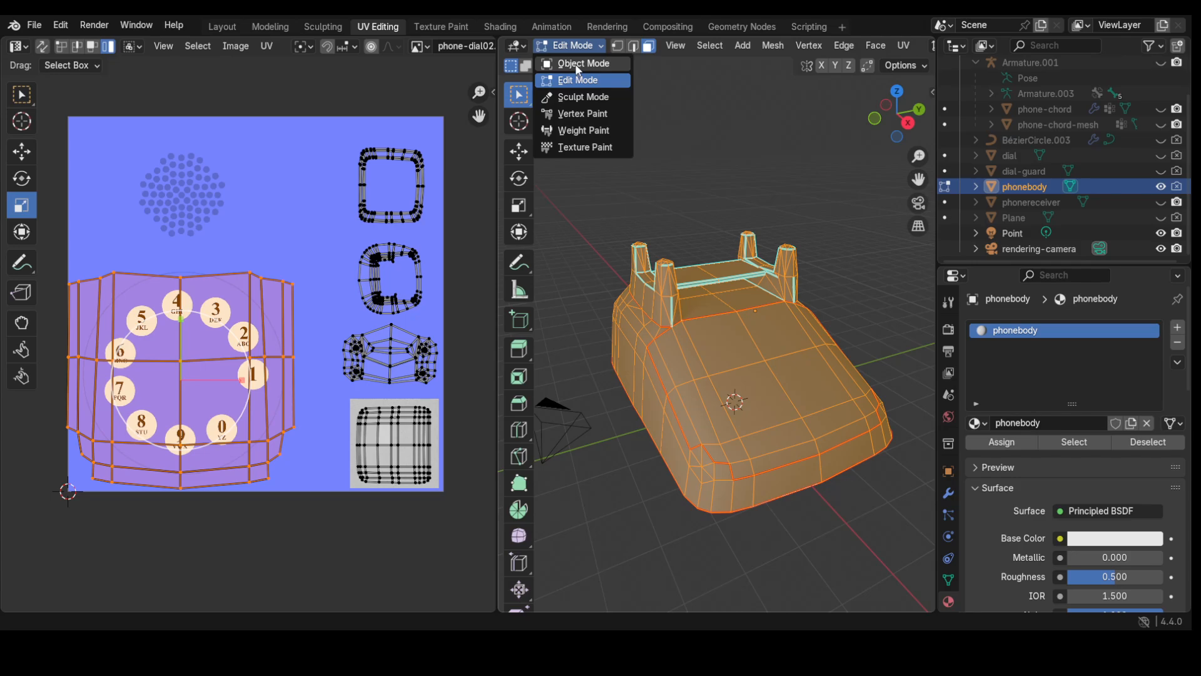
left_click(575, 64)
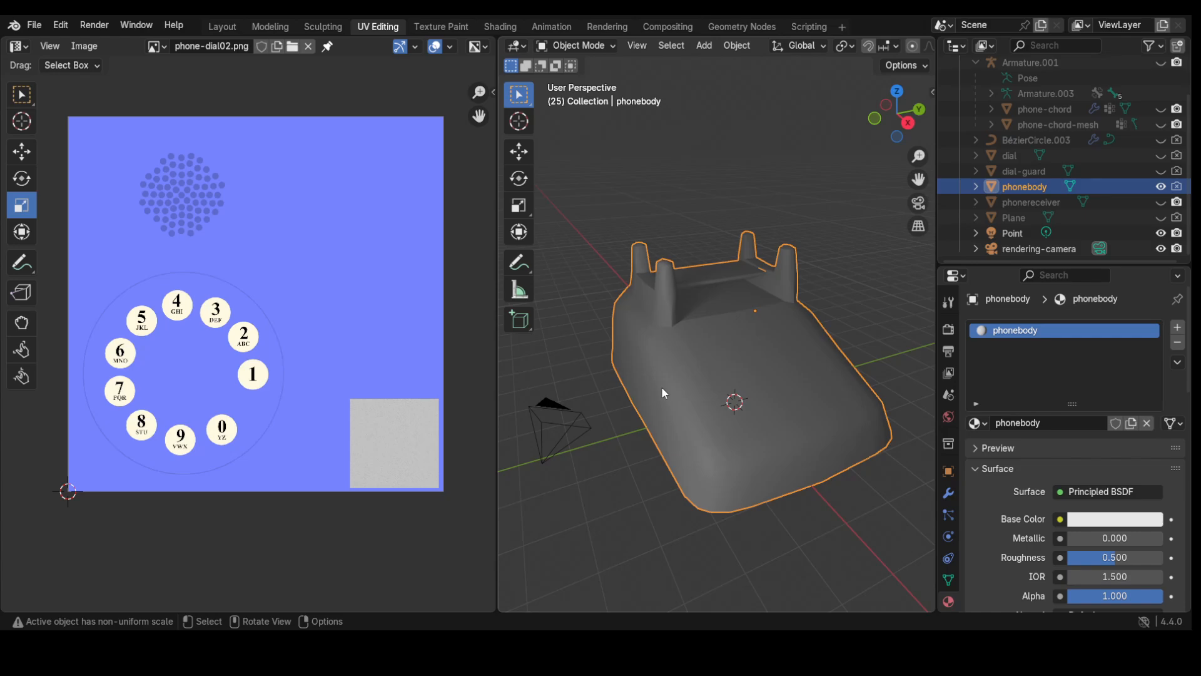
key("z")
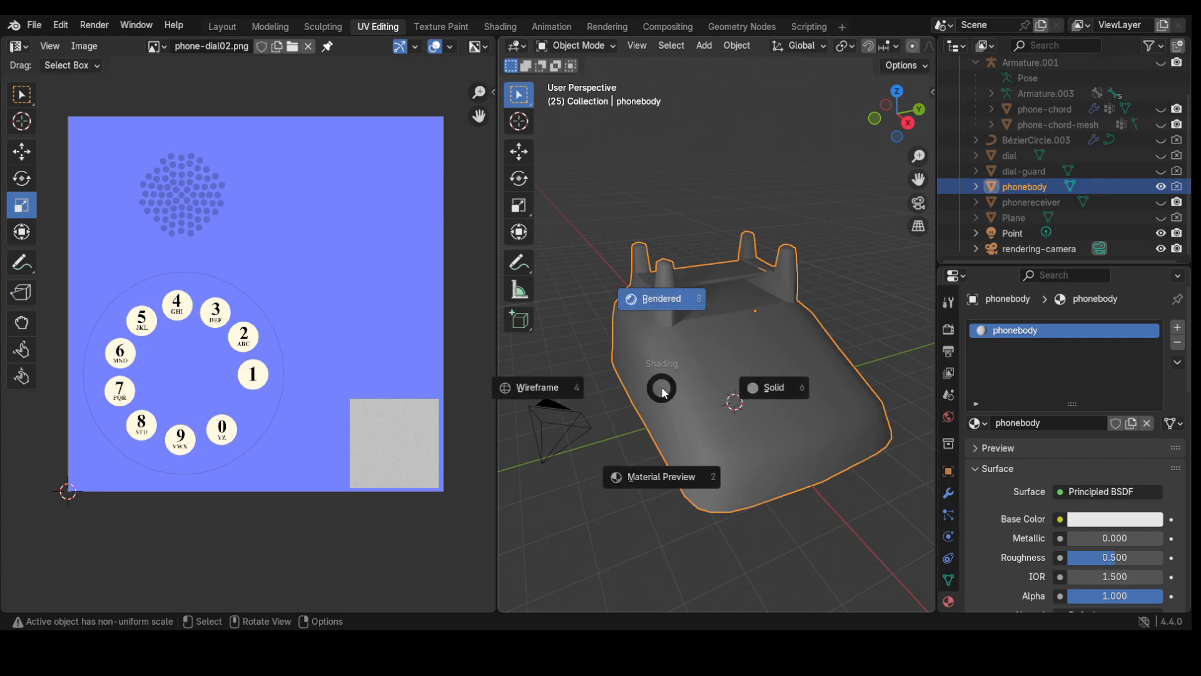
left_click(662, 478)
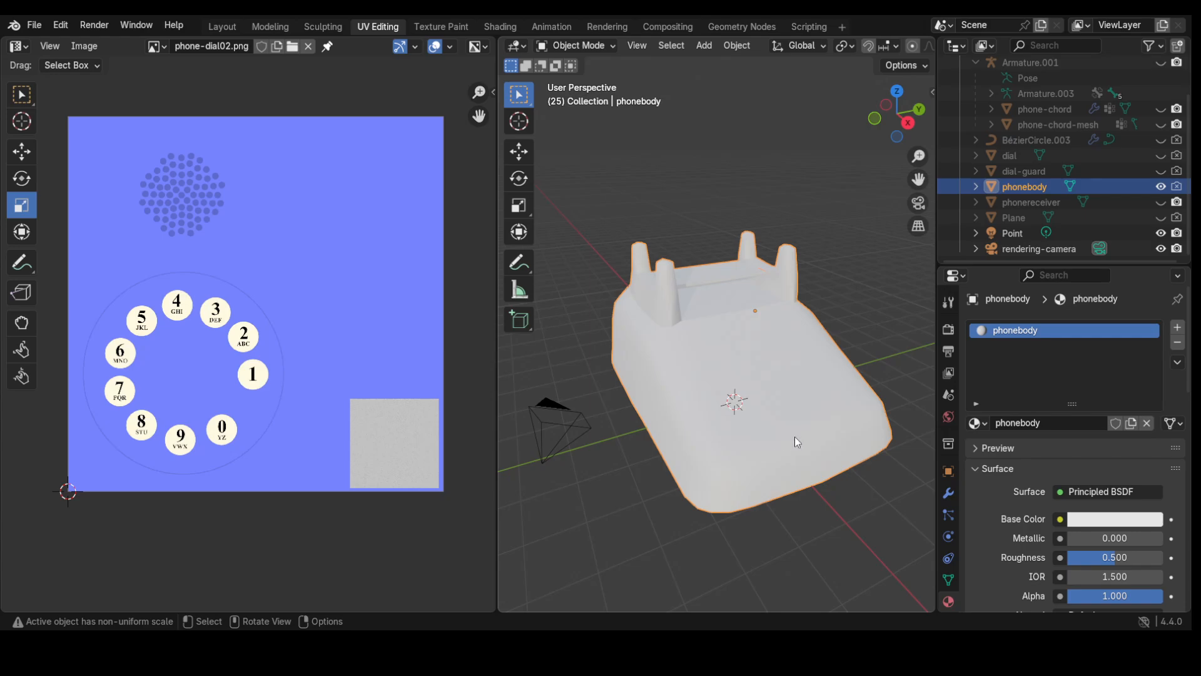
- In the Shading workspace, add an Image Texture node using phone-dial02.png and connect its Color output to the Principled BSDF's Base Color
left_click(497, 27)
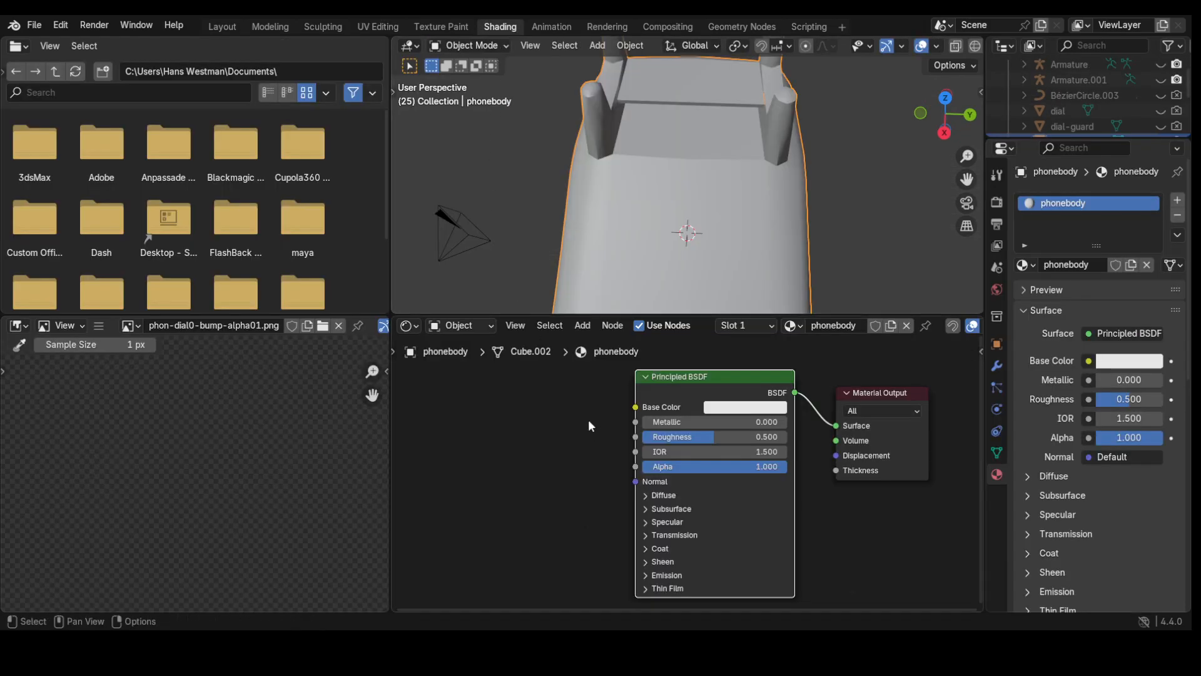
left_click(581, 326)
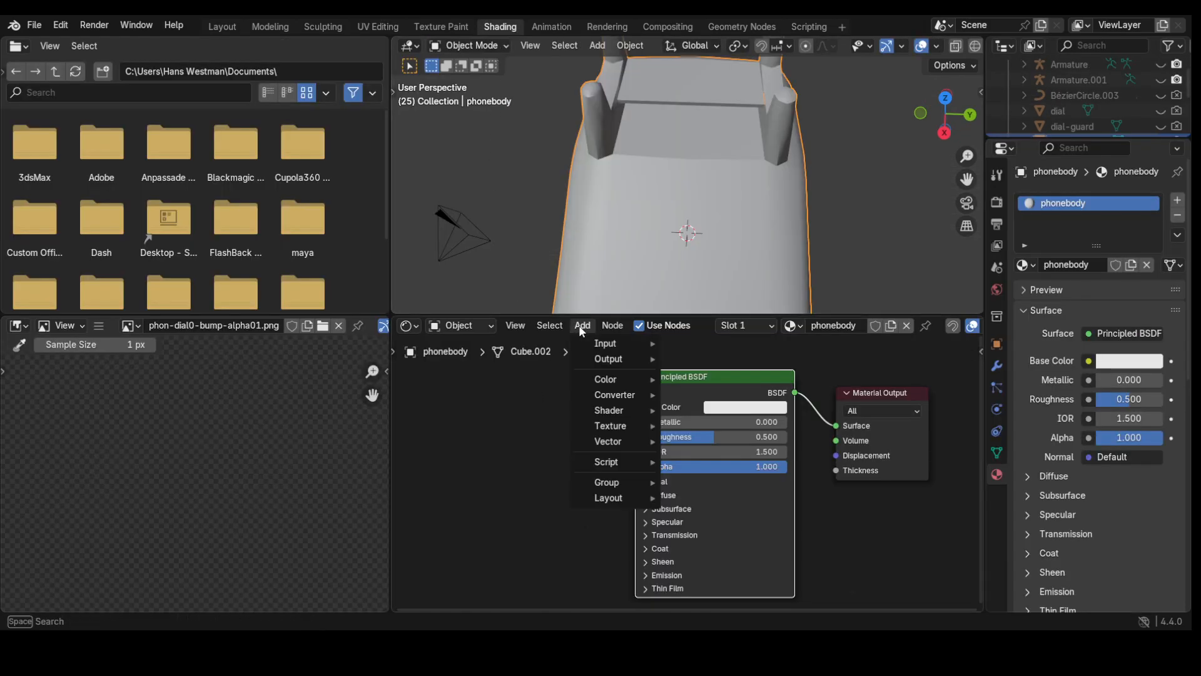
mouse_move(615, 427)
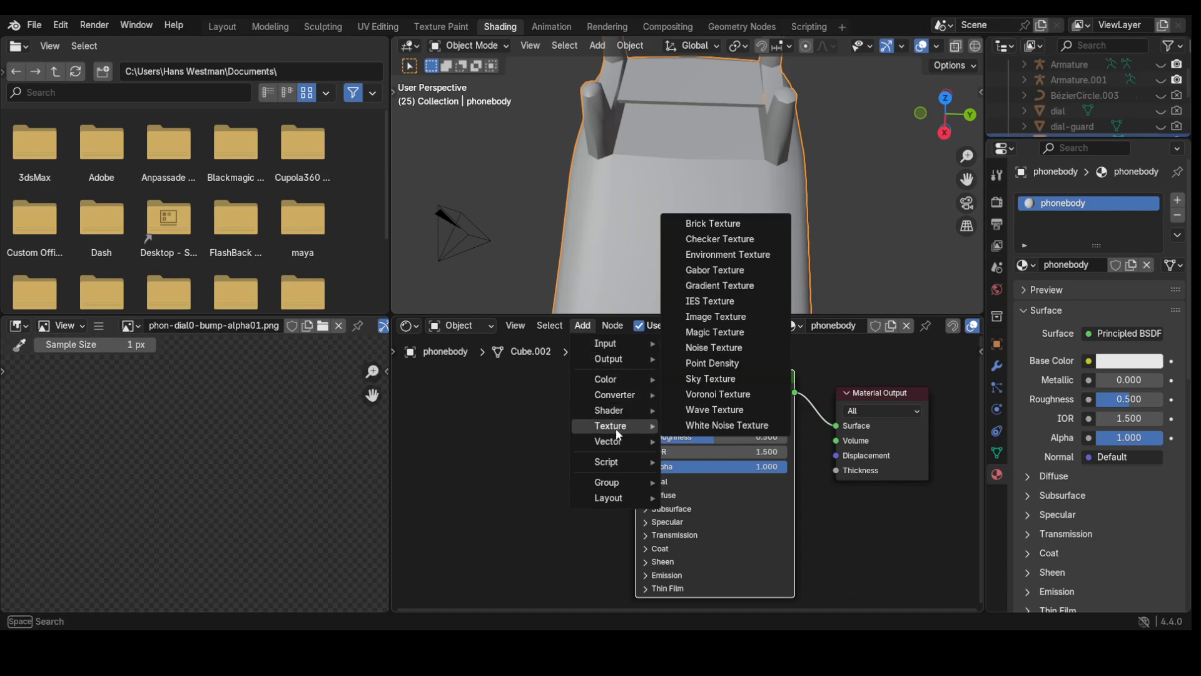
left_click(716, 316)
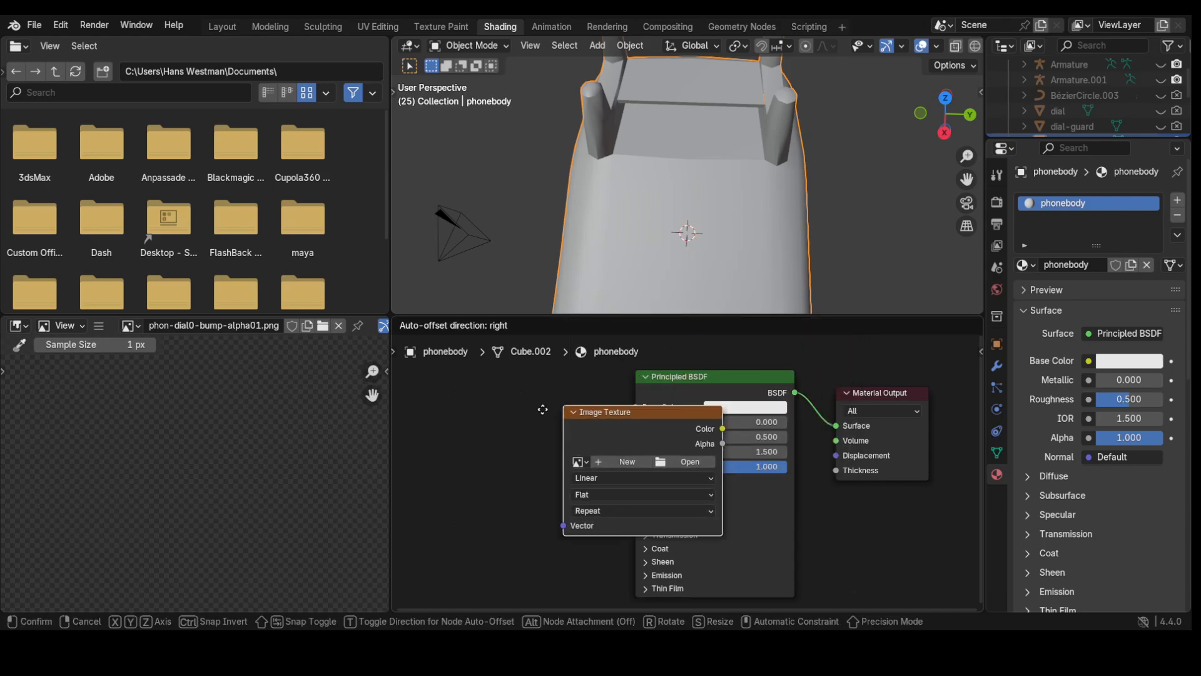
left_click(423, 401)
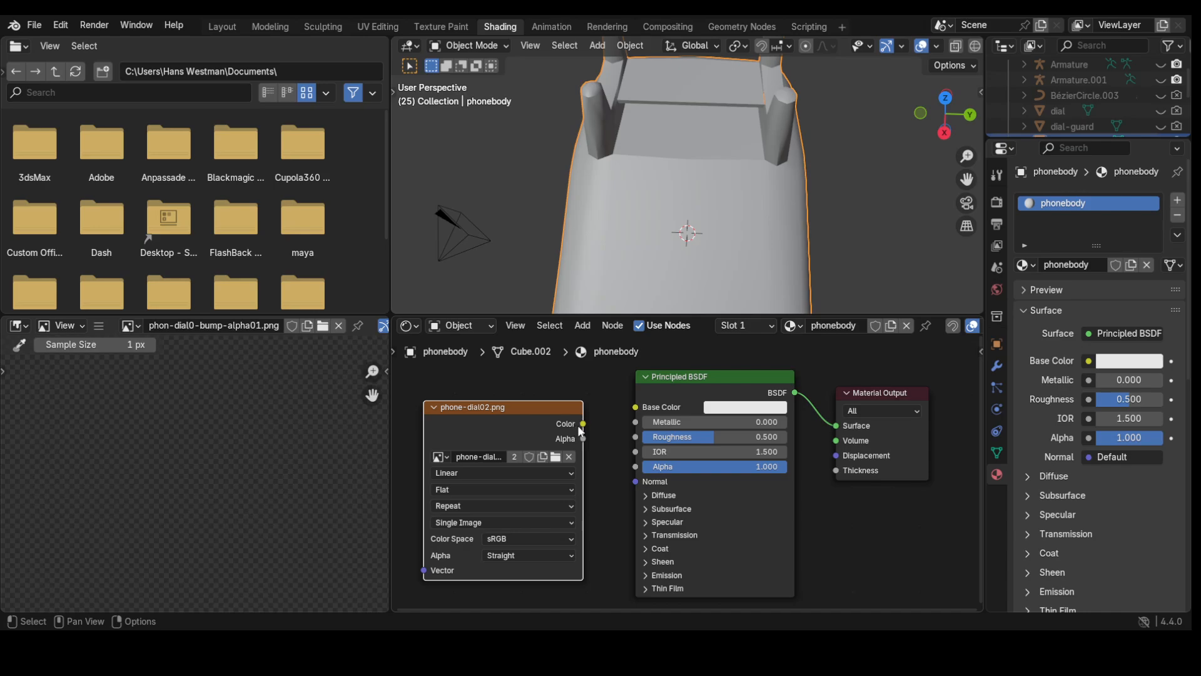
left_click_drag(584, 424, 627, 407)
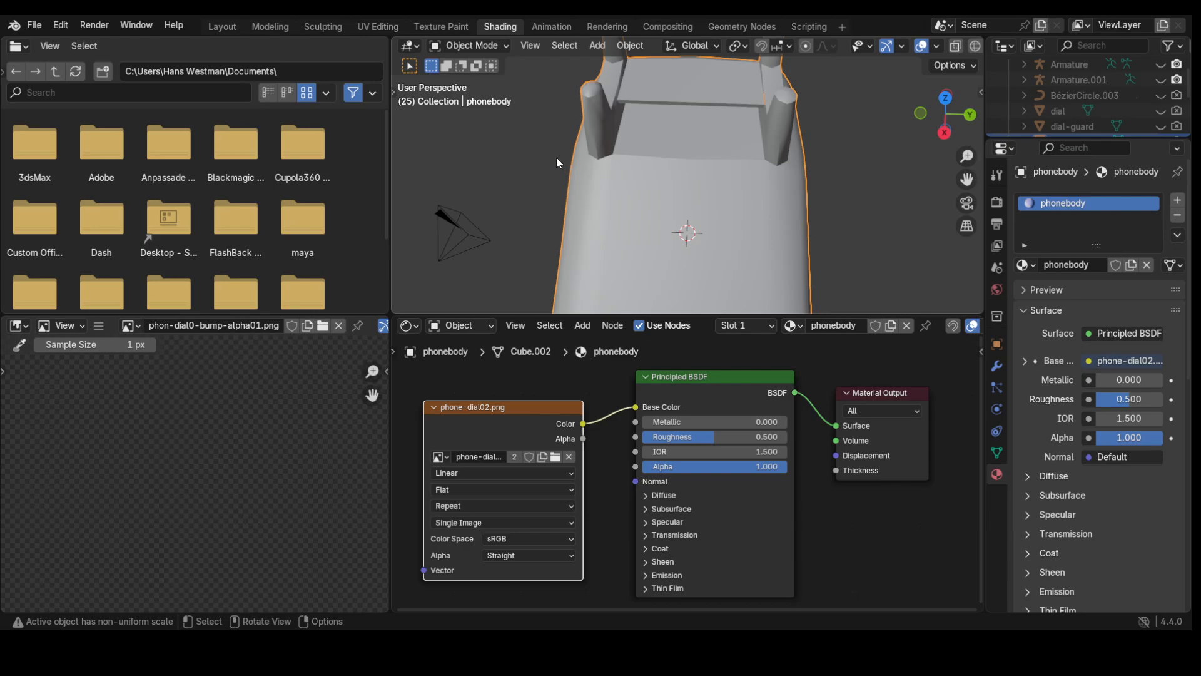
- Return to the UV Editing workspace and unhide the dial object over the textured phonebody
left_click(374, 27)
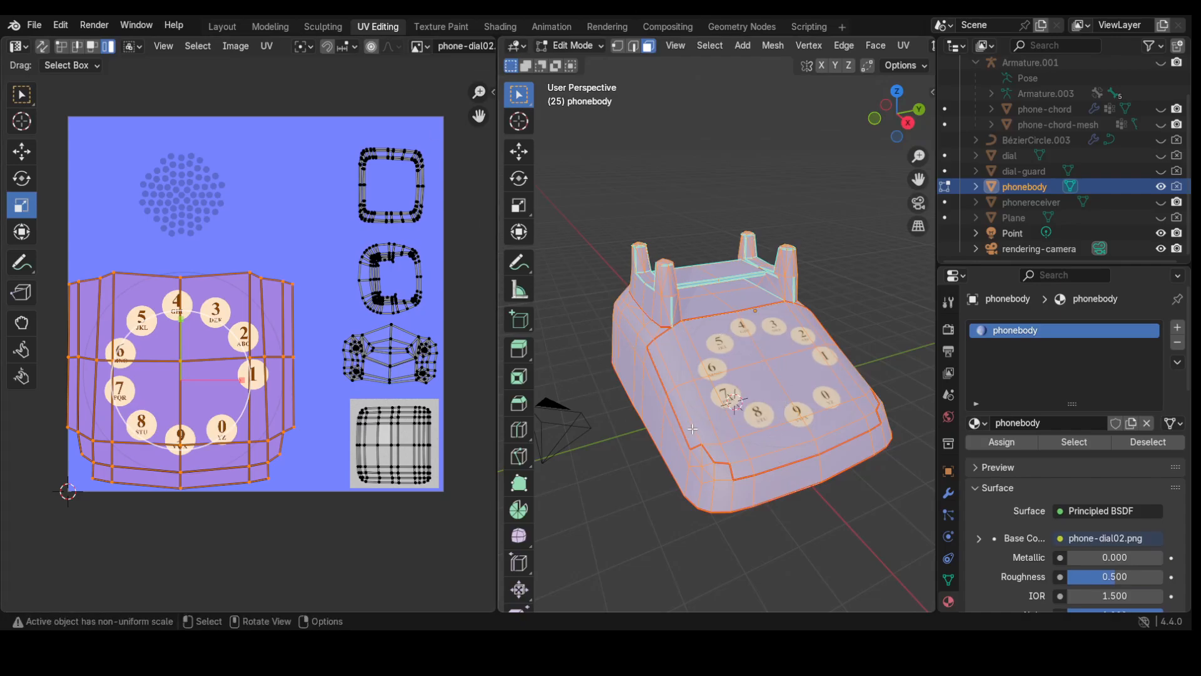
middle_click_drag(720, 427, 681, 461)
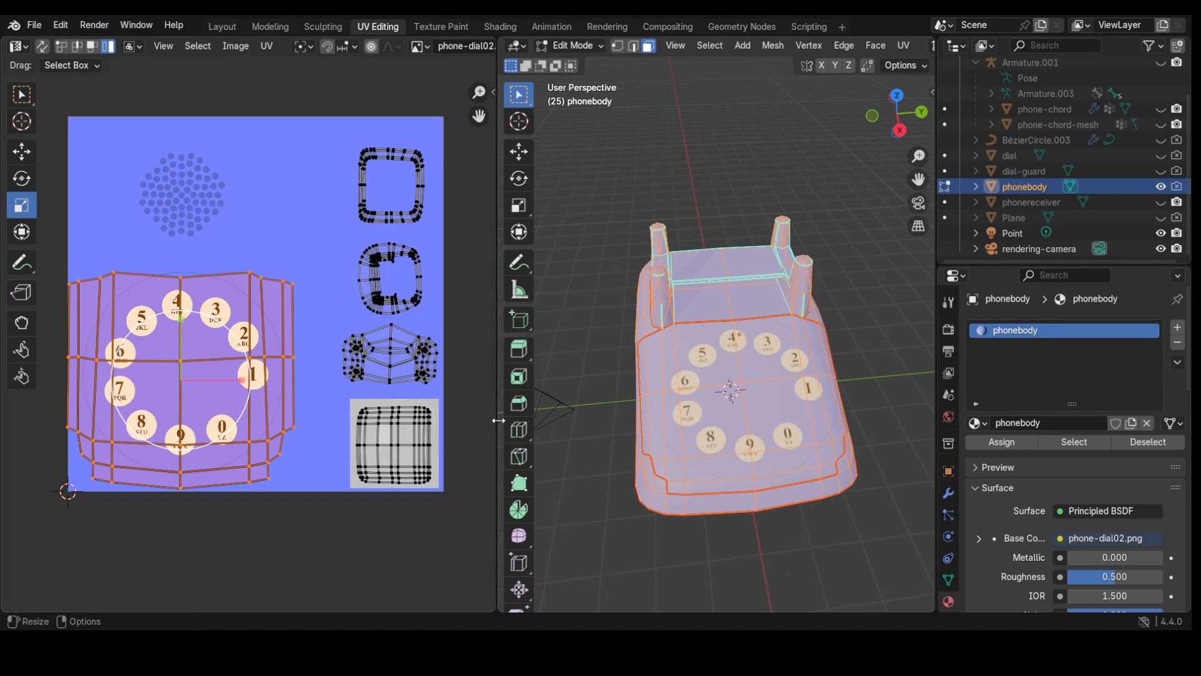
scroll(731, 438, "up", 4)
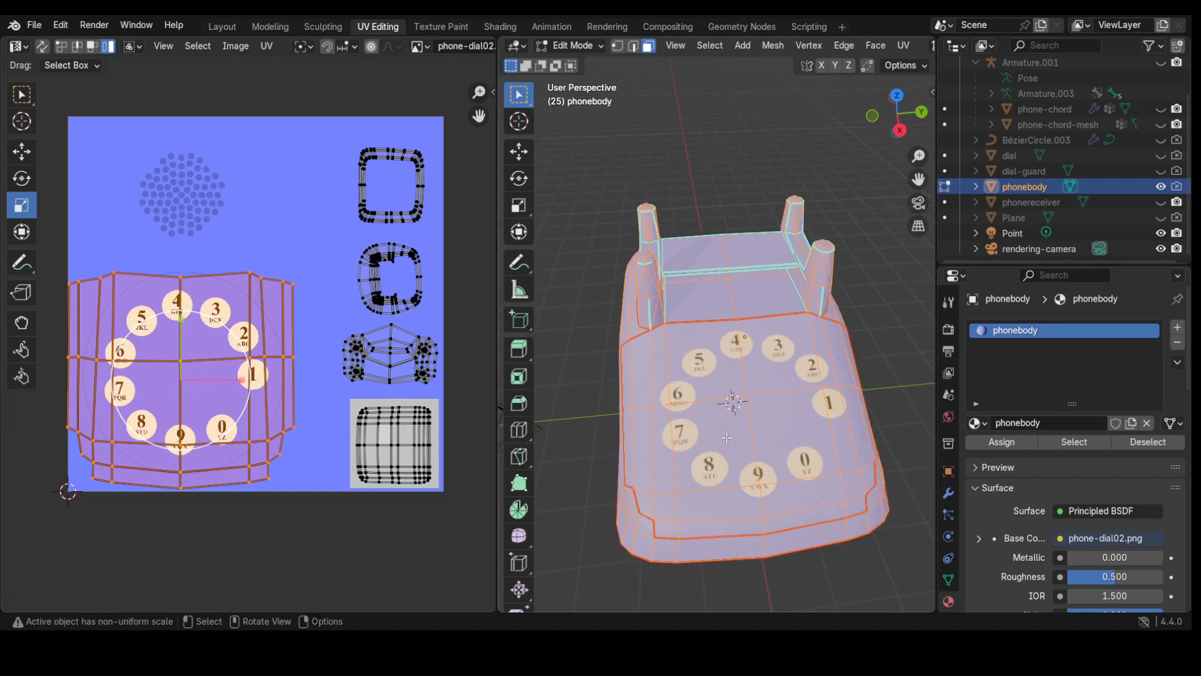
middle_click_drag(727, 437, 689, 457)
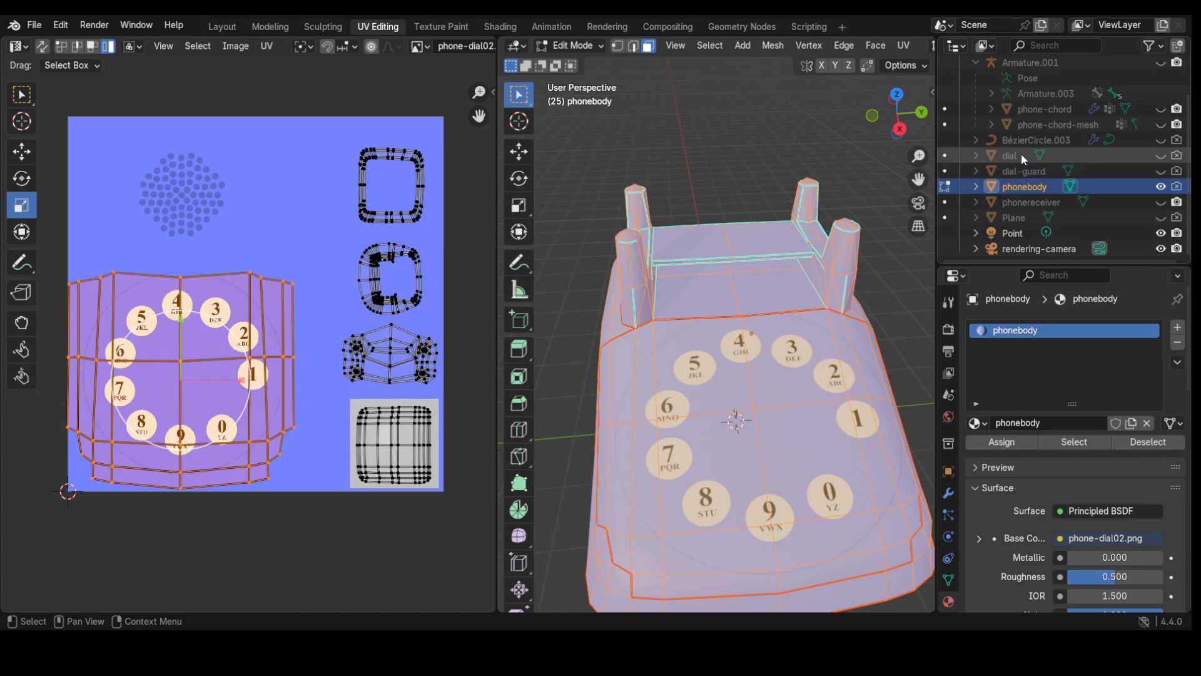
left_click(1160, 155)
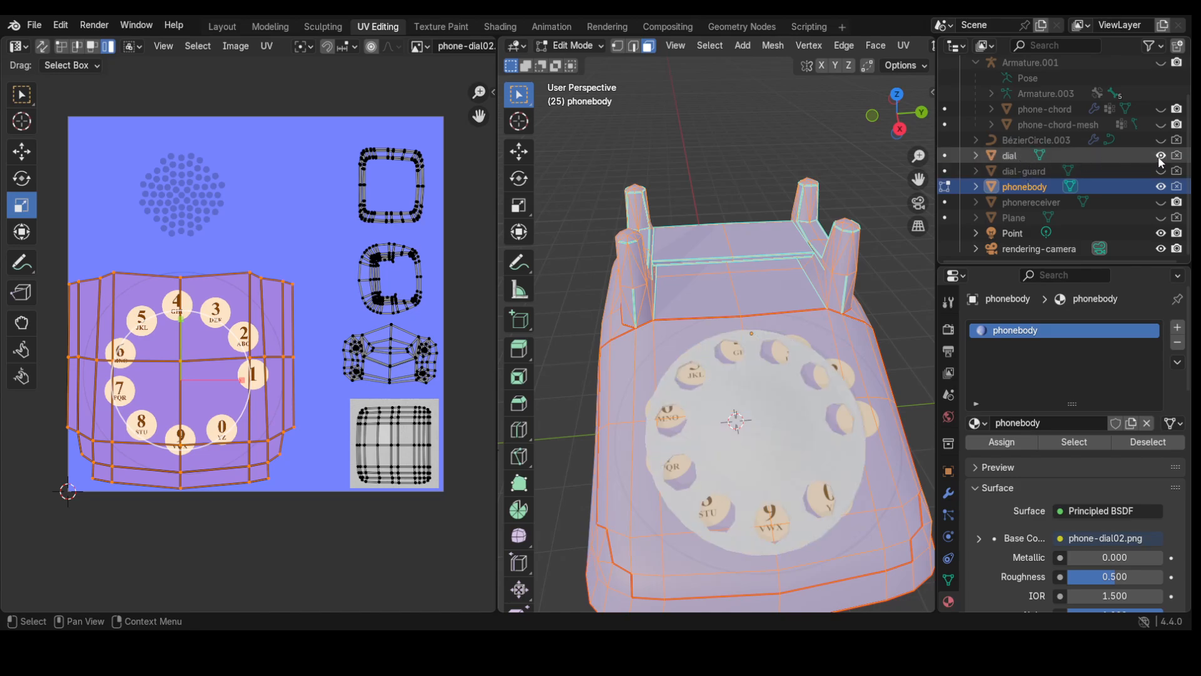
- Scale the phonebody's large UV island wider and slightly taller so the texture's numbers spread match the dial's holes
middle_click_drag(816, 432, 698, 517)
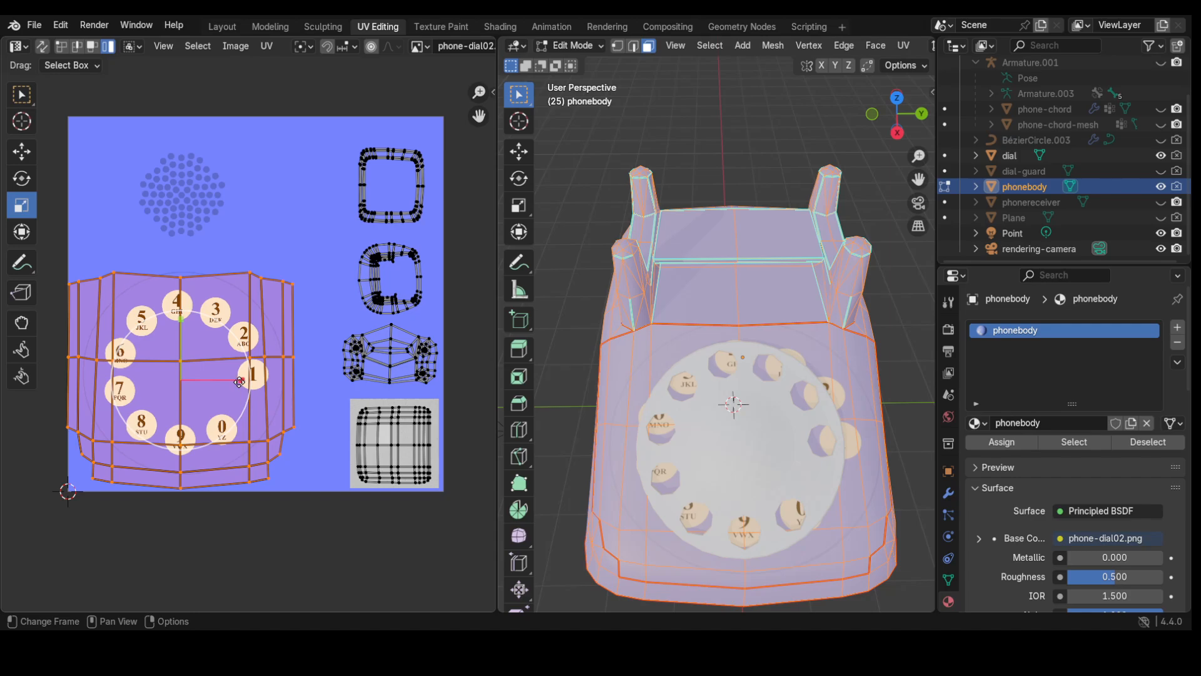
left_click_drag(243, 382, 259, 376)
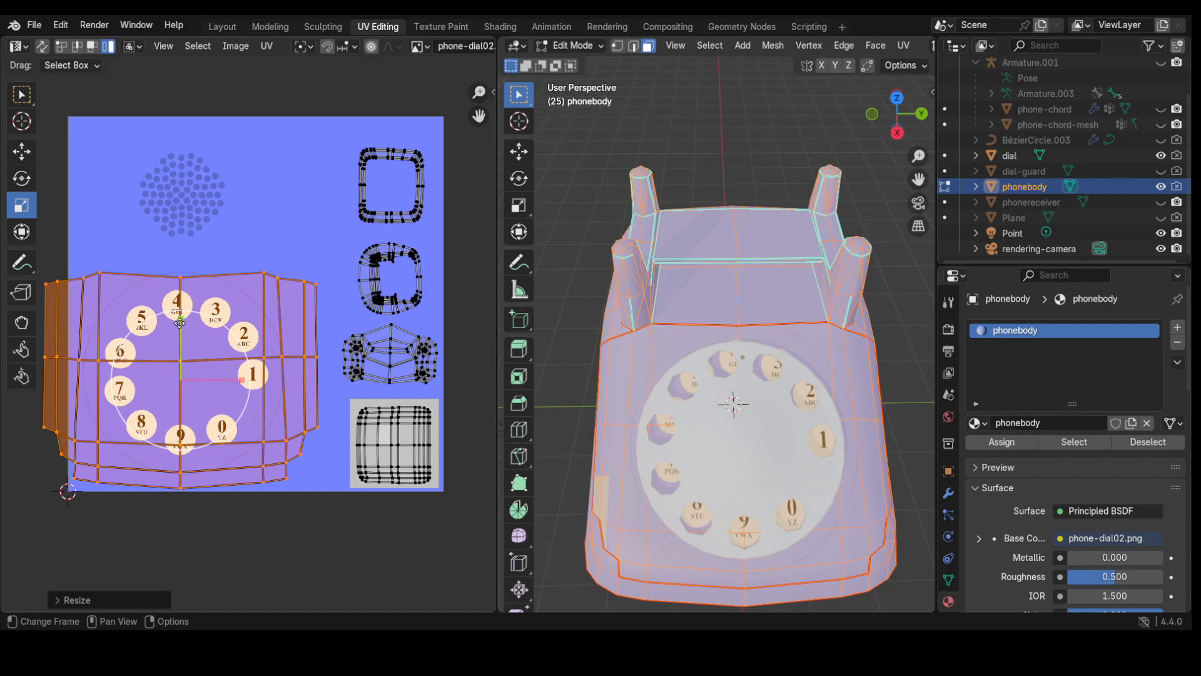
left_click_drag(179, 322, 180, 315)
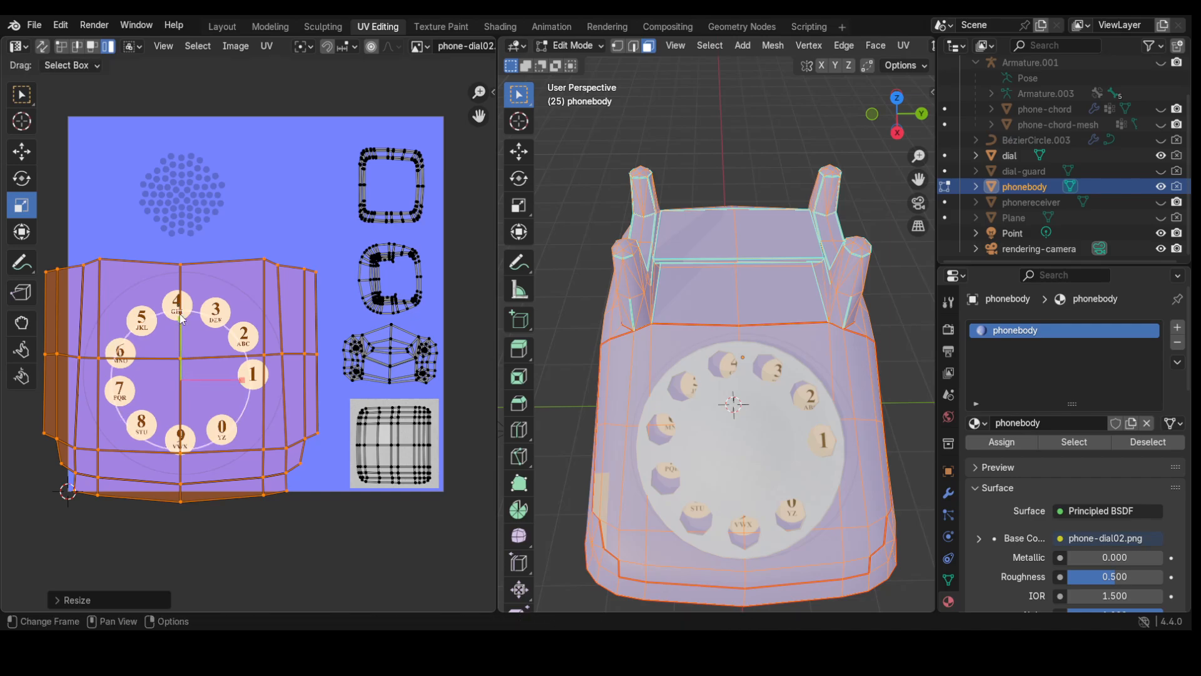
- Move the large UV island slightly along X and Y with the Move tool to line the numbers up with the dial's holes
left_click(21, 156)
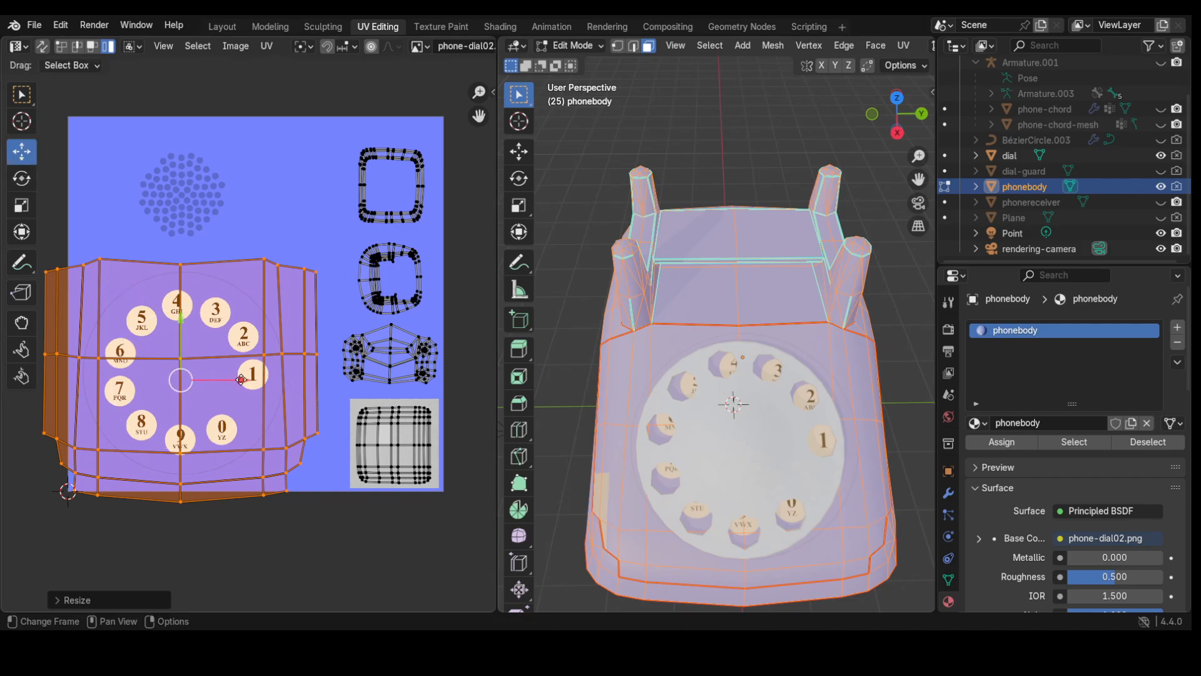
left_click_drag(242, 380, 254, 374)
middle_click_drag(620, 477, 625, 474)
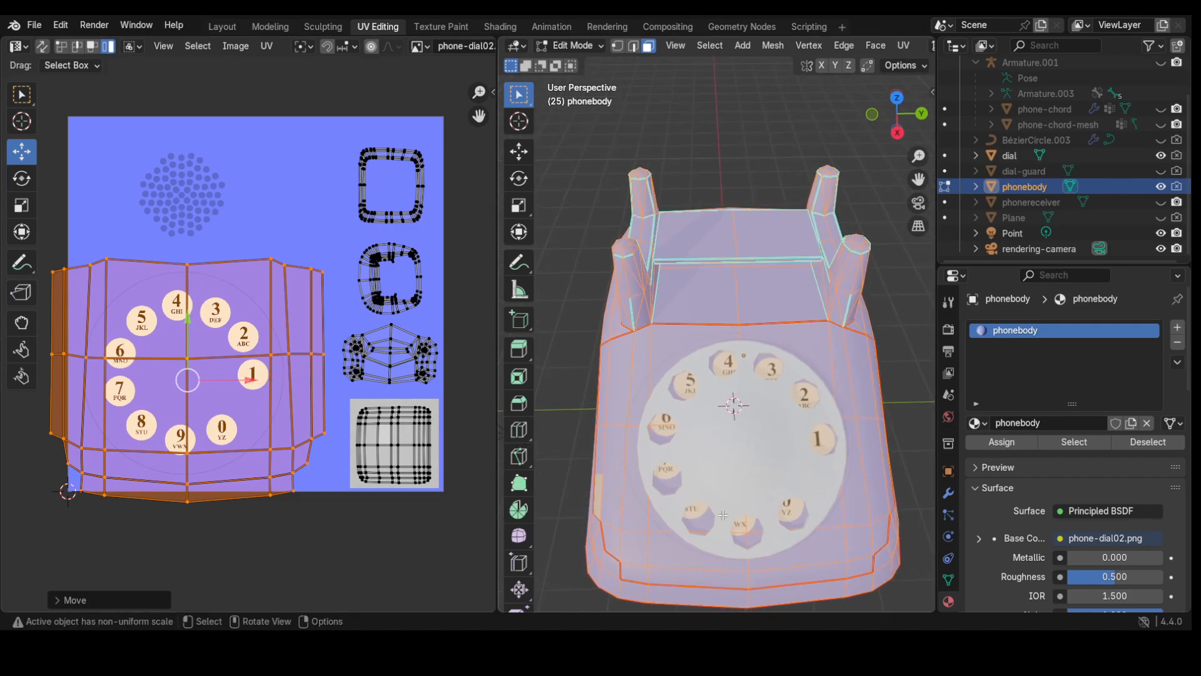
middle_click_drag(751, 495, 767, 494)
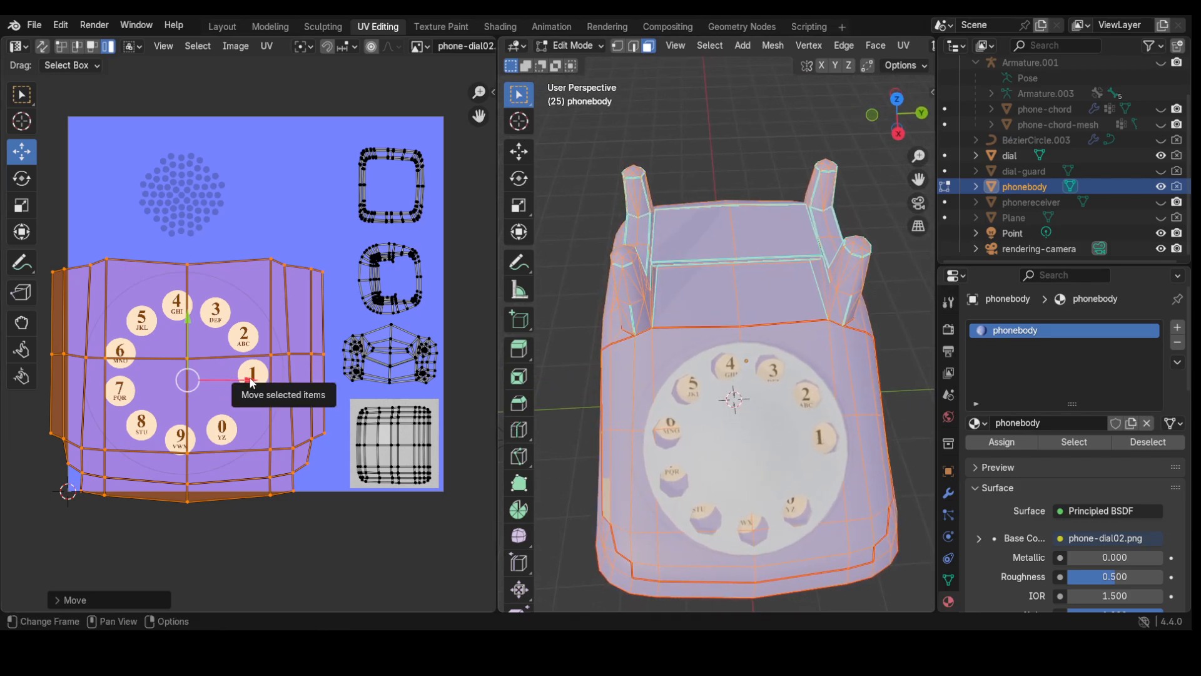
left_click_drag(249, 379, 248, 375)
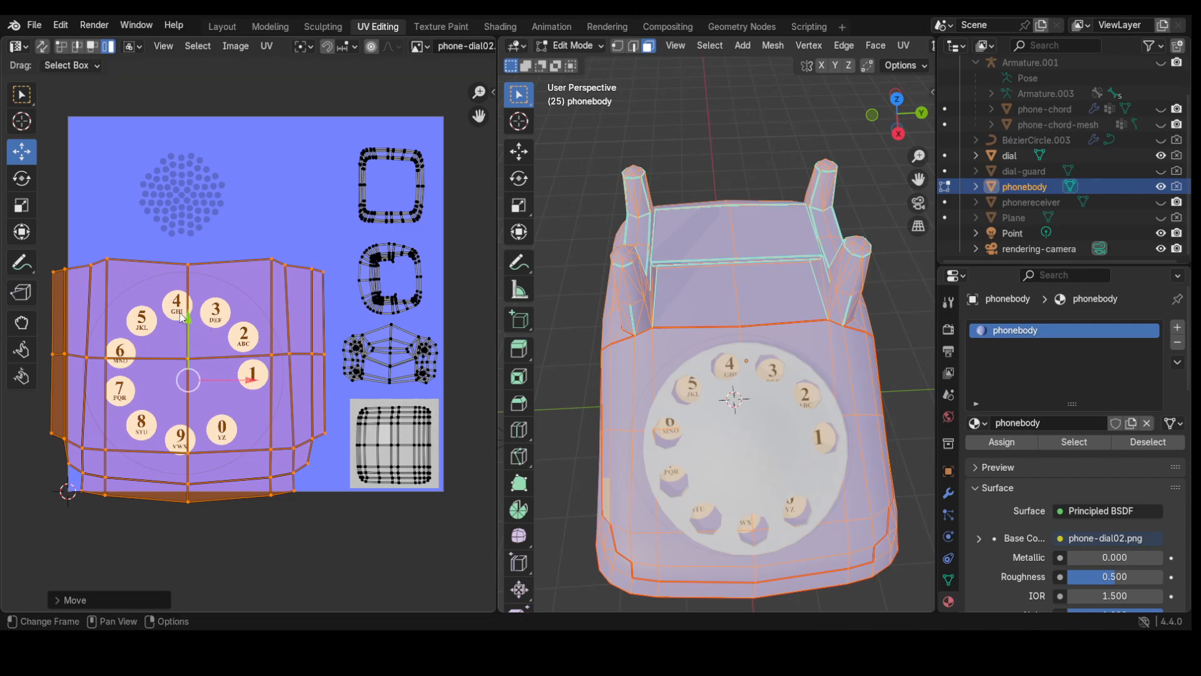
left_click_drag(187, 322, 183, 314)
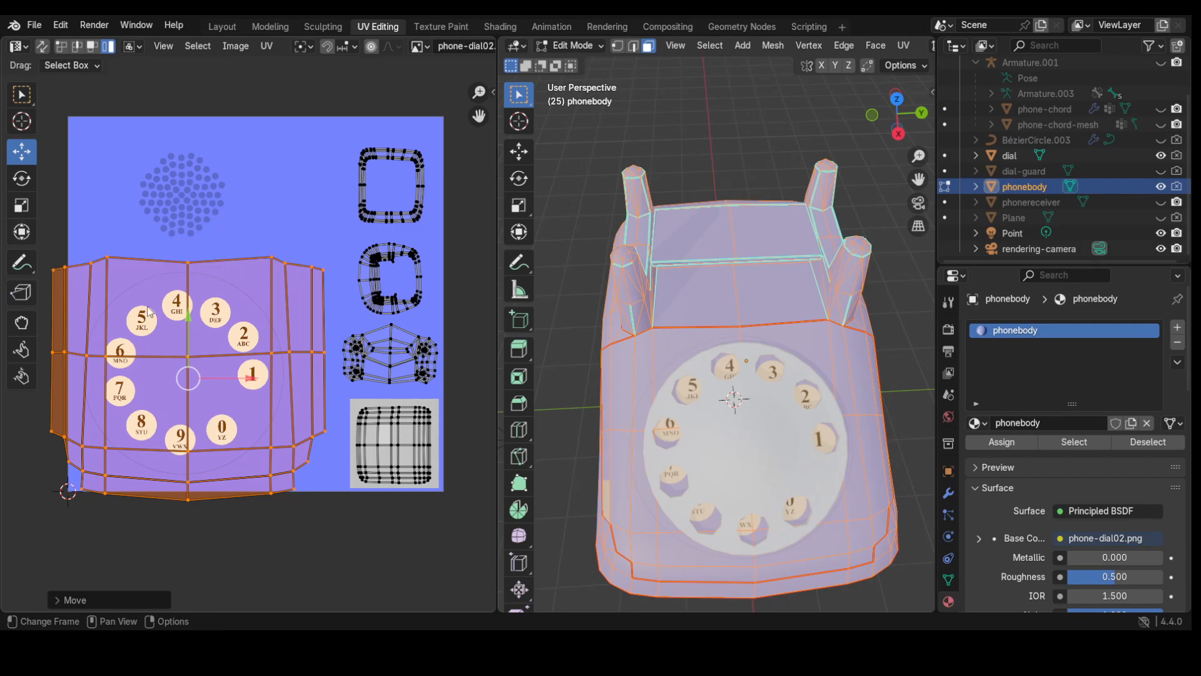
- Select the side face showing a stray light patch and move its UVs to the plain blue area beside the texture's grey square
middle_click_drag(567, 531, 621, 485)
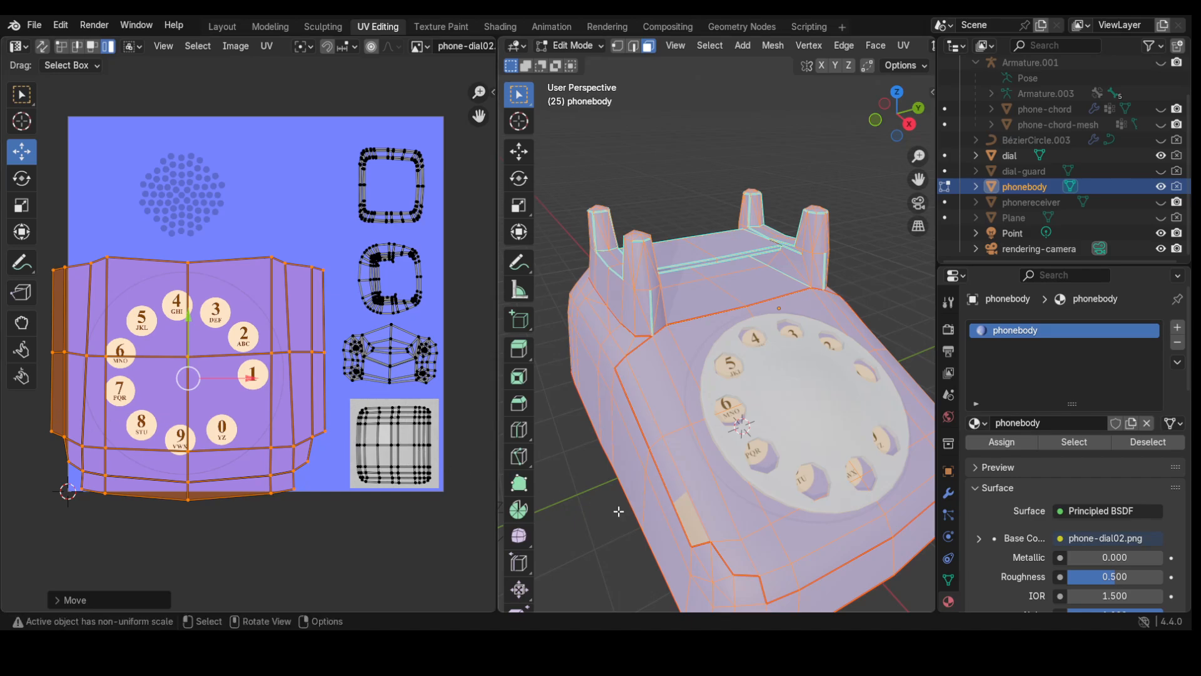
left_click(693, 525)
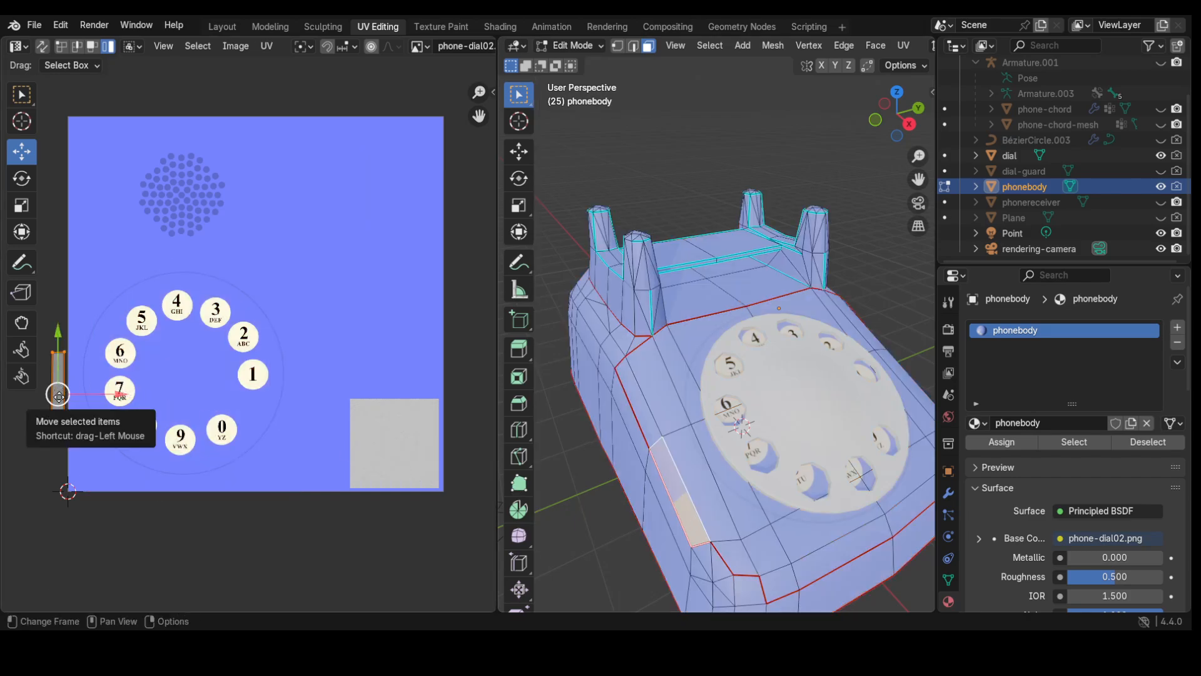
left_click_drag(58, 395, 331, 444)
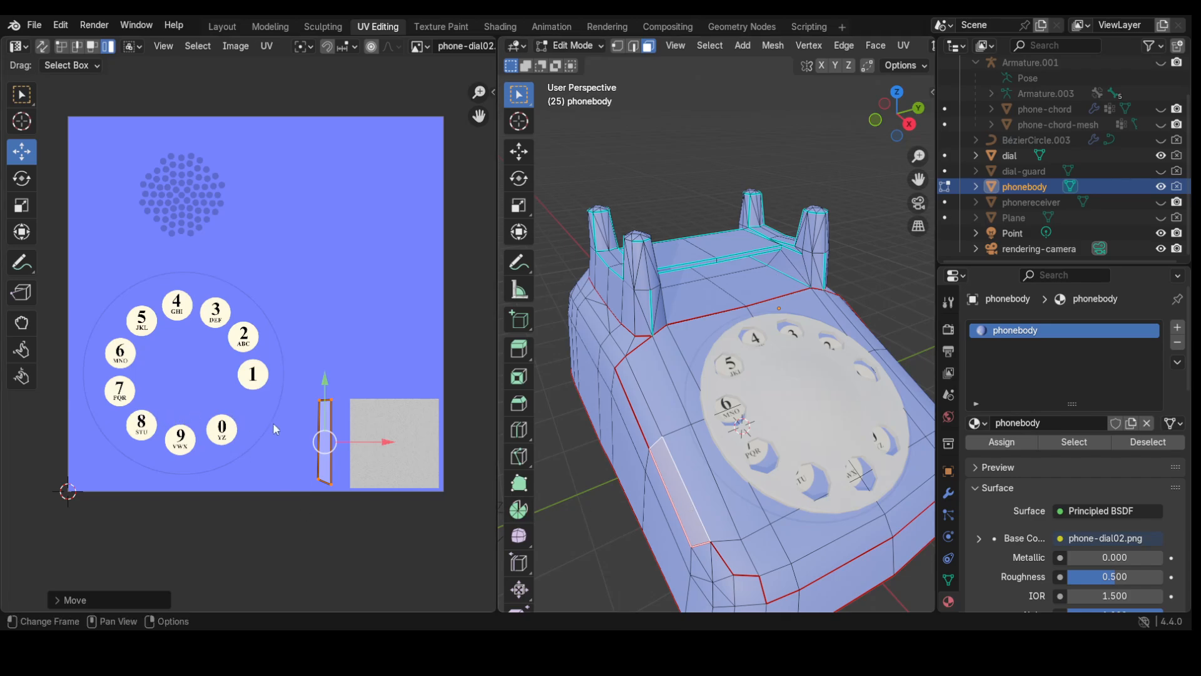
- Switch the 3D view to Wireframe shading and box-select all of the phonebody's faces
scroll(657, 376, "down", 3)
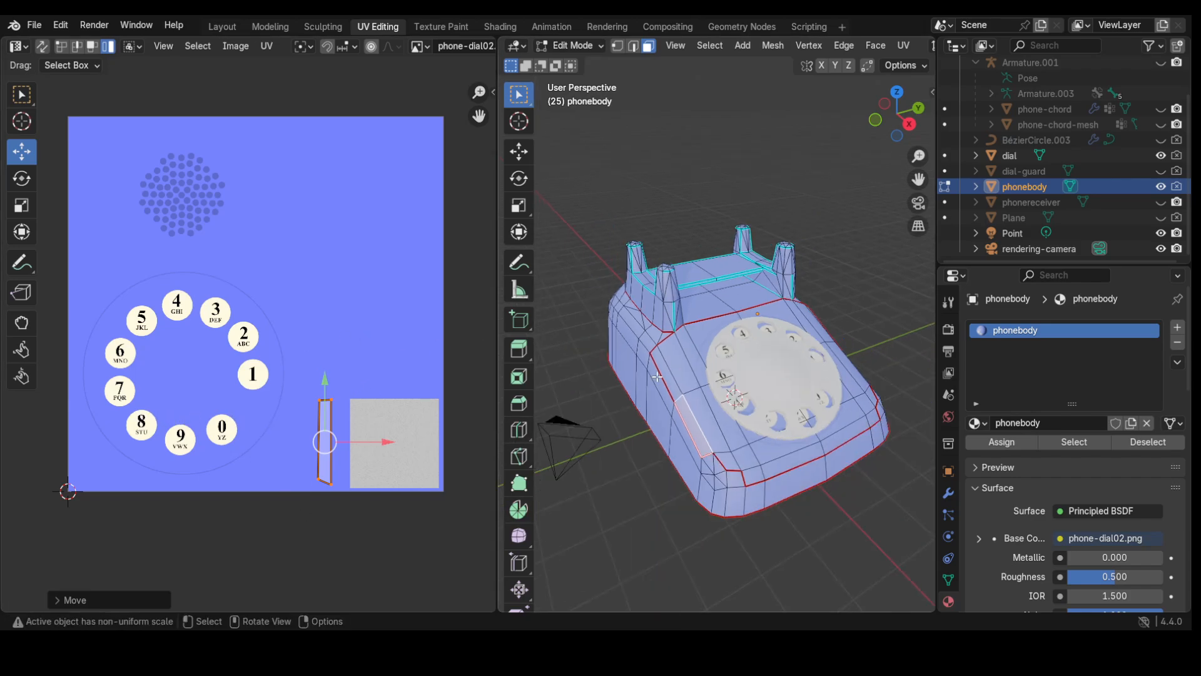
key("z")
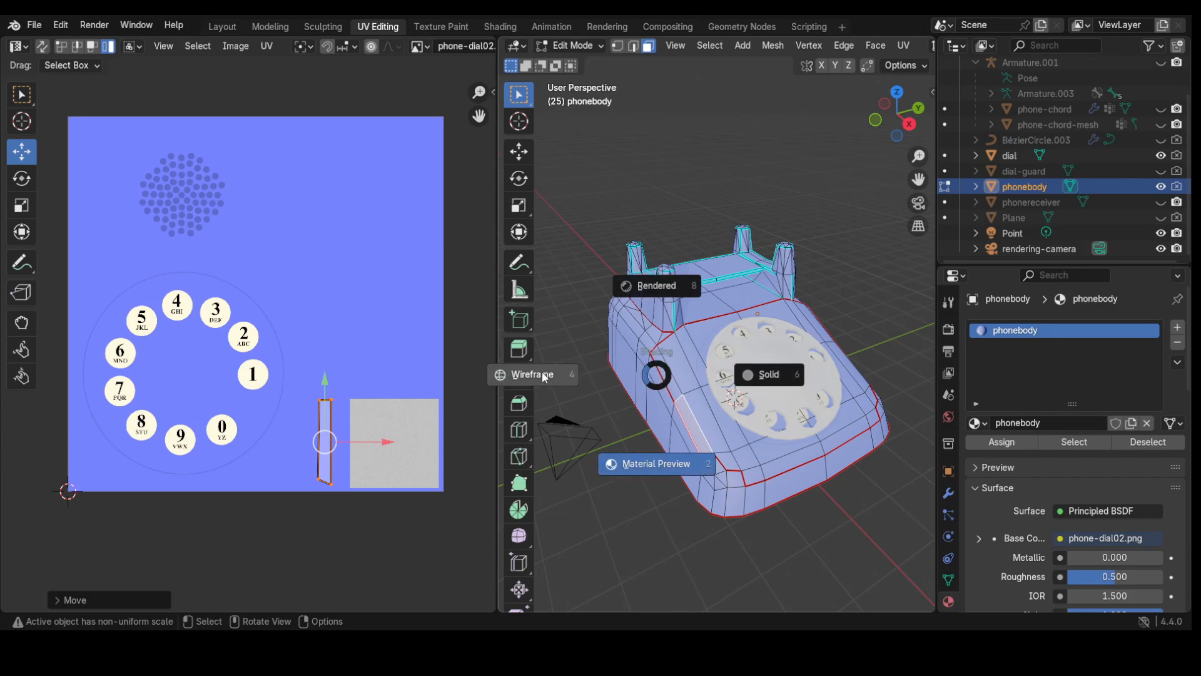
left_click(545, 376)
left_click_drag(567, 211, 914, 547)
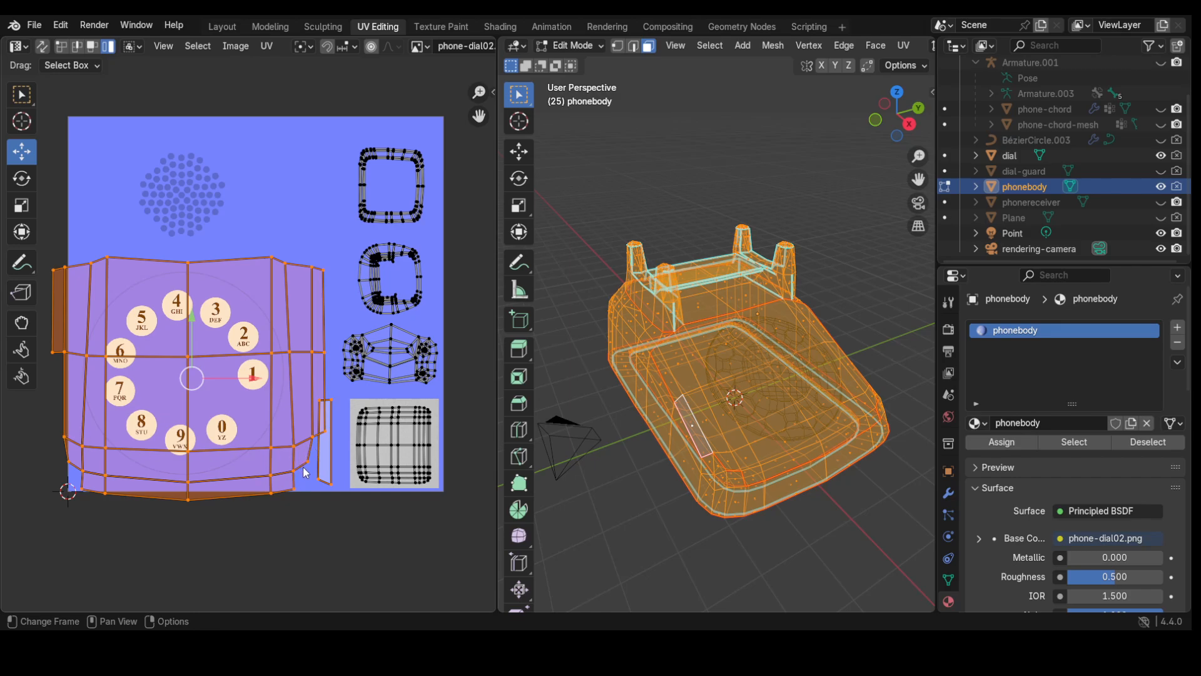
scroll(306, 473, "up", 1)
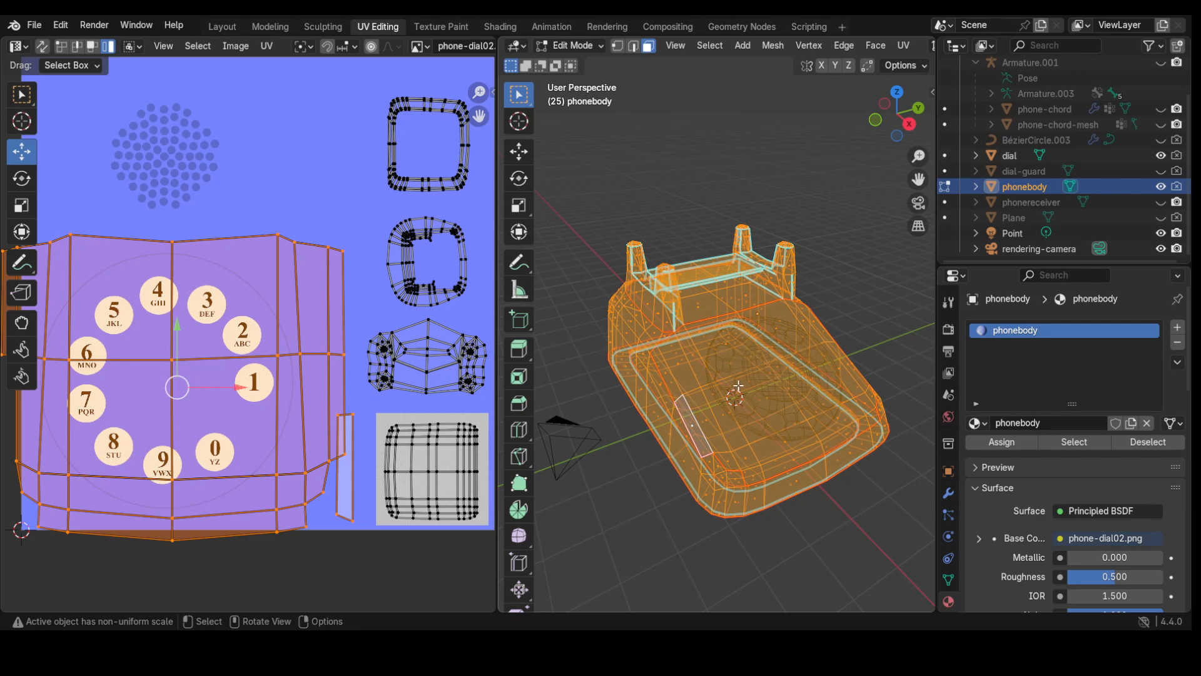
- In the Shading workspace, widen the node editor and spread out the Image Texture, Principled BSDF and Material Output nodes
left_click(508, 25)
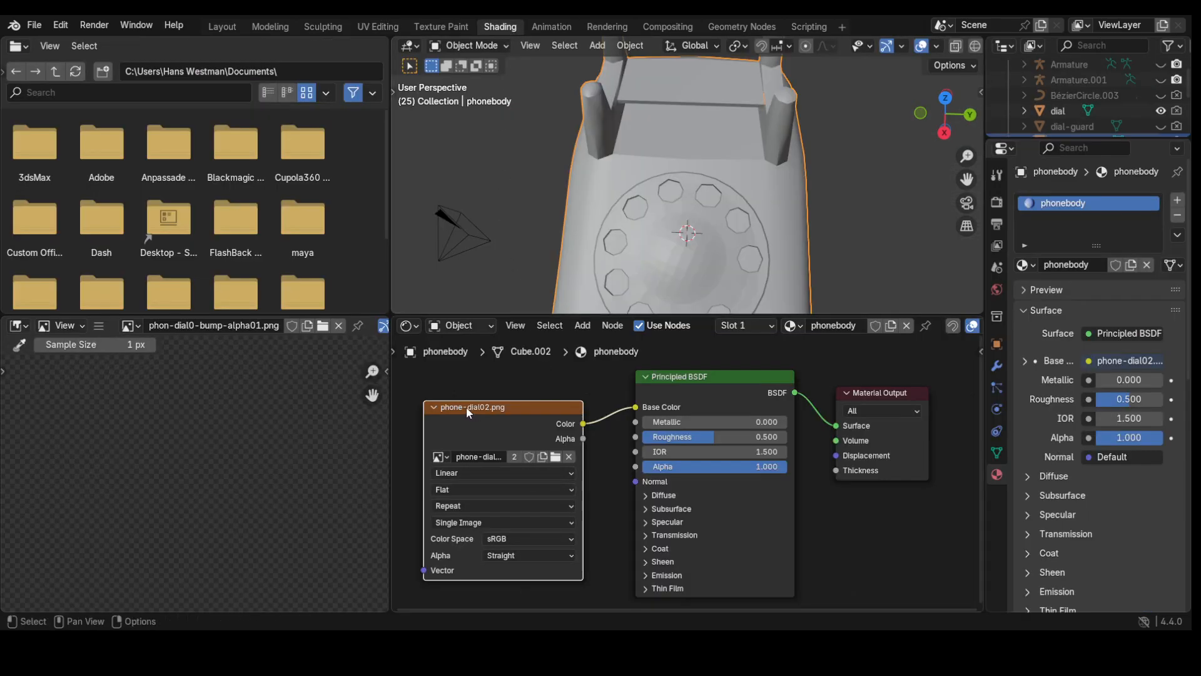
scroll(463, 421, "down", 2)
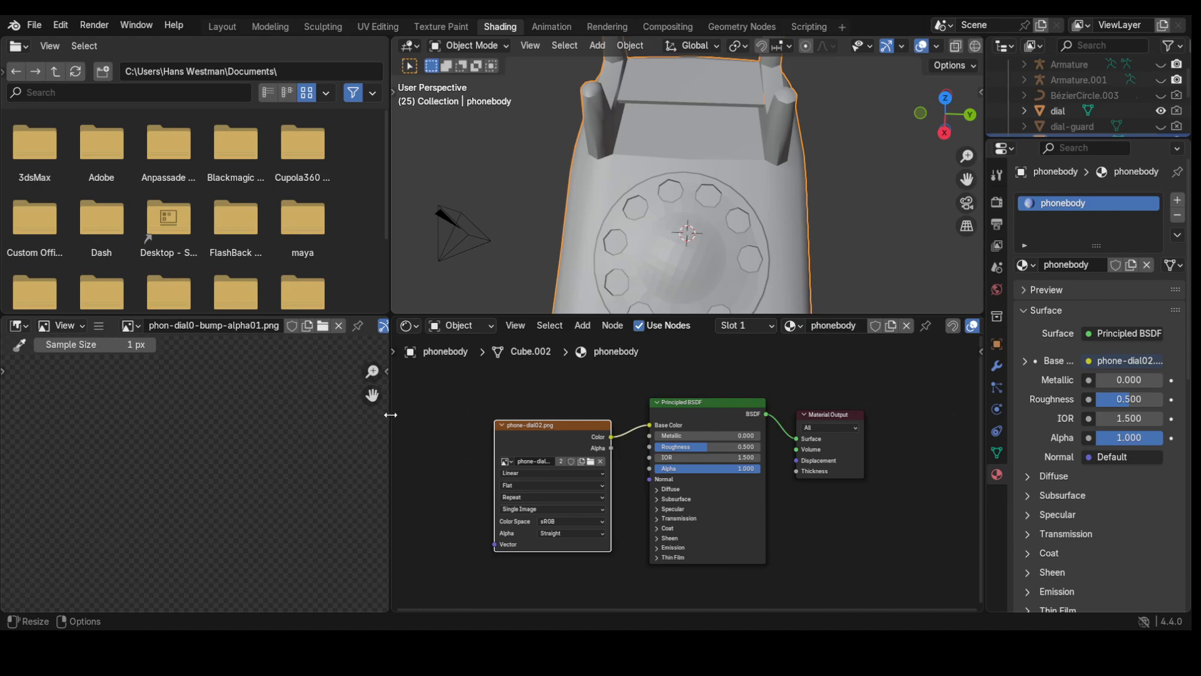
left_click_drag(391, 415, 232, 415)
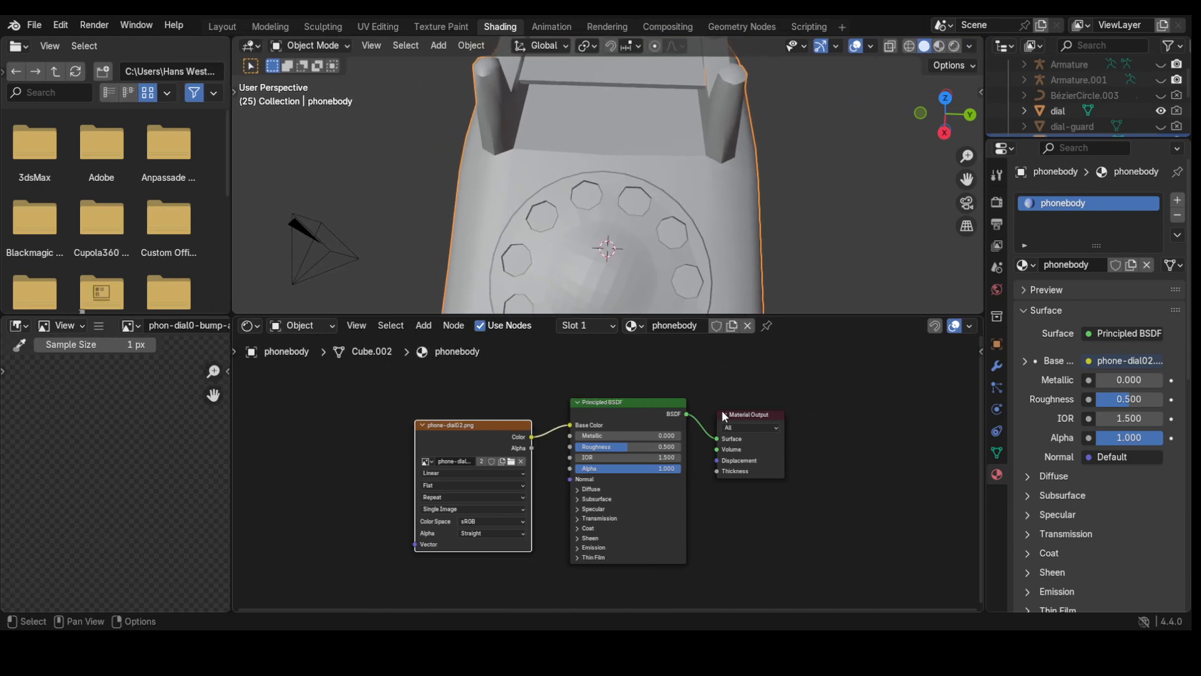
left_click_drag(730, 411, 821, 397)
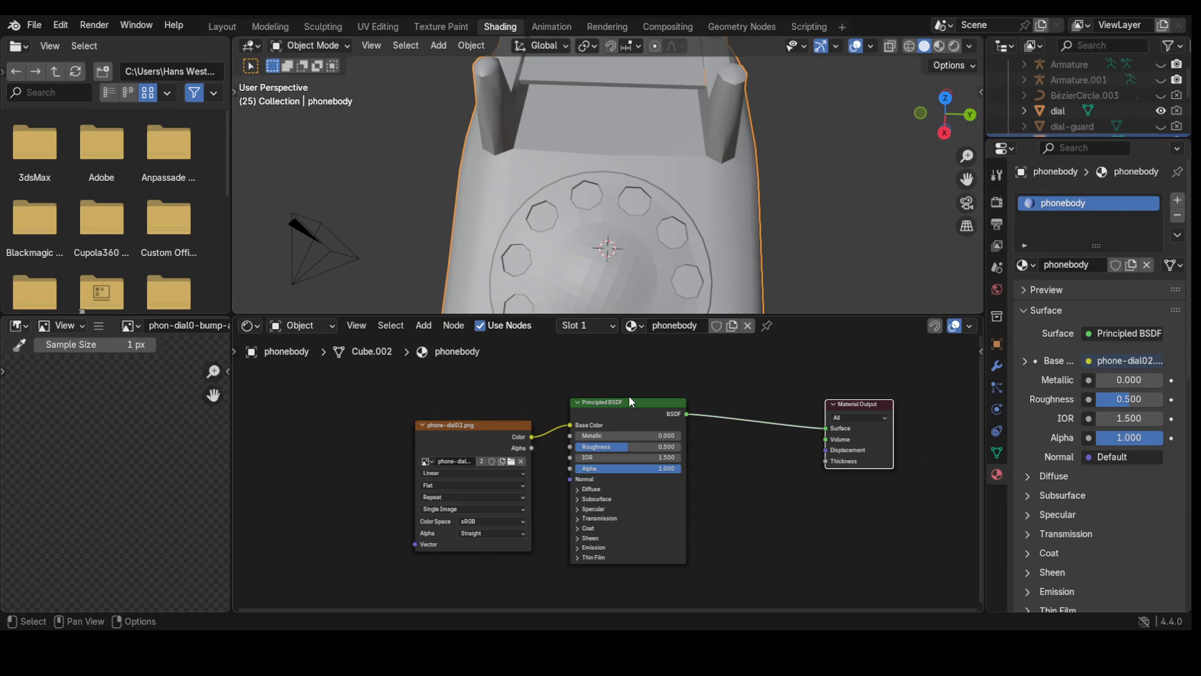
left_click_drag(633, 400, 641, 370)
left_click(463, 422)
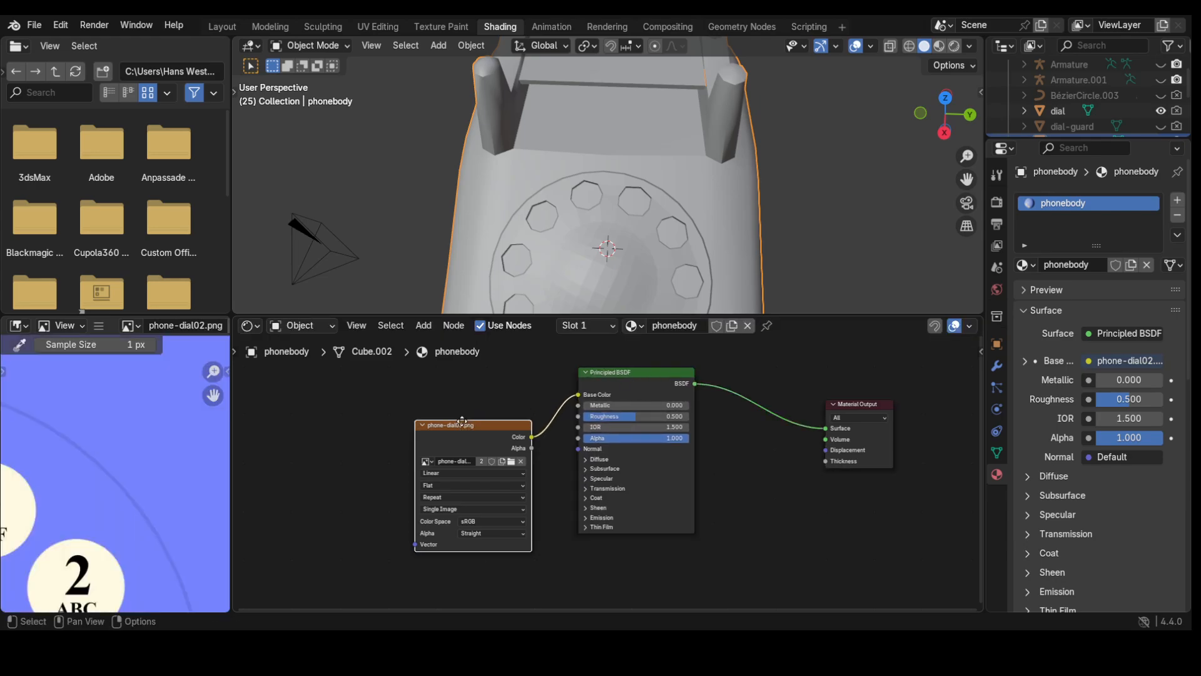
left_click_drag(462, 422, 414, 413)
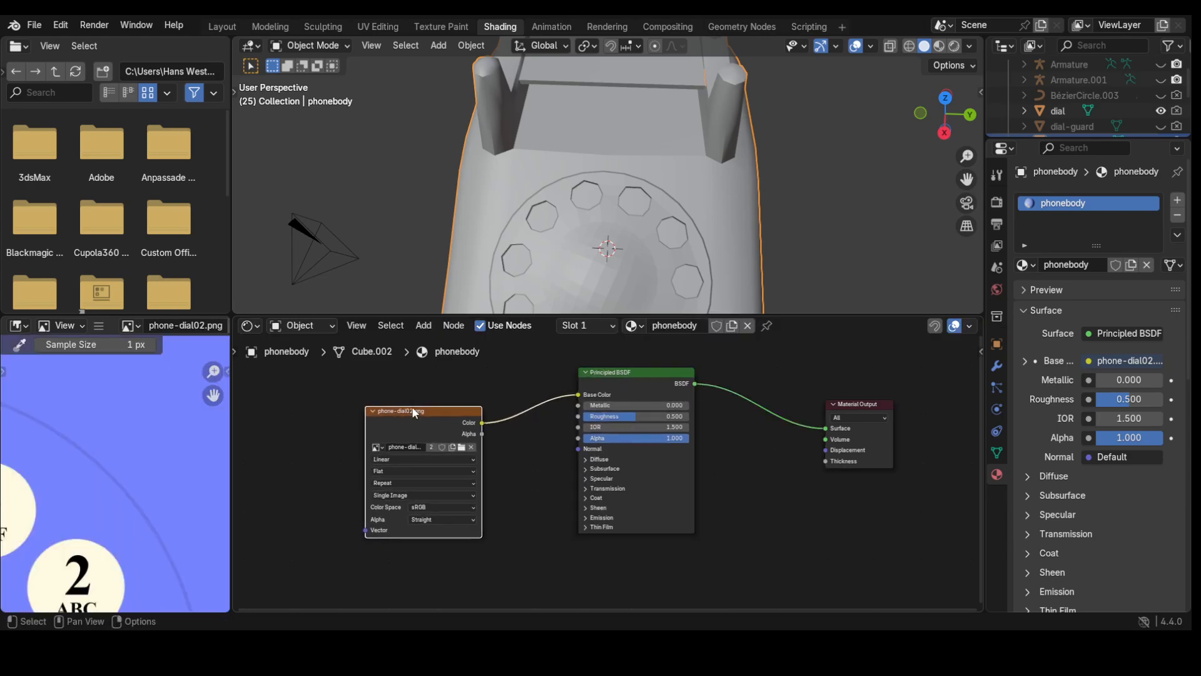
left_click(630, 372)
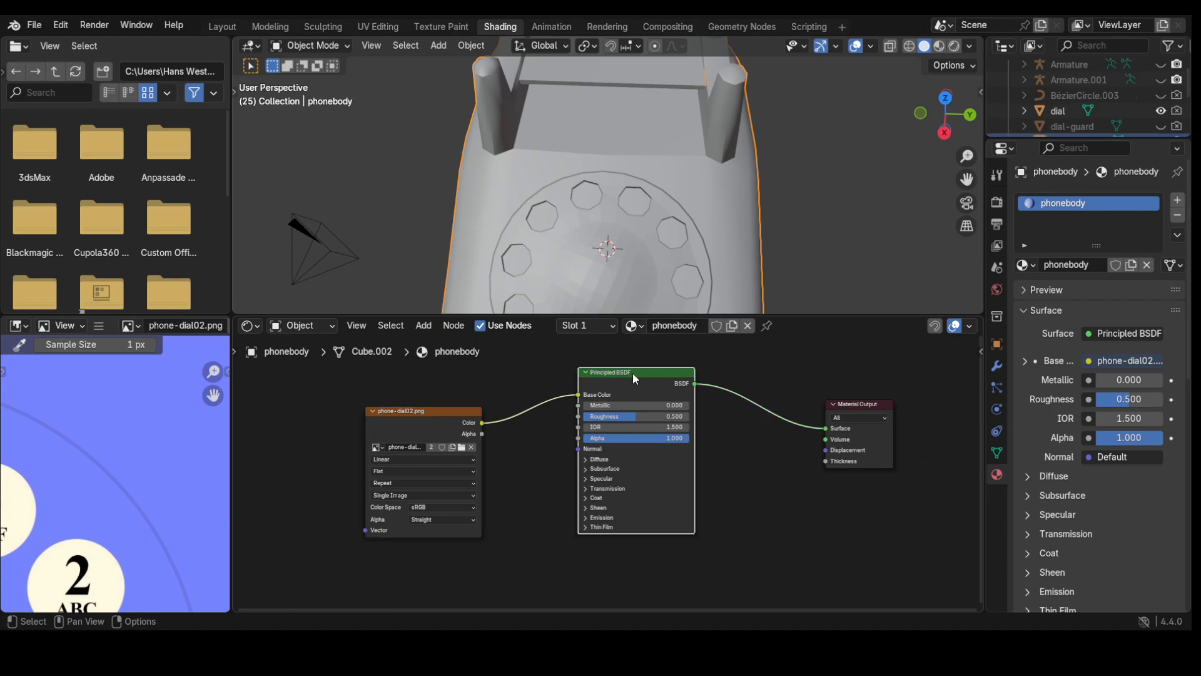
- Add a Bump node below the Material Output and connect its Normal output to the Displacement input
left_click(423, 327)
mouse_move(453, 441)
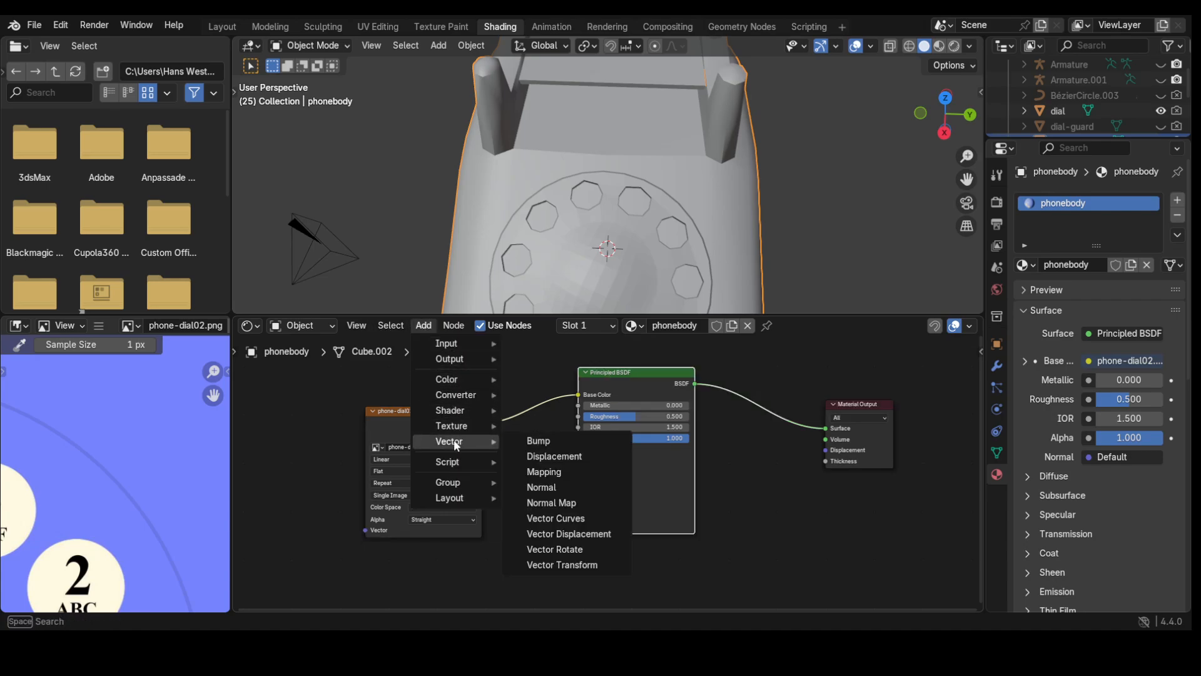
left_click(556, 442)
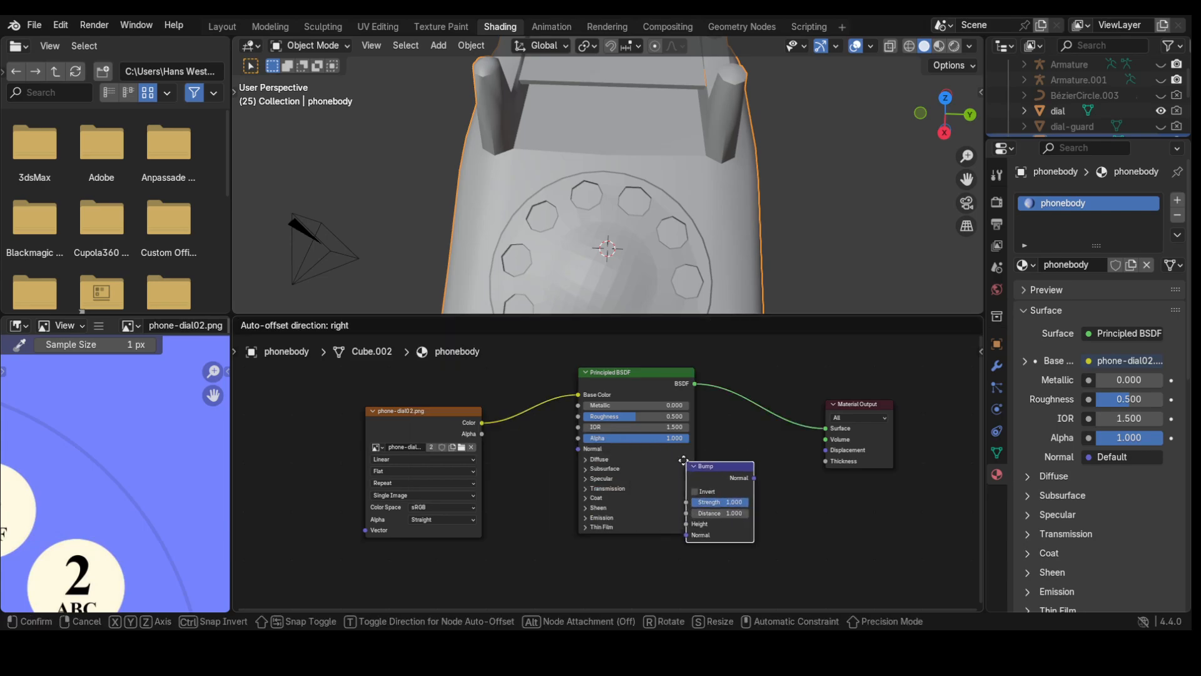
left_click(722, 451)
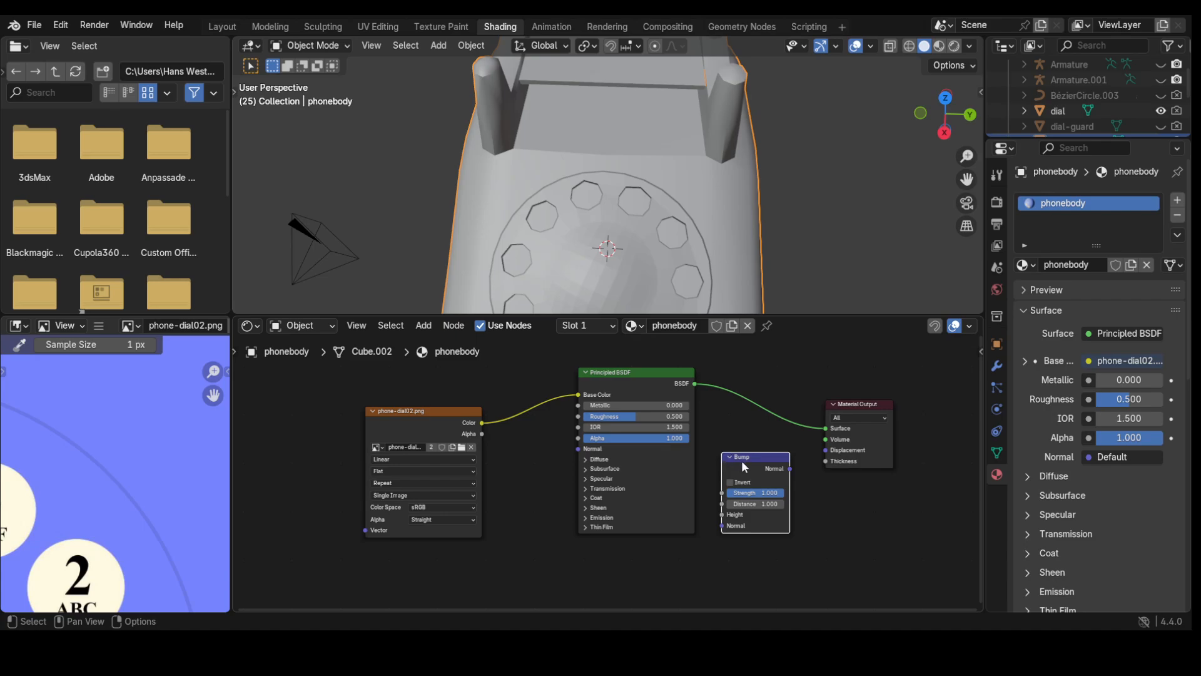
left_click_drag(742, 466, 821, 481)
scroll(842, 467, "up", 2)
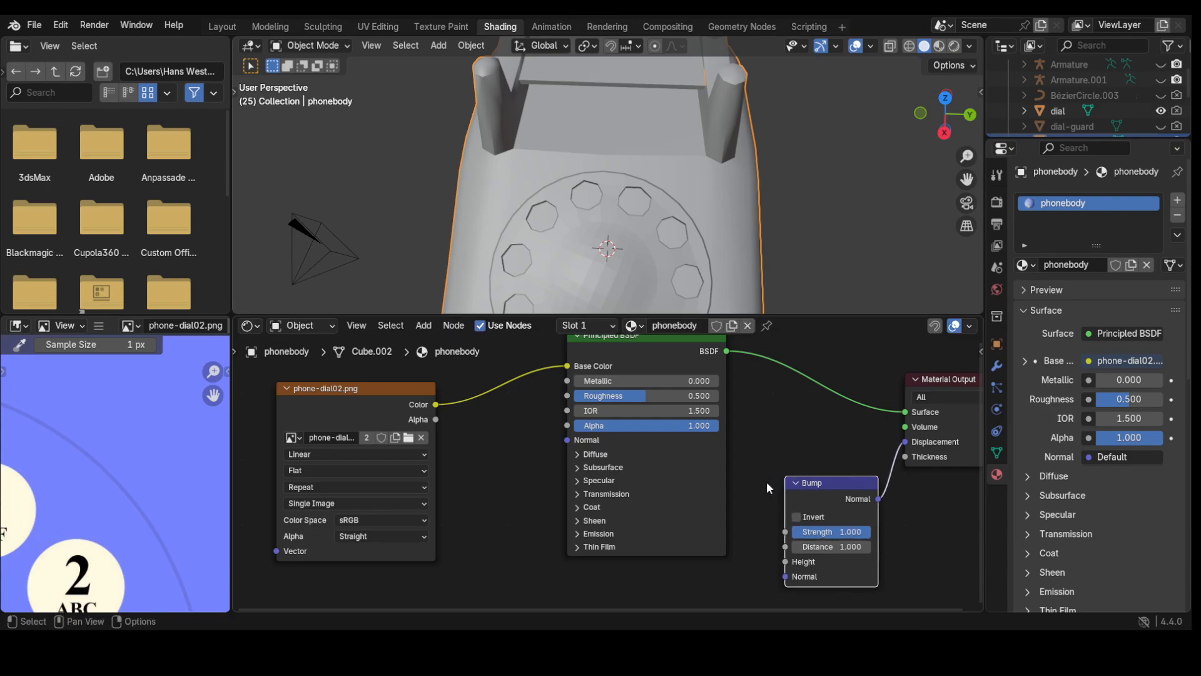
- Add an Image Texture node using phone-dial-bump03.png and connect its Color output to the Bump node's Height
scroll(767, 482, "down", 2)
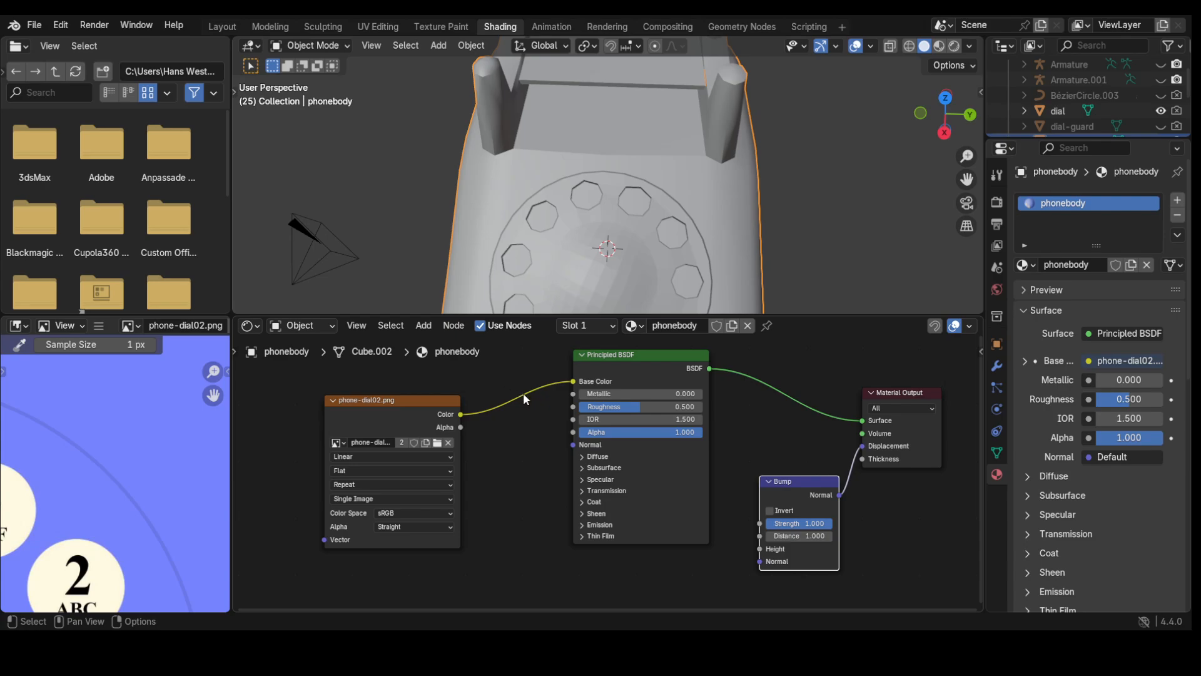
left_click(424, 326)
mouse_move(454, 427)
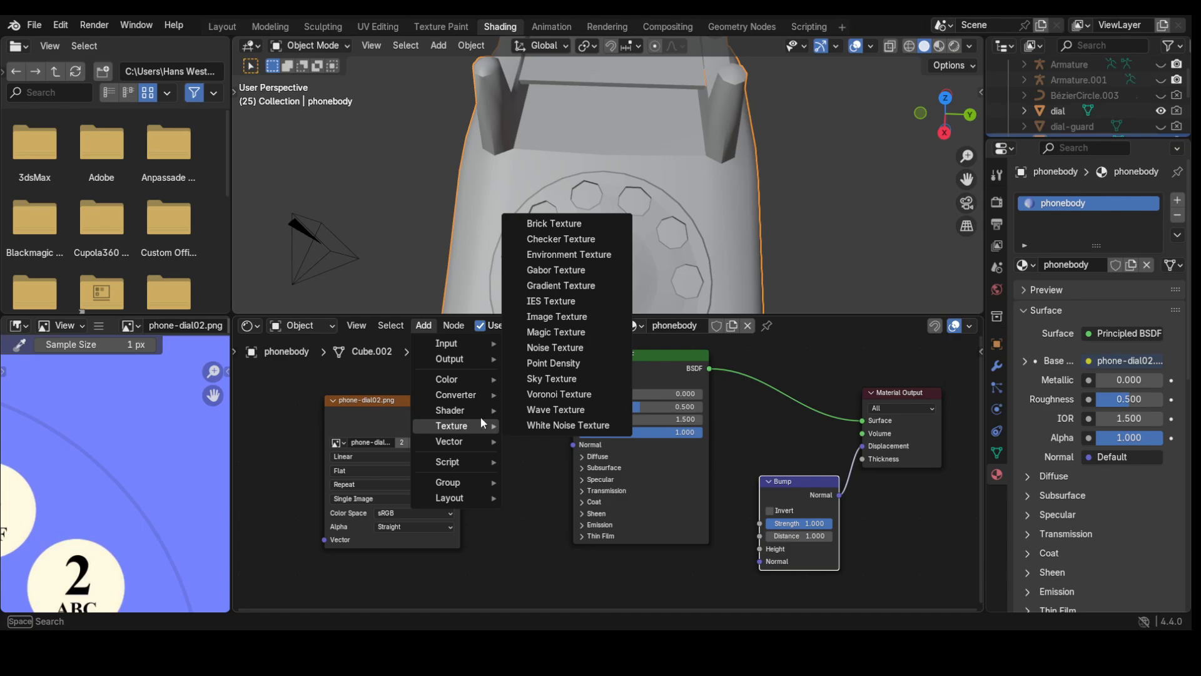
left_click(550, 320)
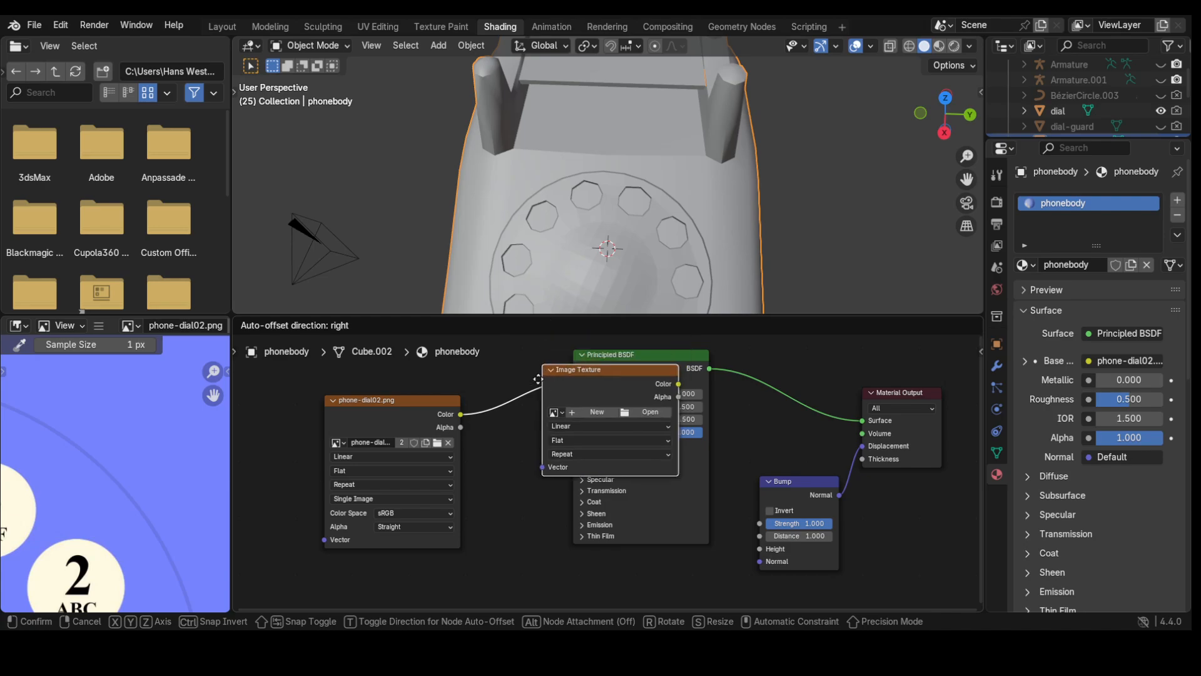
left_click(476, 476)
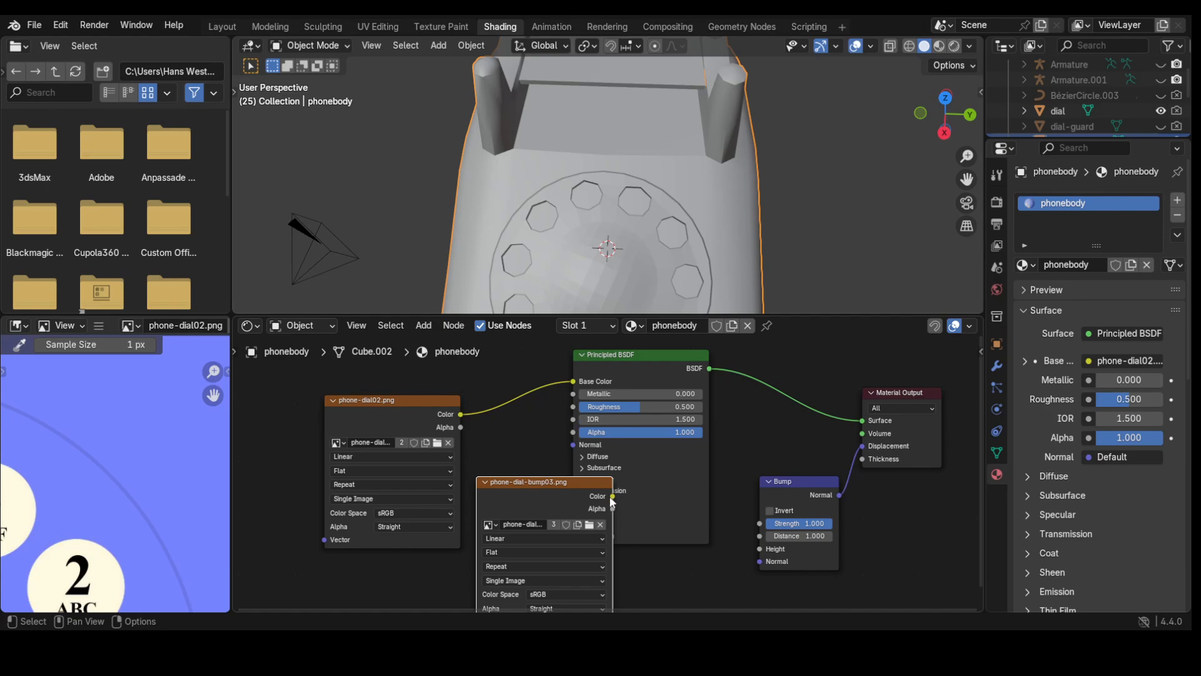
left_click_drag(612, 495, 763, 557)
left_click_drag(543, 488, 567, 436)
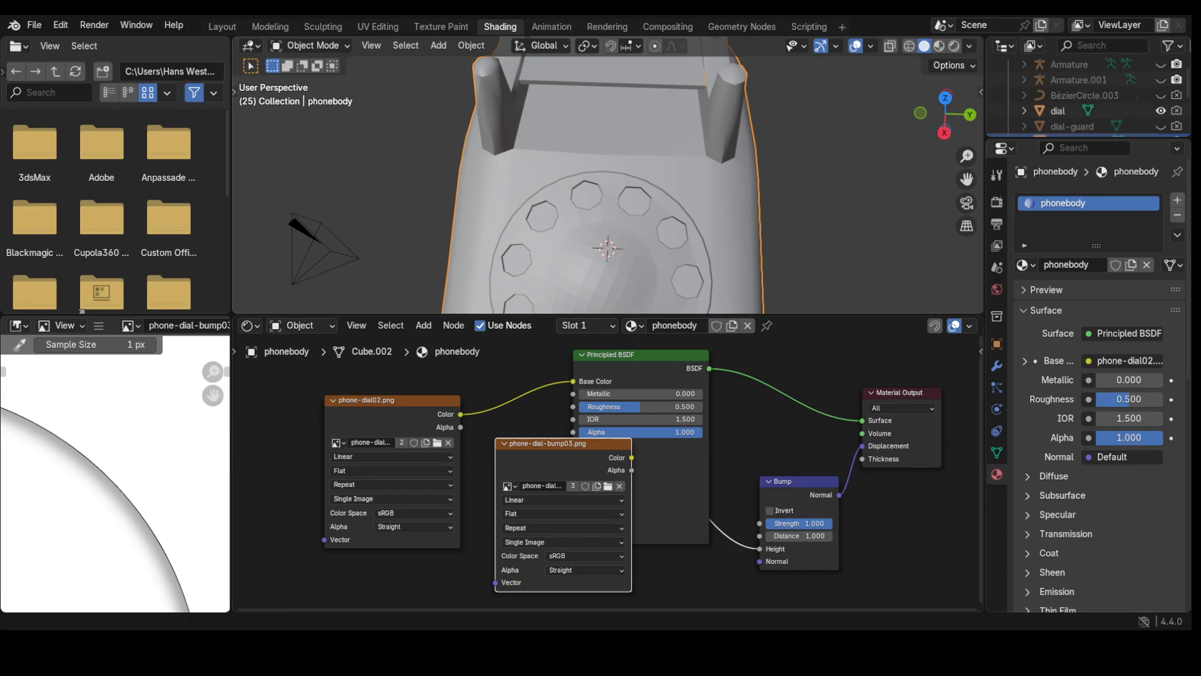
- Return to the UV Editing workspace and view the phonebody's dial from the front in Rendered shading
left_click(372, 26)
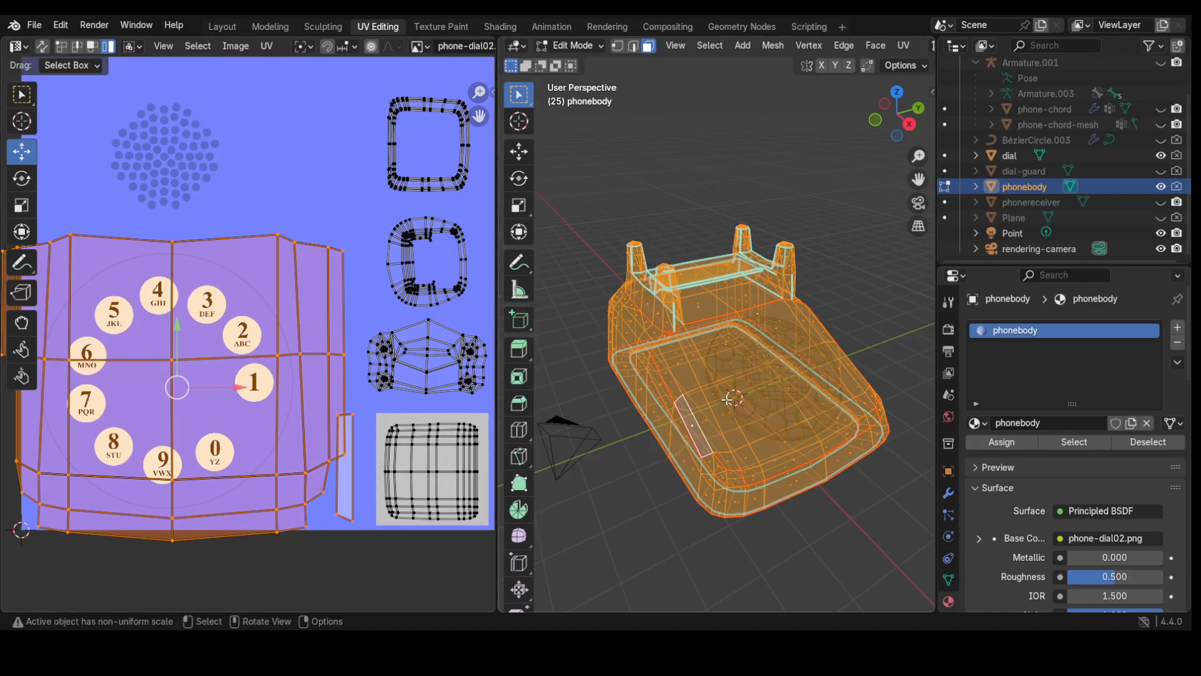
key("z")
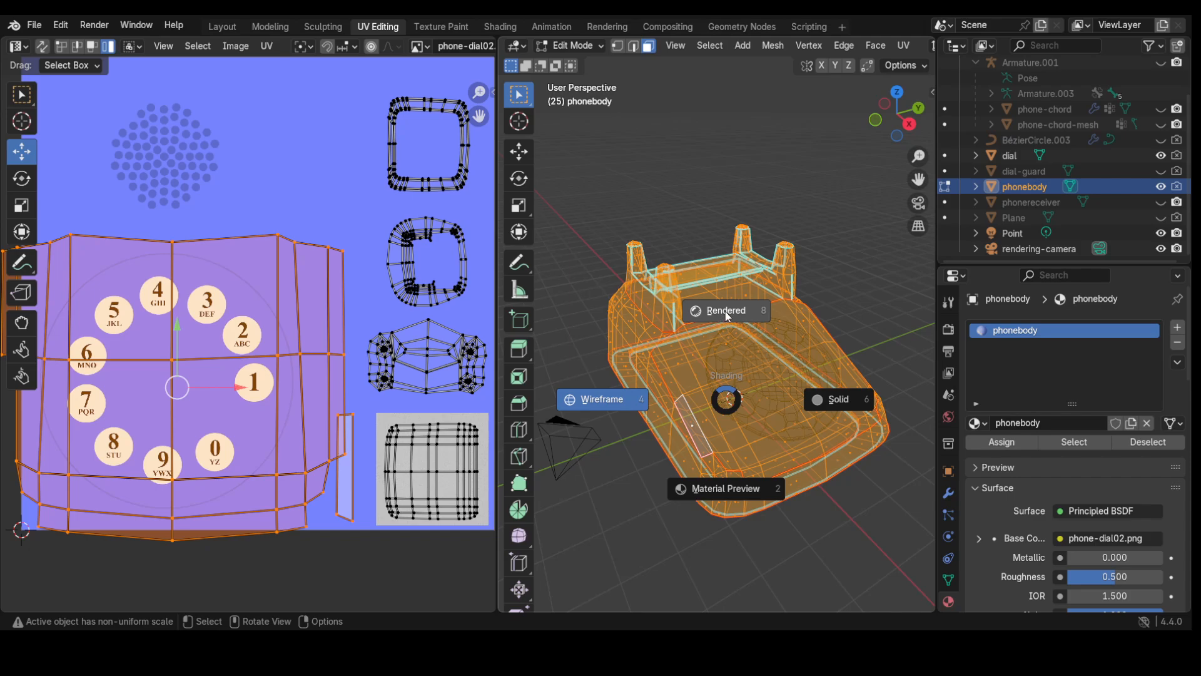
left_click(727, 316)
scroll(748, 453, "up", 3)
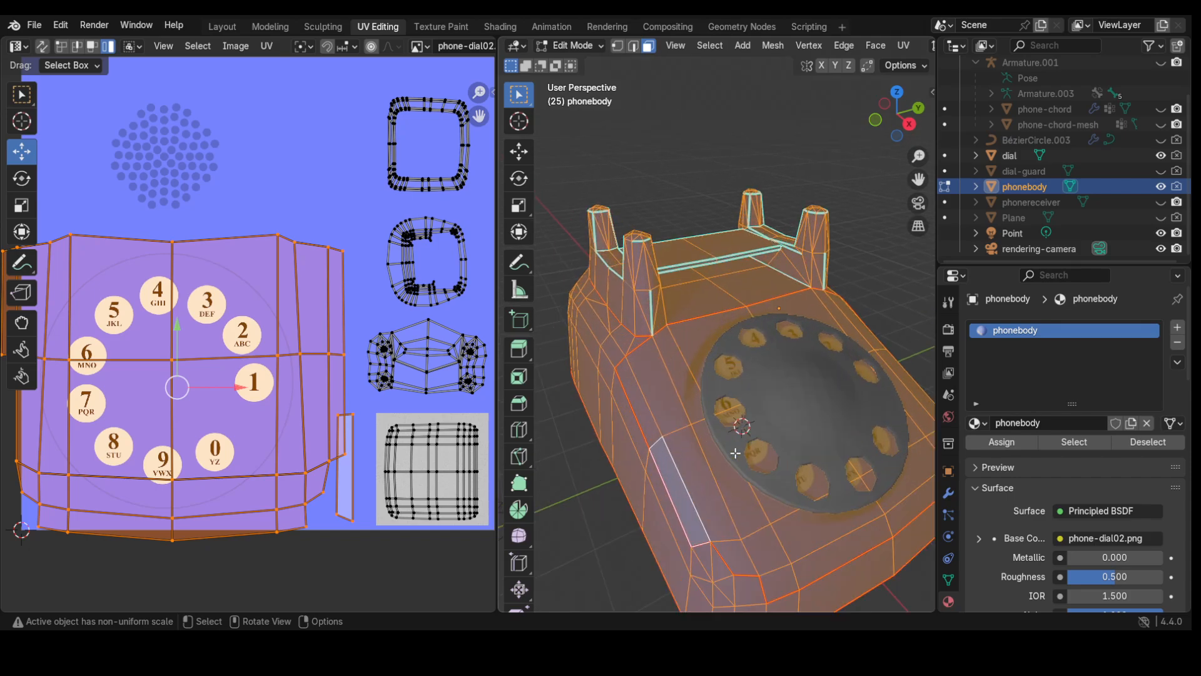
middle_click_drag(735, 453, 668, 465)
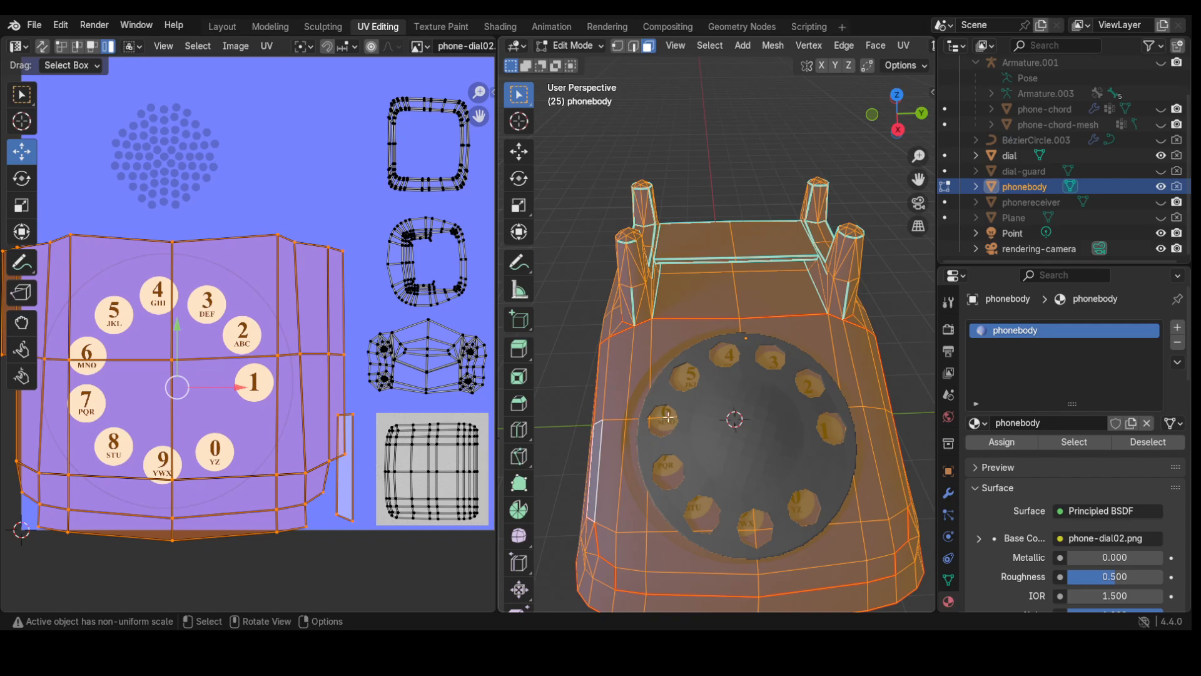
- Reduce the Bump strength in the phonebody material's displacement to 0.071
middle_click_drag(668, 417, 606, 406)
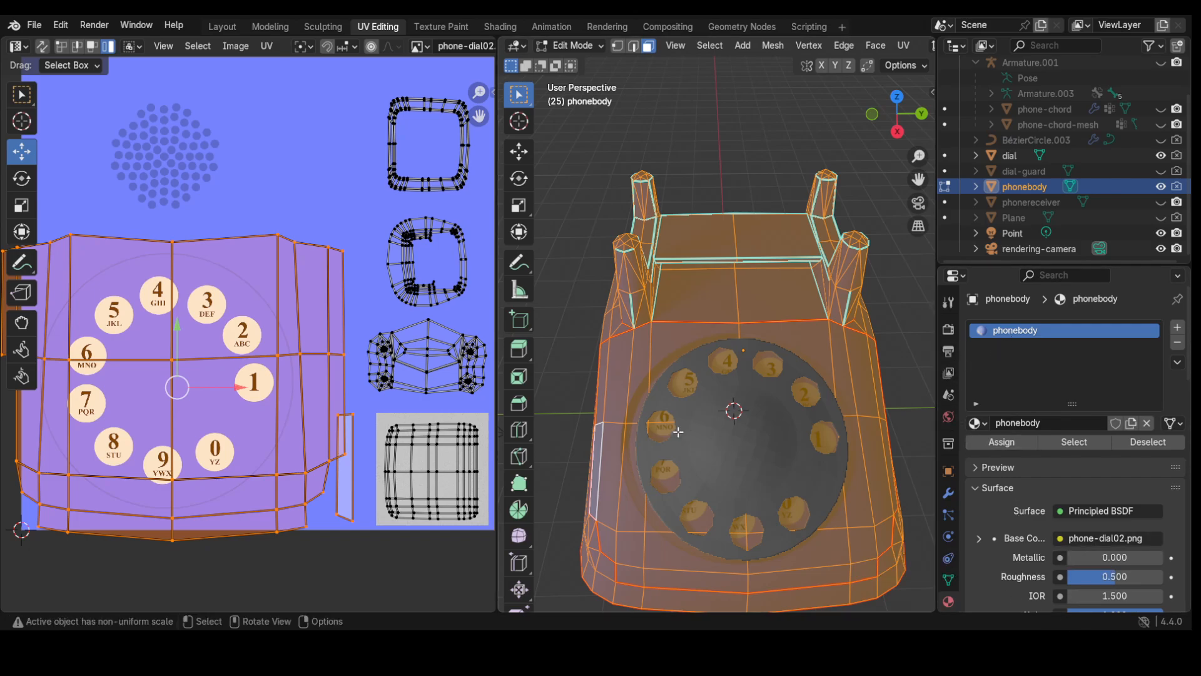
scroll(1023, 546, "down", 8)
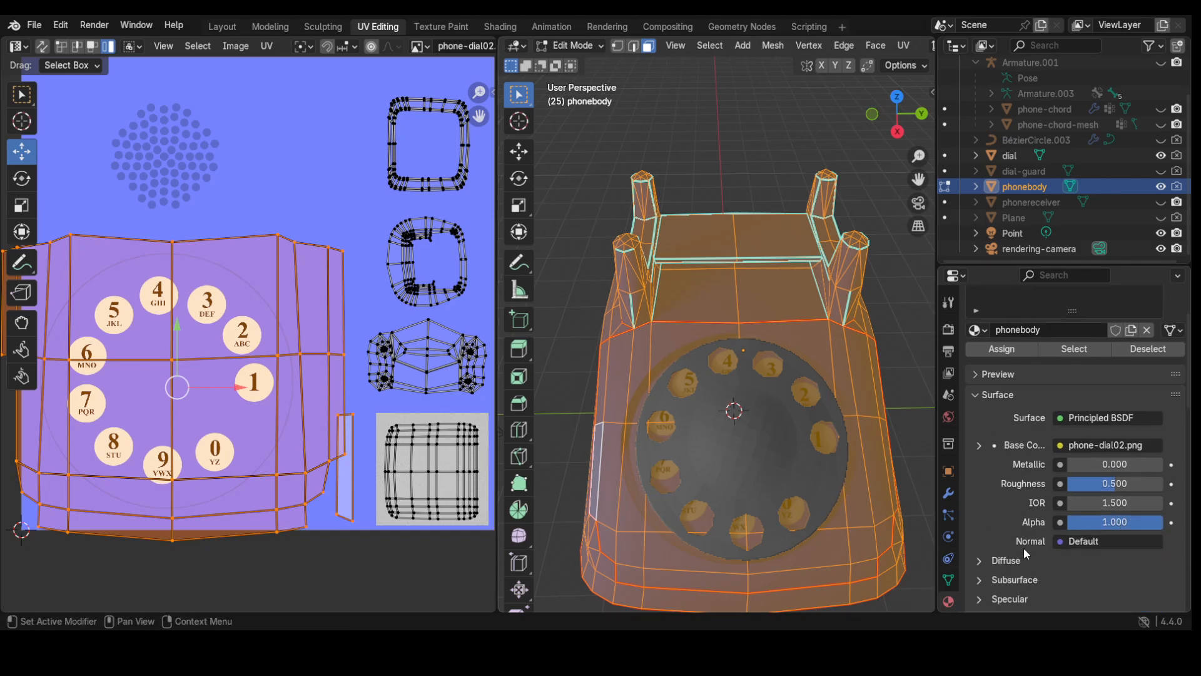
scroll(1024, 549, "down", 2)
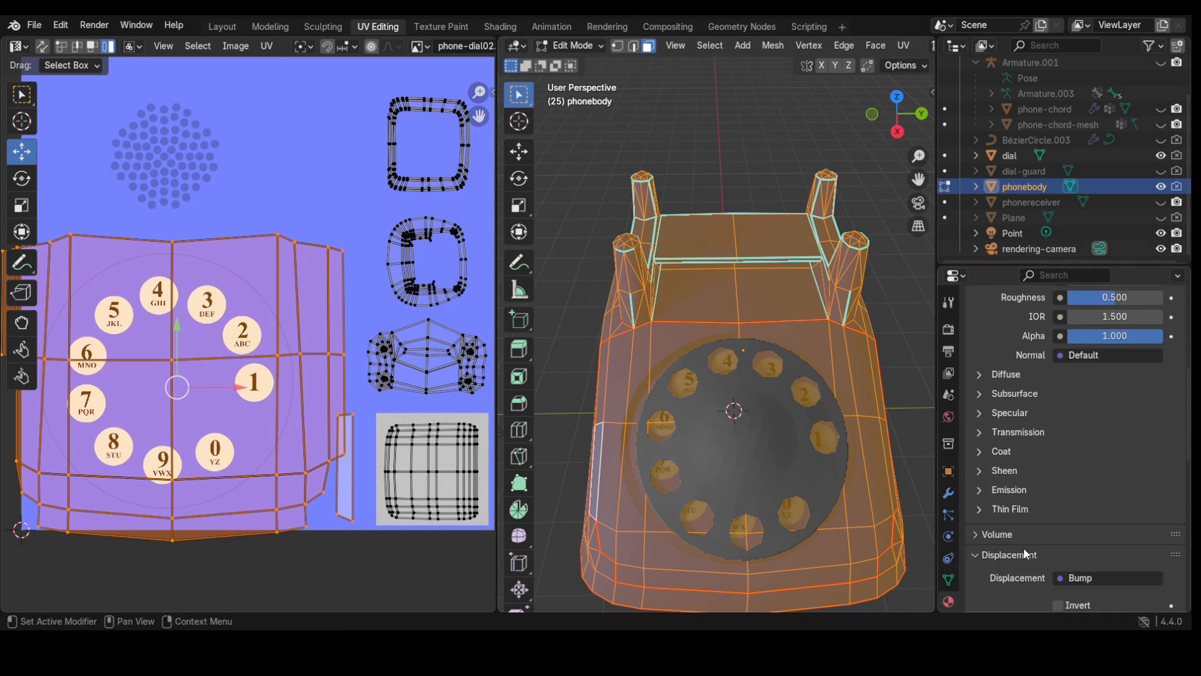
scroll(985, 480, "down", 5)
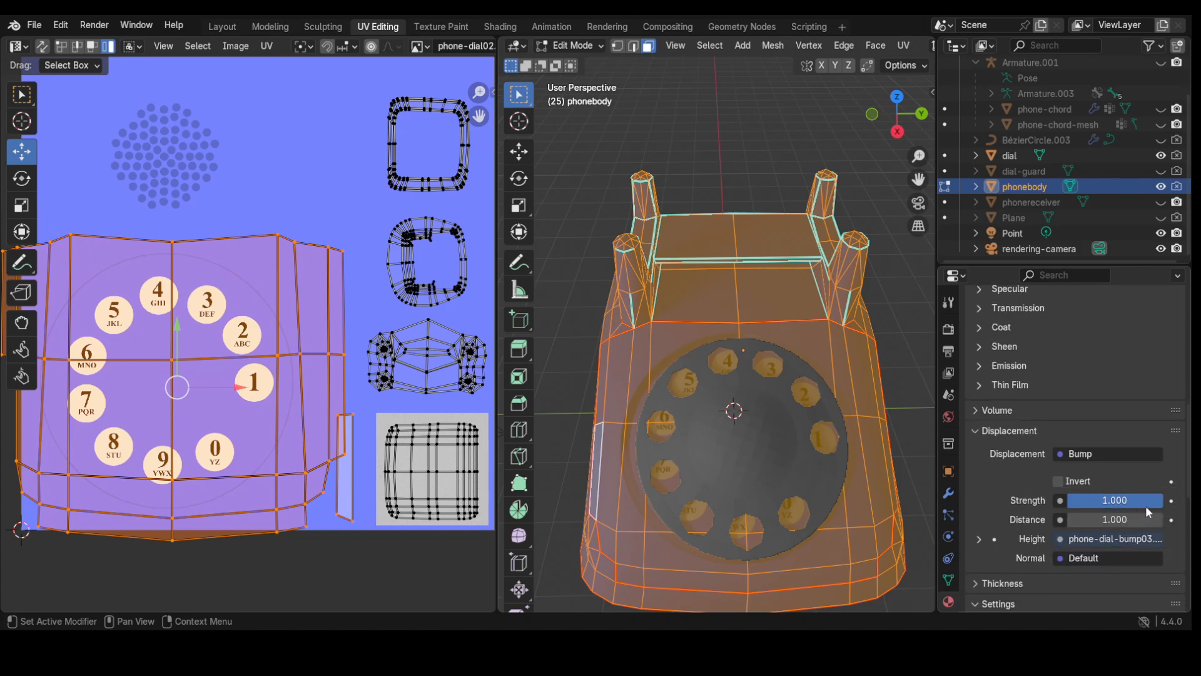
left_click_drag(1146, 506, 1064, 506)
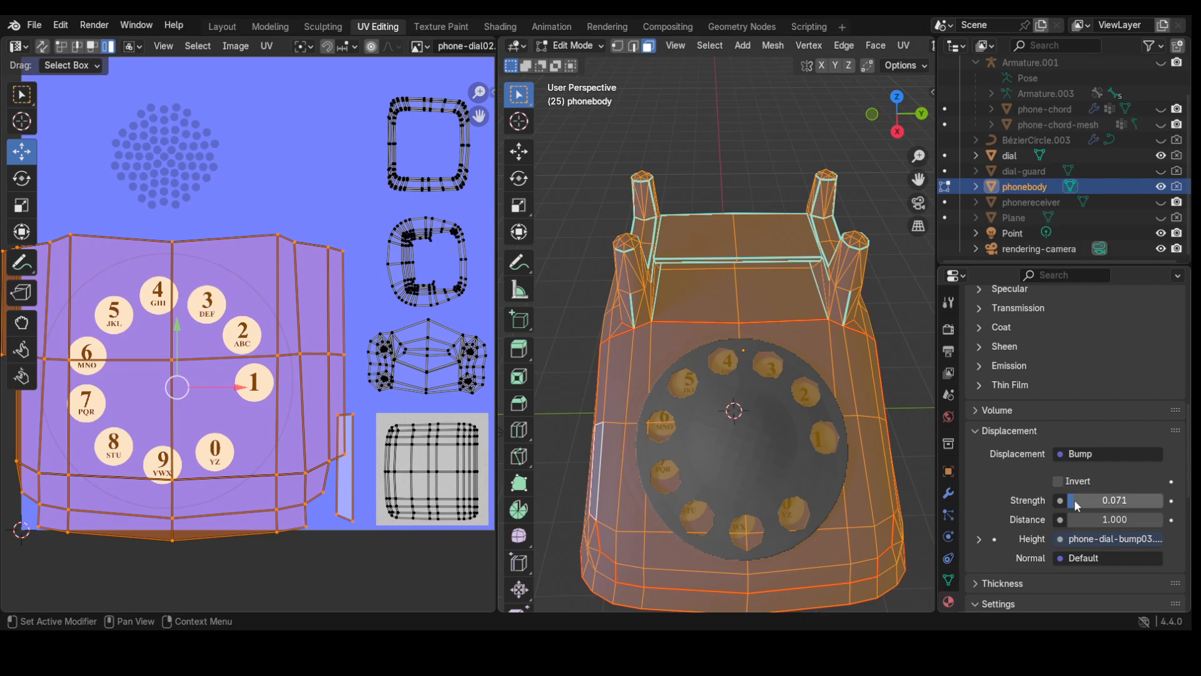
- Switch the phonebody to Object Mode and inspect how the printed numbers line up with the dial's holes
left_click(576, 46)
left_click(579, 64)
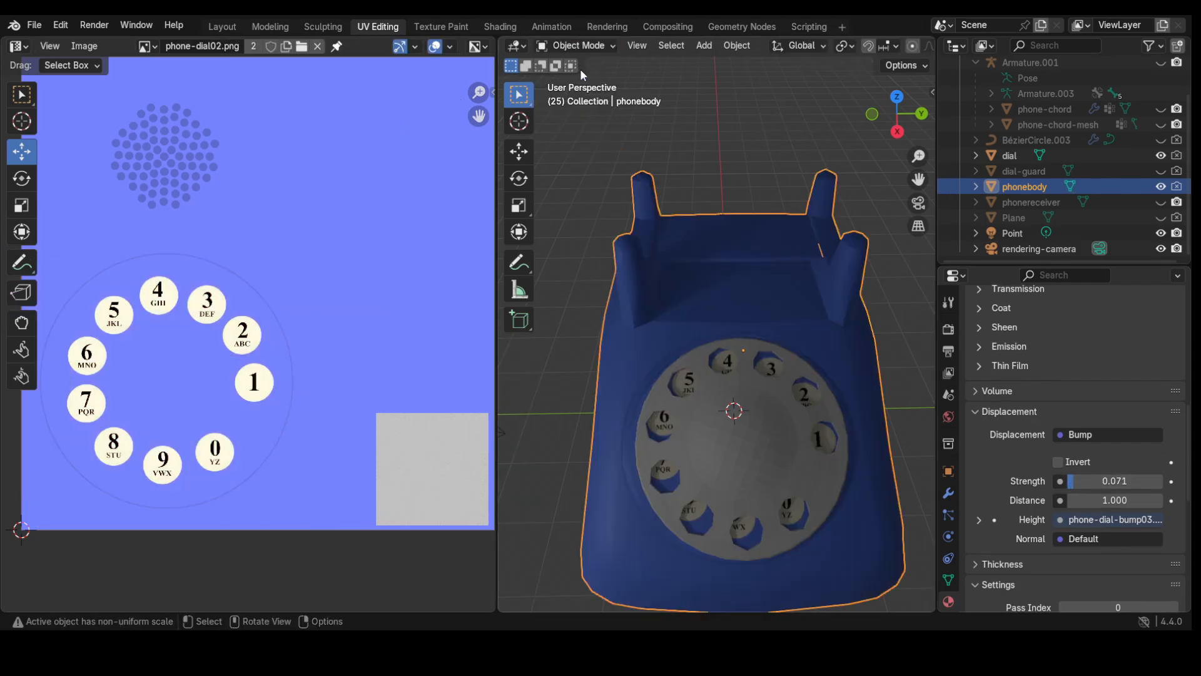
middle_click_drag(602, 547, 680, 482)
scroll(636, 444, "up", 5)
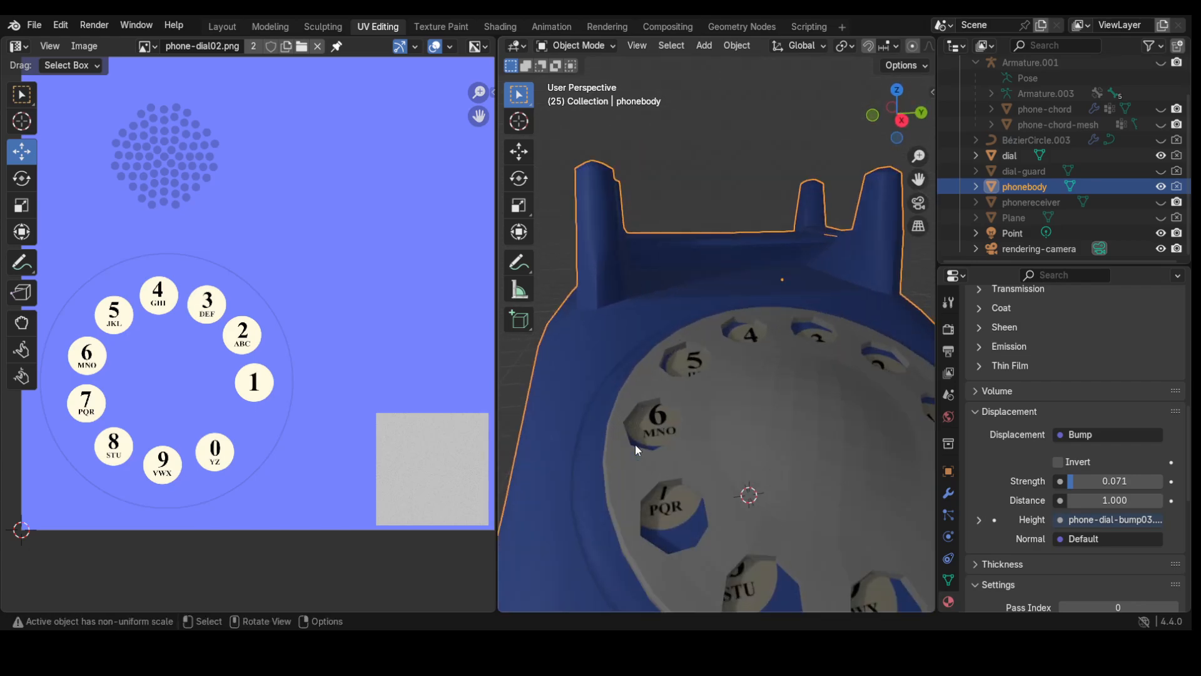
scroll(636, 445, "down", 2)
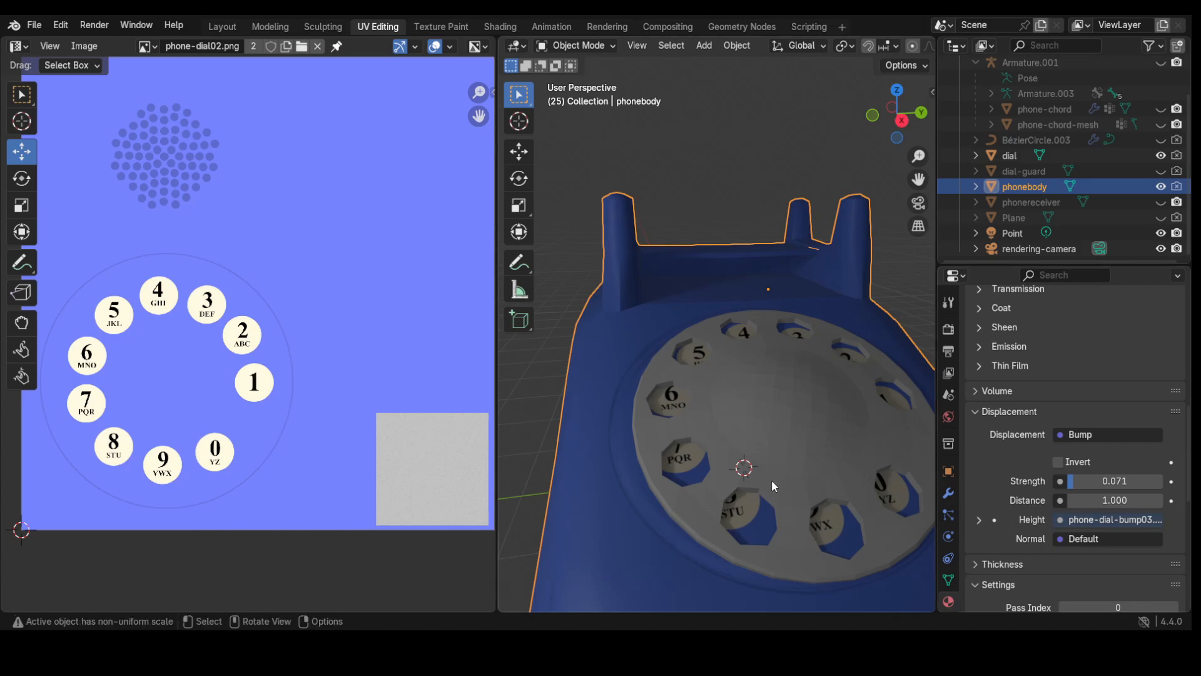
middle_click_drag(761, 483, 735, 525)
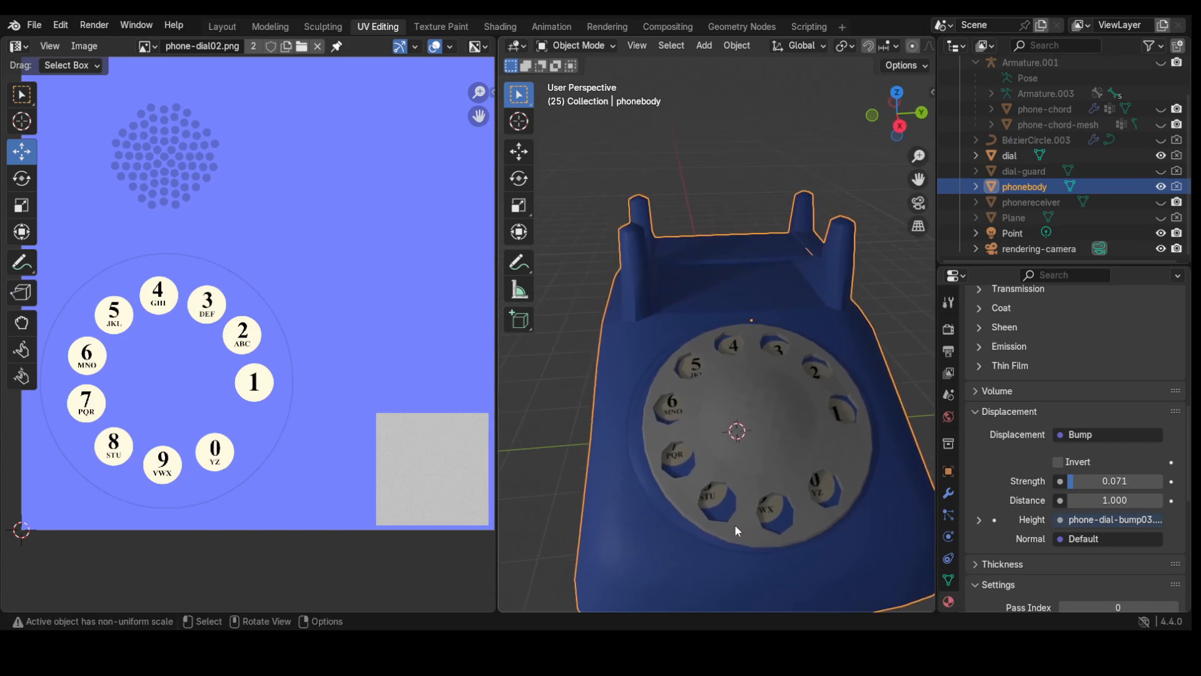
- Shift the phonebody's selected UVs slightly left along X in Edit Mode, and check the numbers' alignment in Object Mode
left_click(564, 47)
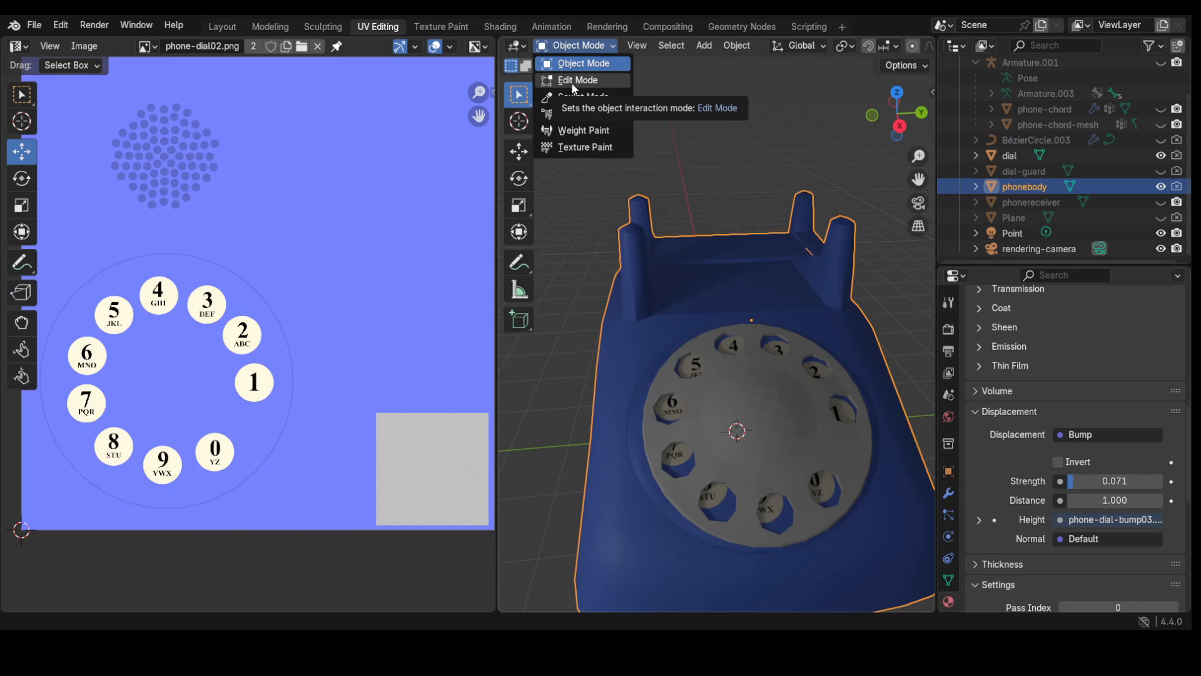
left_click(572, 82)
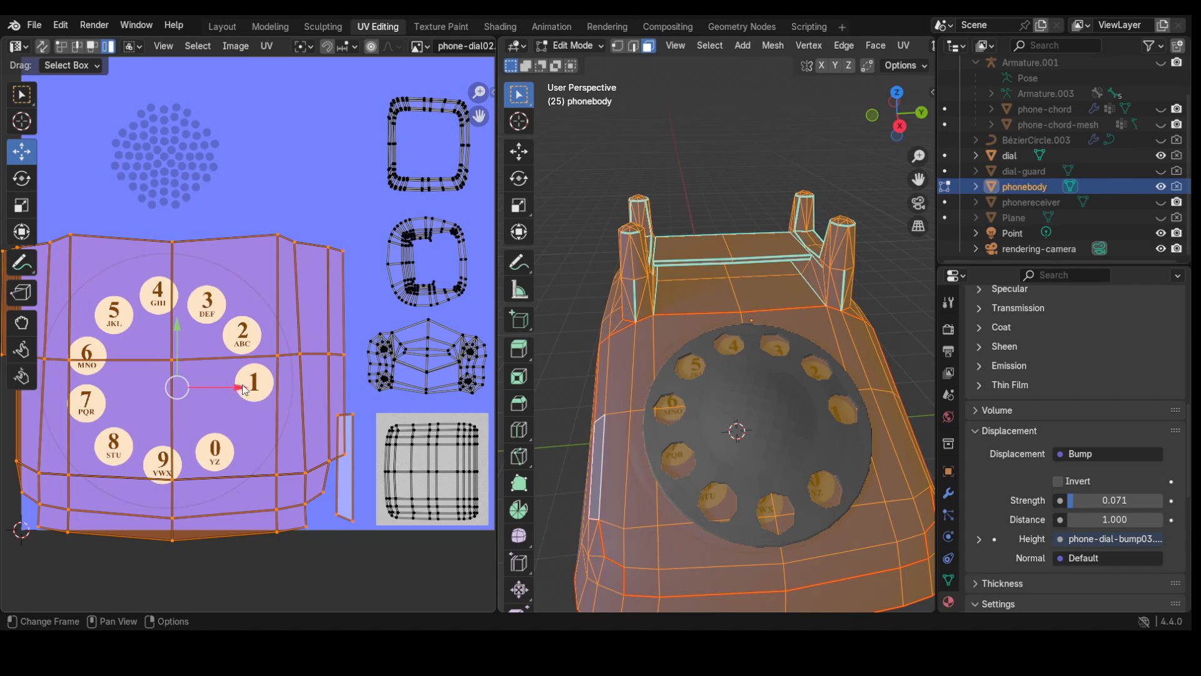
left_click_drag(242, 384, 232, 385)
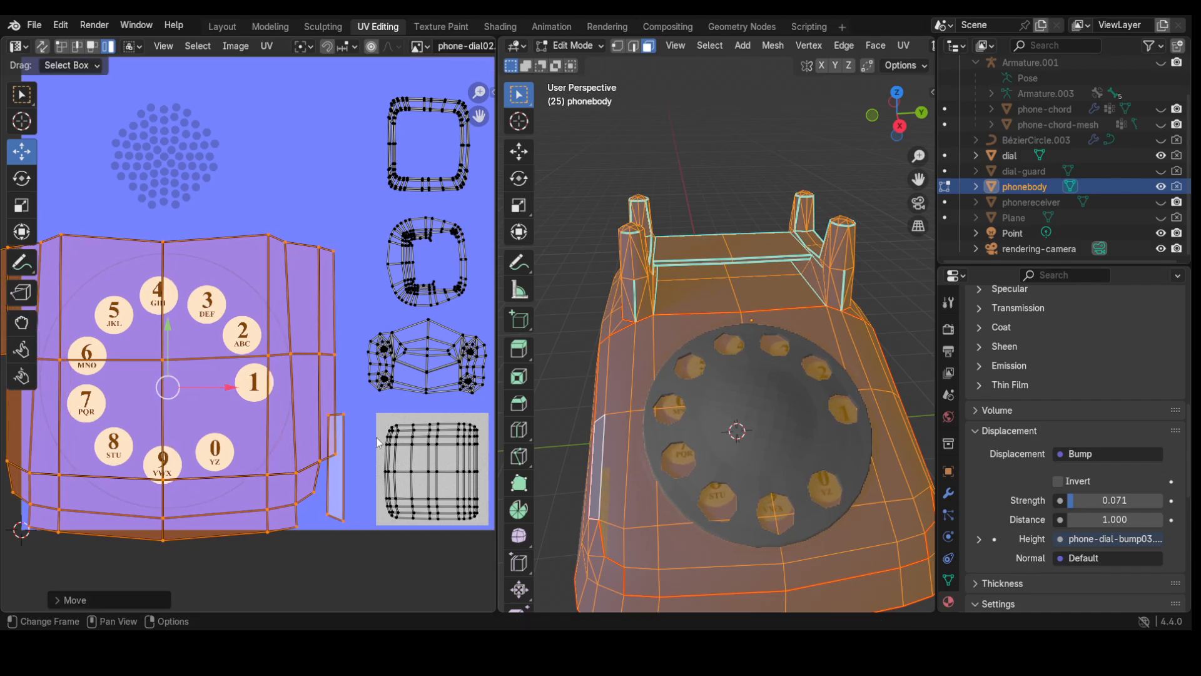
left_click(577, 52)
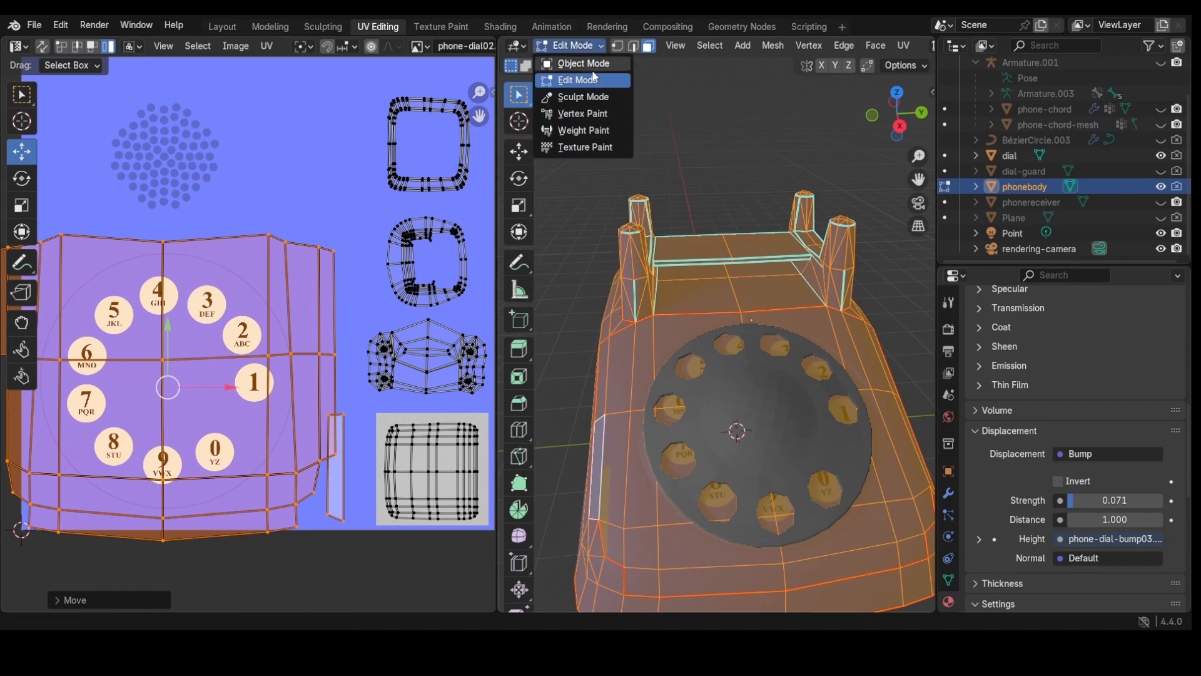
left_click(573, 63)
middle_click_drag(686, 420, 603, 405)
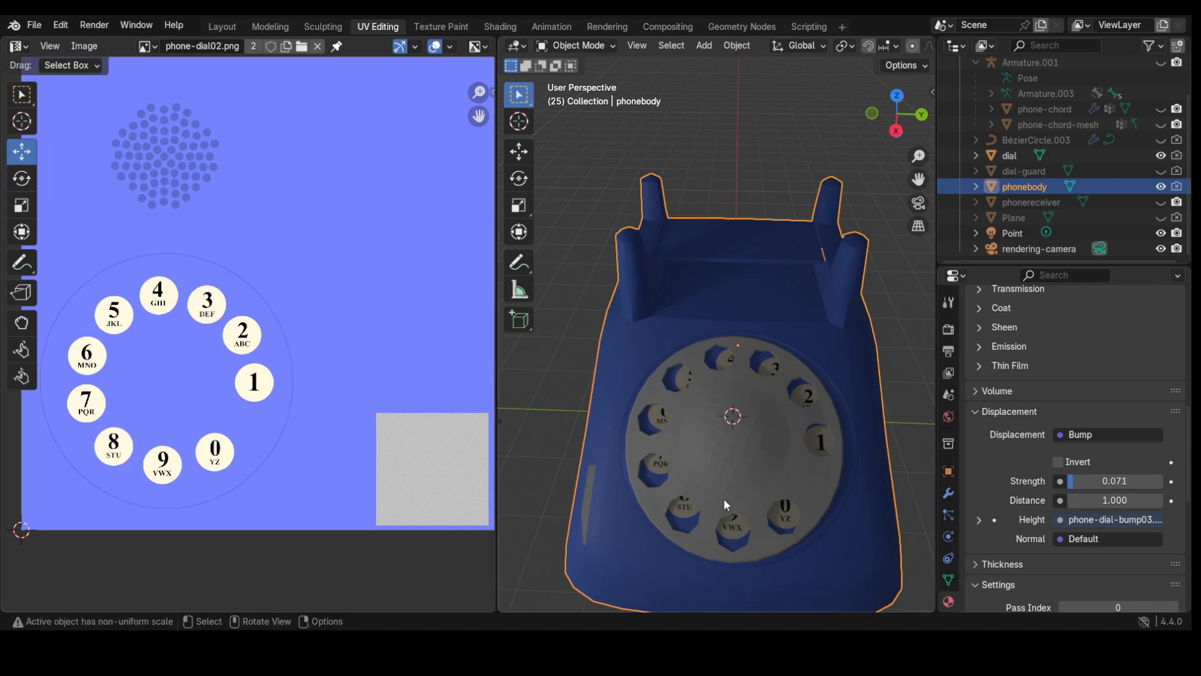
middle_click_drag(725, 504, 761, 456)
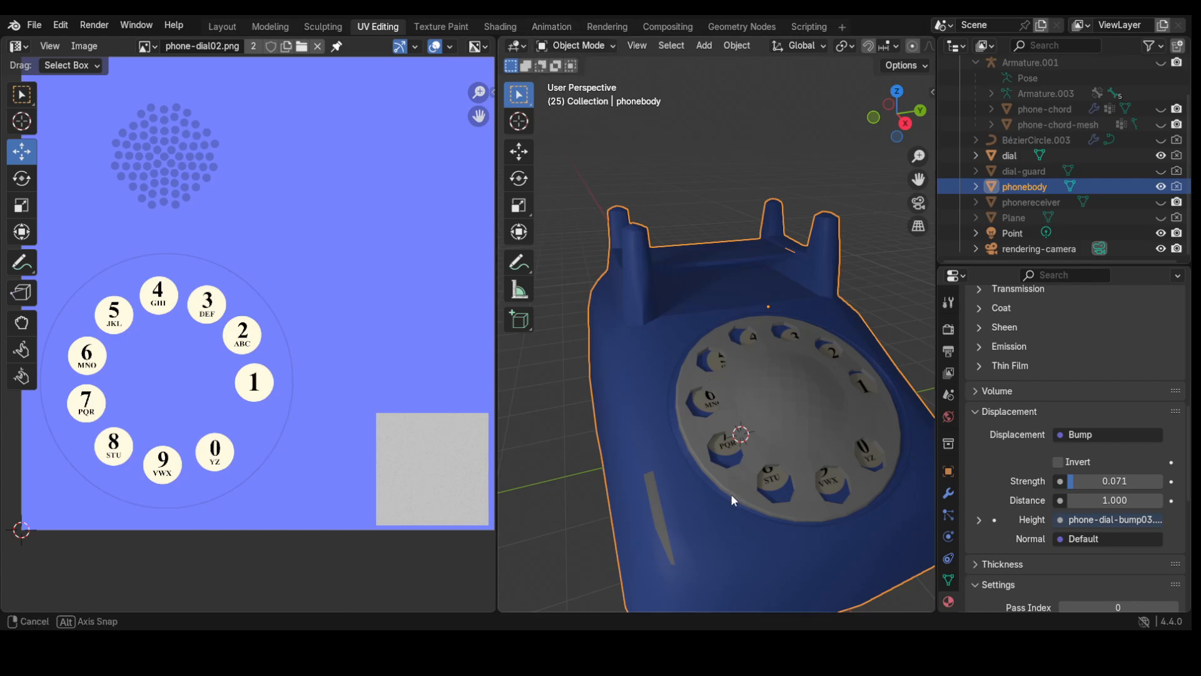
middle_click_drag(731, 494, 742, 564)
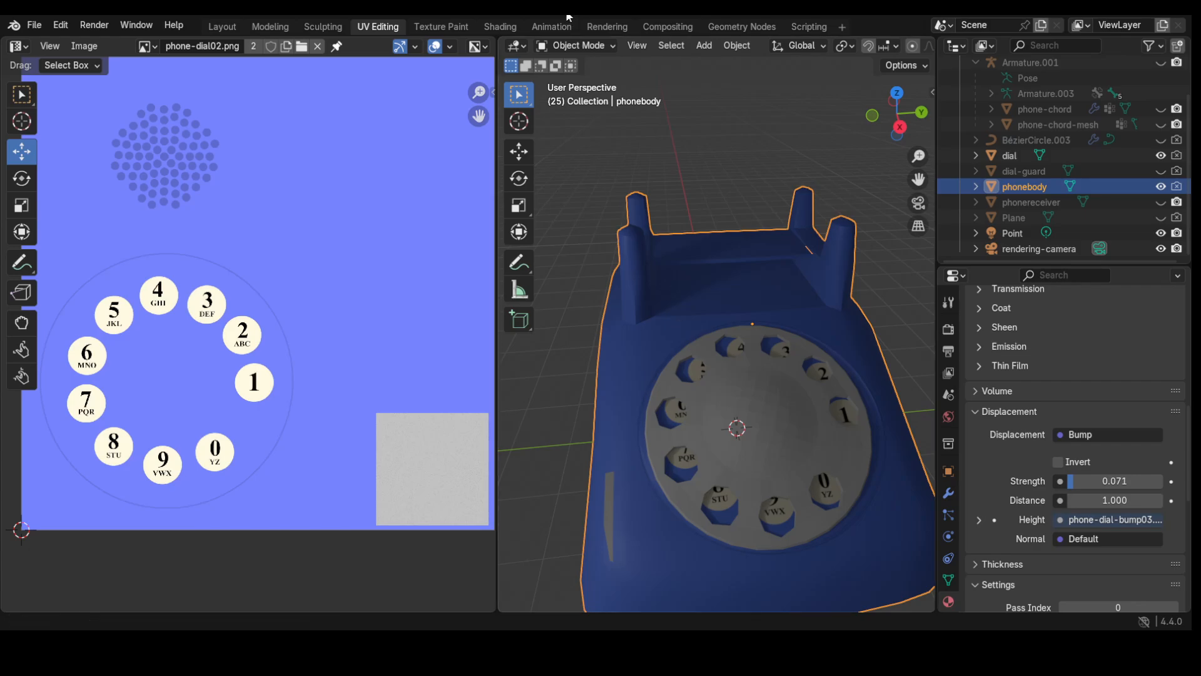
- Select the dial object and create a new material for it in a new material slot
left_click(779, 445)
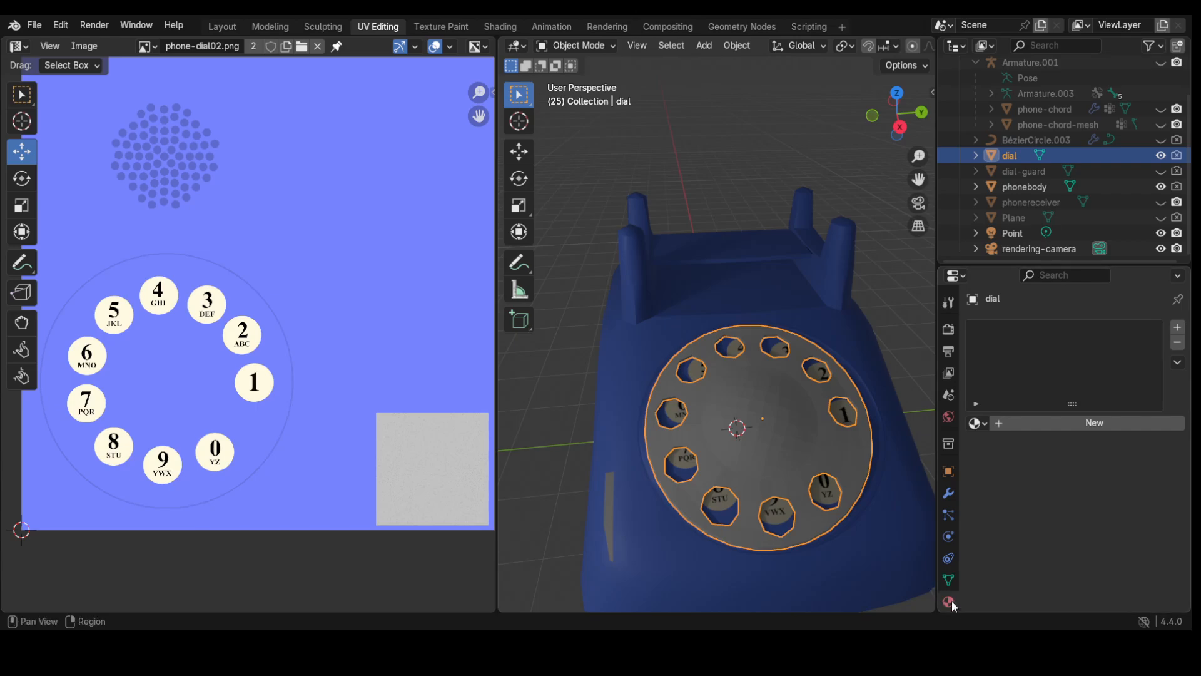
left_click(1177, 328)
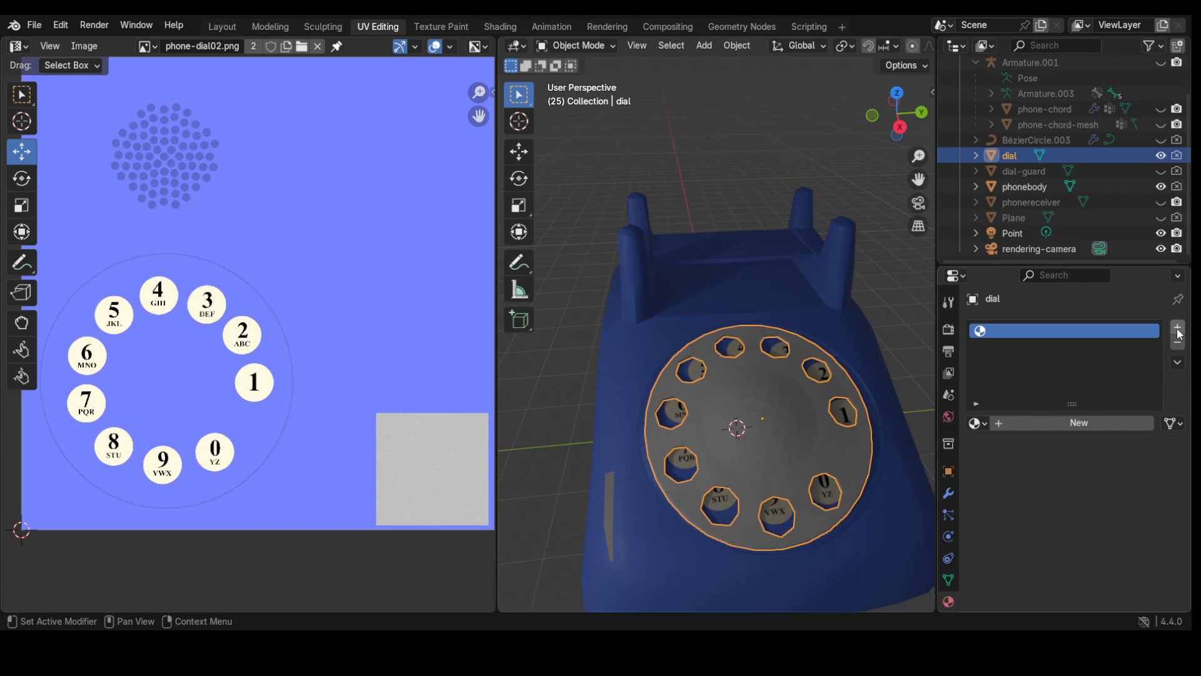
left_click(1061, 425)
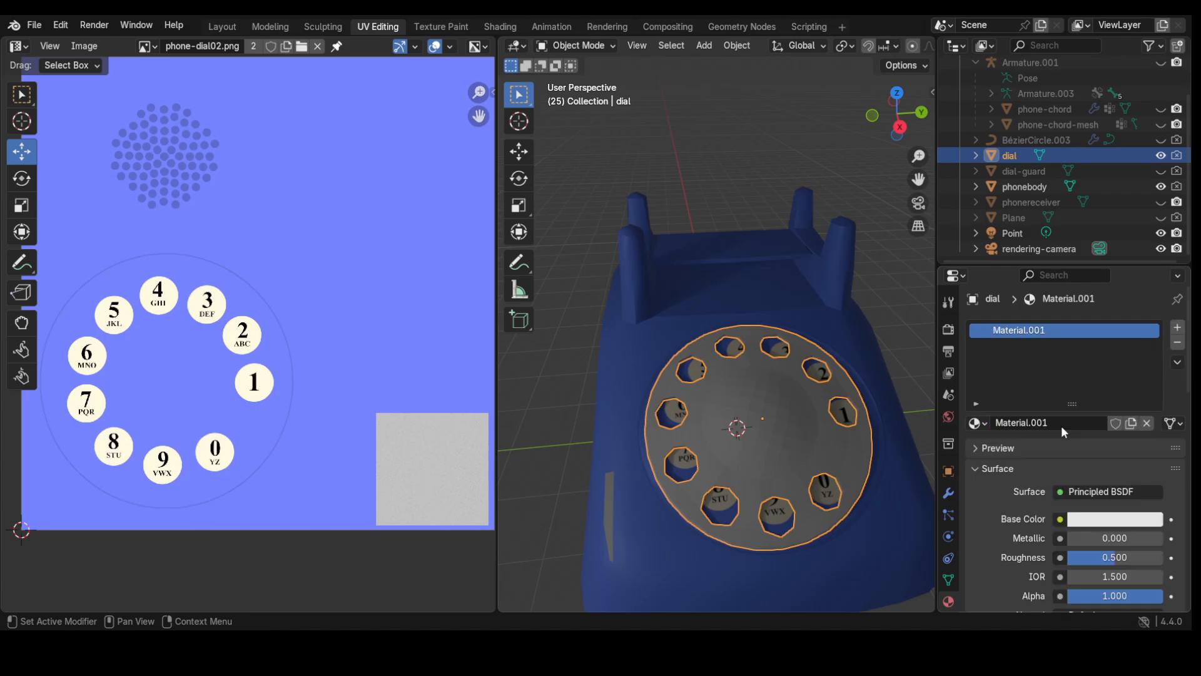
- In the Shading workspace, make room beside the dial material's Principled BSDF and place an Image Texture node to its left
left_click(499, 26)
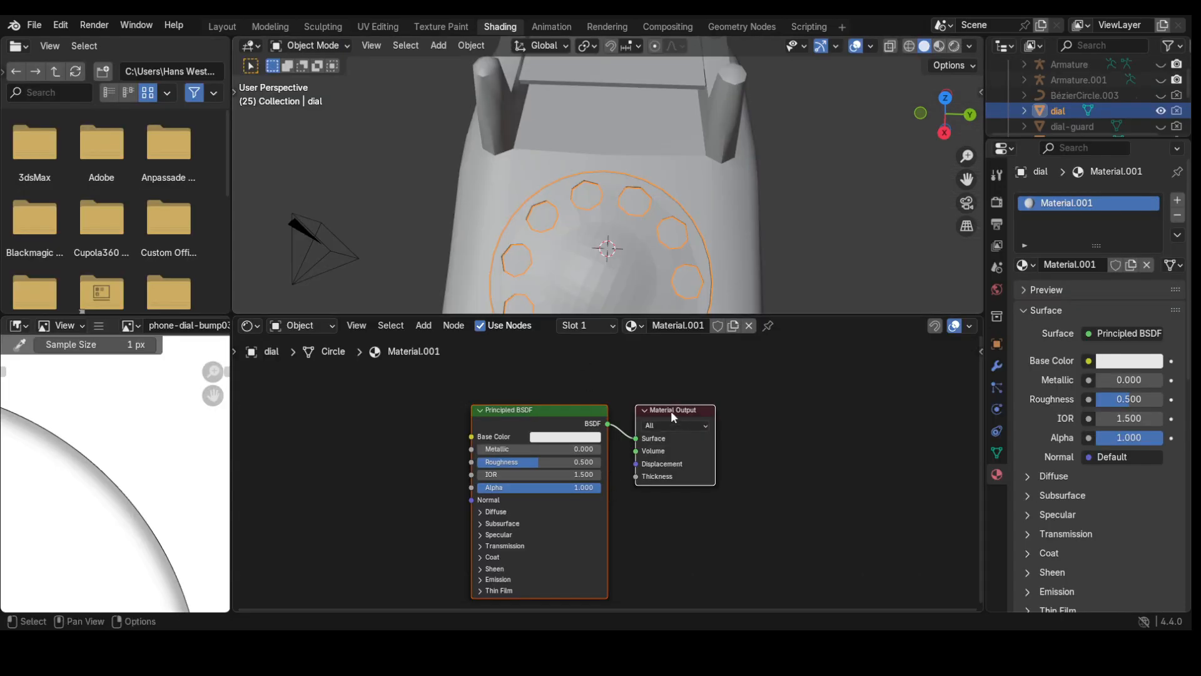
left_click_drag(556, 410, 636, 385)
left_click(454, 423)
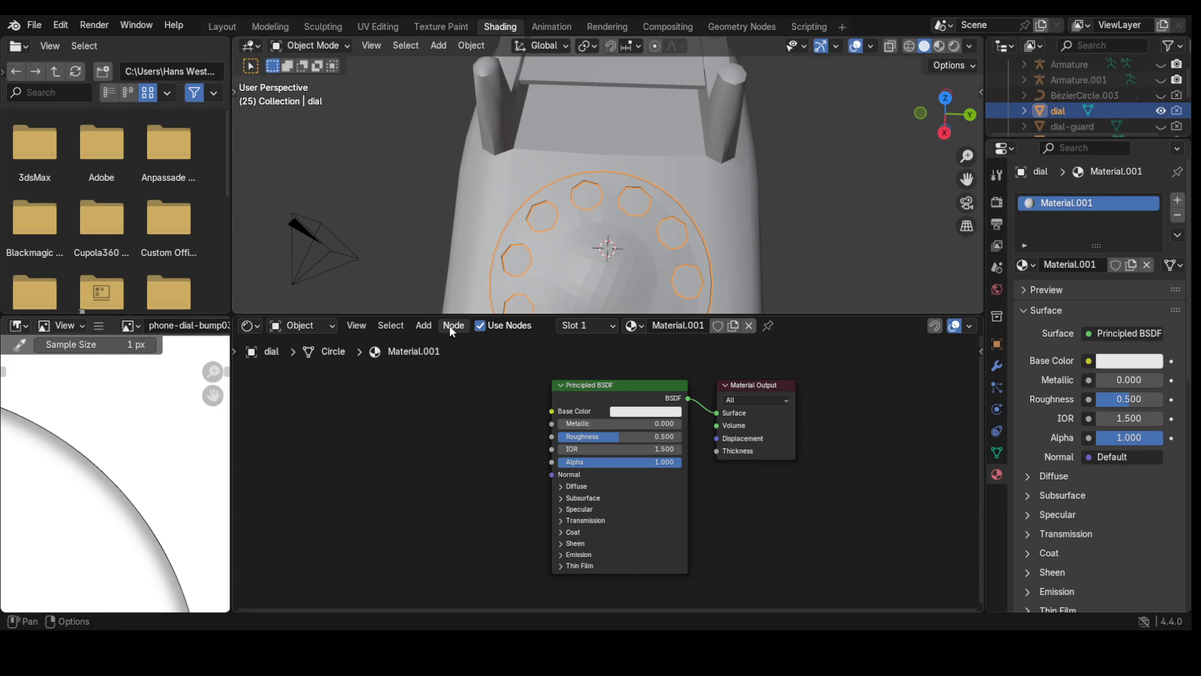
left_click(419, 326)
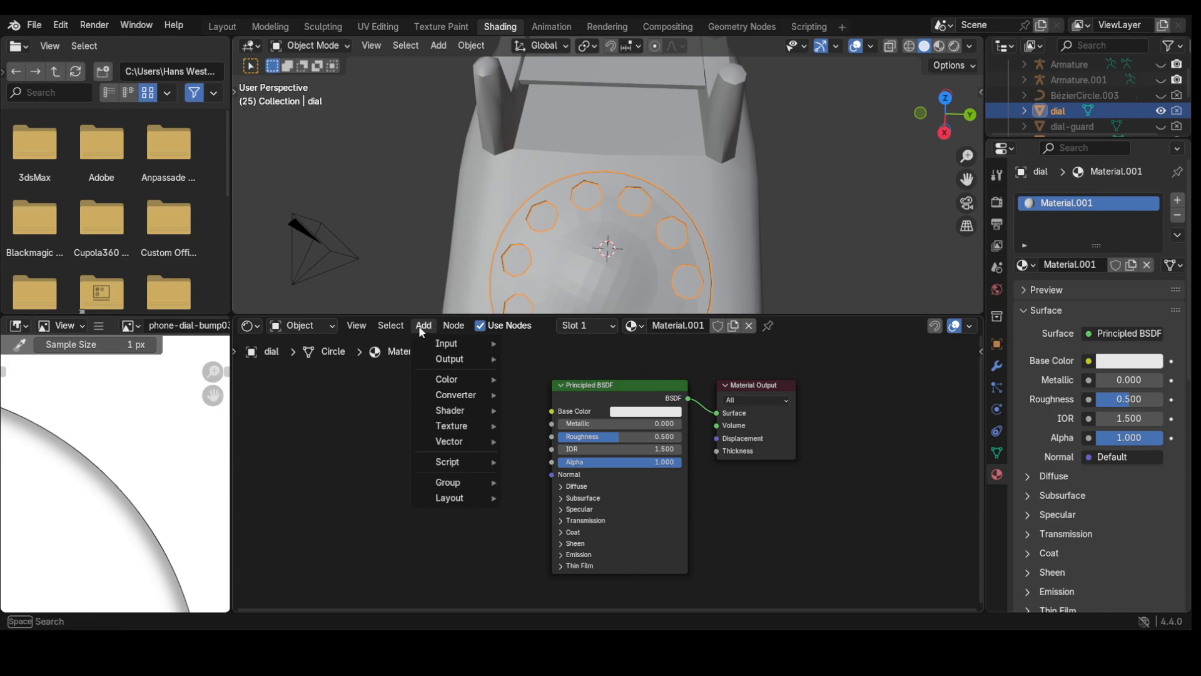
mouse_move(455, 430)
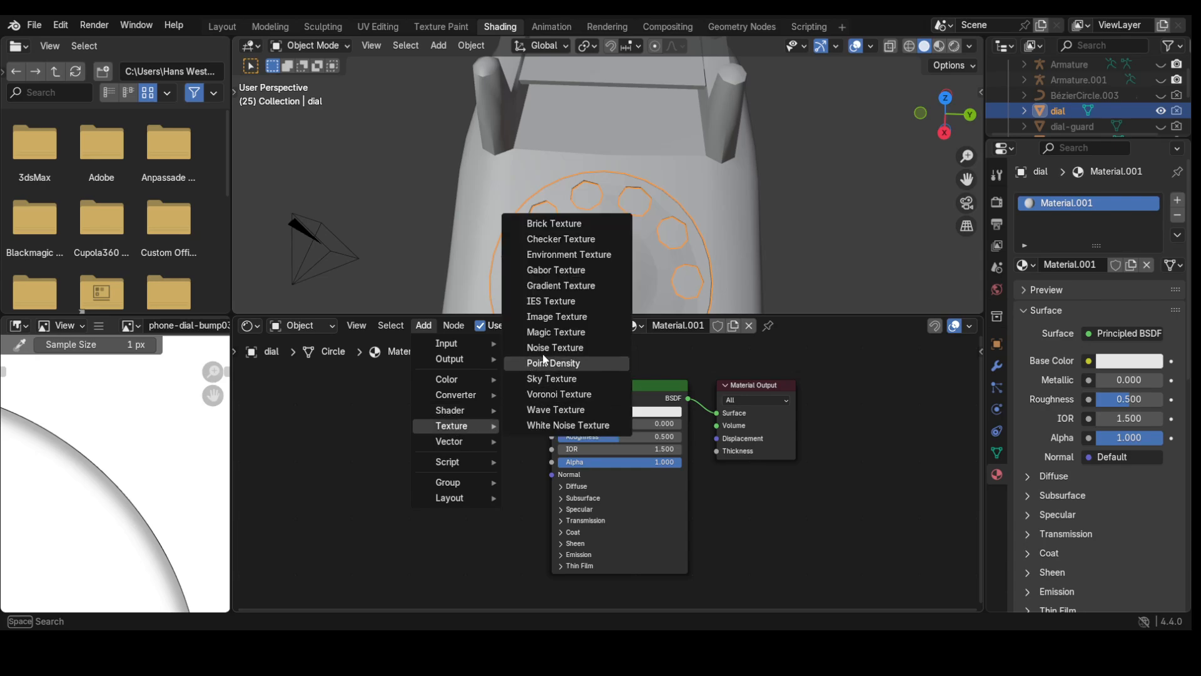
left_click(554, 318)
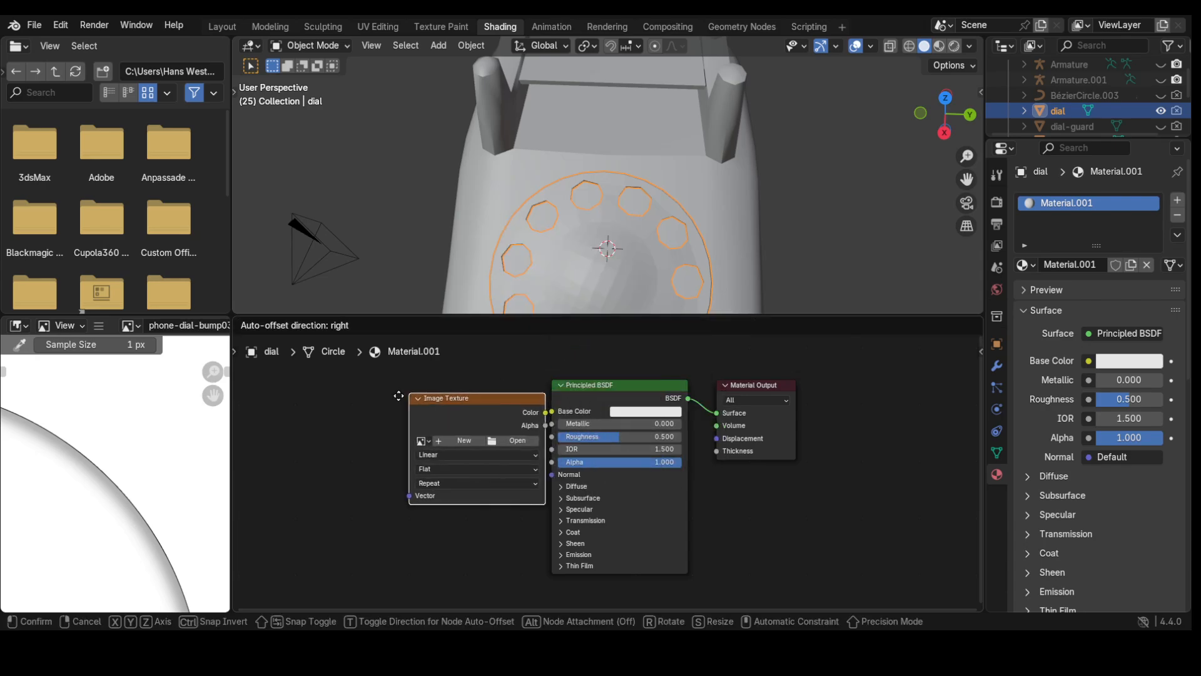
left_click(417, 423)
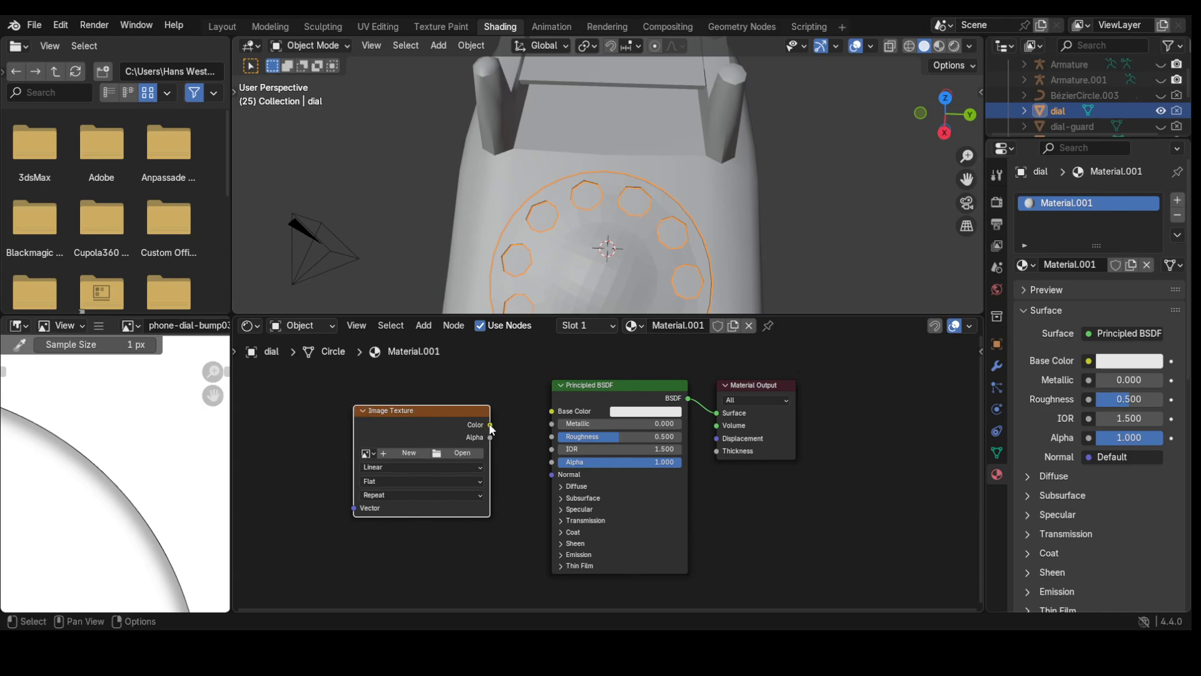
- Connect the Image Texture node's Color output to Base Color, show the material preview and load dial0101.jpg into the node
left_click_drag(490, 425, 548, 416)
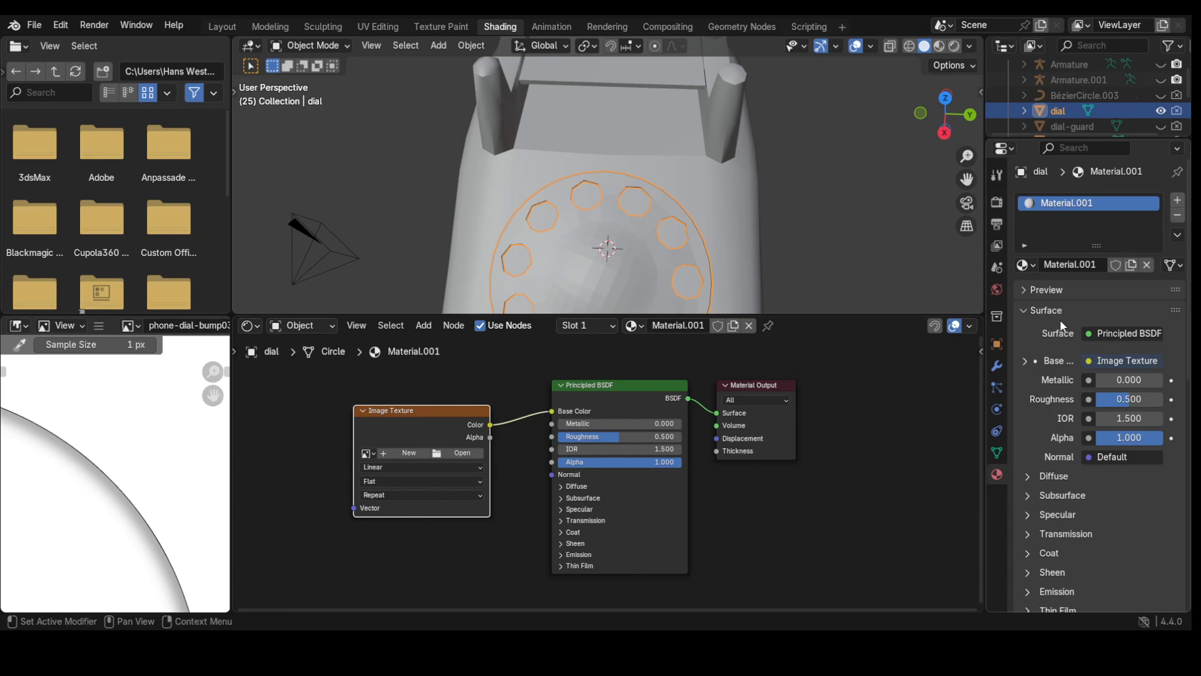
left_click(1024, 290)
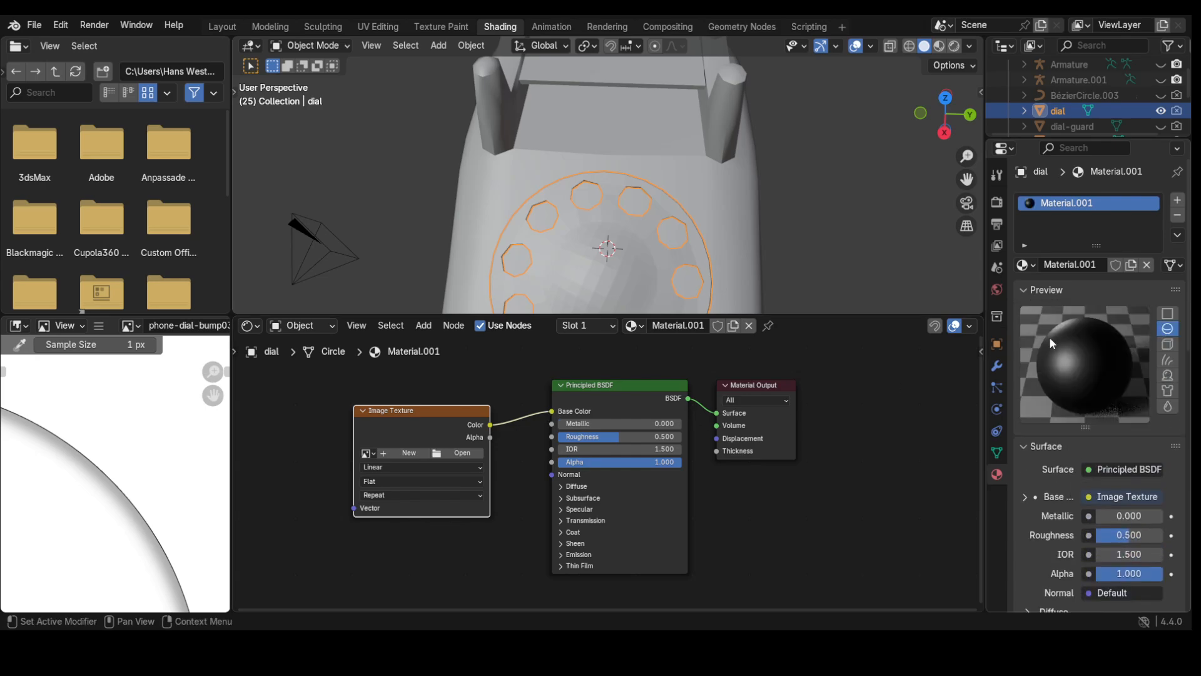
left_click(459, 456)
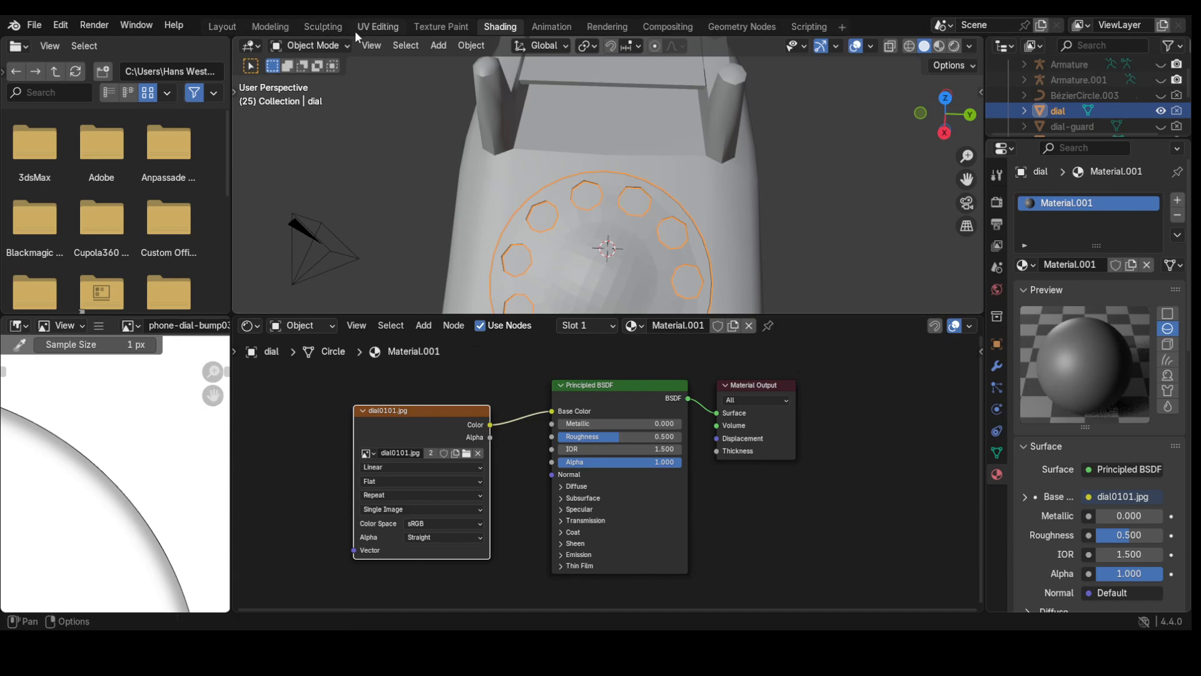
- Return to the UV Editing workspace, select all of the dial's faces in Wireframe shading and assign the new material to them
left_click(374, 28)
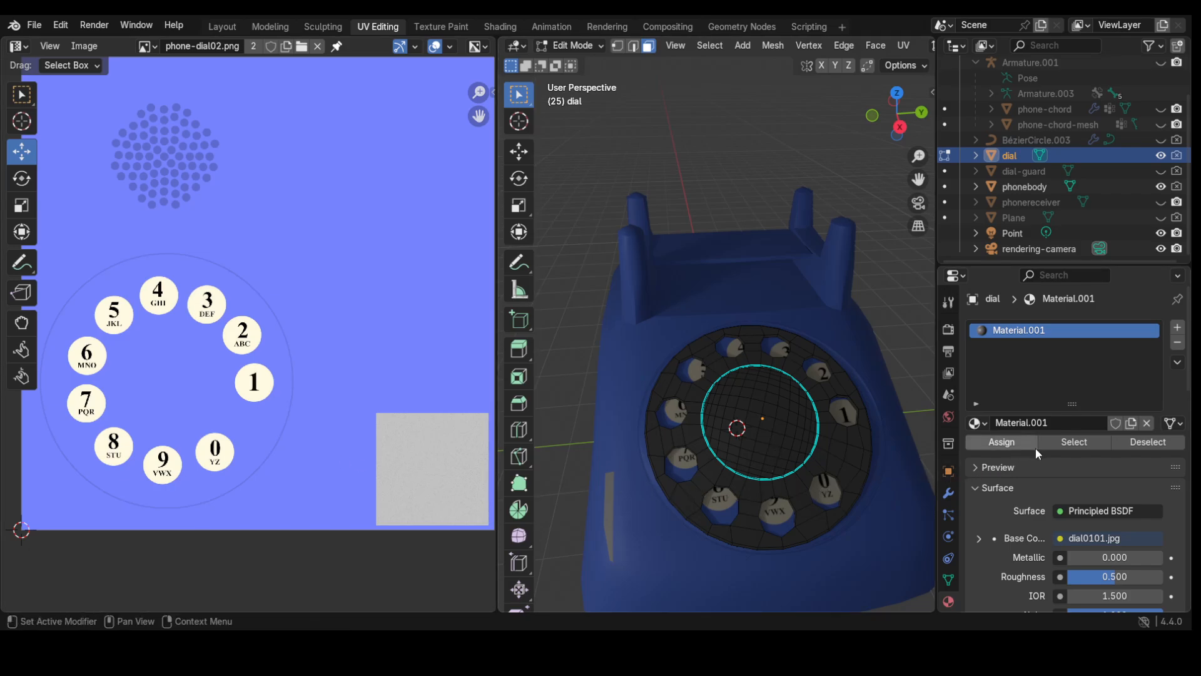
left_click(993, 444)
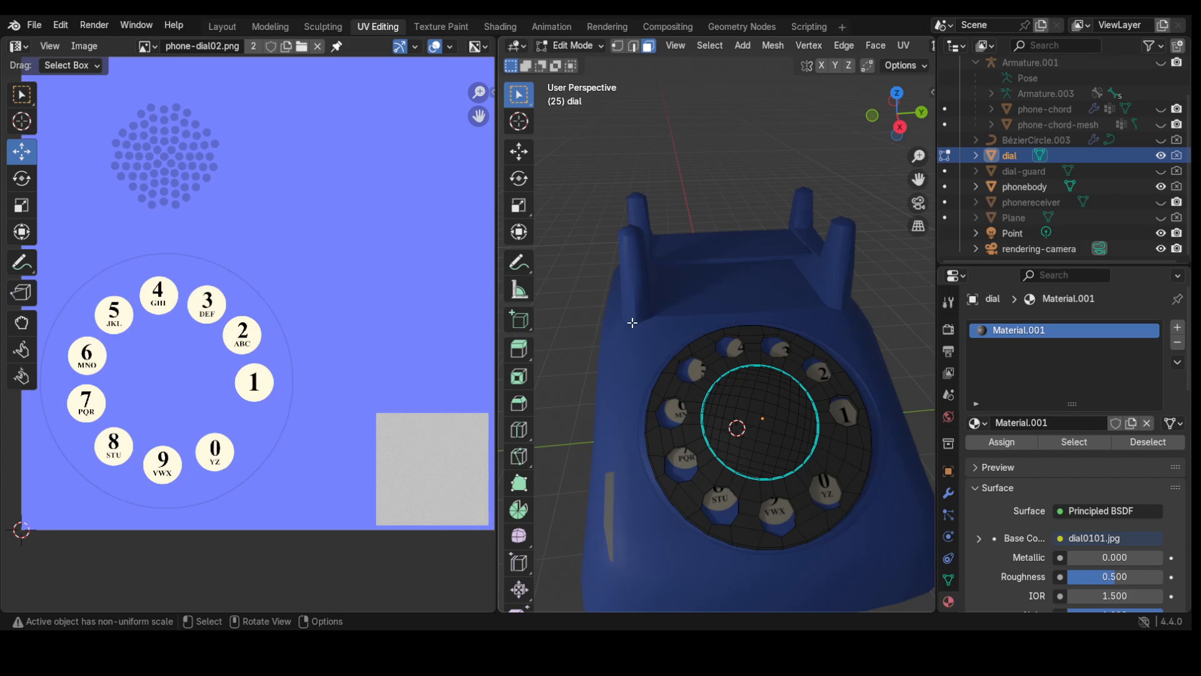
key("z")
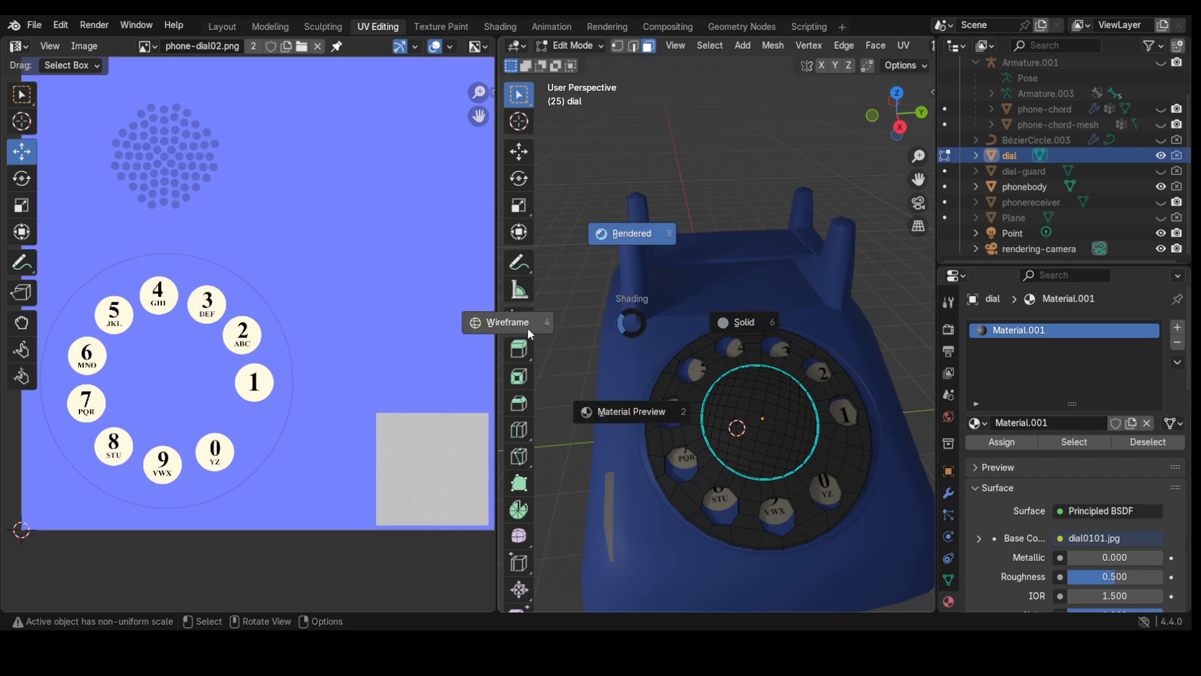
left_click(527, 327)
left_click_drag(614, 301, 901, 572)
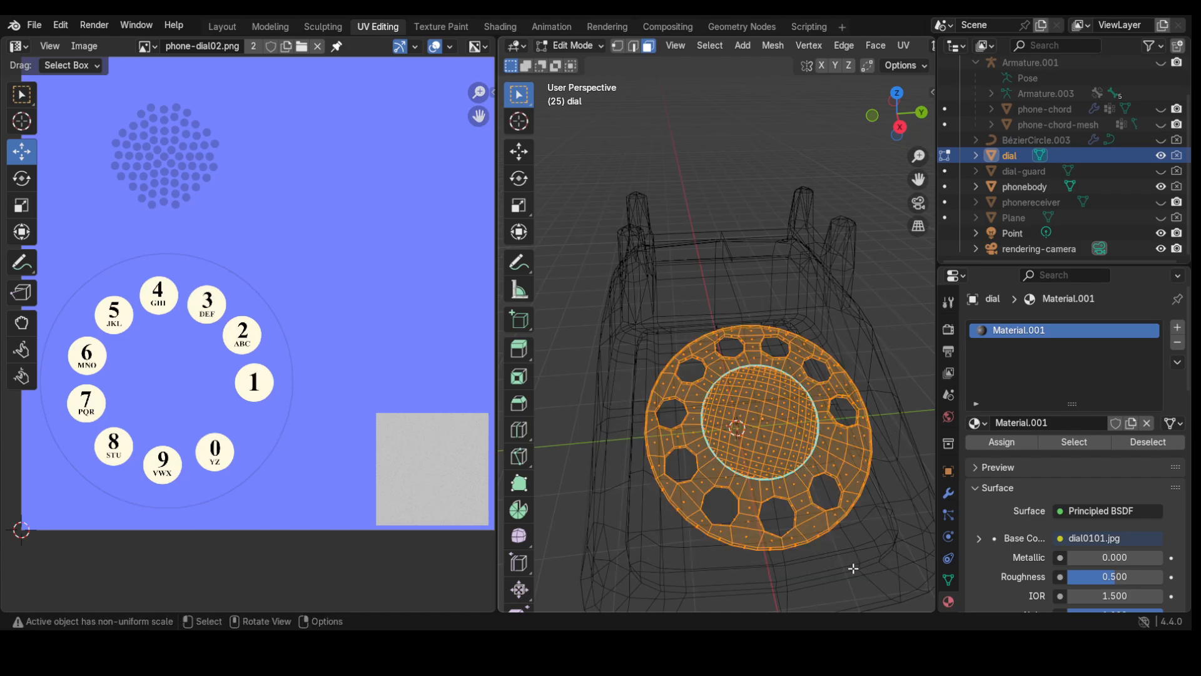
left_click(1000, 442)
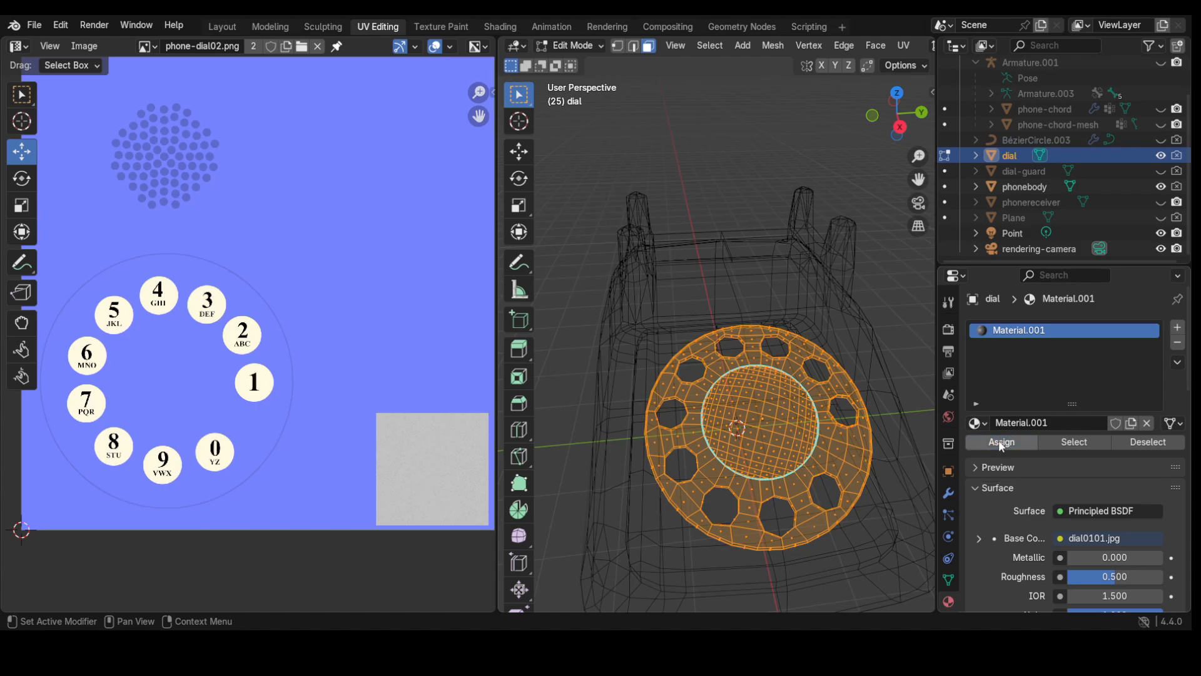
- Rename the dial object's material as dial
double_click(1018, 331)
type("dial")
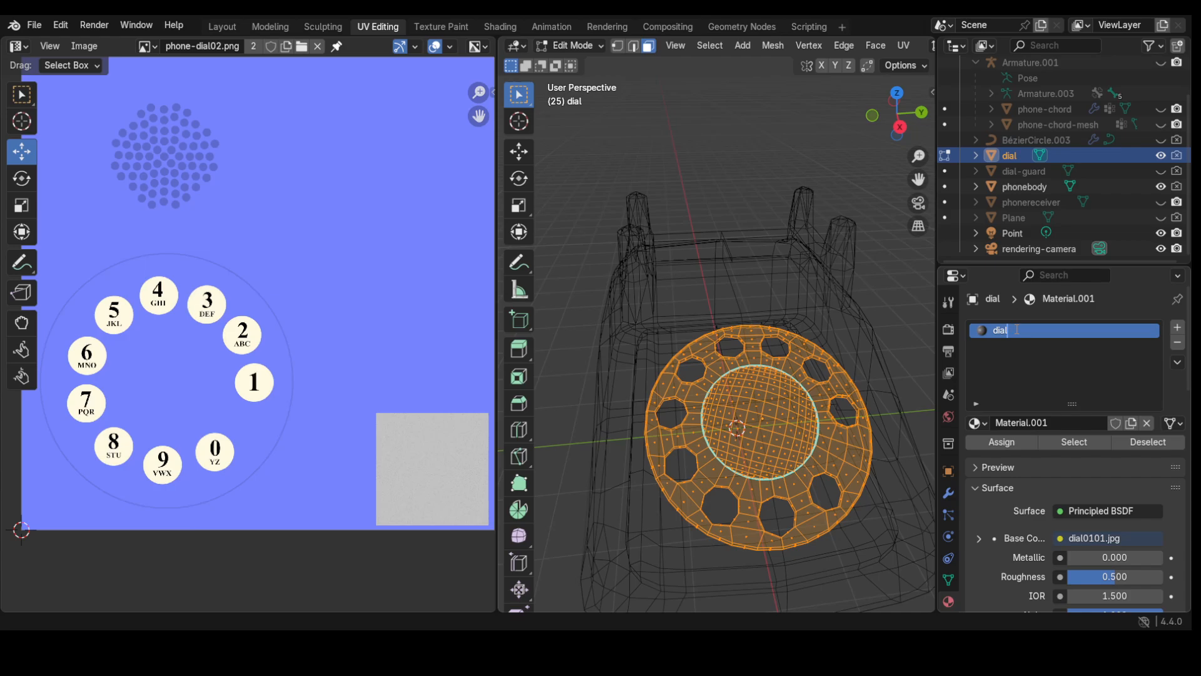
key("Return")
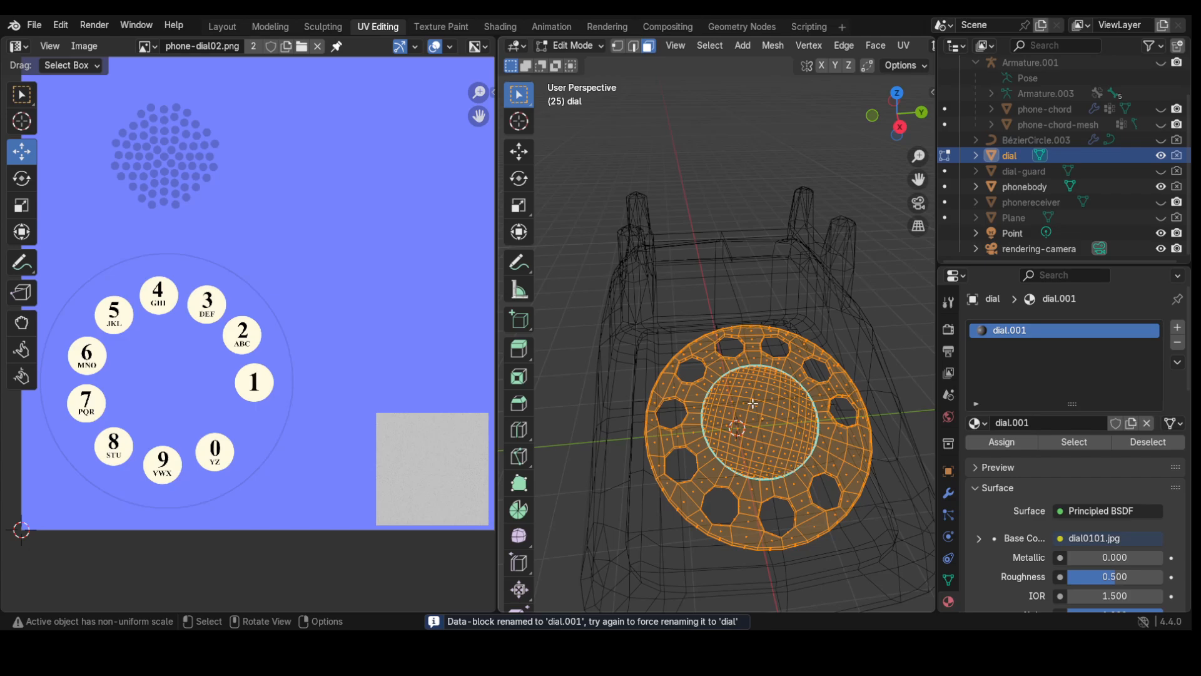
- Display the 3D viewport in Rendered shading and return the dial to Object Mode
key("z")
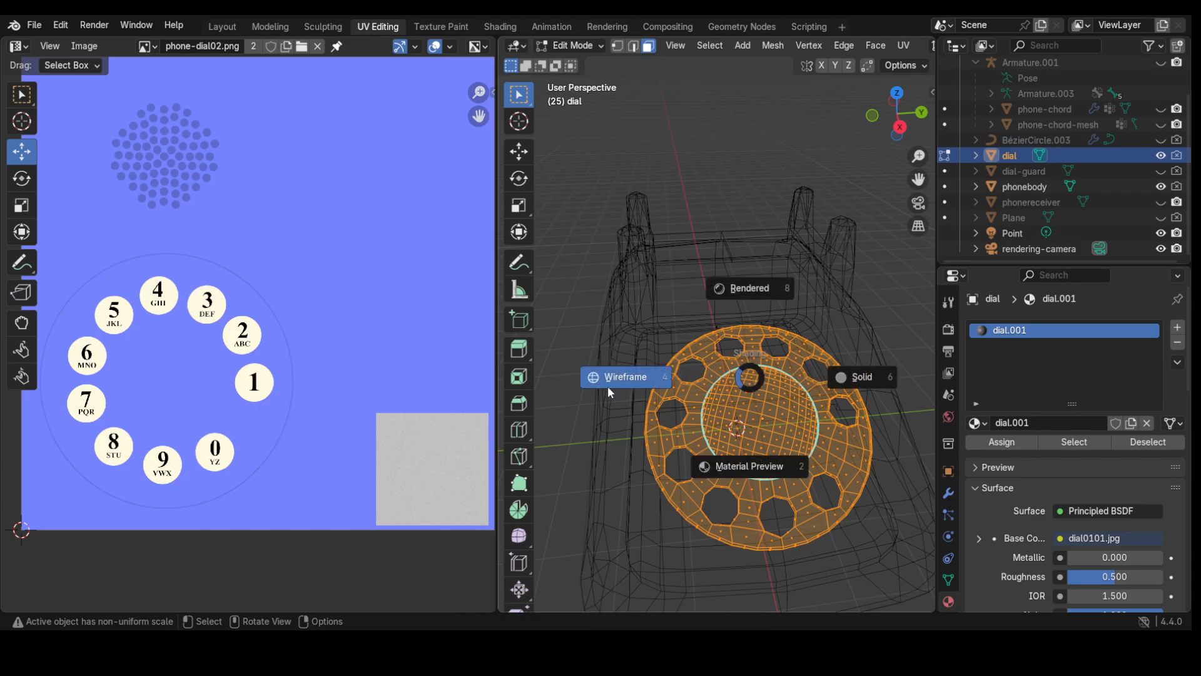
left_click(752, 287)
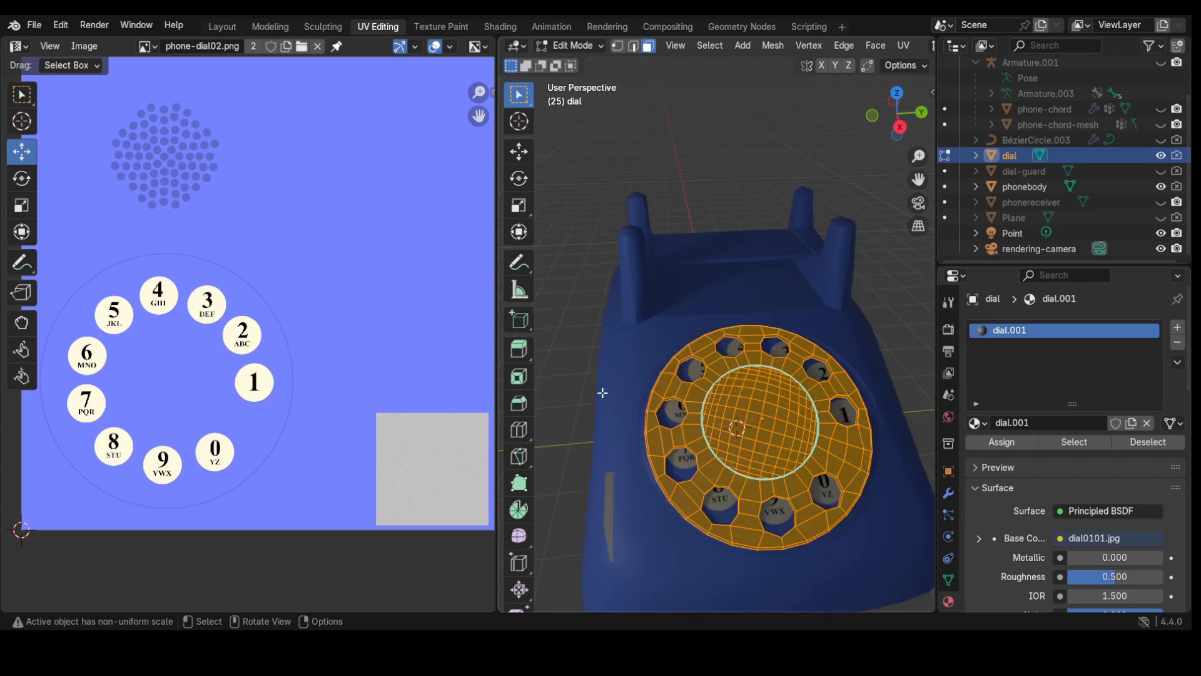
left_click(566, 46)
left_click(577, 63)
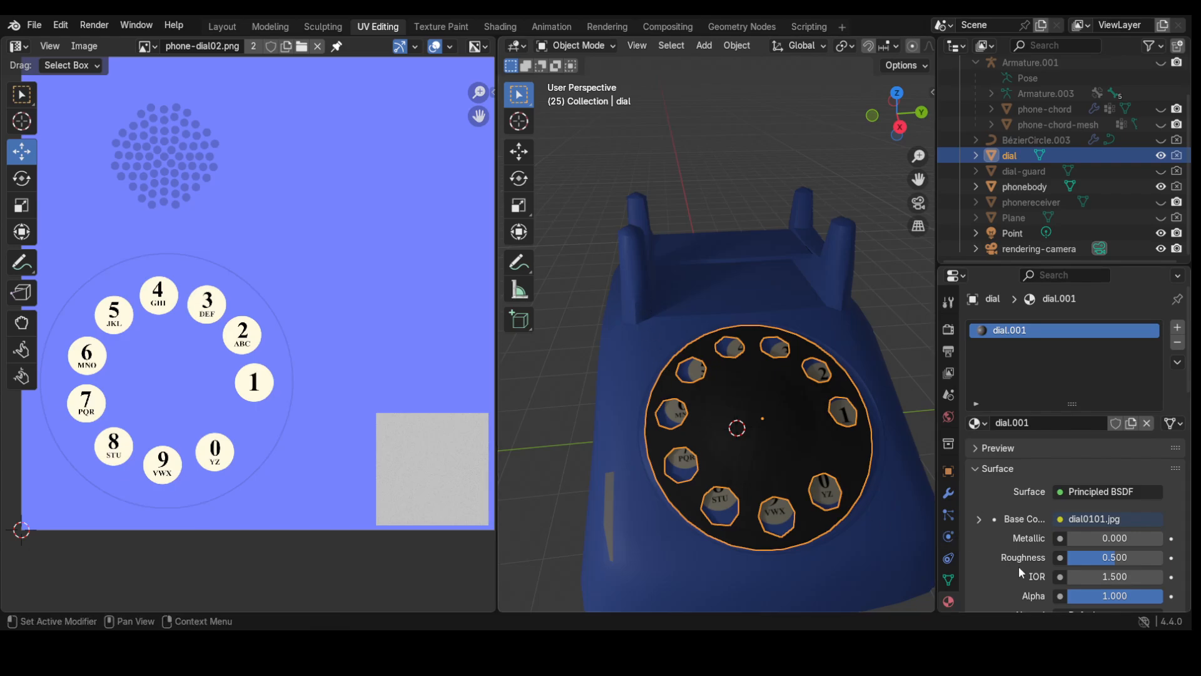
- Set the dial material's Alpha to 0.355 and its Roughness to 0.184
scroll(1018, 566, "down", 2)
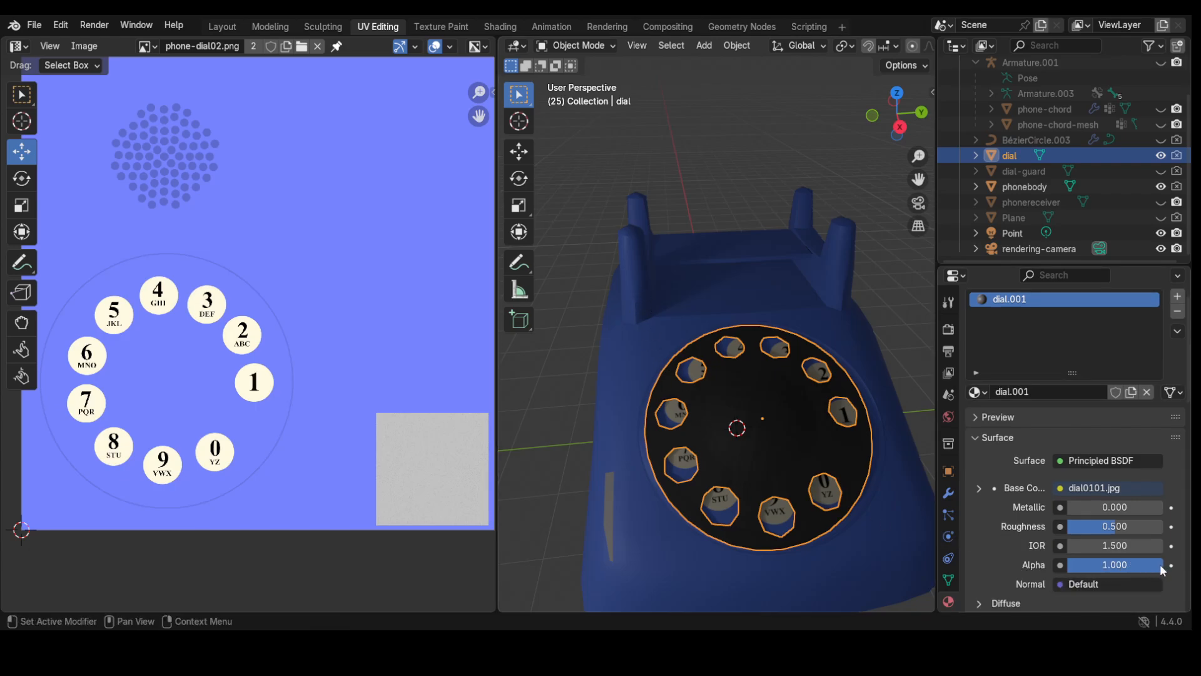
left_click_drag(1162, 567, 1101, 567)
left_click_drag(1115, 526, 1085, 527)
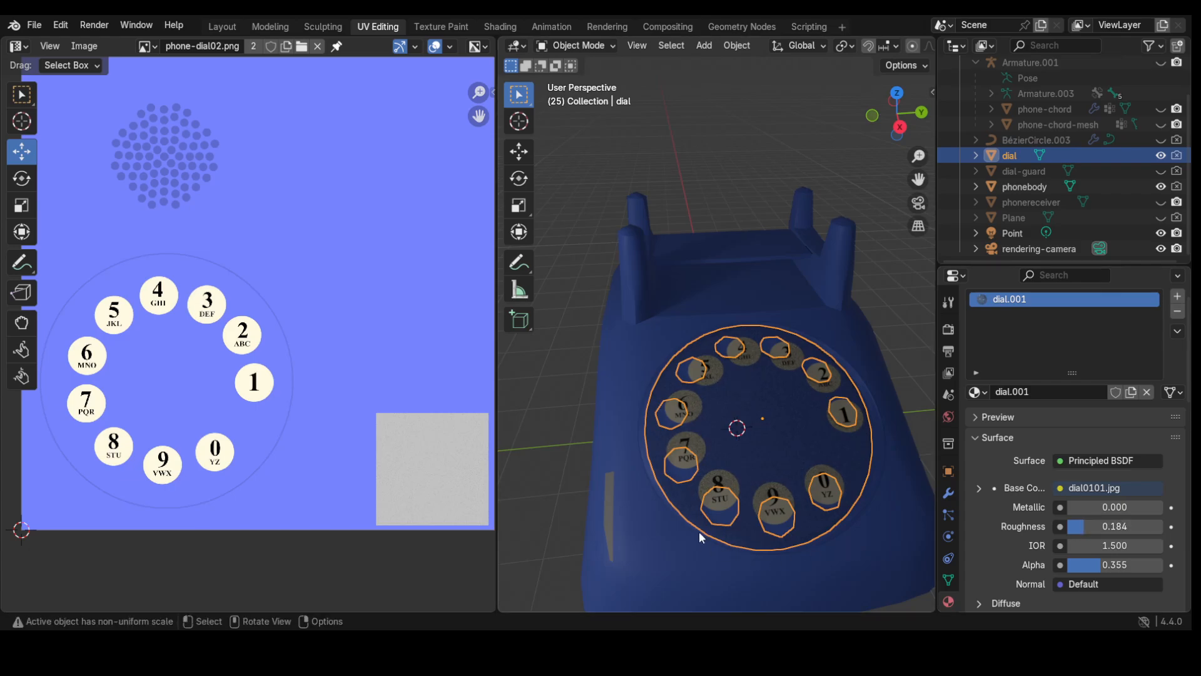
- Select the phonebody and set its material's Roughness to 0.117
middle_click_drag(700, 532, 644, 445)
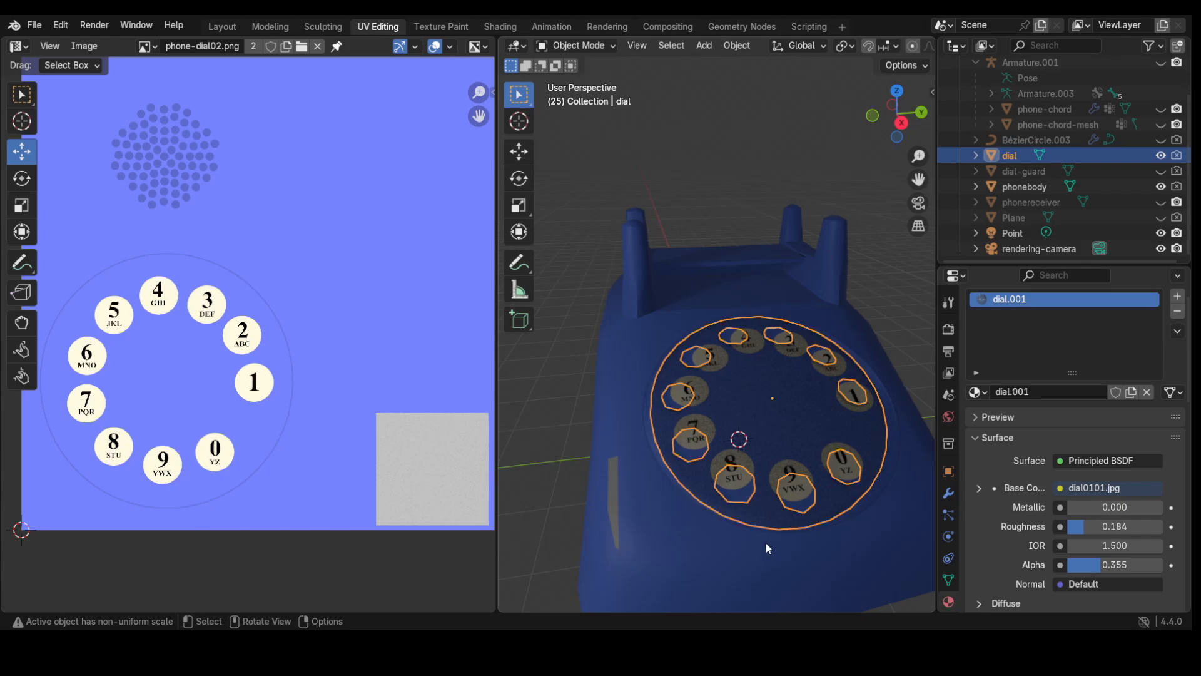
left_click(674, 537)
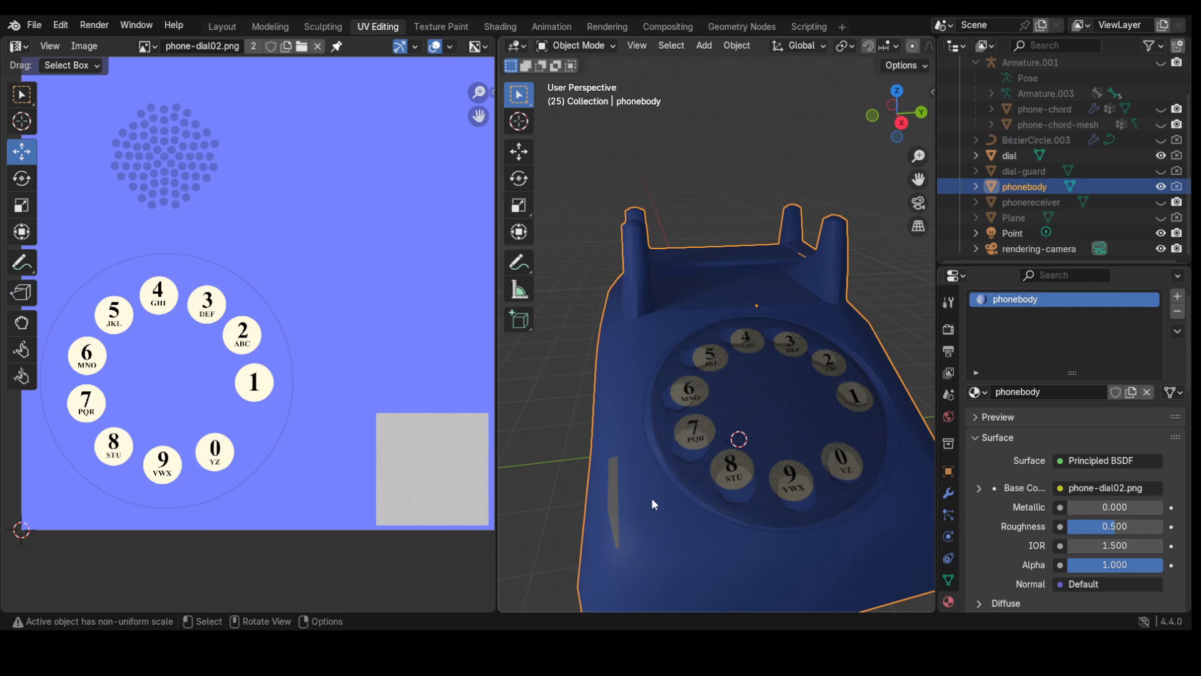
left_click(1112, 526)
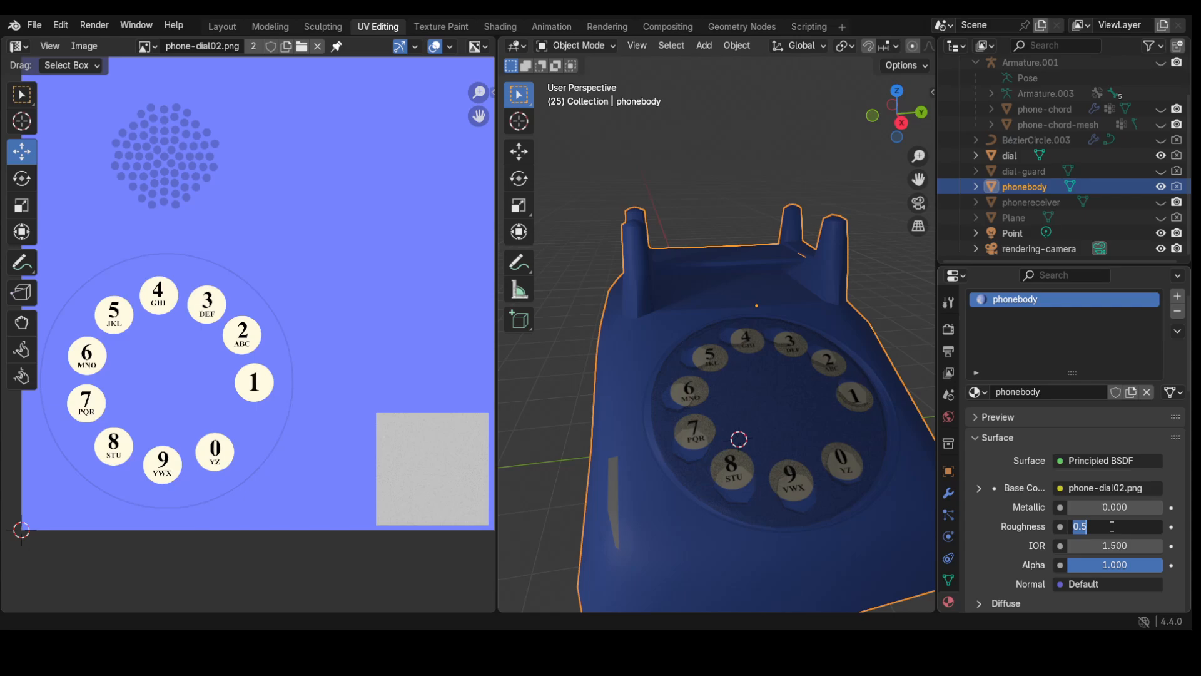
type(",117")
key("Return")
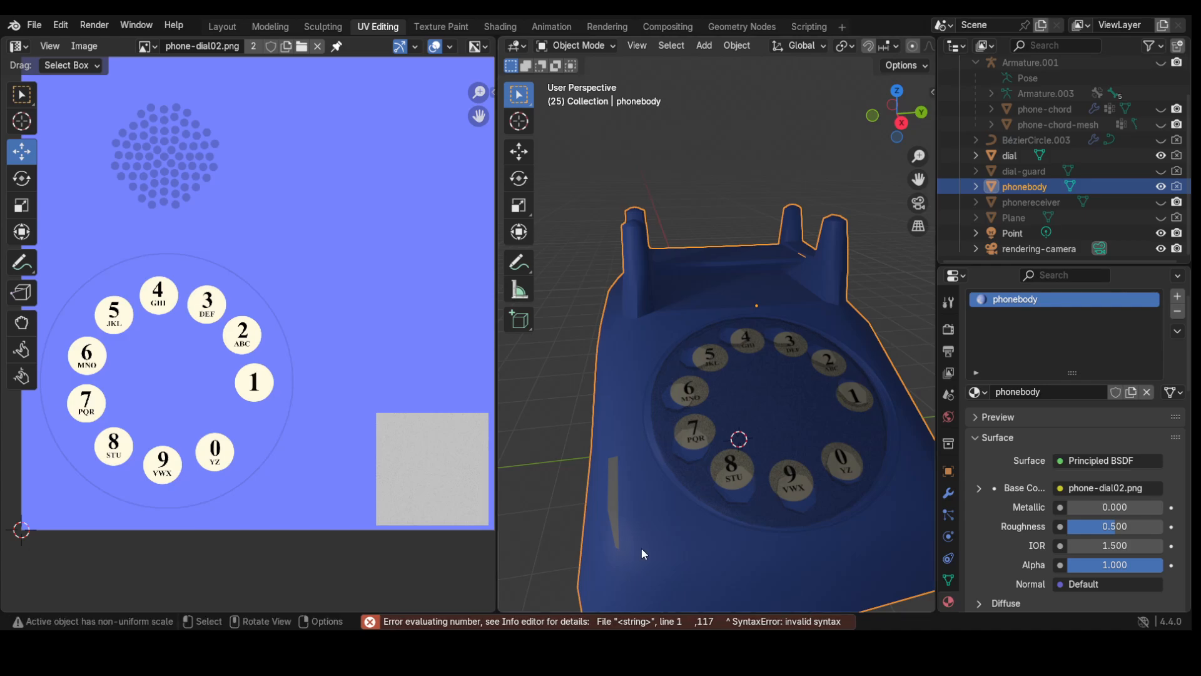
mouse_move(640, 548)
middle_mouse_down()
mouse_move(649, 523)
mouse_move(660, 543)
middle_mouse_up()
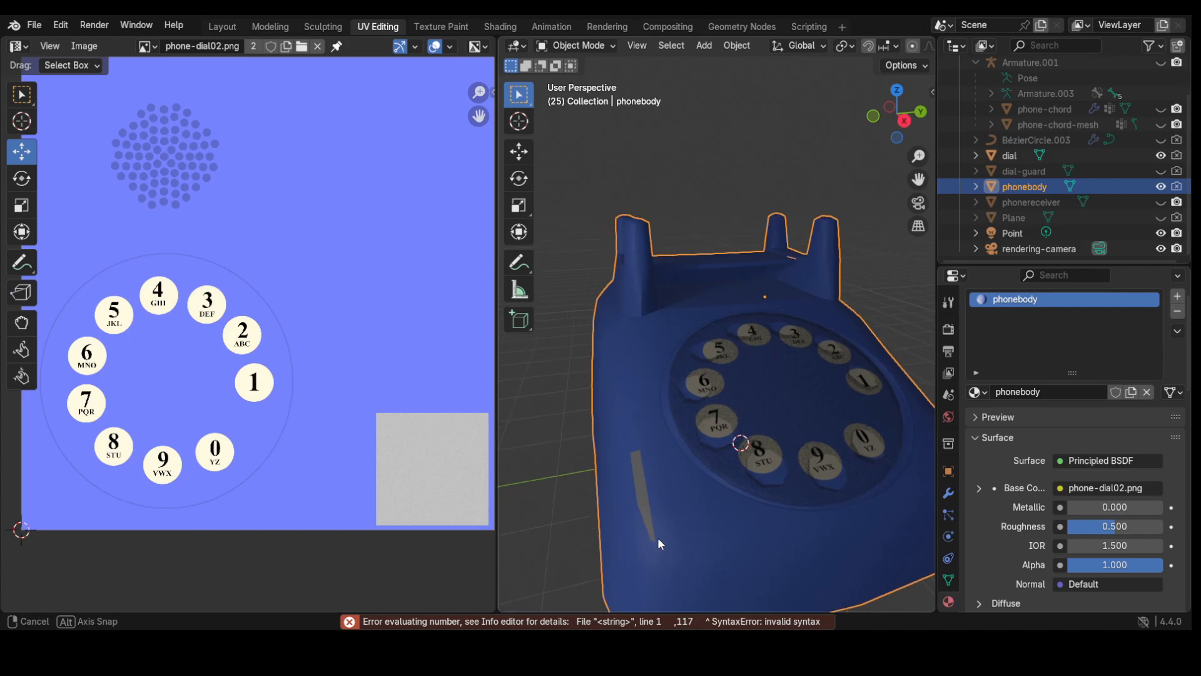
left_click(1102, 526)
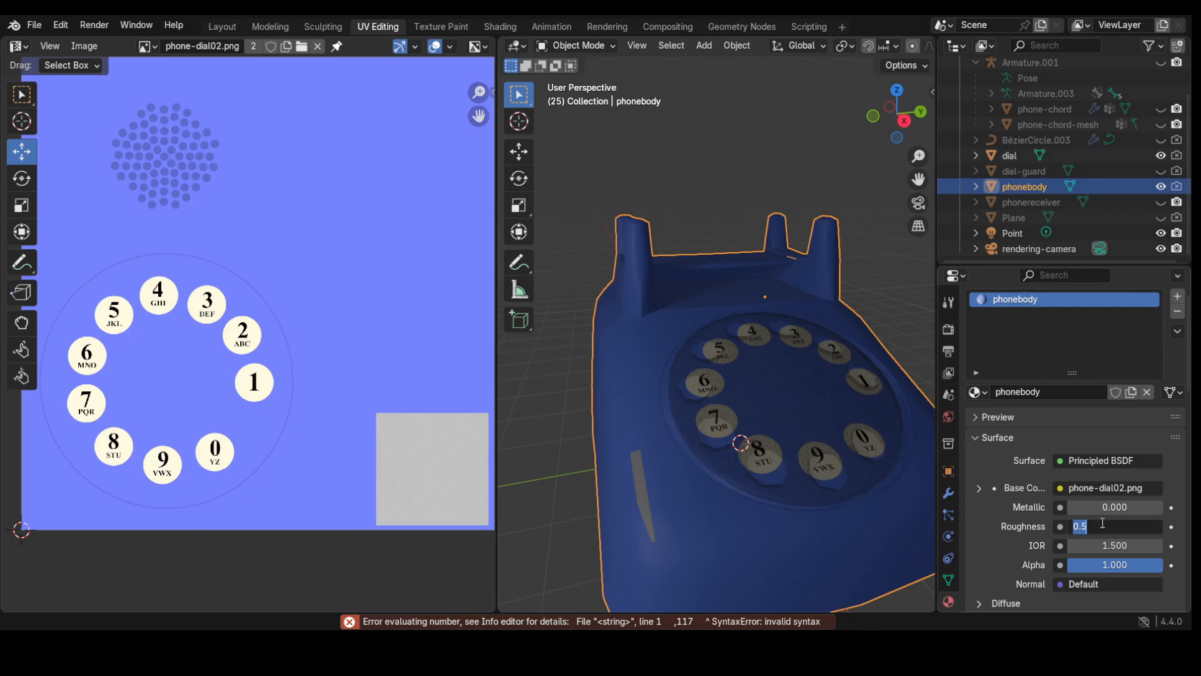
type("0.117")
key("Return")
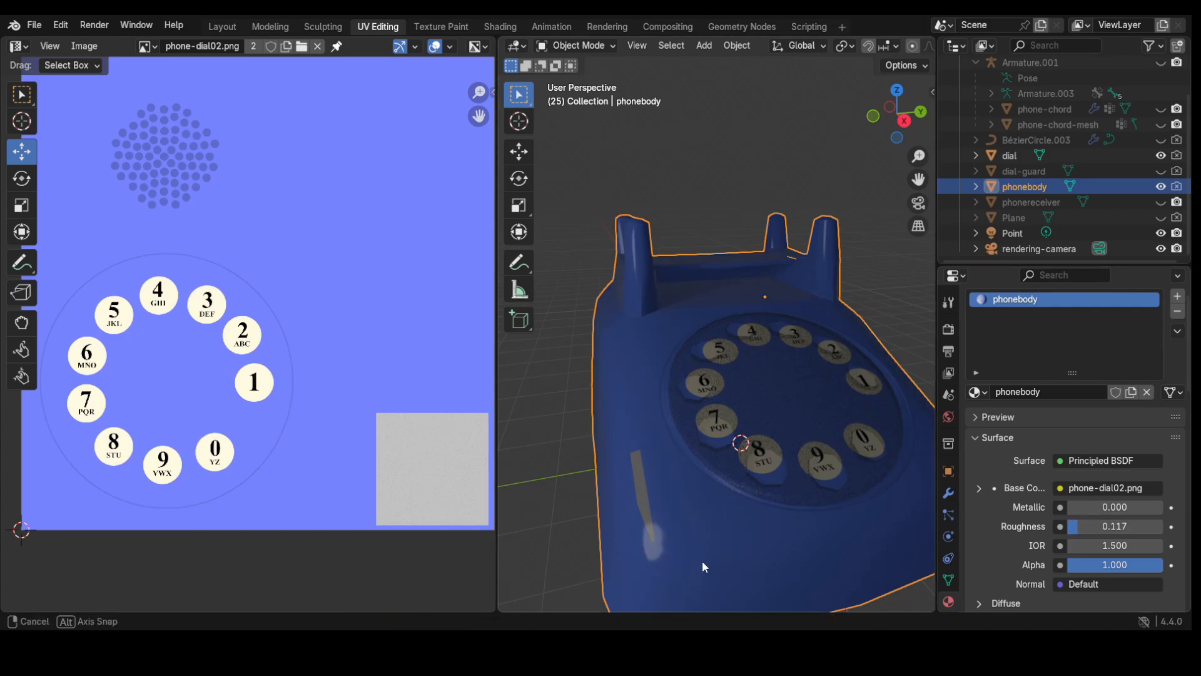
middle_click_drag(702, 560, 702, 588)
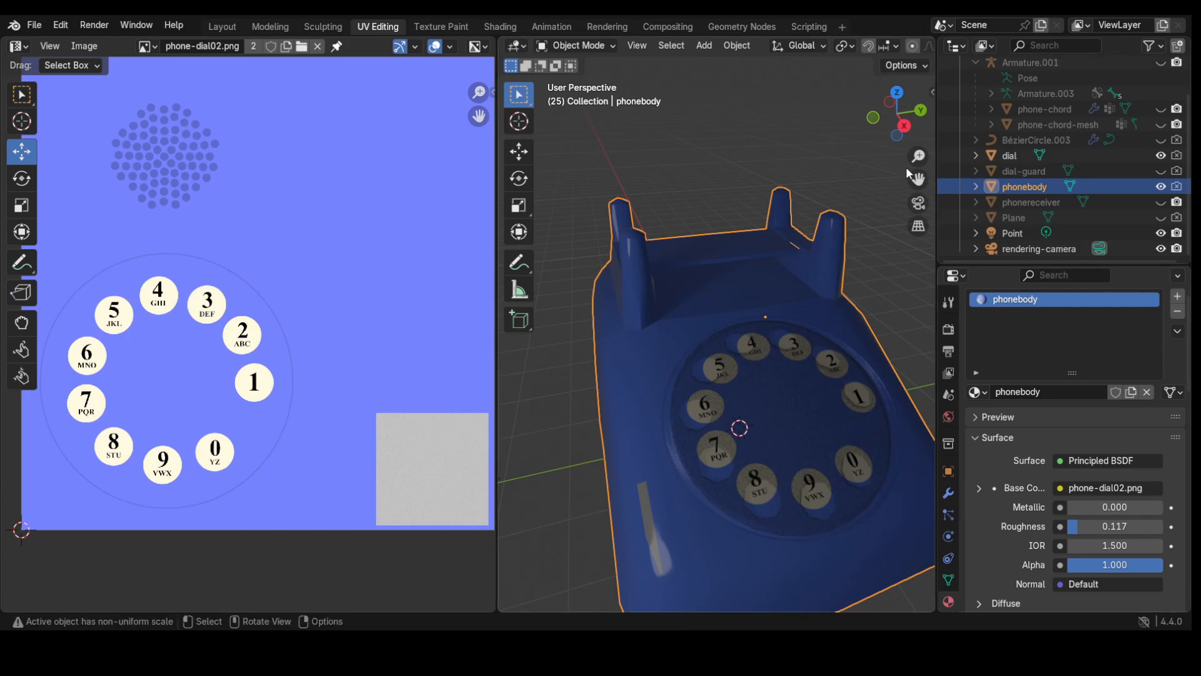
- Put the dial in Edit Mode and display bell-logo.png in the UV editor
left_click(795, 426)
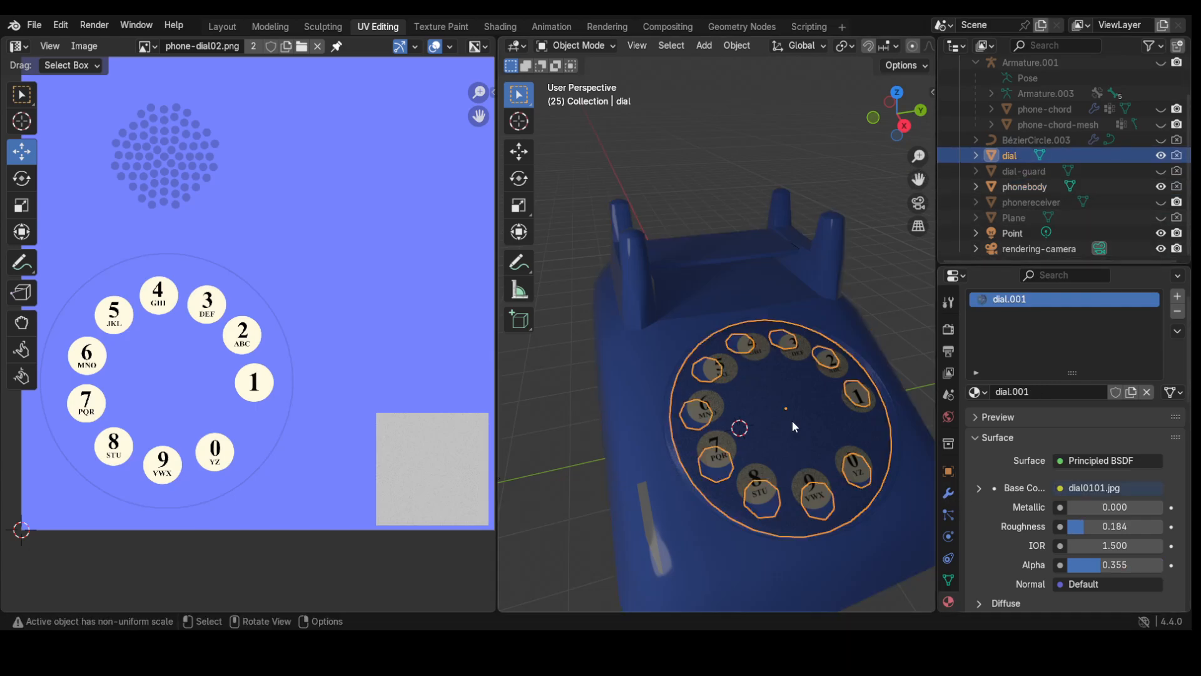
left_click(575, 45)
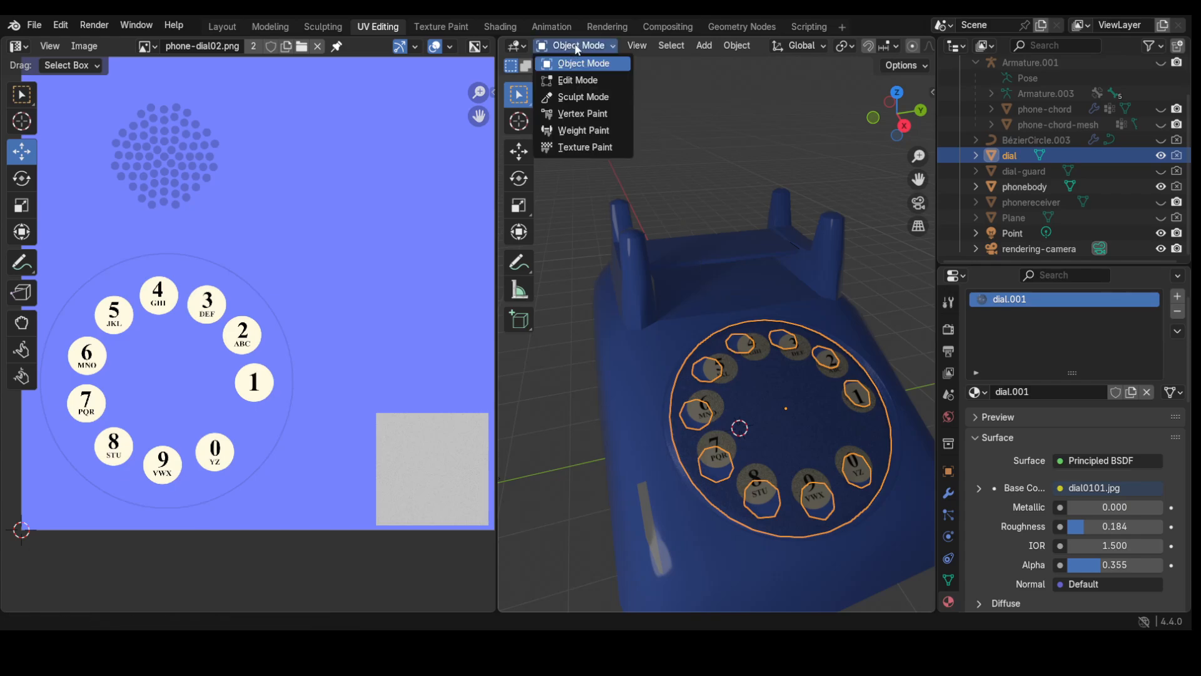
left_click(573, 78)
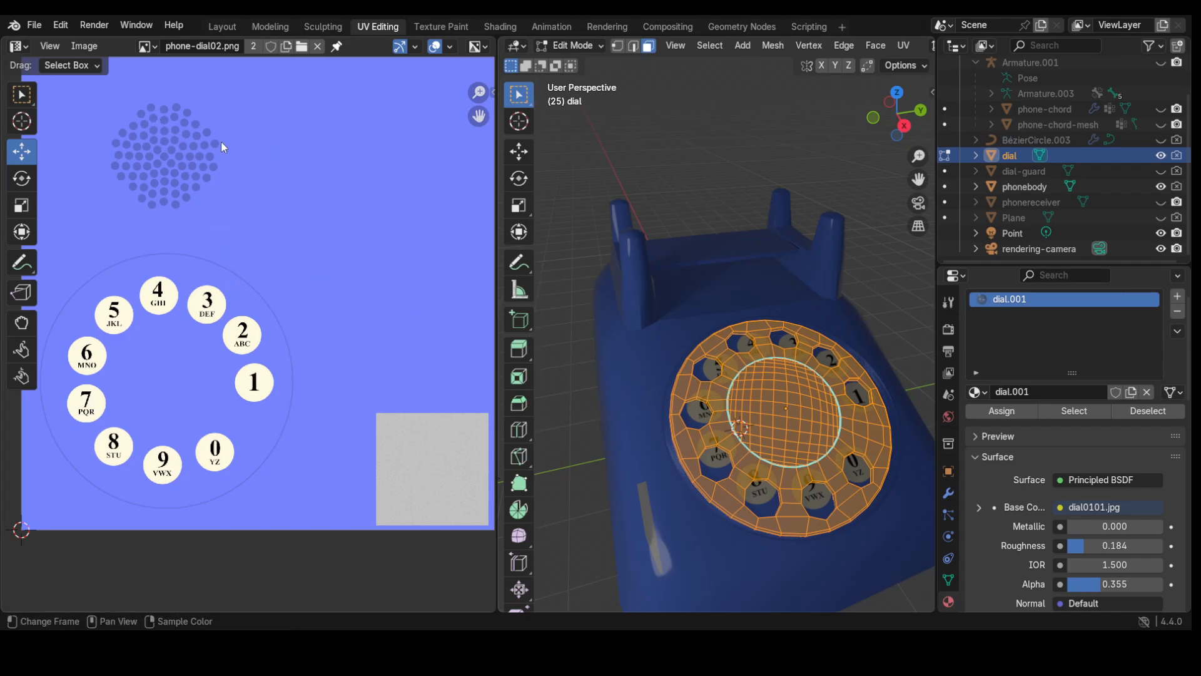
left_click(146, 46)
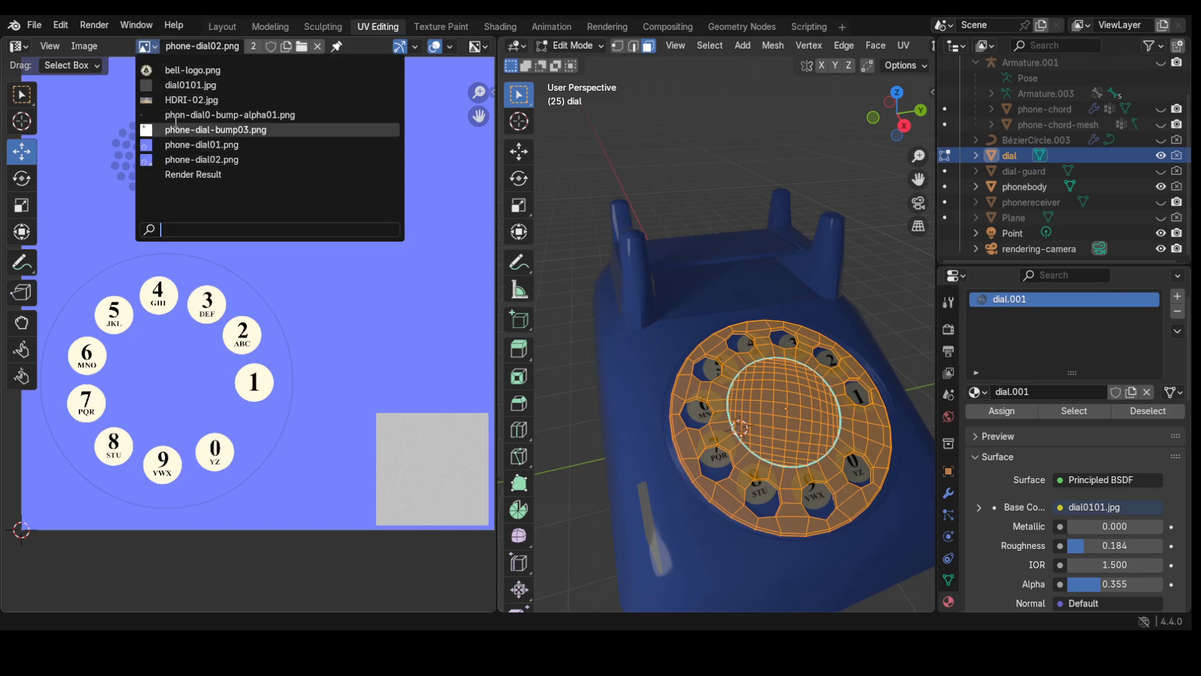
left_click(178, 85)
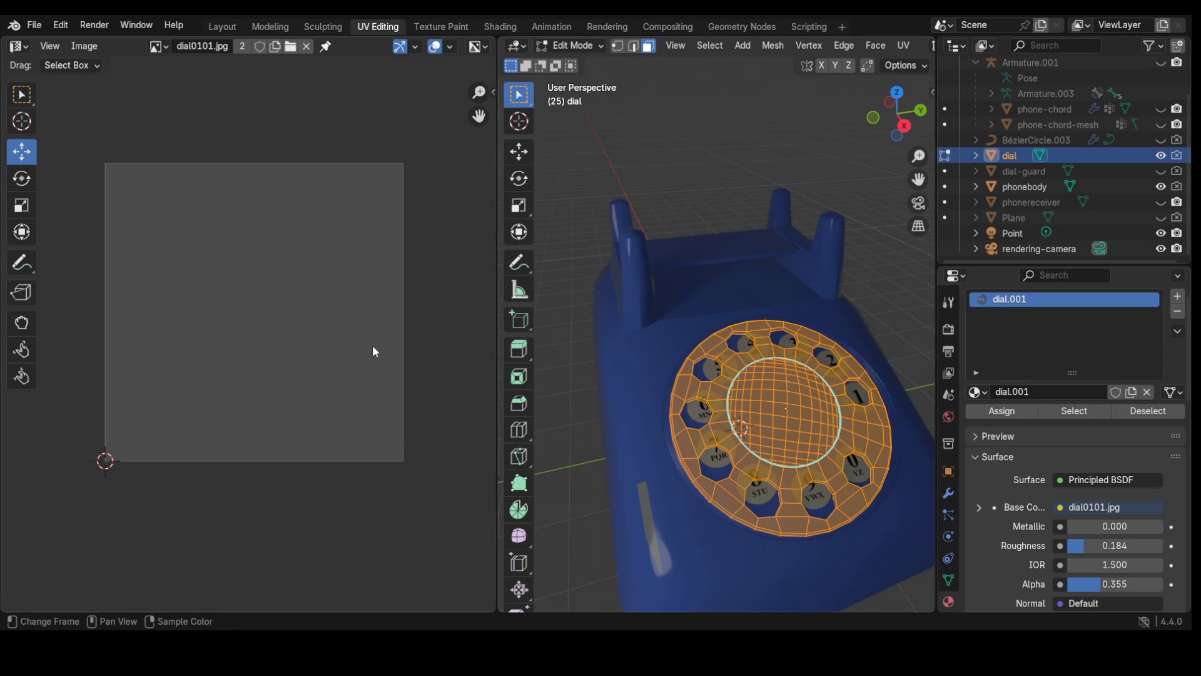
left_click(162, 47)
left_click(182, 71)
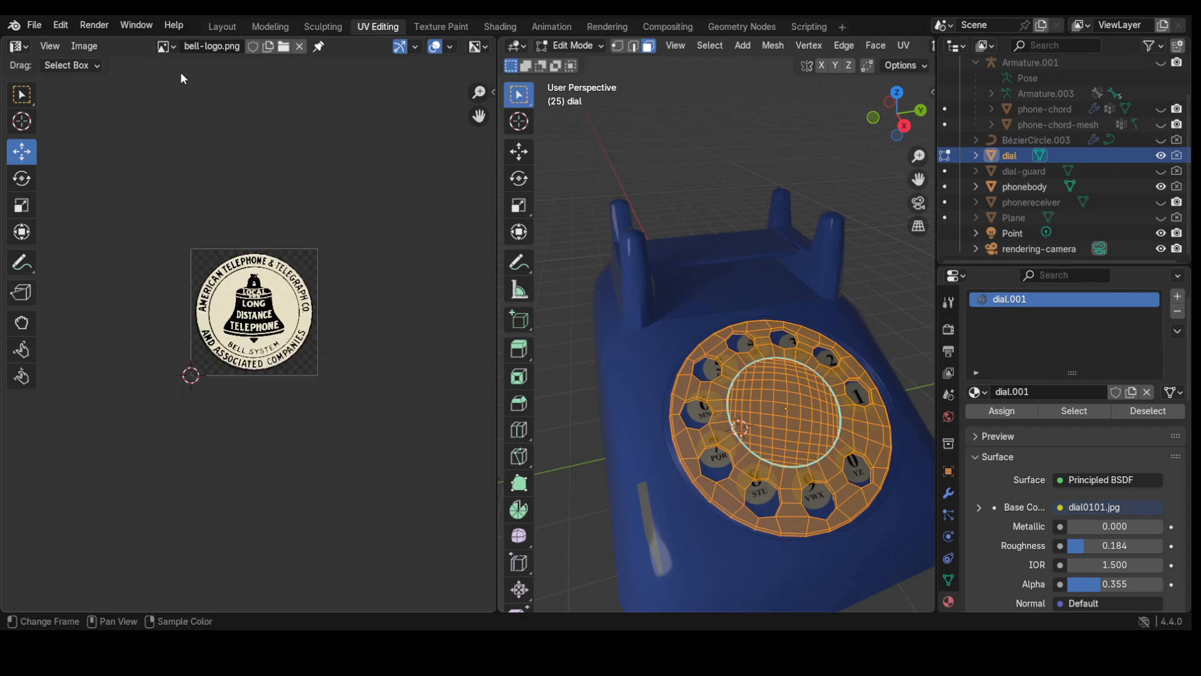
- Replace the dial's full face selection with a single face loop running through the middle of its center disc
scroll(182, 242, "up", 4)
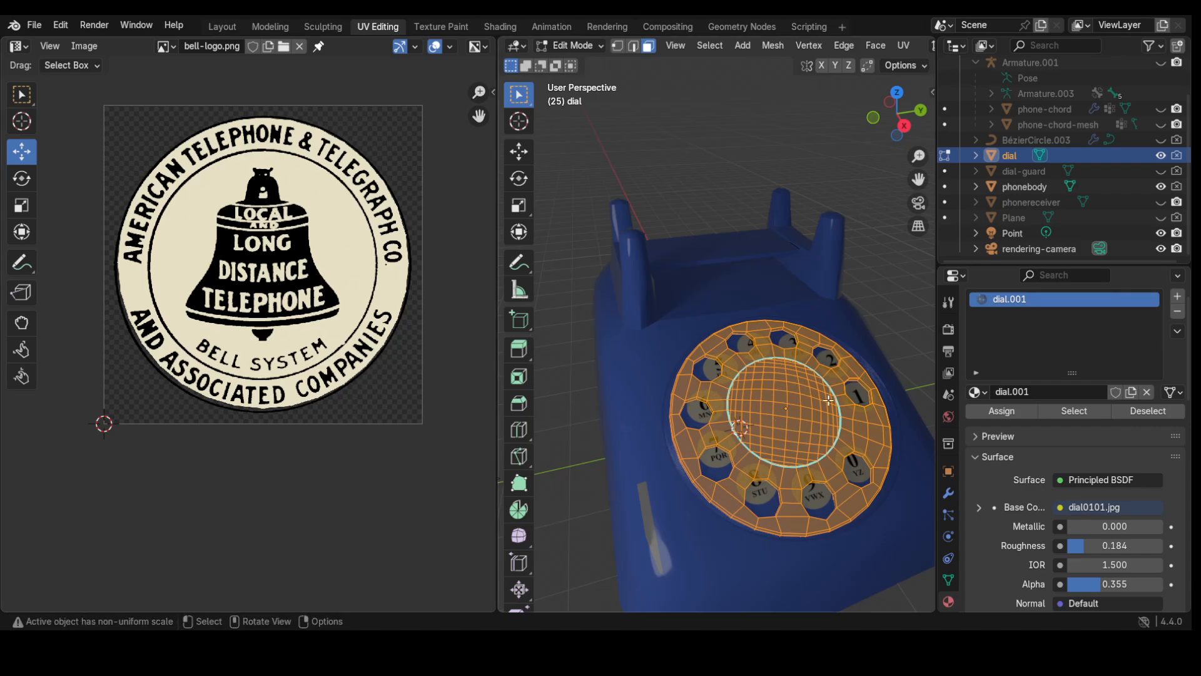
scroll(791, 420, "up", 3)
scroll(792, 421, "down", 2)
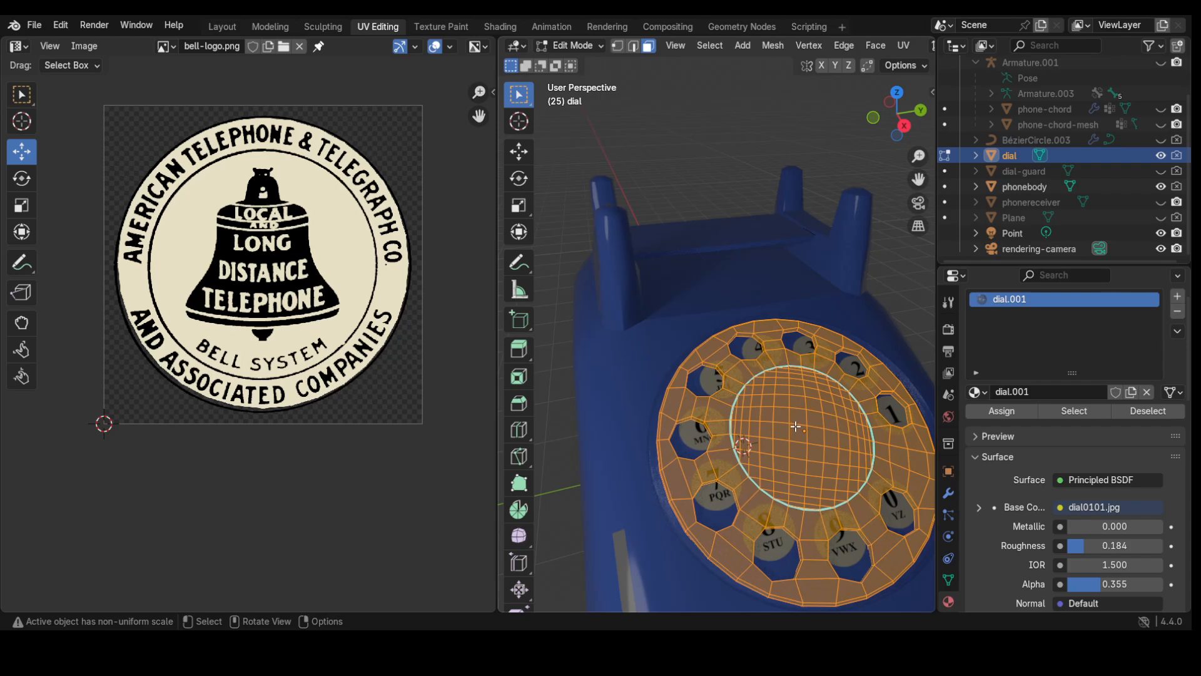
scroll(794, 423, "up", 1)
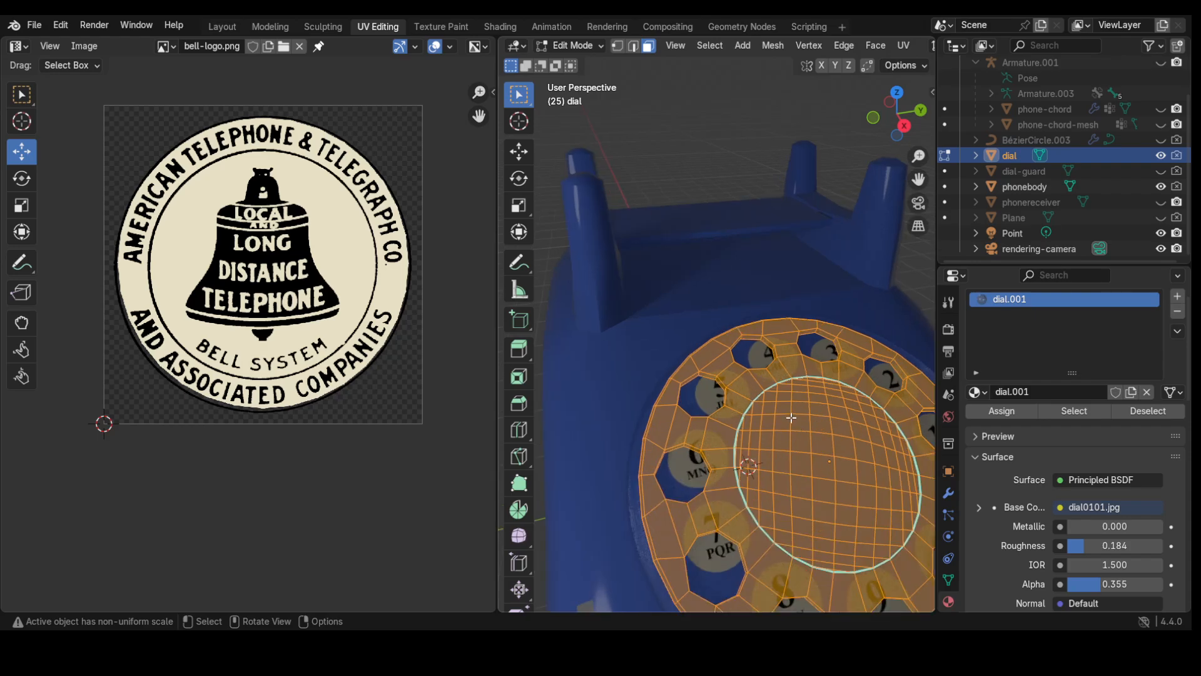
middle_click_drag(792, 418, 671, 285)
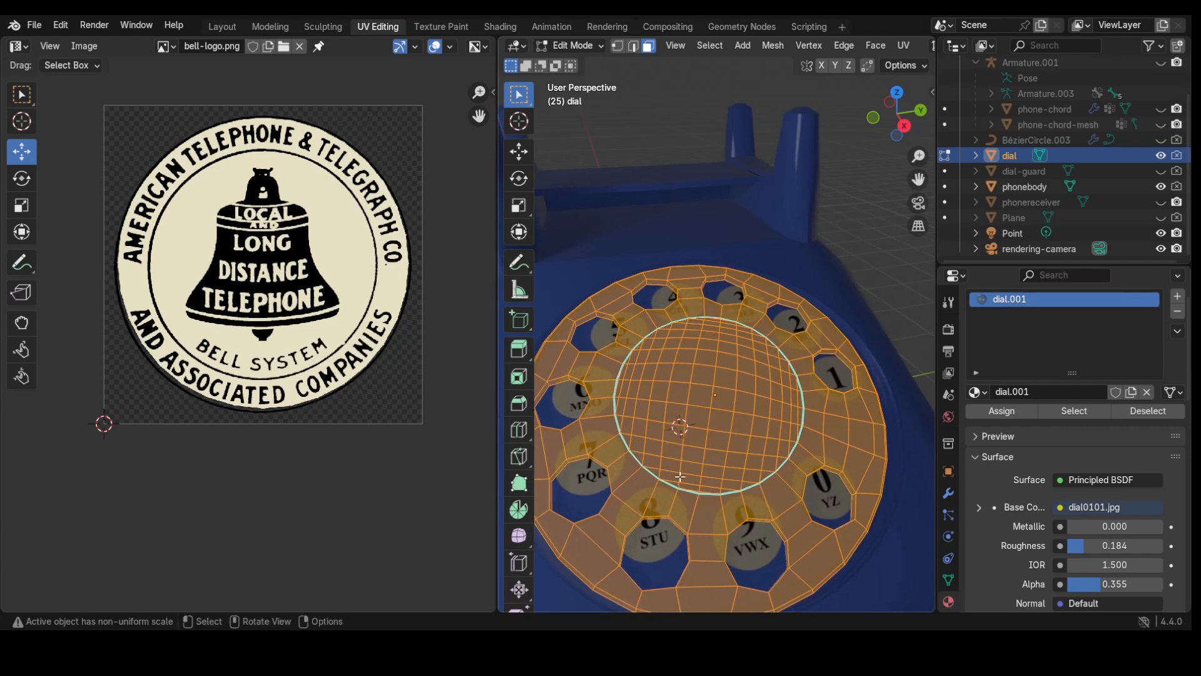
scroll(706, 492, "up", 3)
scroll(706, 492, "down", 1)
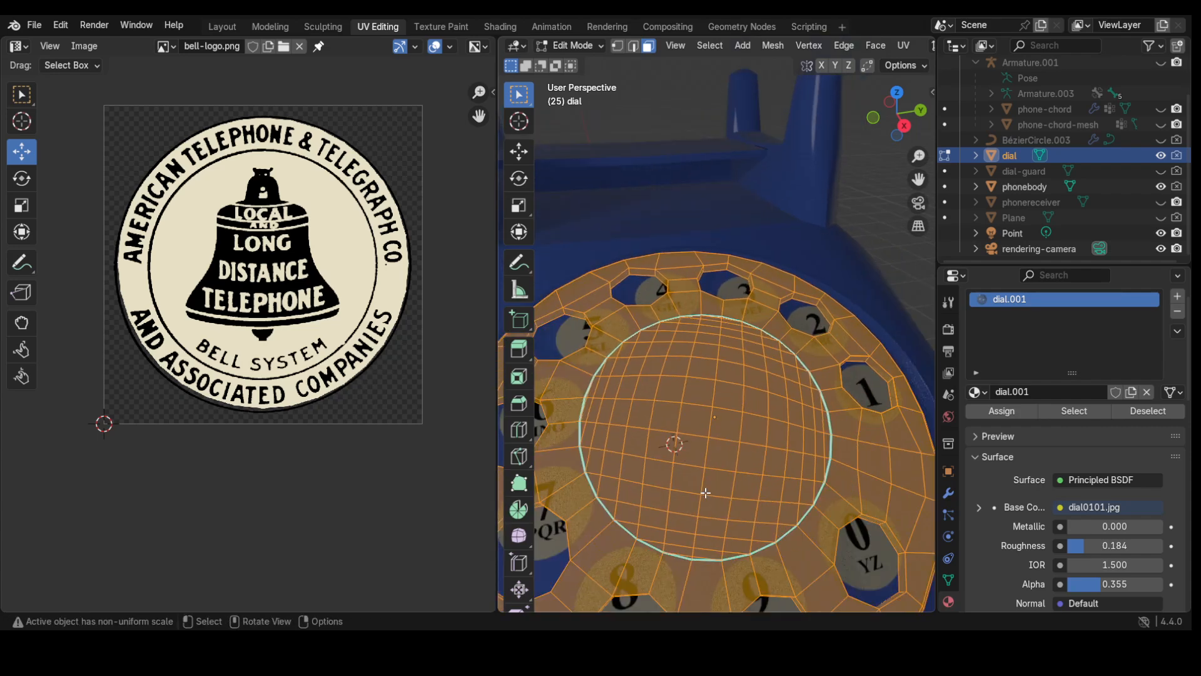
left_click(704, 554)
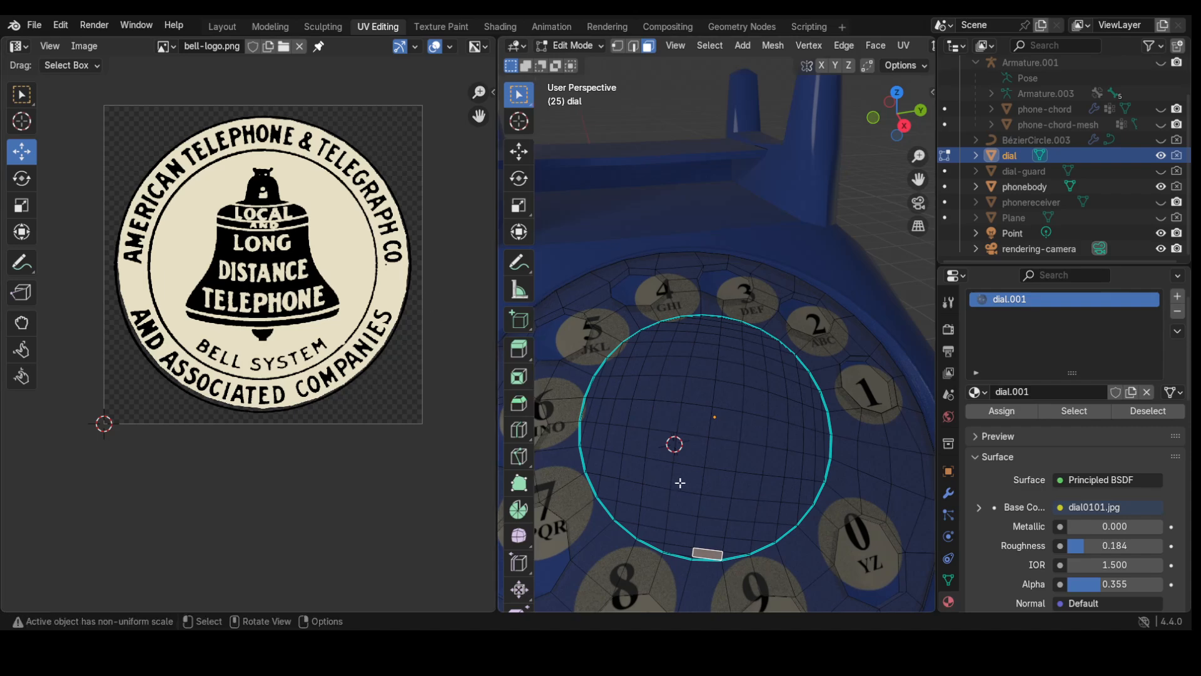
scroll(678, 482, "up", 3)
scroll(676, 485, "down", 5)
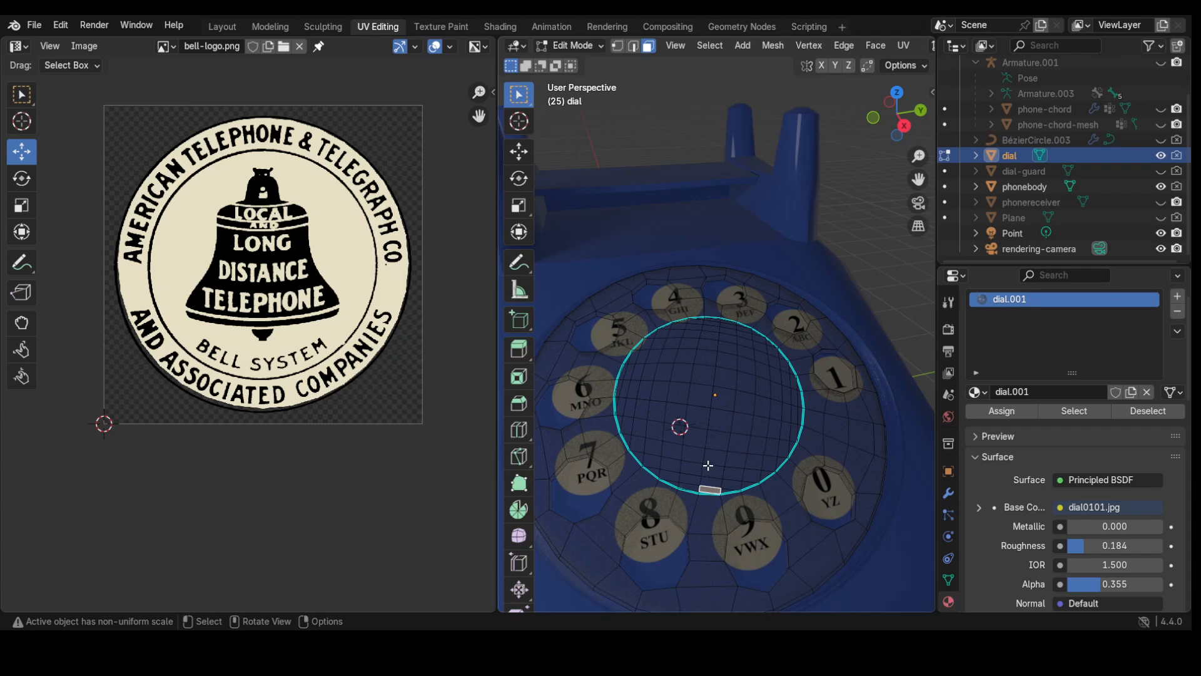
key("alt")
left_click(714, 473, "alt")
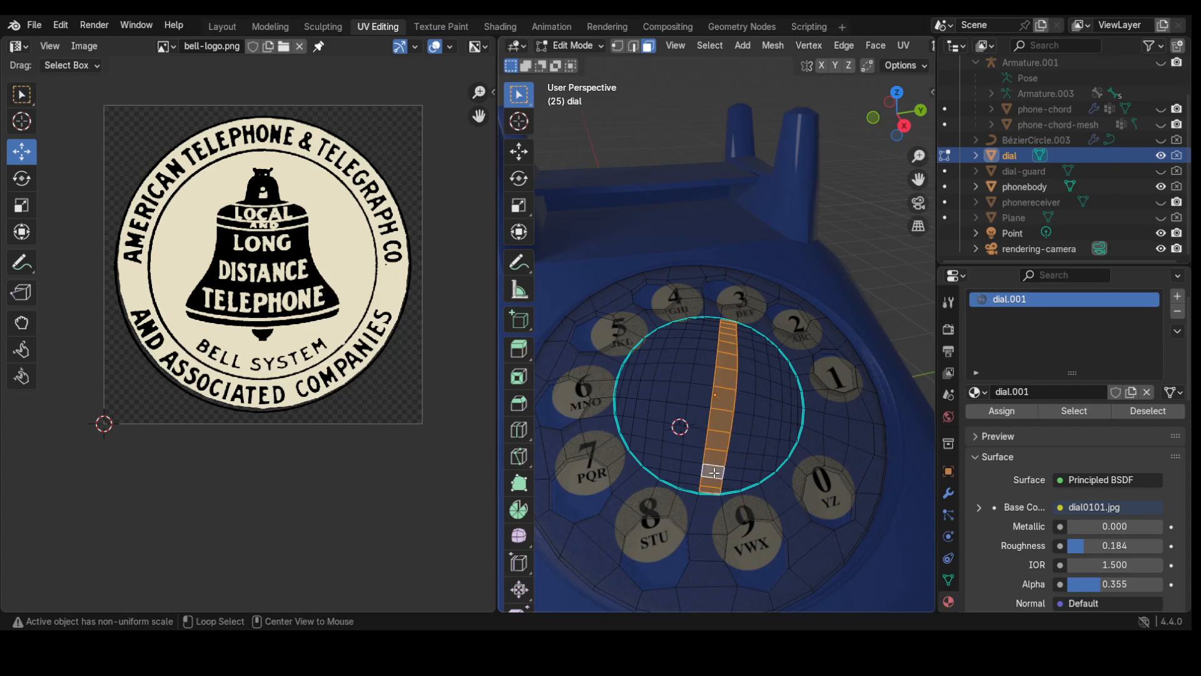
left_click(695, 470, "alt")
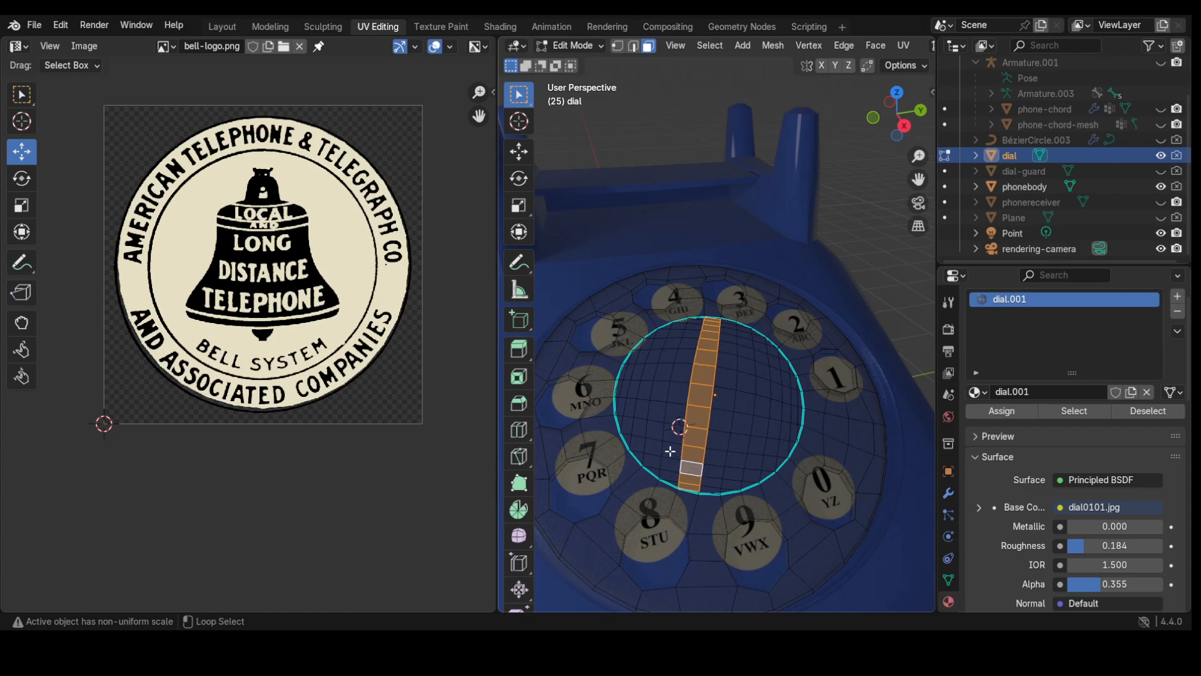
- Add the neighbouring face loops of the center disc to the selection, out toward the number 6, undoing the last loop that reaches the outer ring
left_click(669, 452, "alt+shift")
left_click(654, 446, "alt+shift")
left_click(637, 441, "alt+shift")
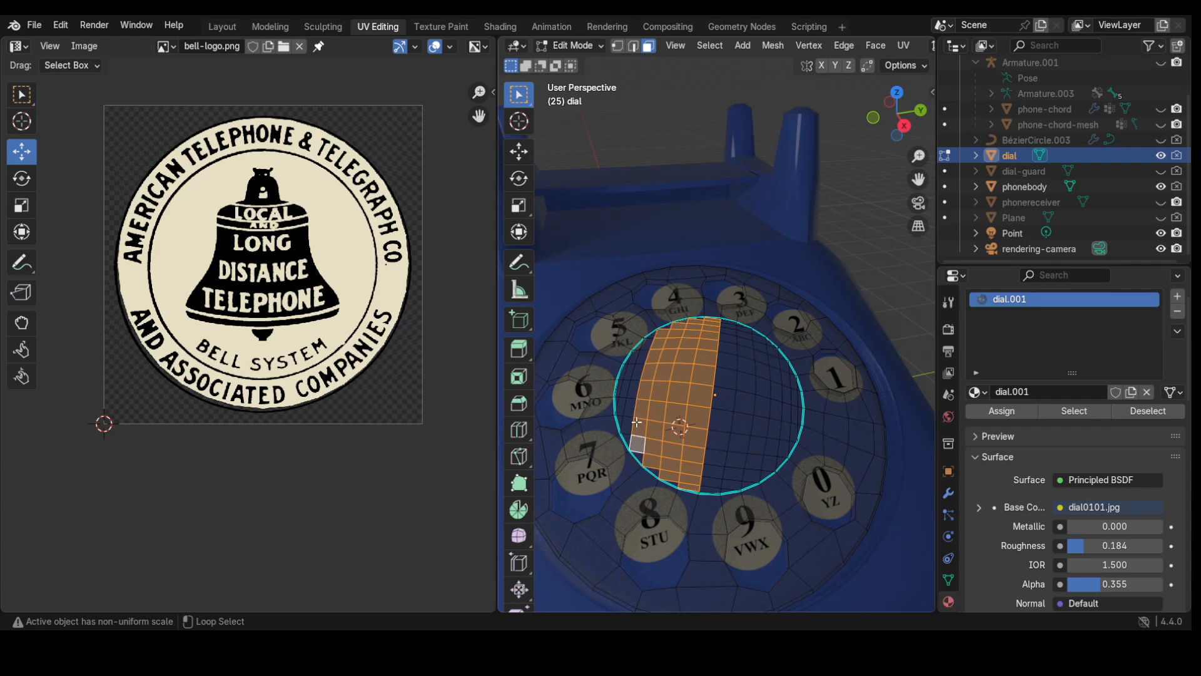
left_click(628, 414, "alt+shift")
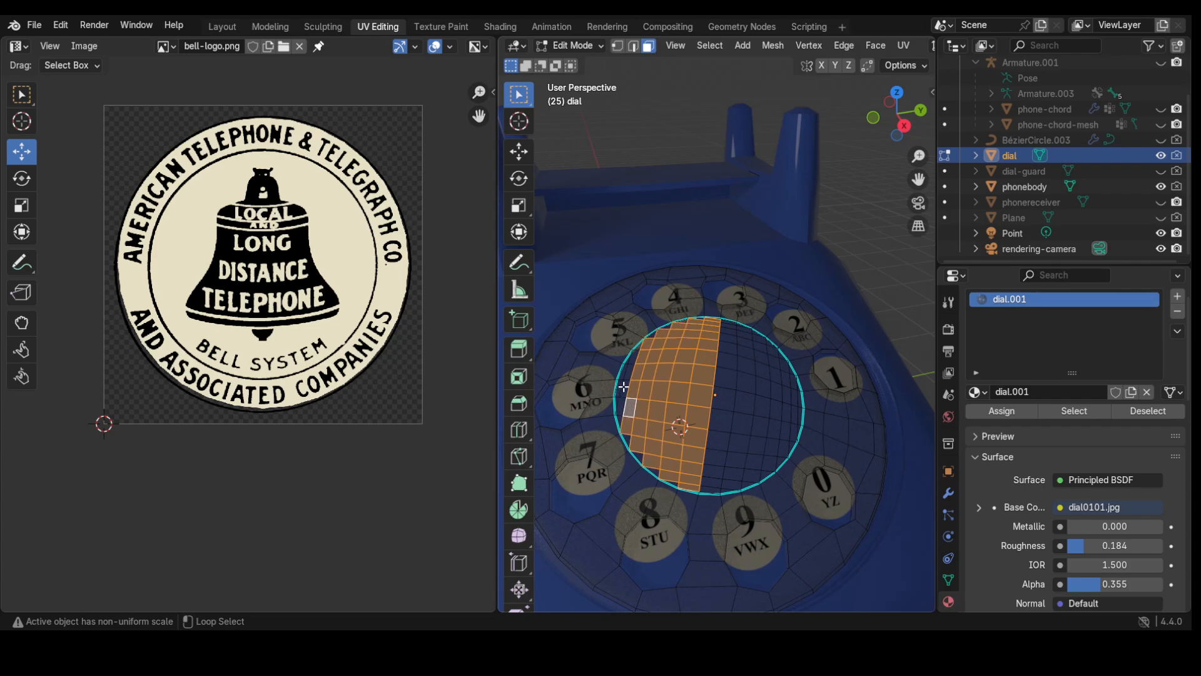
left_click(623, 389, "alt+shift")
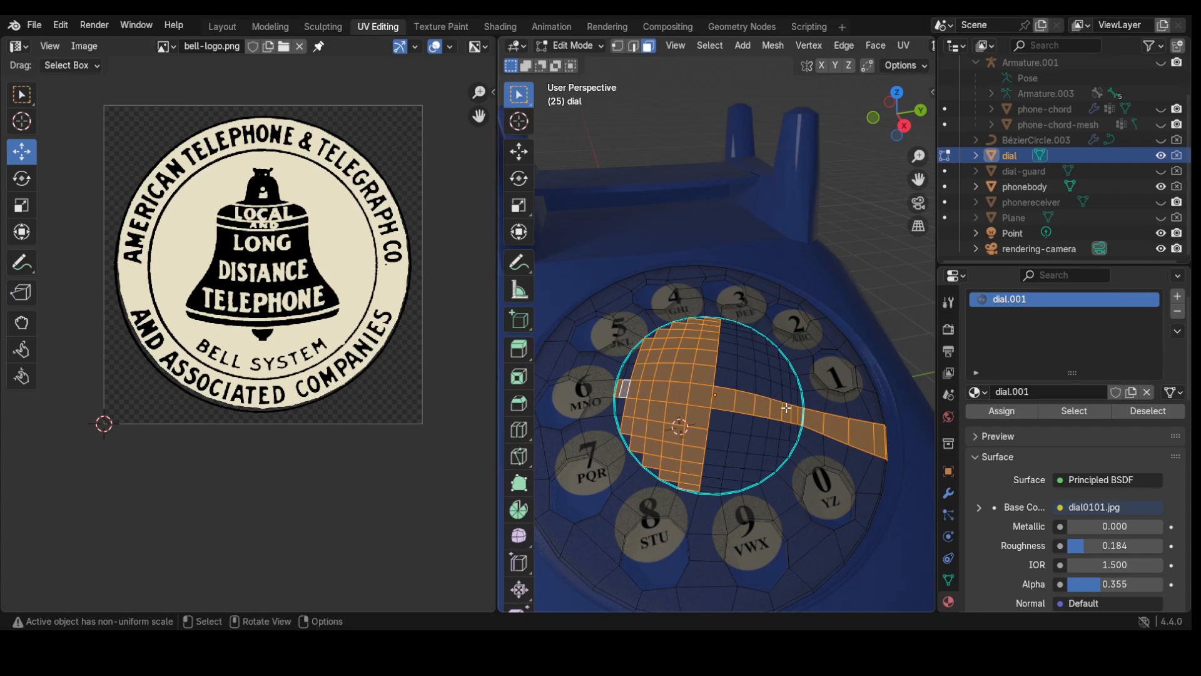
key("ctrl+z")
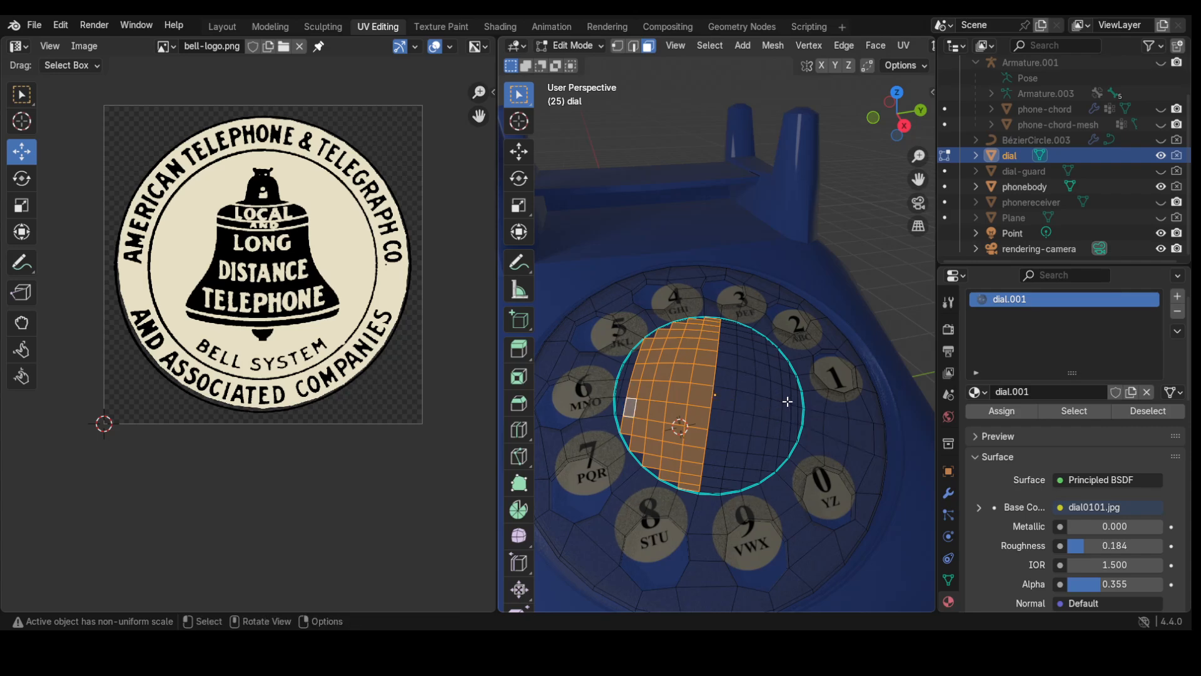
- Add the next two center disc face loops toward number 1 to the selection, plus one crosswise row reaching the disc's edge
left_click(722, 417, "alt+shift")
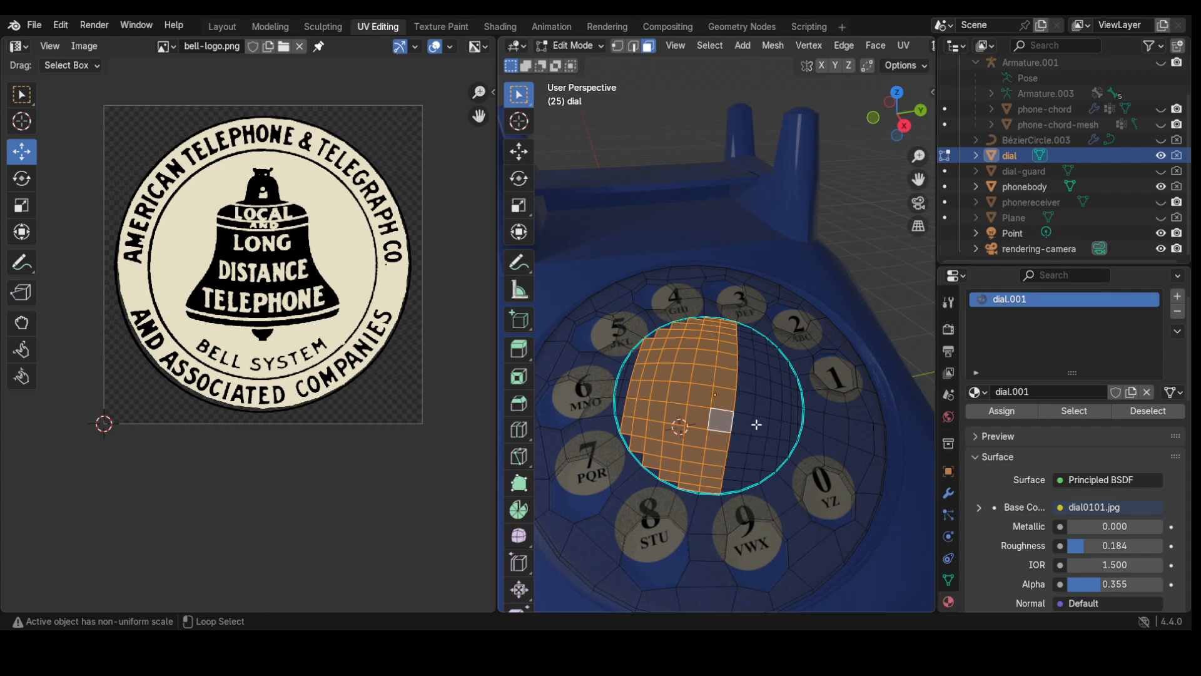
left_click(754, 425, "alt+shift")
left_click(761, 427, "alt+shift")
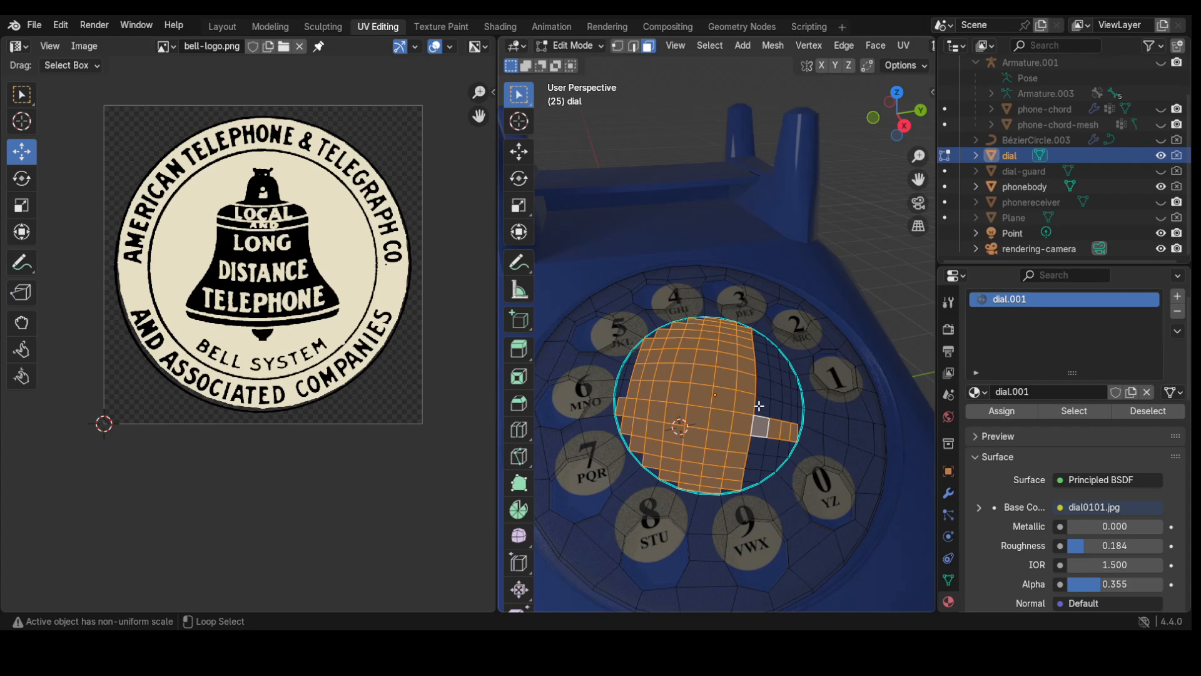
left_click(759, 407, "alt+shift")
left_click(759, 404, "alt+shift")
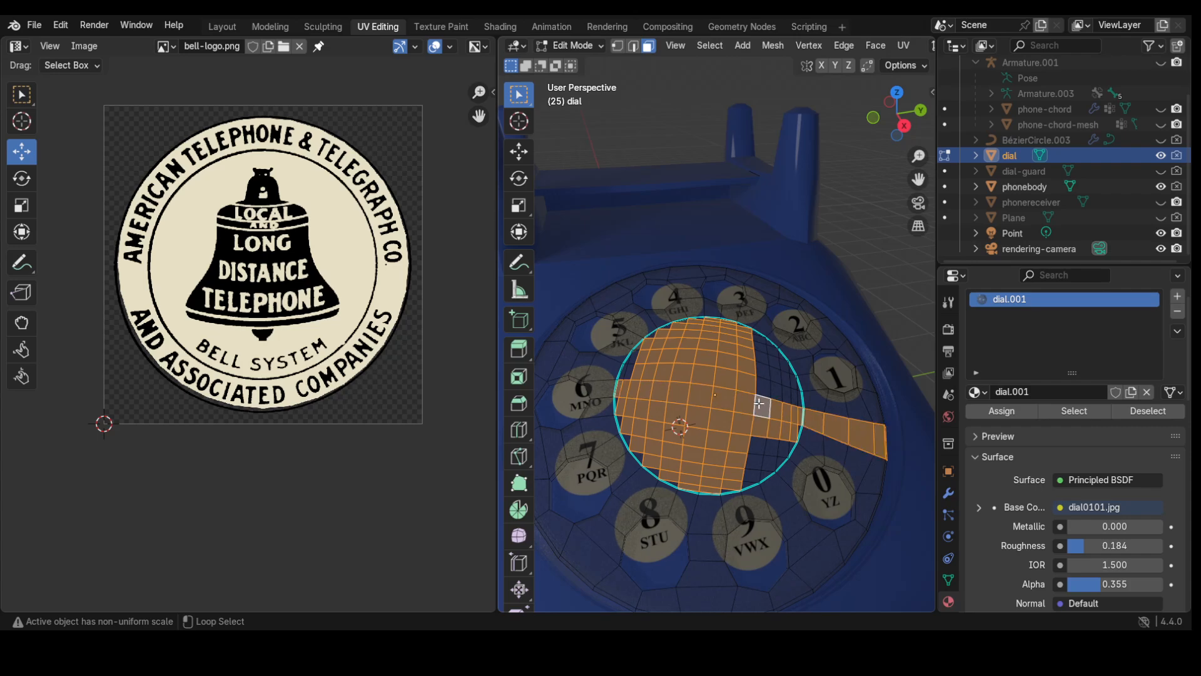
left_click(758, 403, "alt+shift")
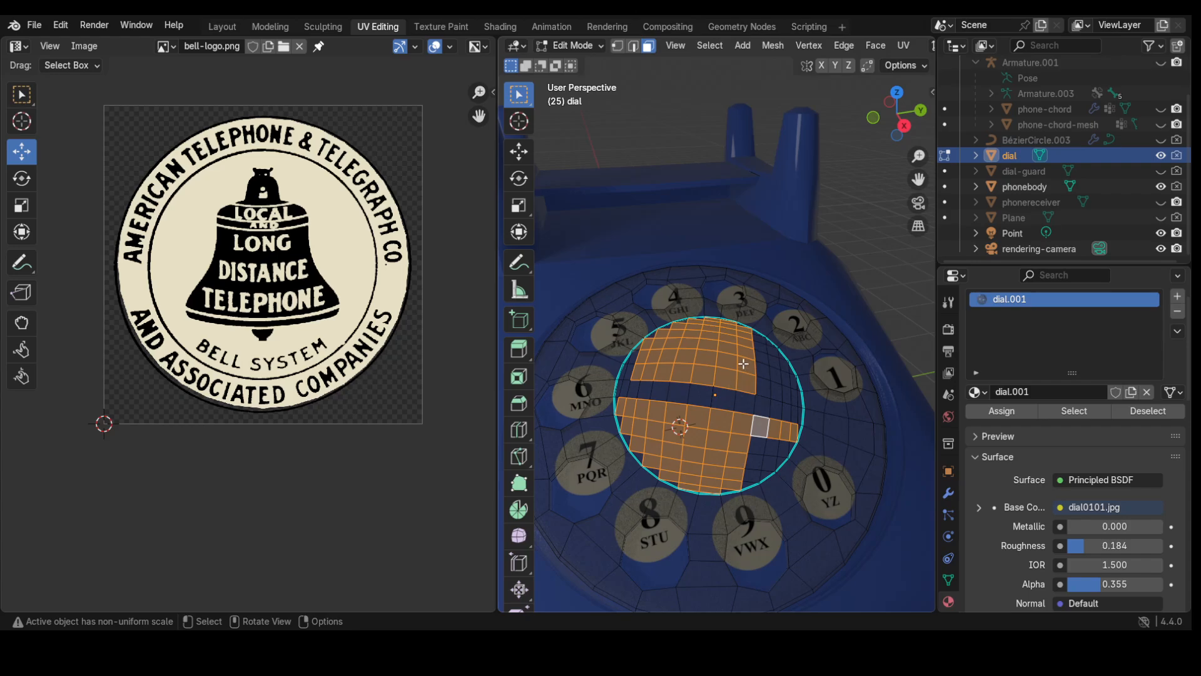
- Reselect the emptied crosswise row of the center disc, from its edge face by number 6 to its edge face below number 1
scroll(657, 383, "up", 4)
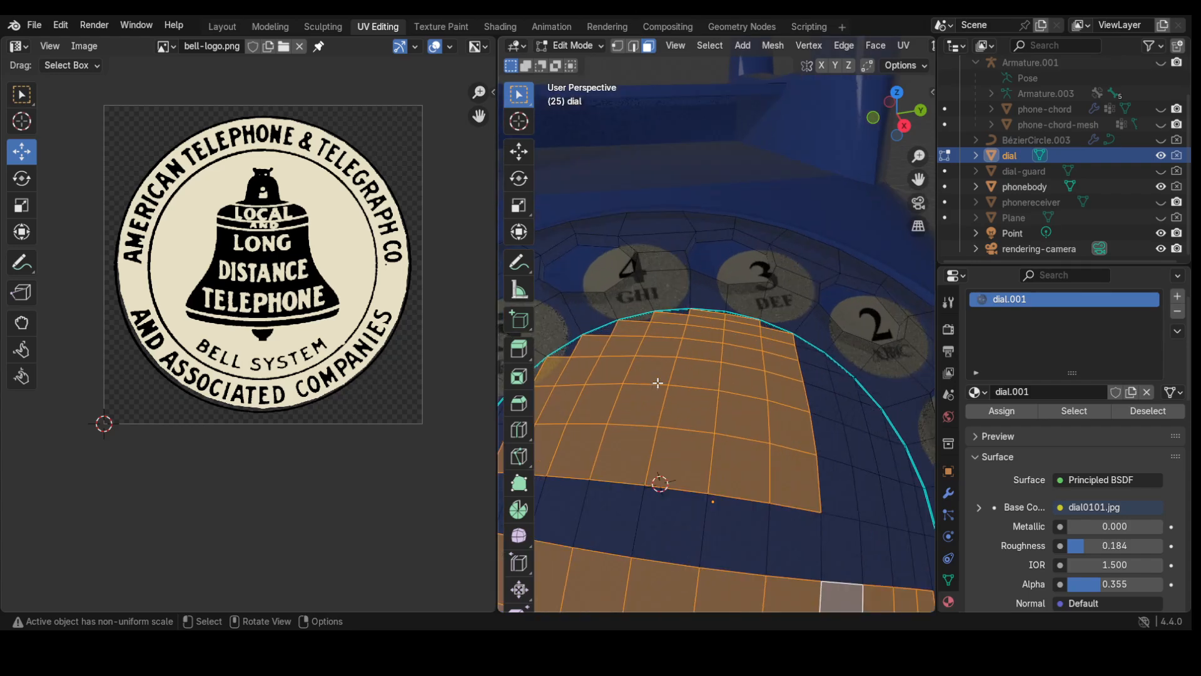
scroll(623, 462, "down", 2)
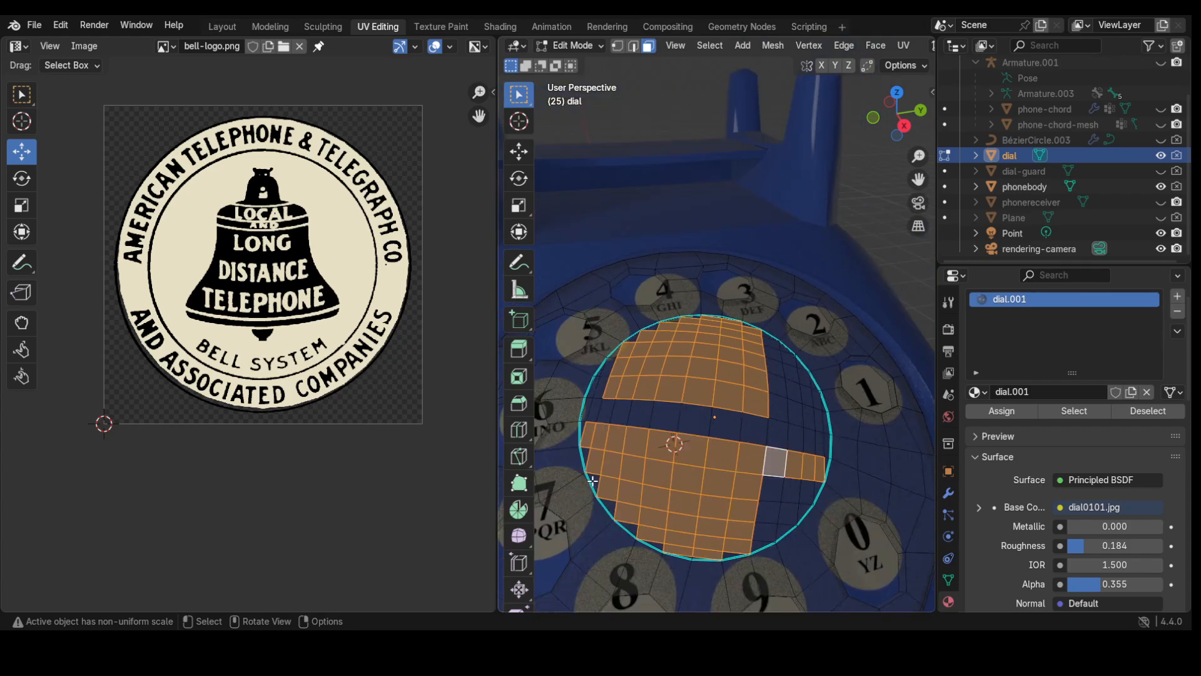
left_click(584, 410, "shift")
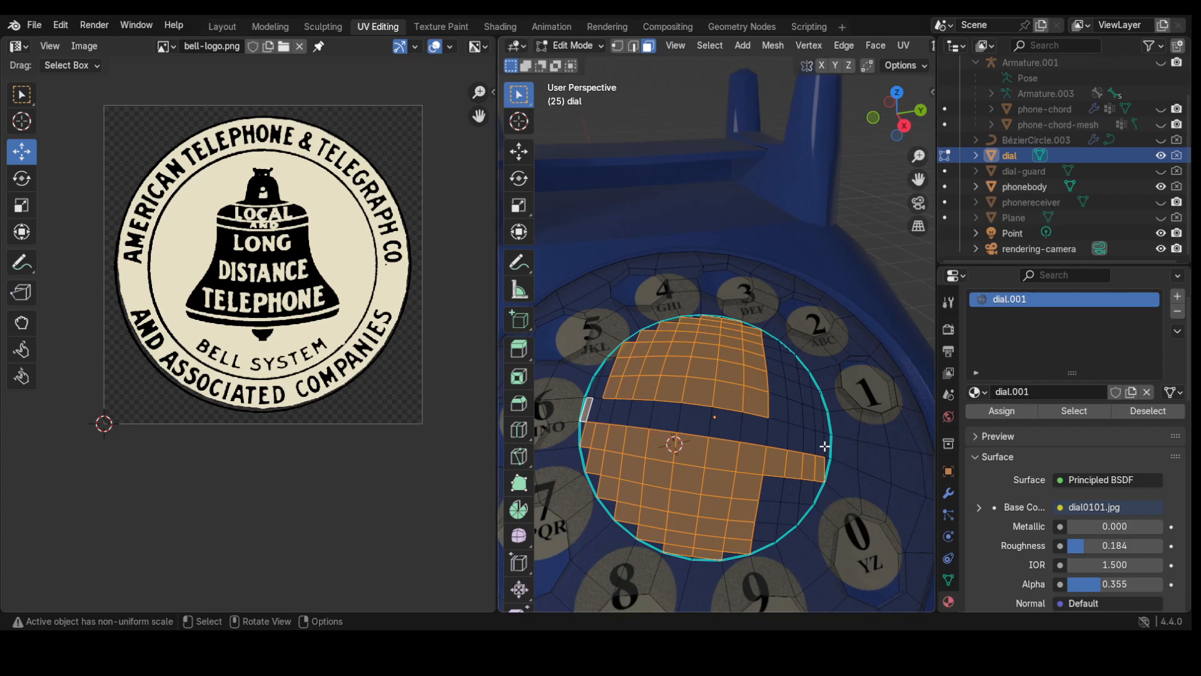
scroll(825, 446, "up", 2)
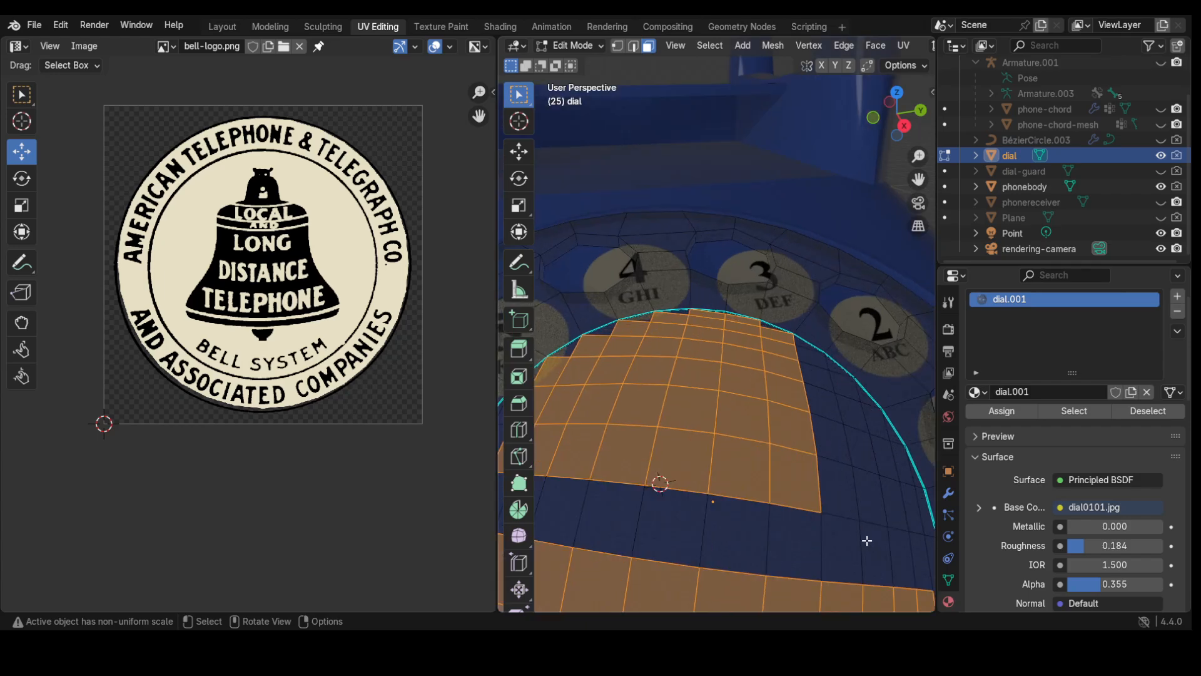
middle_click_drag(867, 540, 775, 501, "shift")
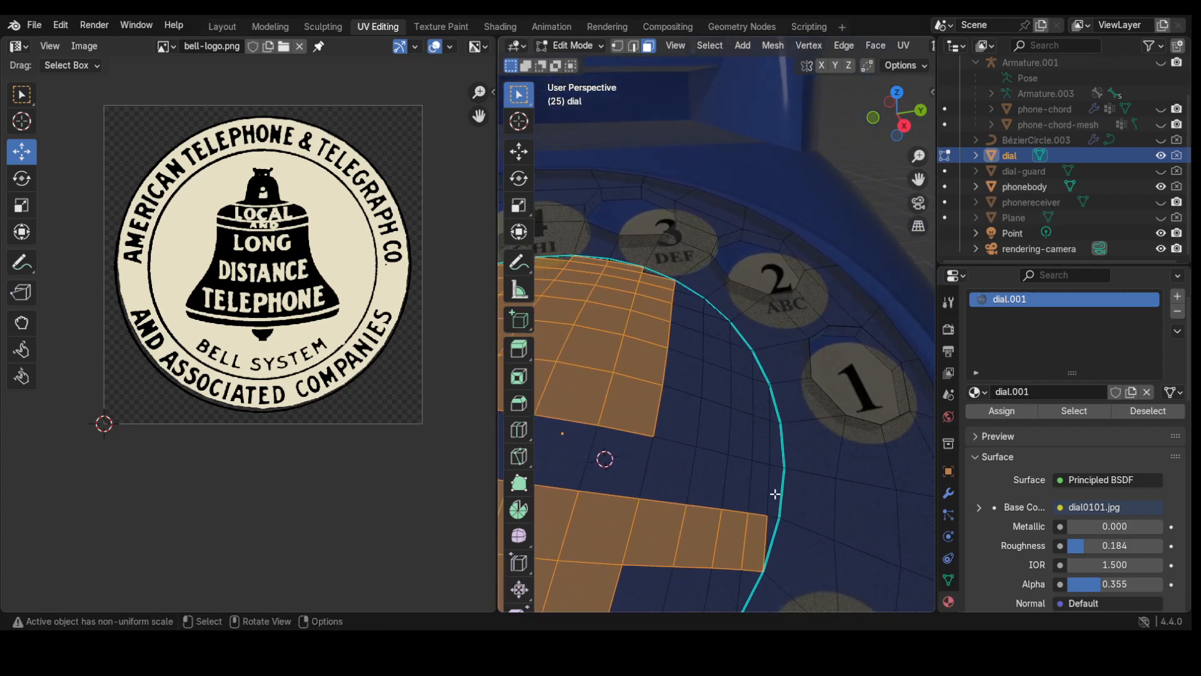
left_click(775, 494, "ctrl")
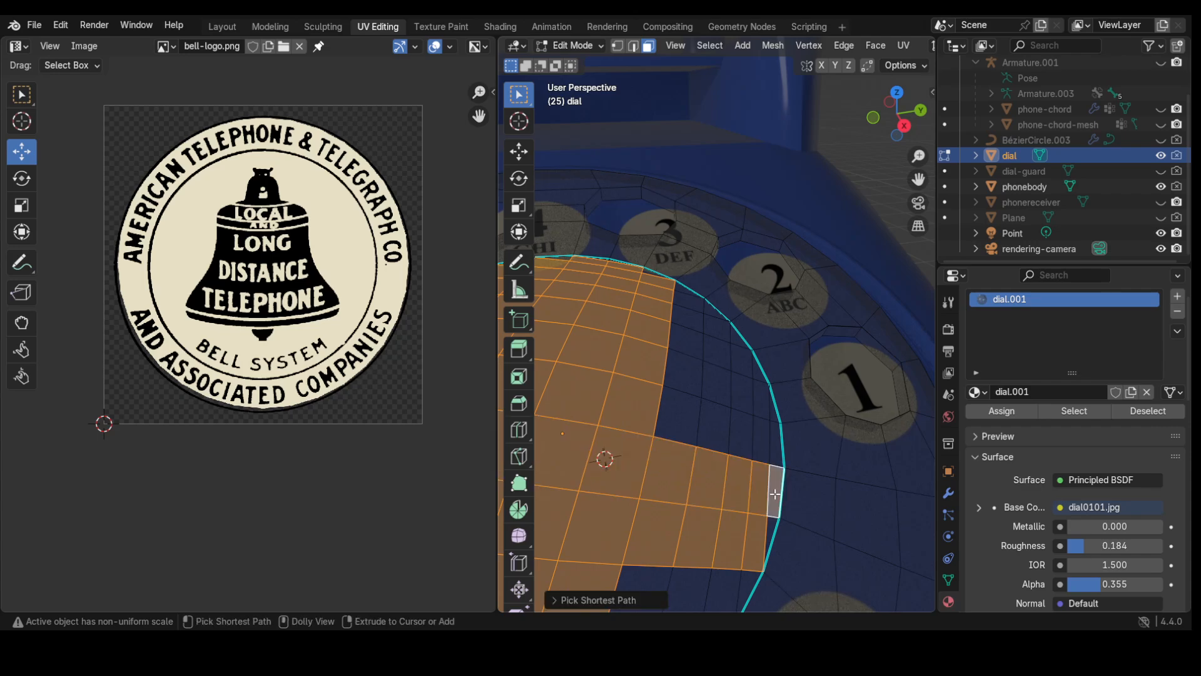
- Add the unselected rows of center disc faces on the side facing numbers 1 and 2, row by row out to the rim
left_click(675, 426, "ctrl")
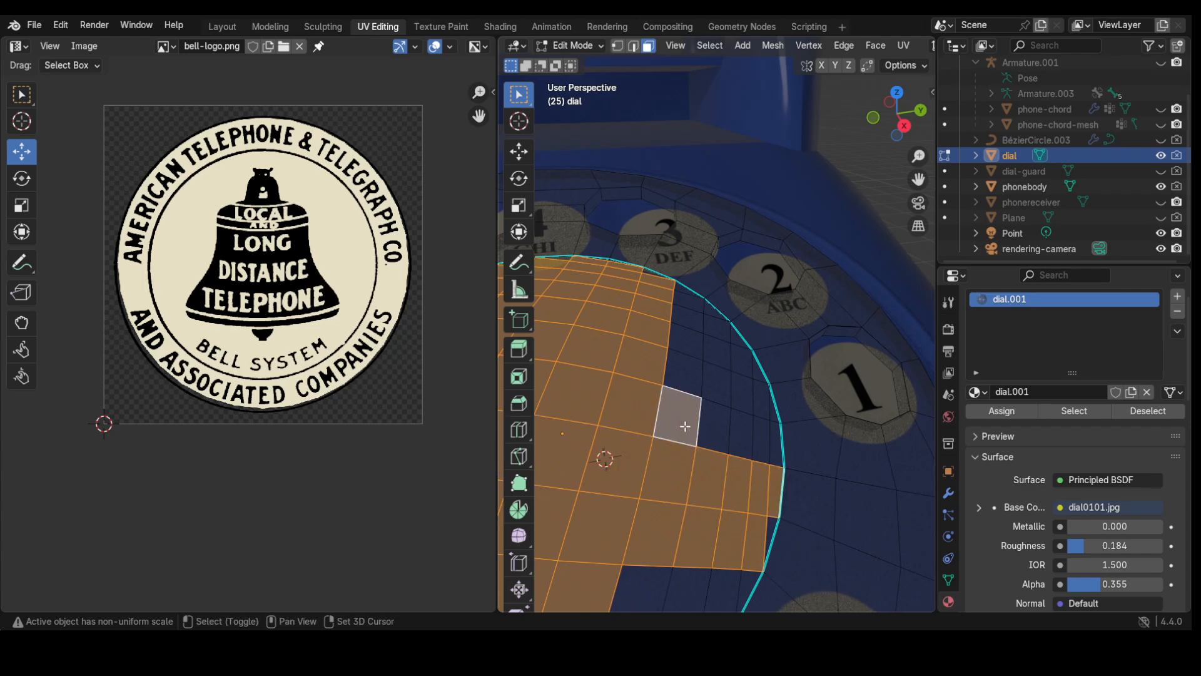
left_click(776, 450, "ctrl")
left_click(682, 368, "ctrl")
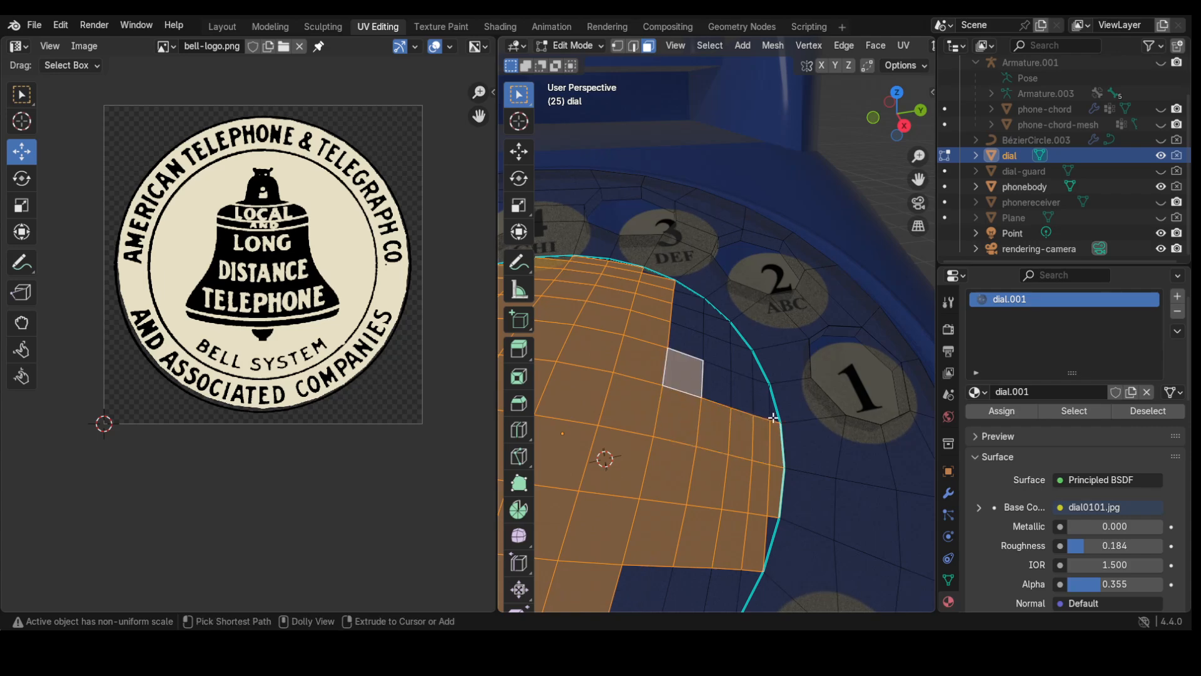
left_click(773, 406, "ctrl")
left_click(691, 320, "shift")
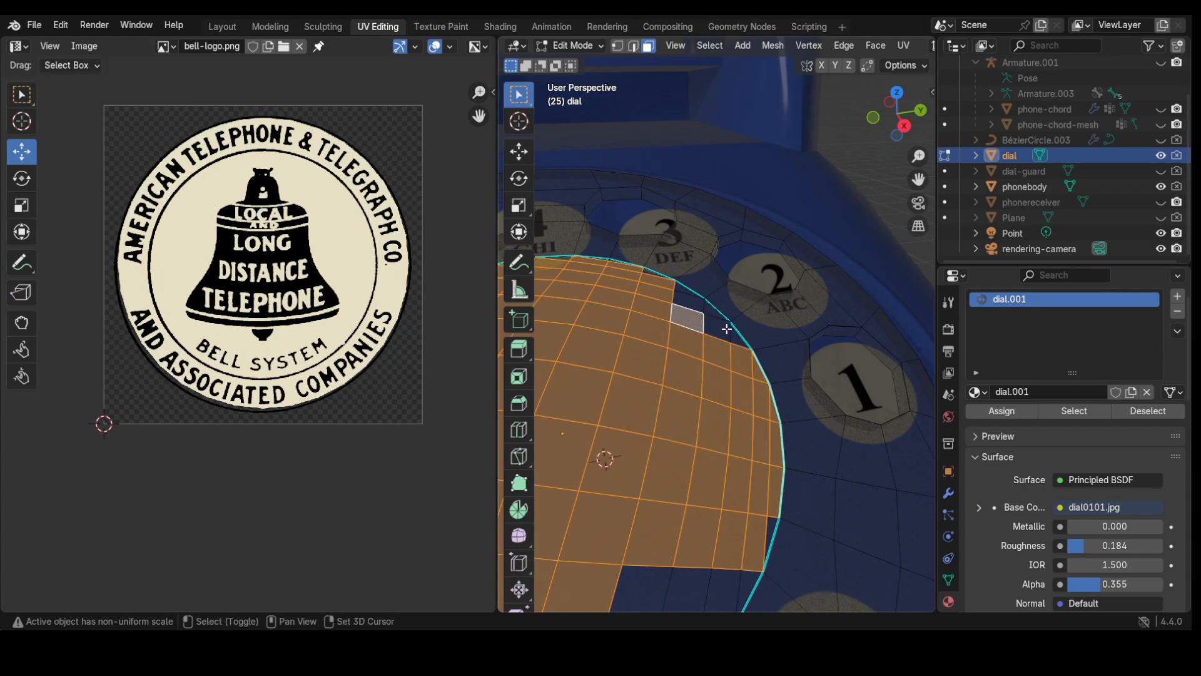
left_click(736, 336, "ctrl")
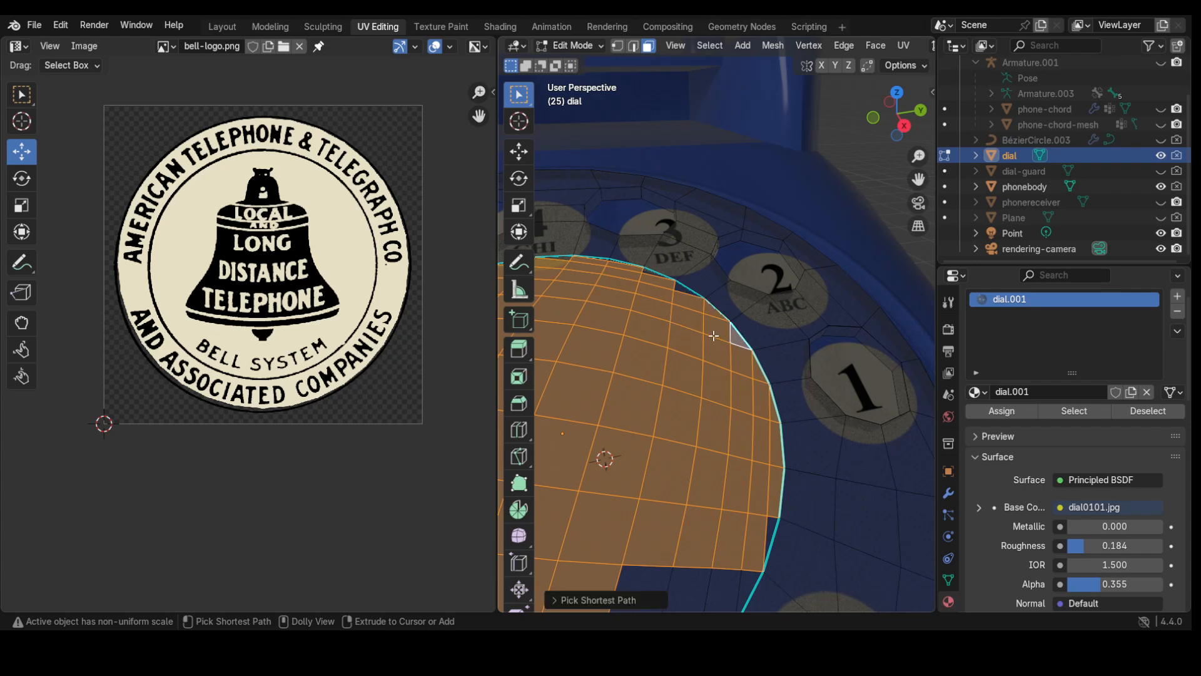
- Add the leftover rim faces of the center disc near numbers 2, 3 and 4, and the one below number 1
left_click(682, 290, "shift")
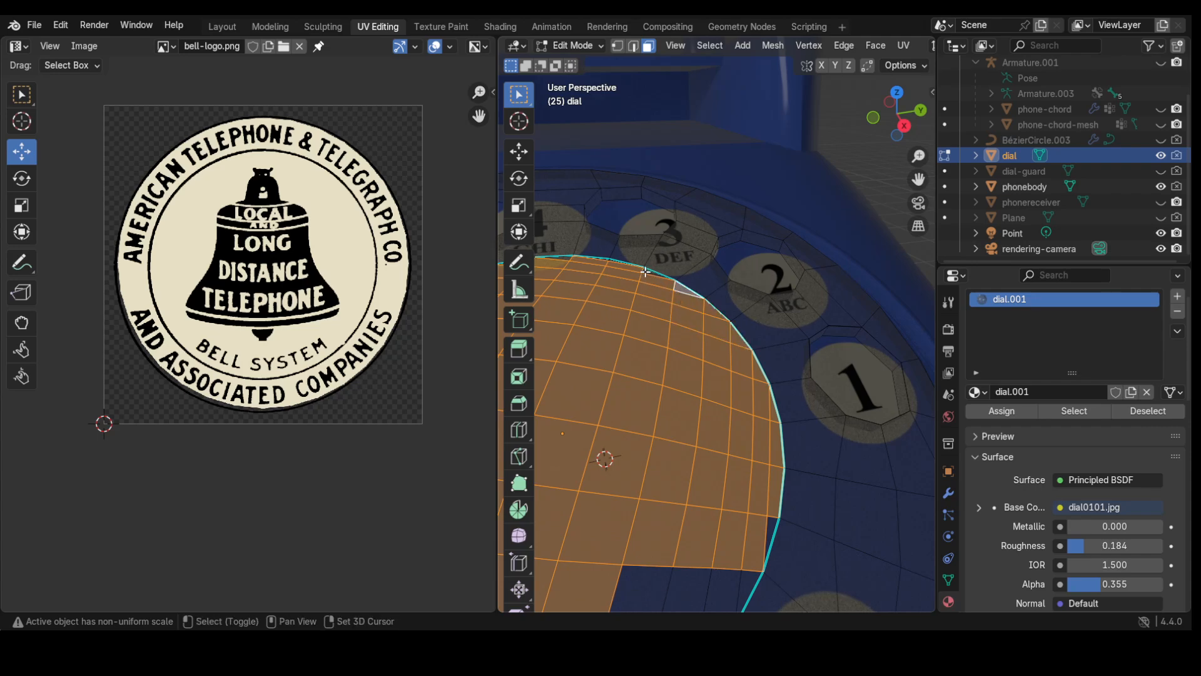
left_click(646, 272, "shift")
left_click(560, 258, "shift")
left_click(772, 526, "shift")
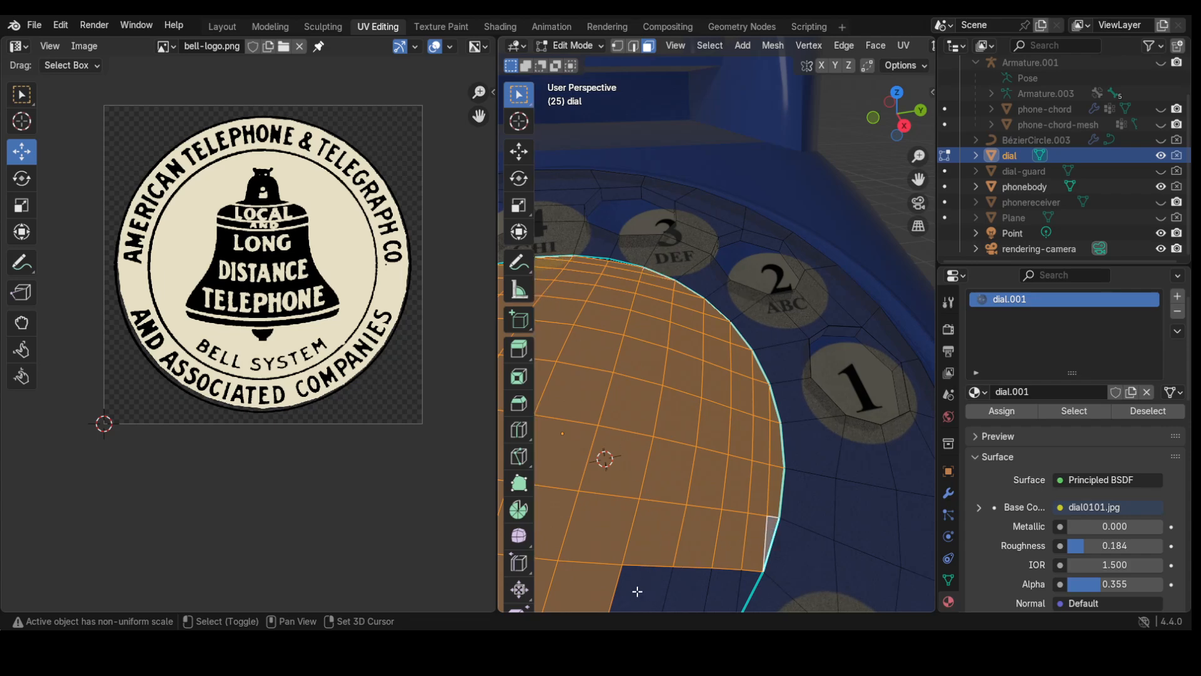
- Add the unselected center disc faces on the side facing numbers 0 and 9 to the selection
left_click(637, 587, "shift")
left_click(749, 588, "ctrl")
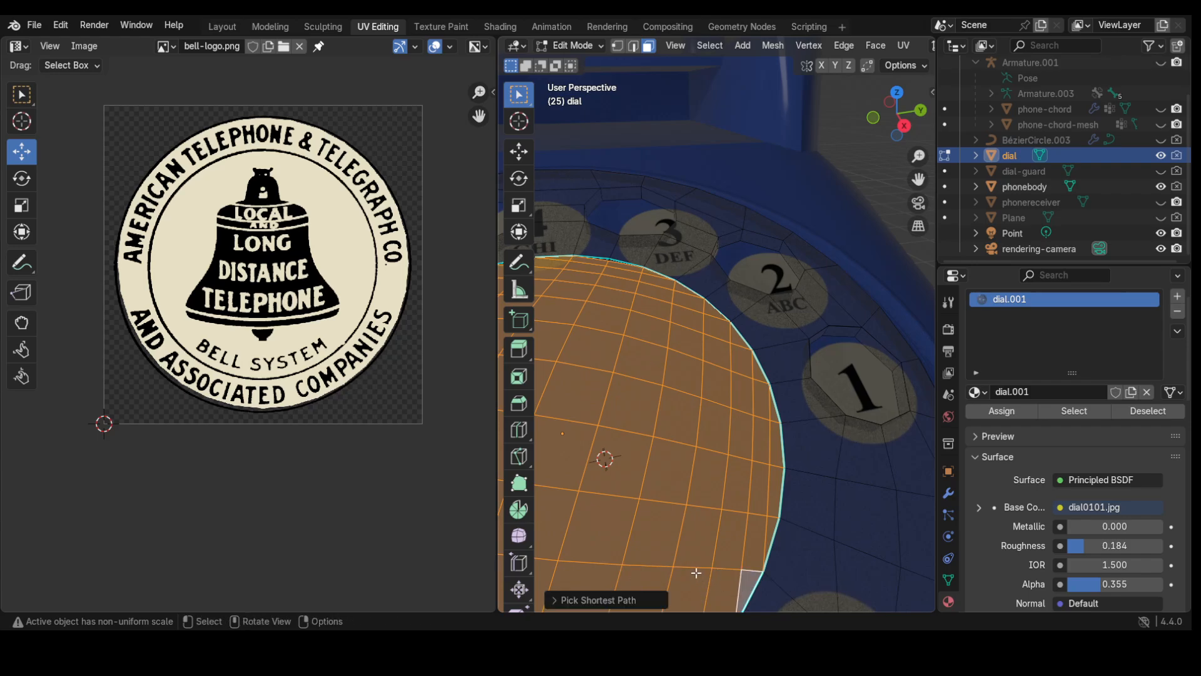
middle_click_drag(658, 556, 822, 413)
left_click(830, 410, "shift")
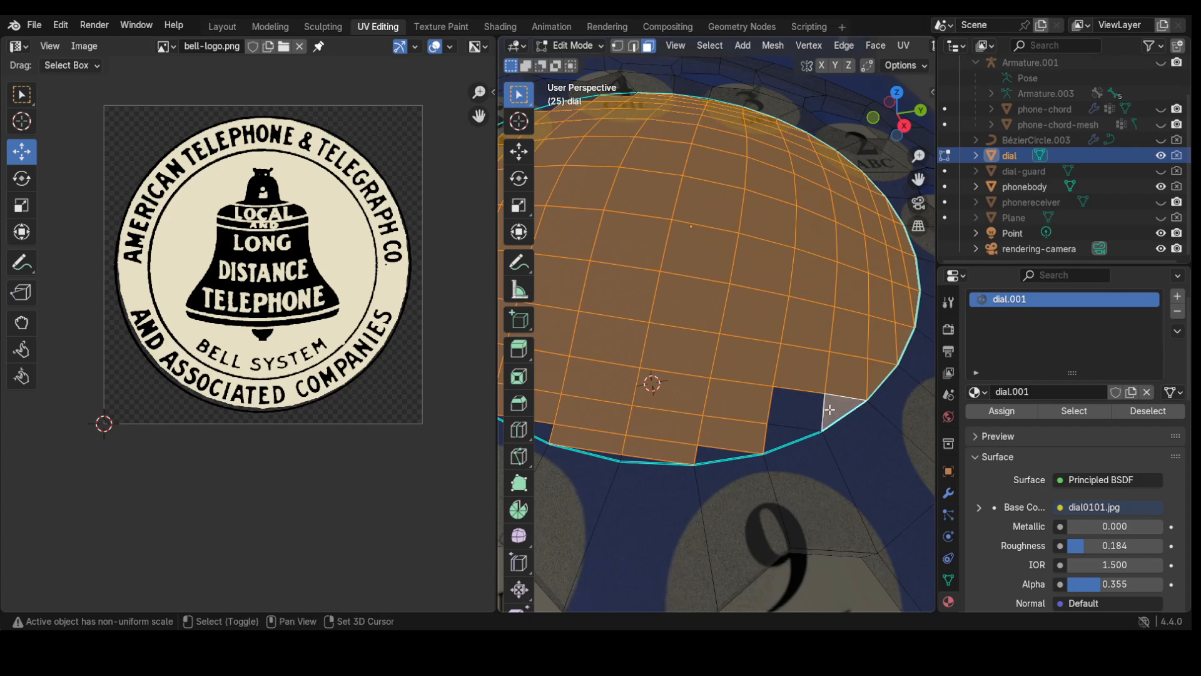
left_click(806, 407, "shift")
left_click(780, 433, "shift")
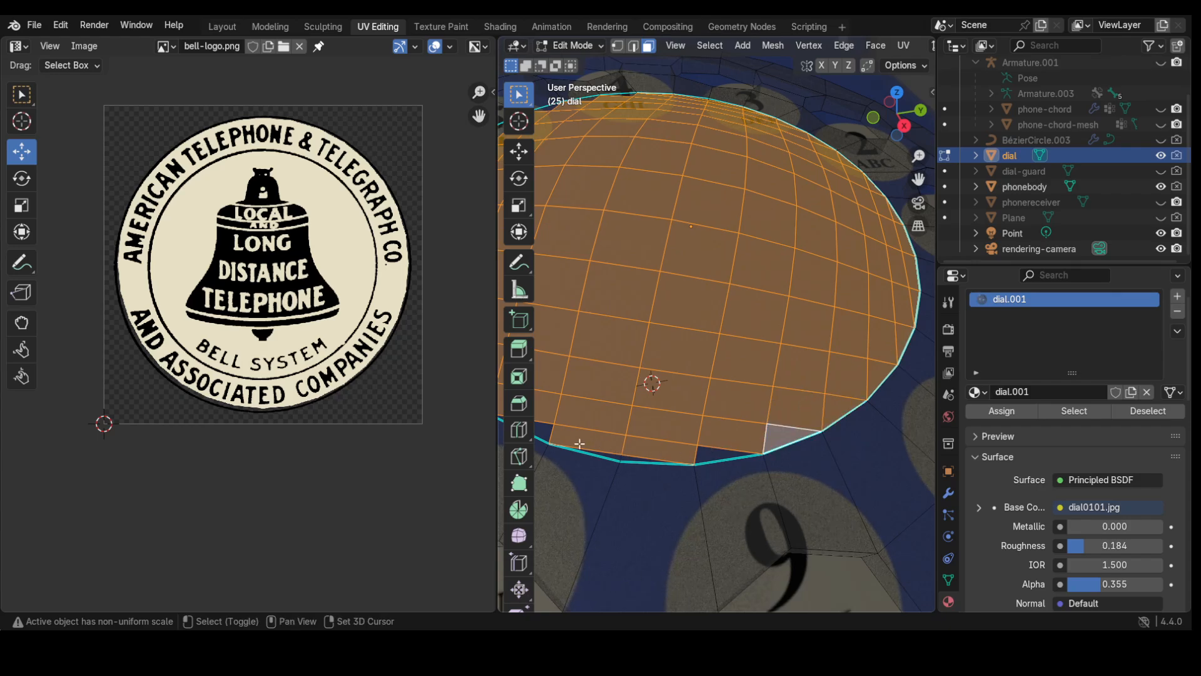
- Add the small leftover rim faces of the center disc along numbers 9, 8 and 7 to the selection
left_click(625, 458, "shift")
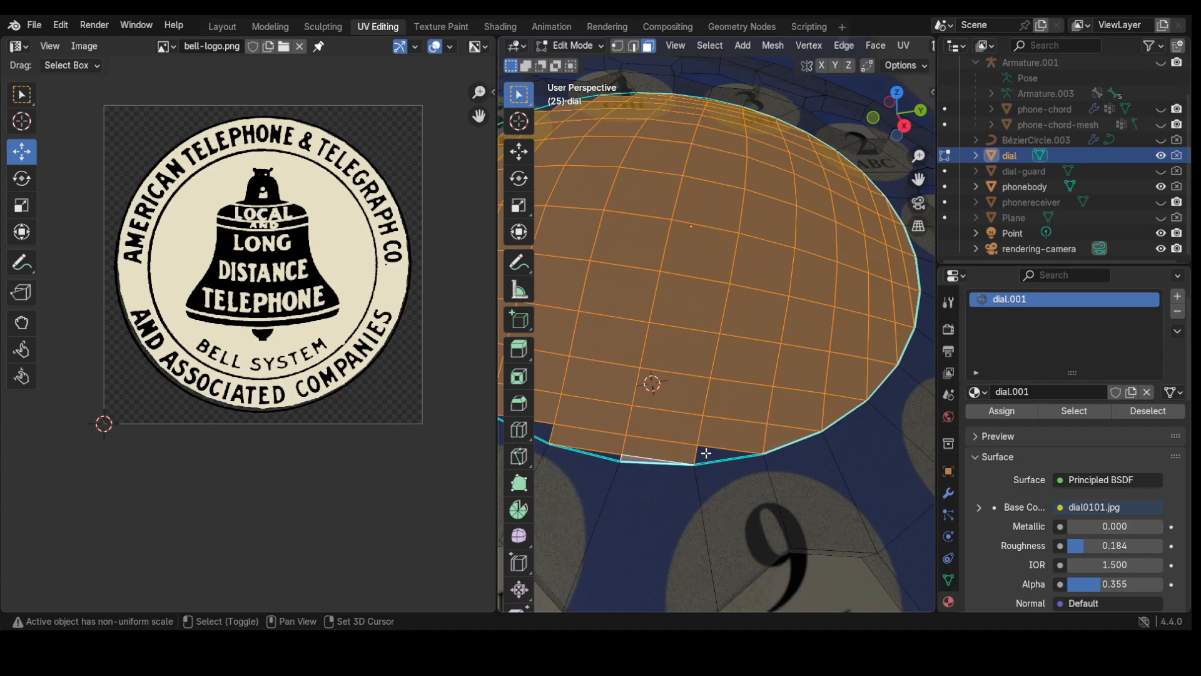
left_click(708, 454, "shift")
left_click(541, 433, "shift")
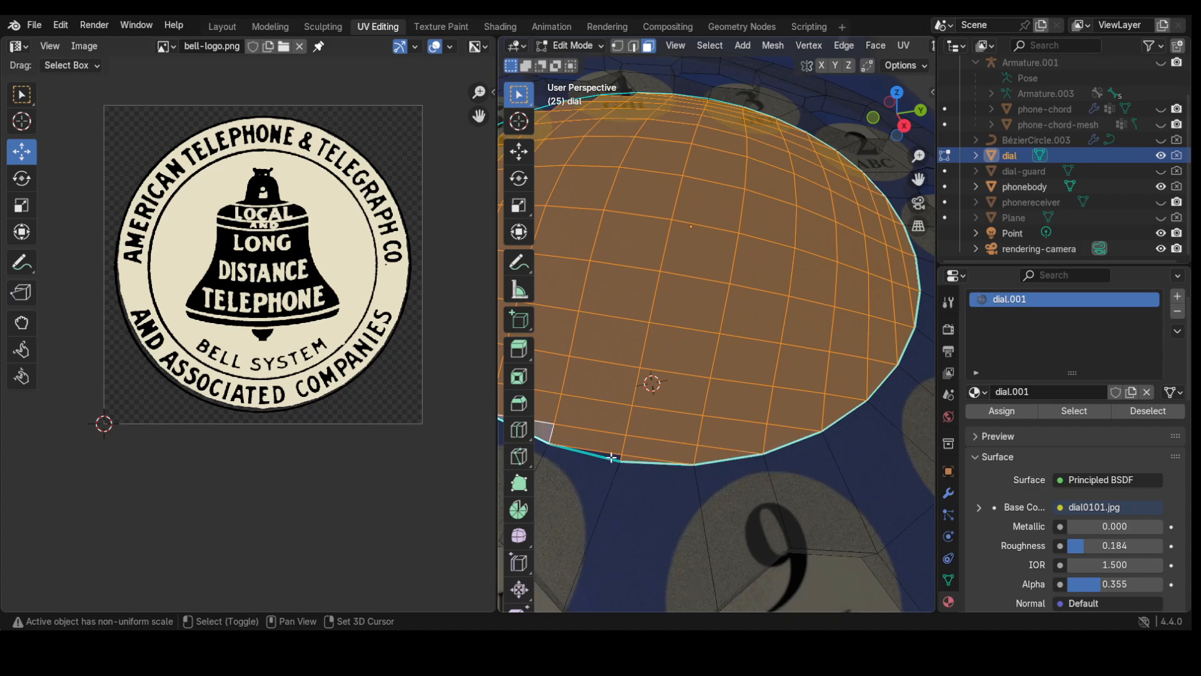
middle_click_drag(585, 445, 706, 528)
left_click(730, 512, "shift")
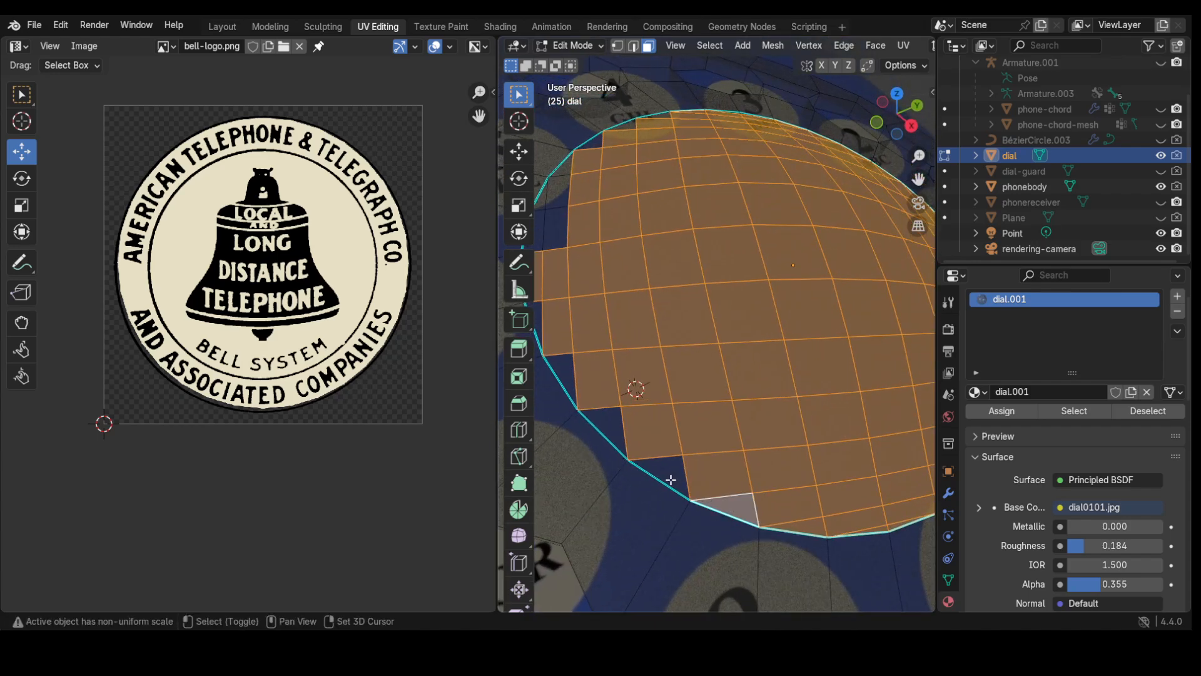
left_click(666, 477, "shift")
left_click(610, 426, "shift")
left_click(560, 379, "shift")
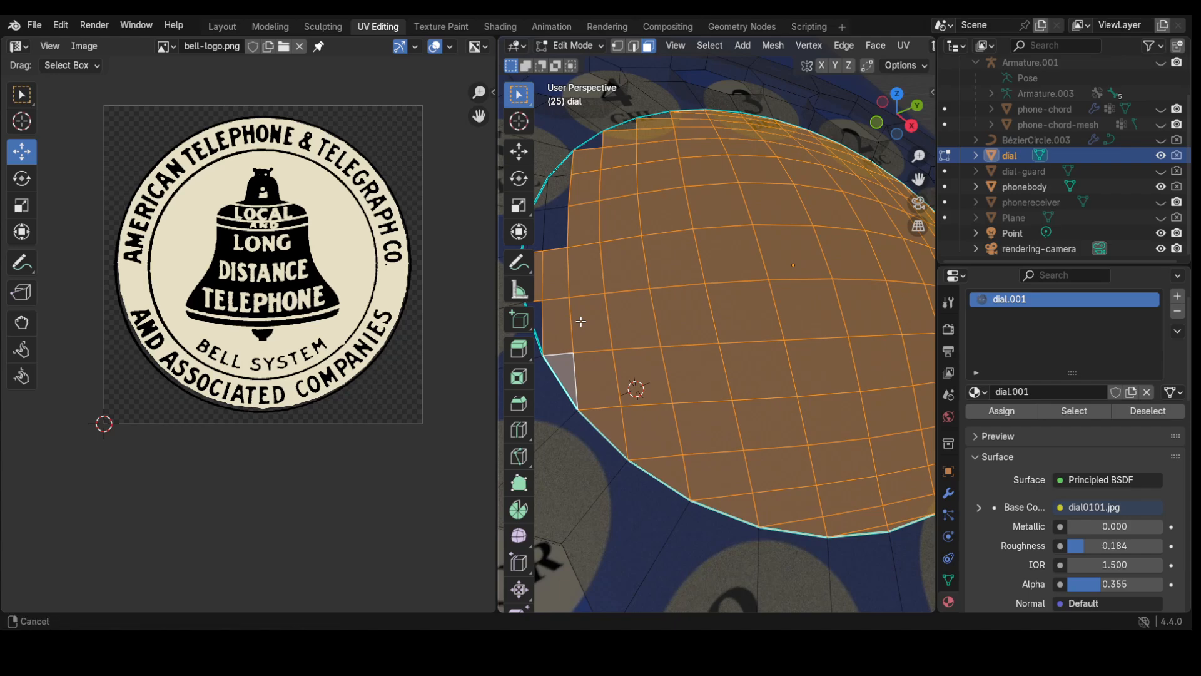
- Complete the center disc selection with the leftover edge faces along numbers 6, 5 and 4
middle_click_drag(580, 321, 594, 323, "shift")
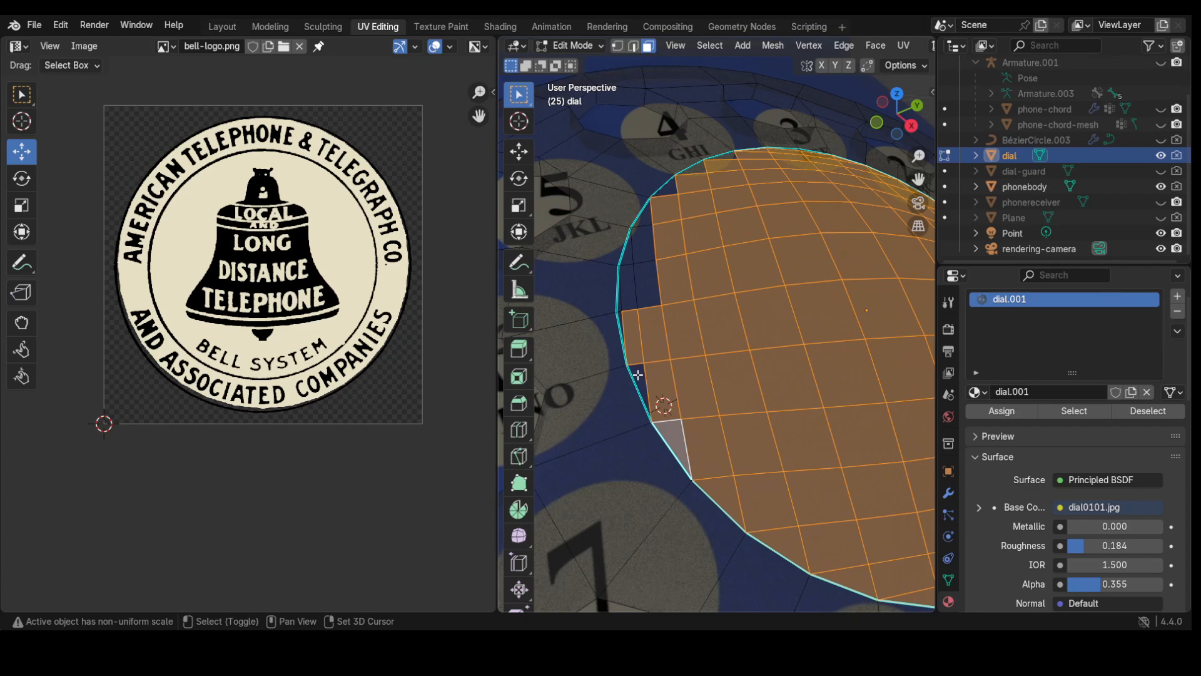
left_click(637, 374, "shift")
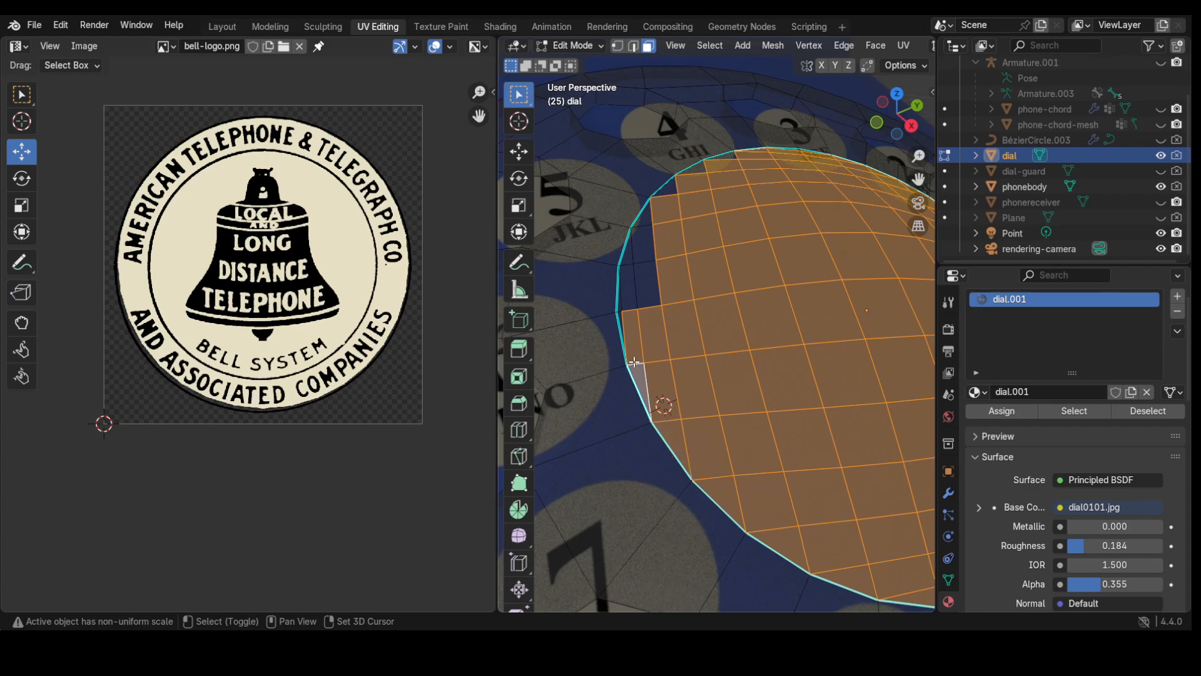
left_click(644, 286, "shift")
left_click(638, 244, "shift")
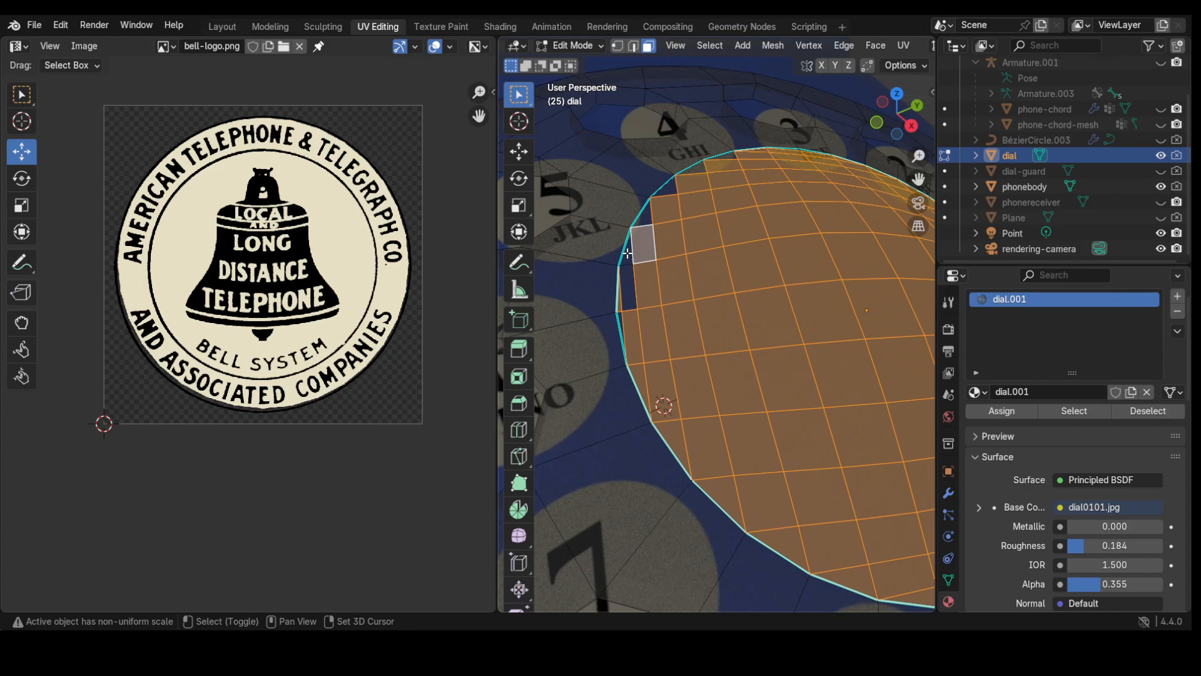
left_click(627, 252, "shift")
left_click(627, 285, "shift")
left_click(648, 218, "shift")
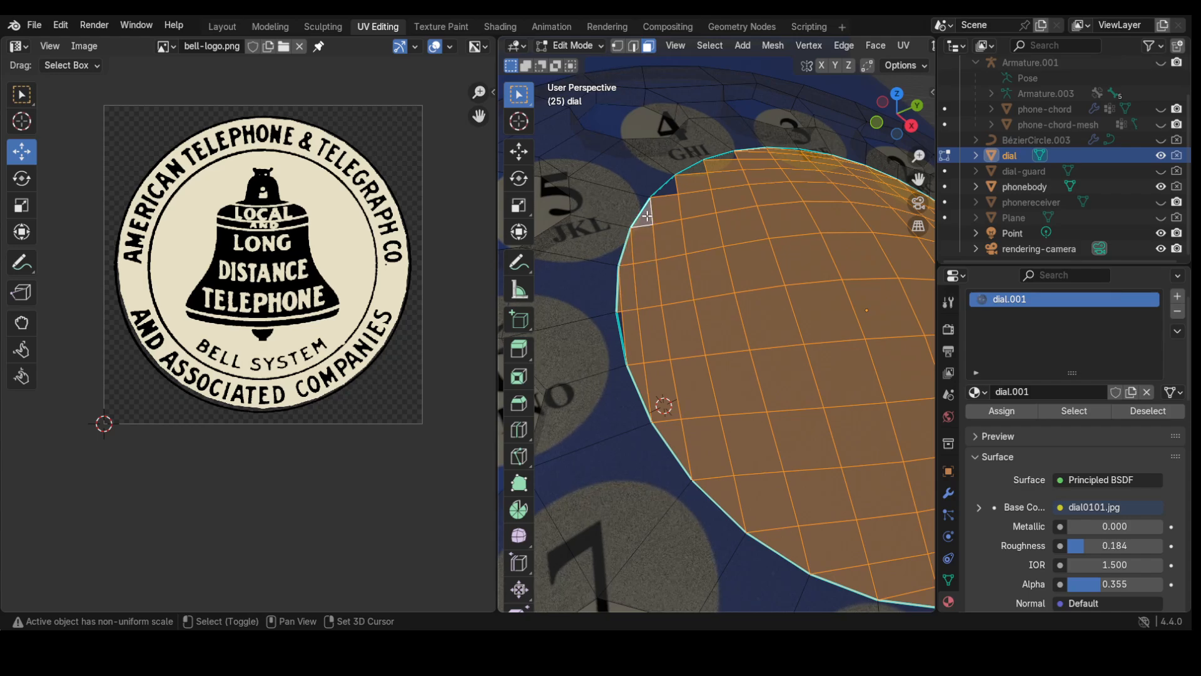
left_click(669, 191, "shift")
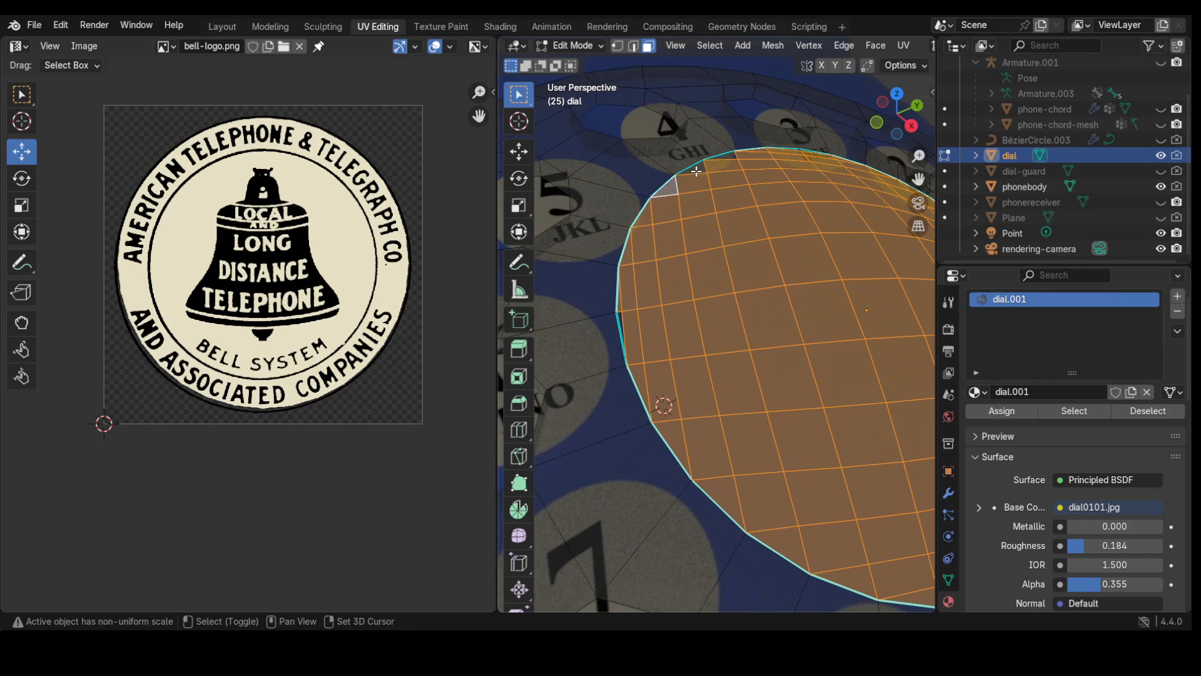
left_click(696, 169, "shift")
- Unwrap the selected center disc faces with the Minimum Stretch method
middle_click_drag(753, 182, 686, 231)
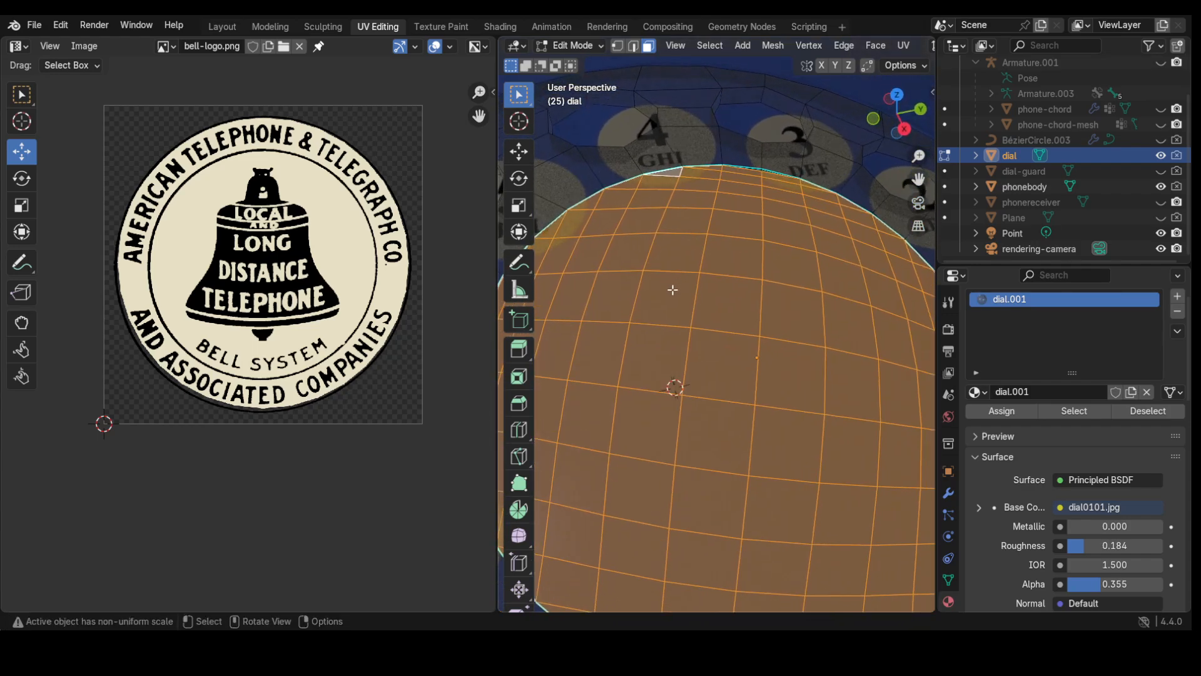
scroll(672, 293, "down", 4)
mouse_move(675, 326)
middle_mouse_down()
mouse_move(662, 338)
mouse_move(675, 346)
middle_mouse_up()
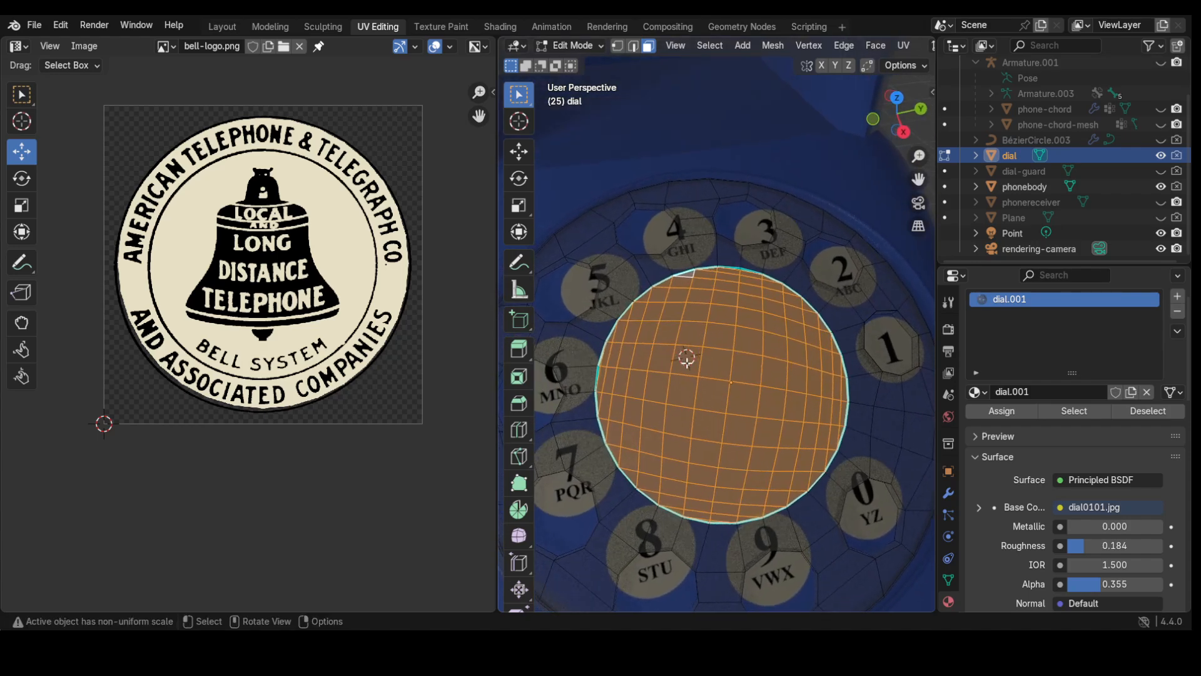
key("ctrl+f")
mouse_move(637, 457)
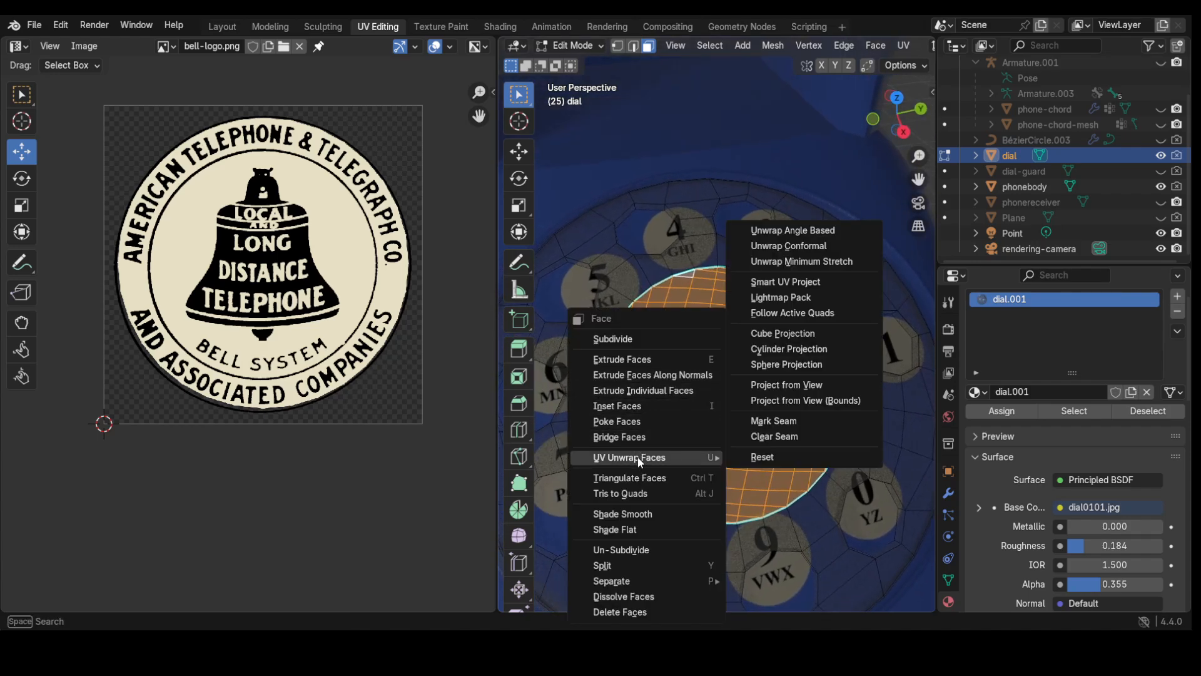
left_click(813, 261)
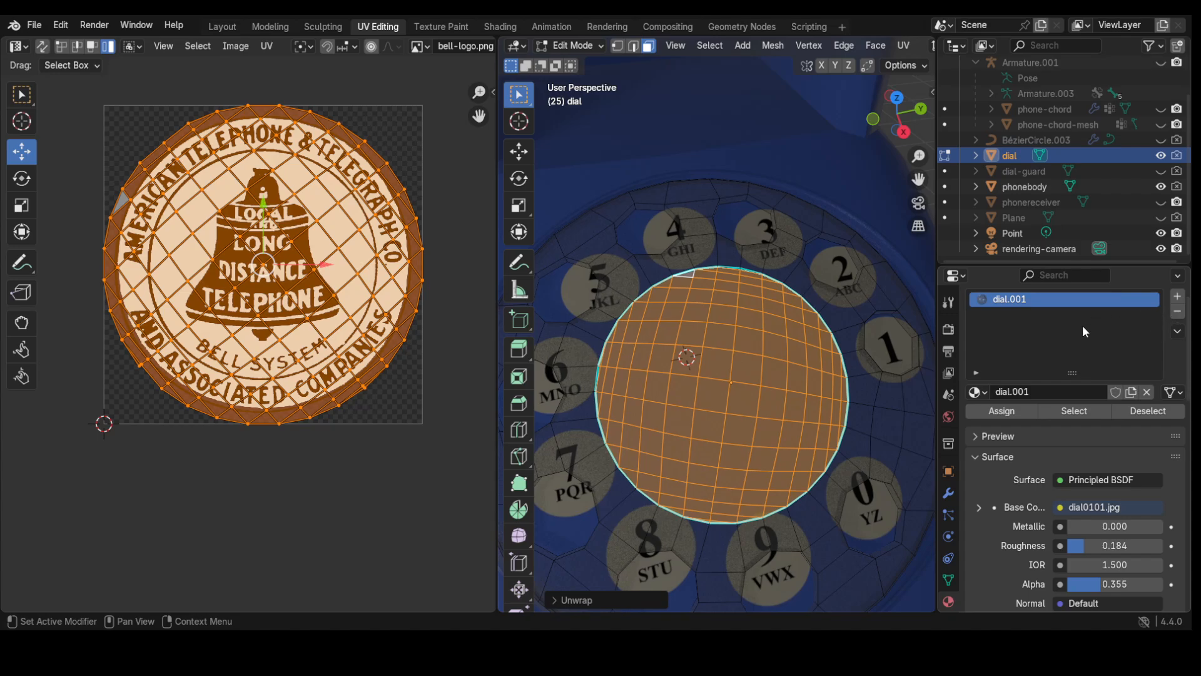
- Add a second material slot with a new material to the dial and switch to the Shading workspace
left_click(1176, 298)
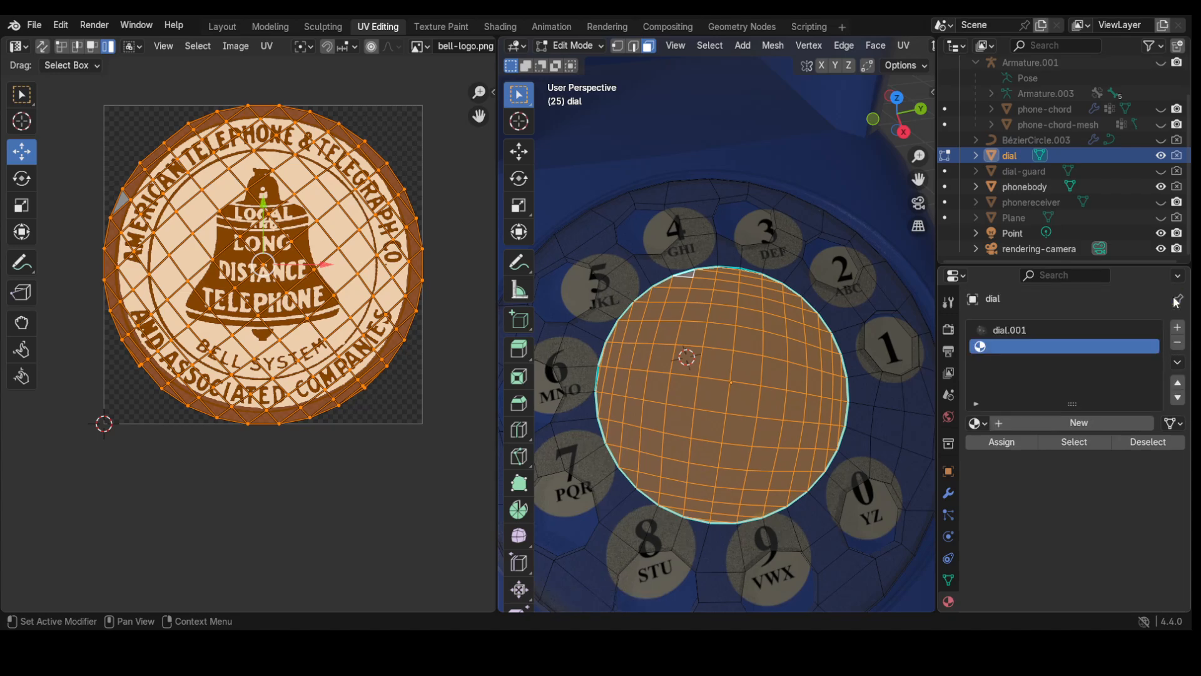
left_click(1078, 424)
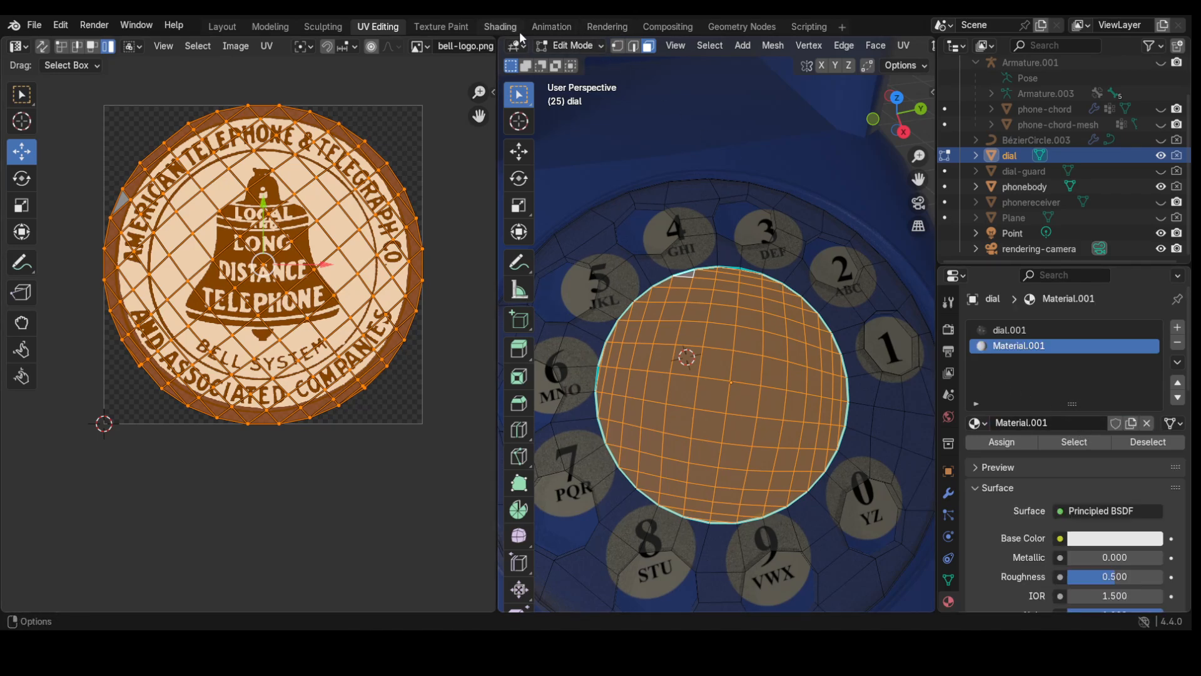
left_click(501, 27)
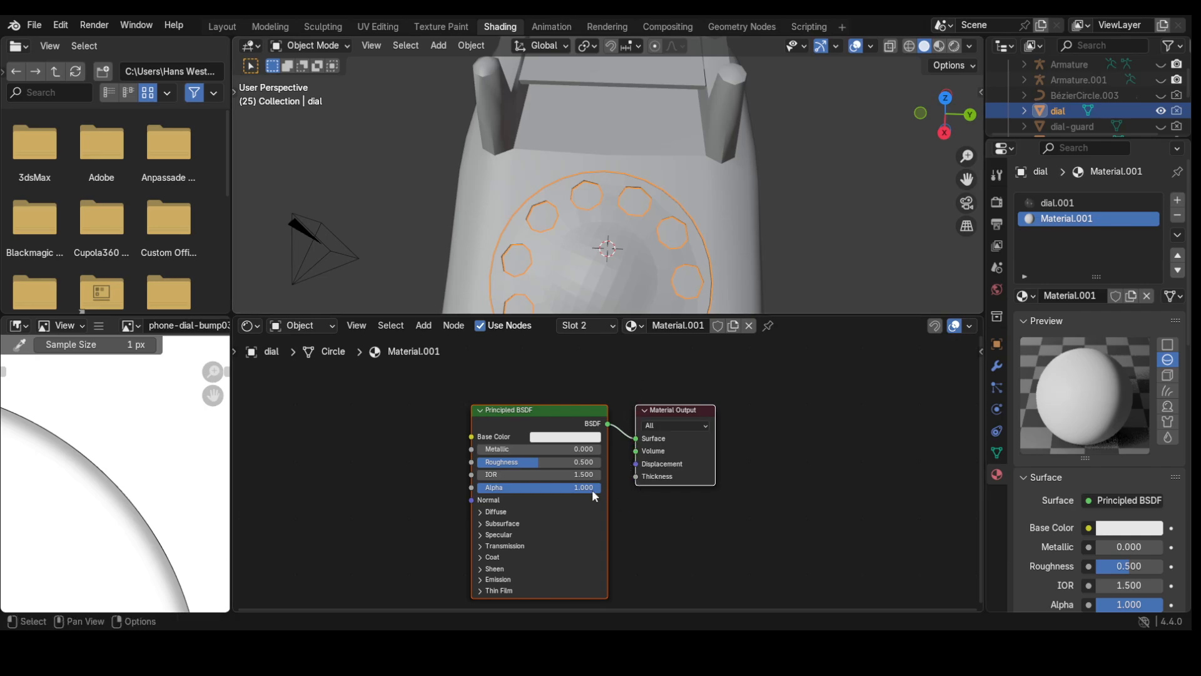
- Spread out the shader nodes of the dial's second material and add an Image Texture node using bell-logo.png
left_click_drag(674, 411, 787, 390)
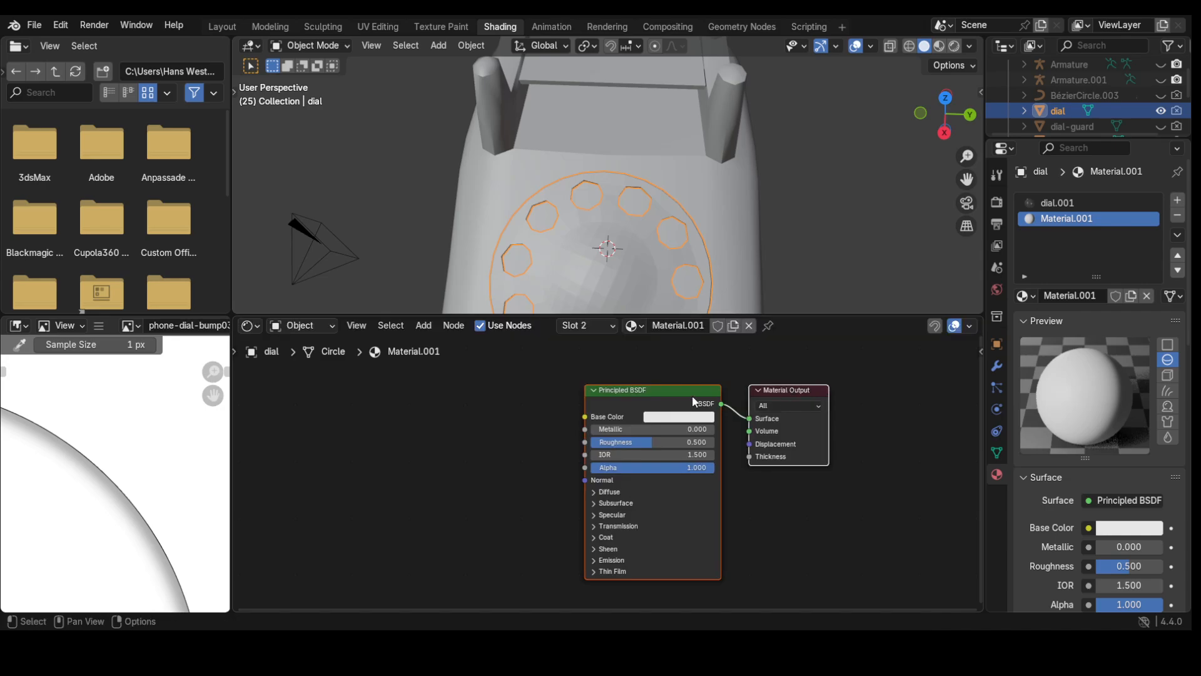
left_click(527, 449)
left_click_drag(638, 390, 610, 382)
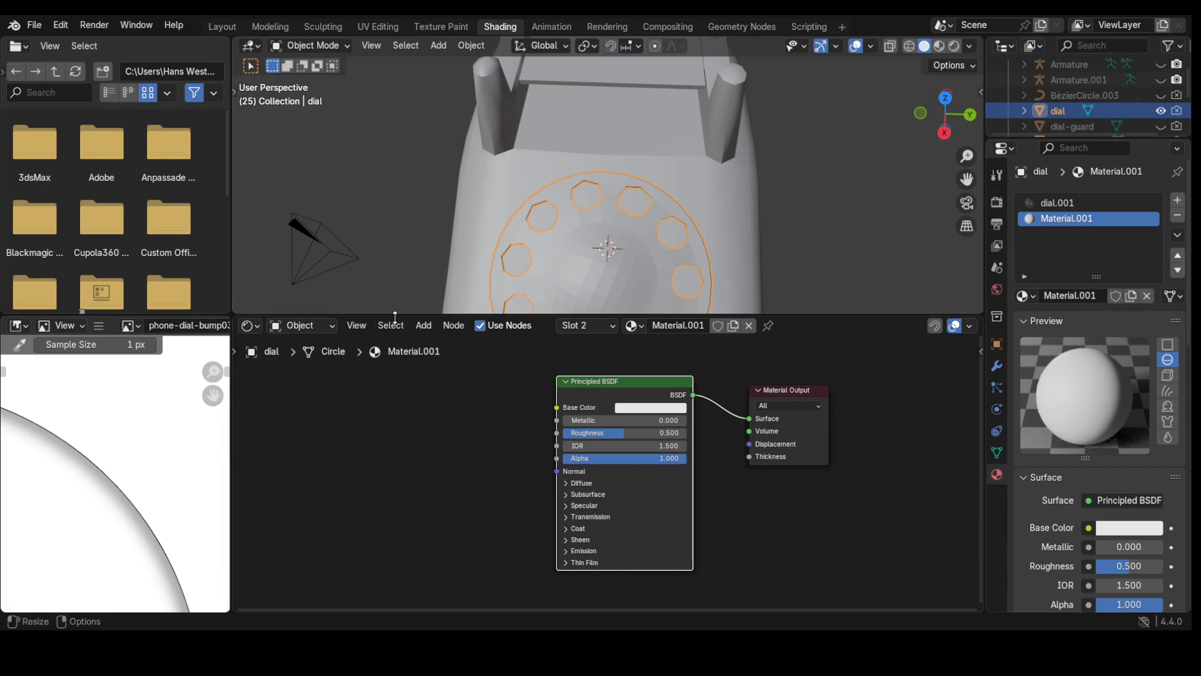
left_click(424, 327)
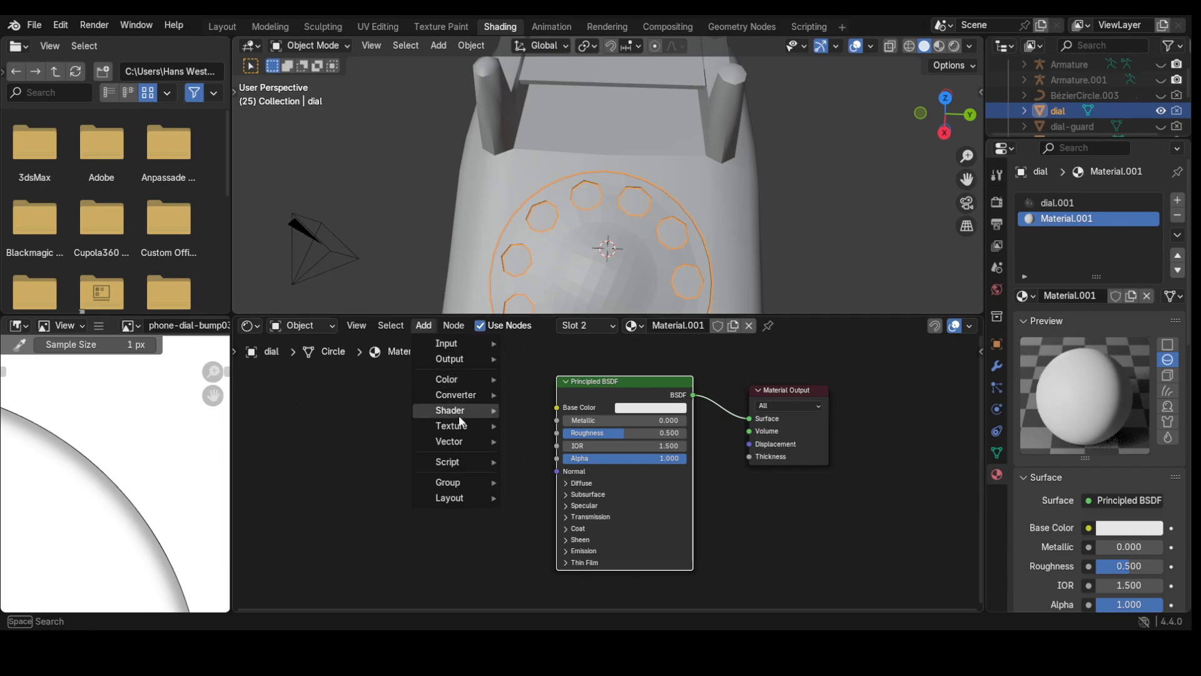
mouse_move(462, 428)
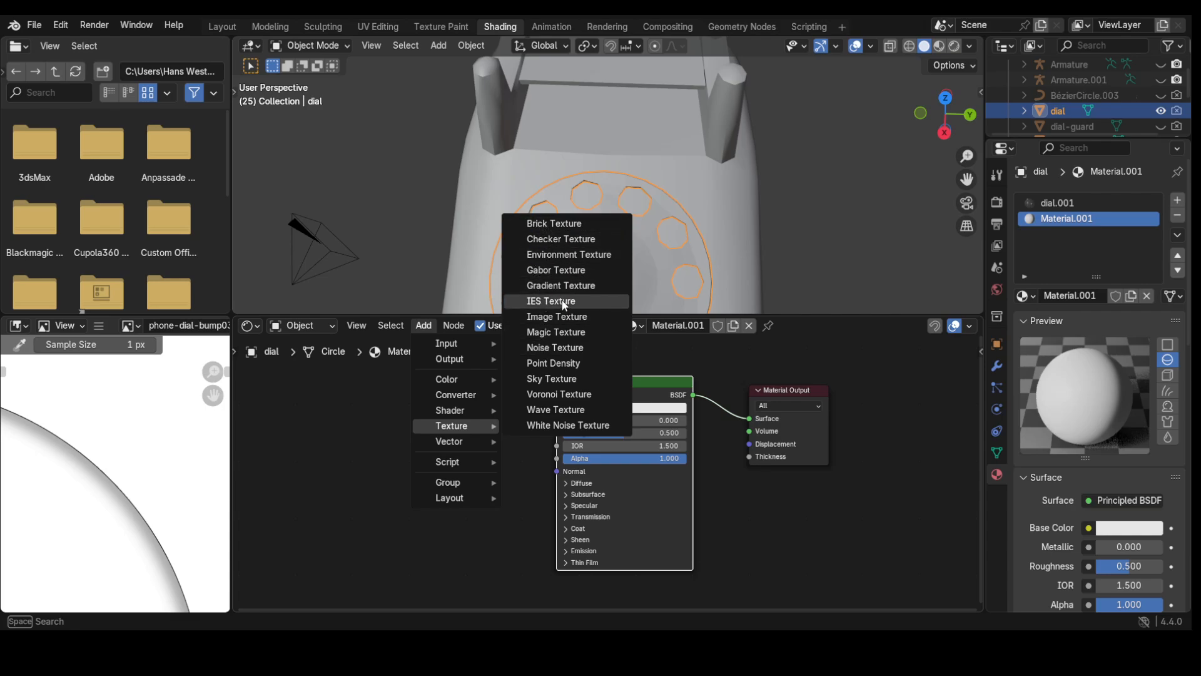
left_click(566, 318)
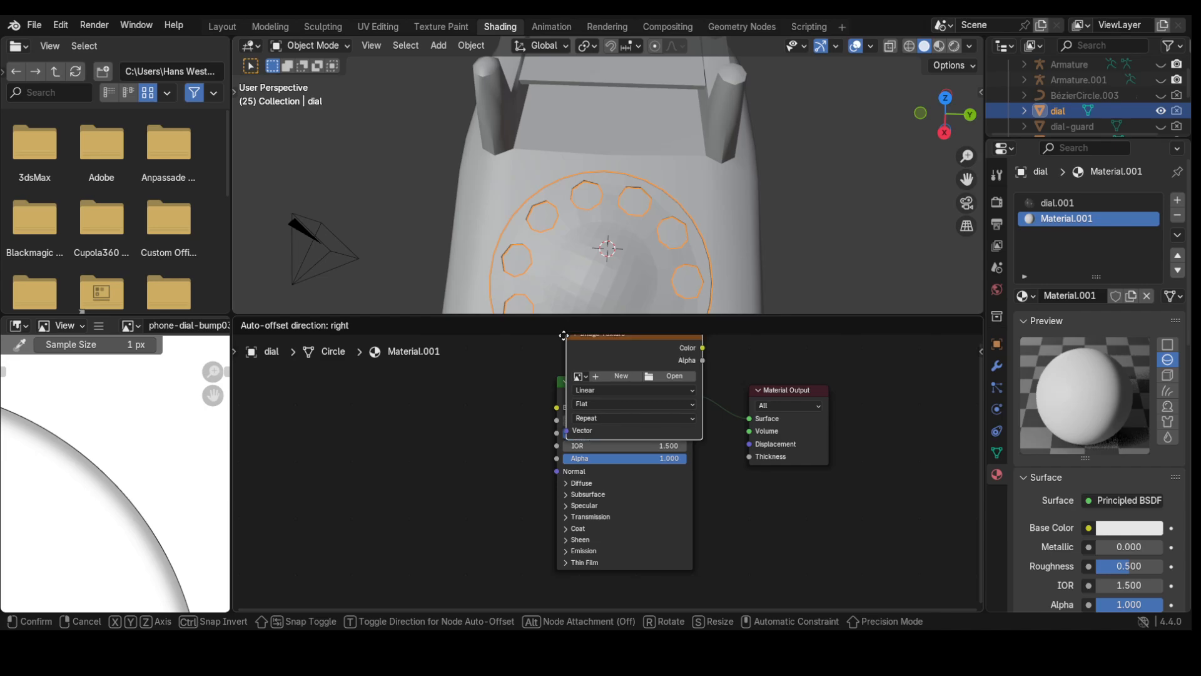
left_click(441, 456)
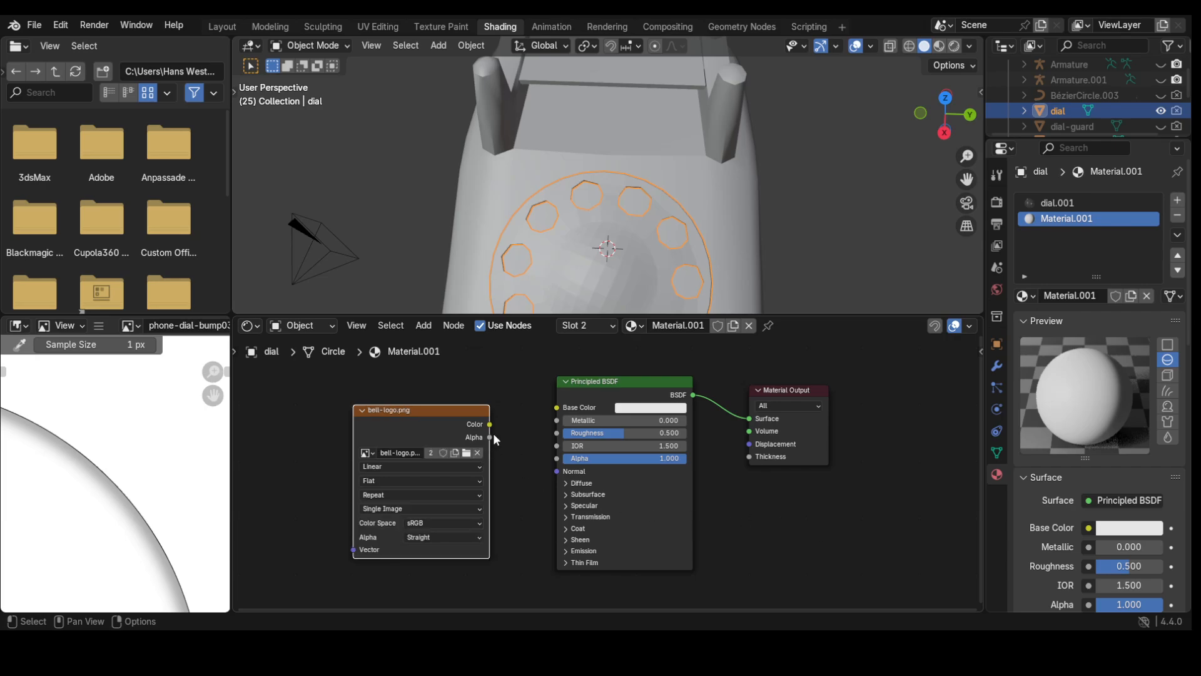
- Connect the bell-logo.png texture's Color output to the Base Color of the Principled BSDF
left_click_drag(490, 425, 547, 414)
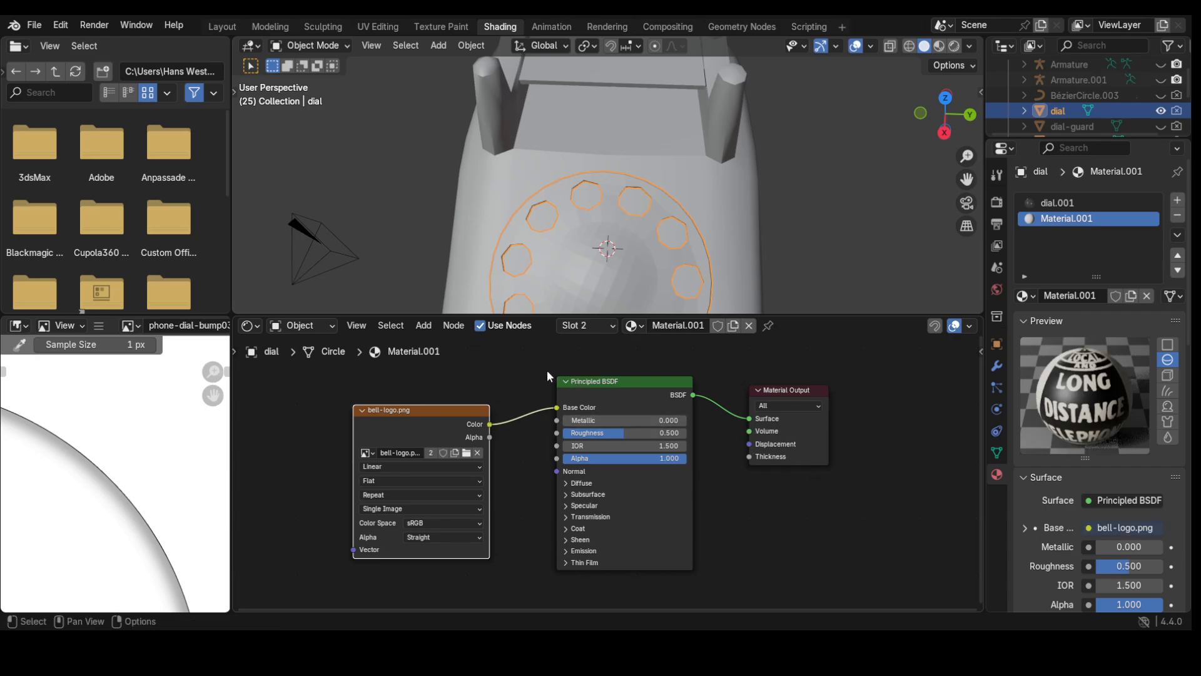
key("Home")
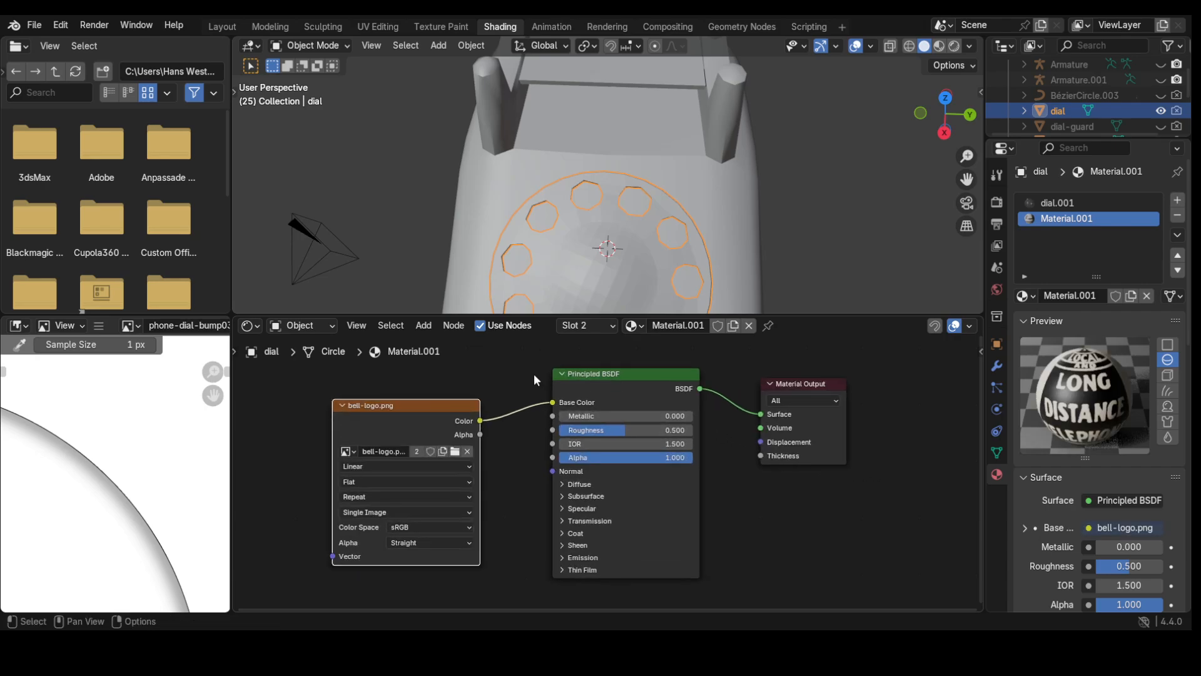
scroll(534, 374, "up", 1)
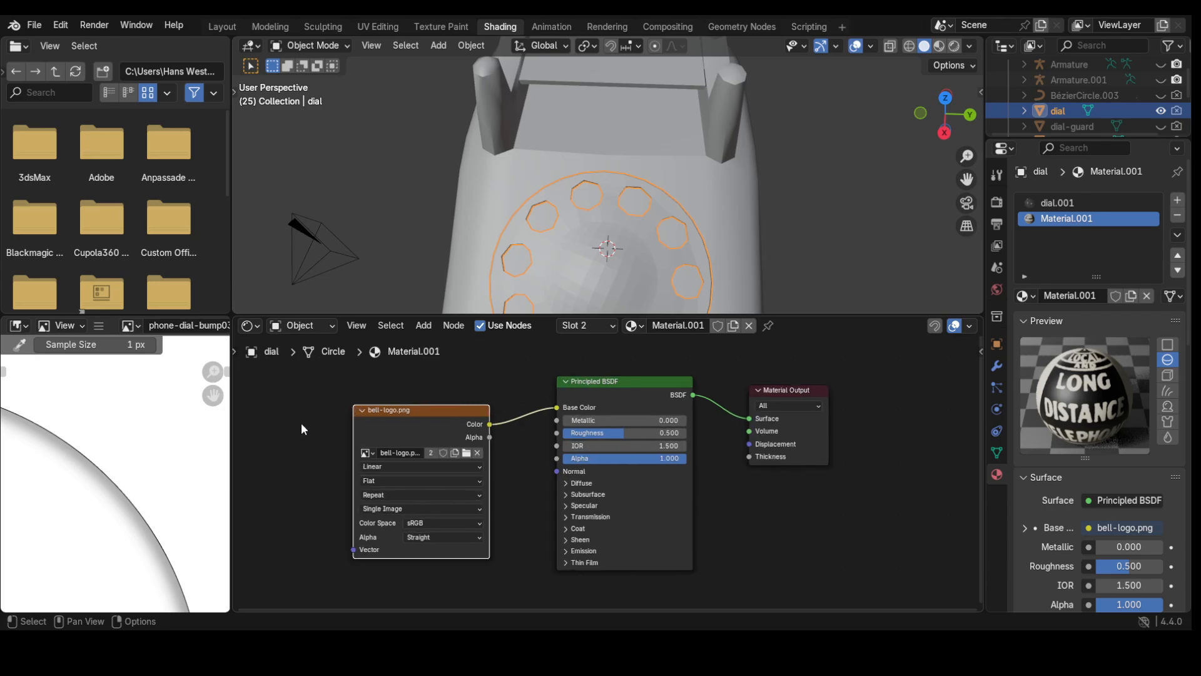
scroll(301, 422, "down", 1)
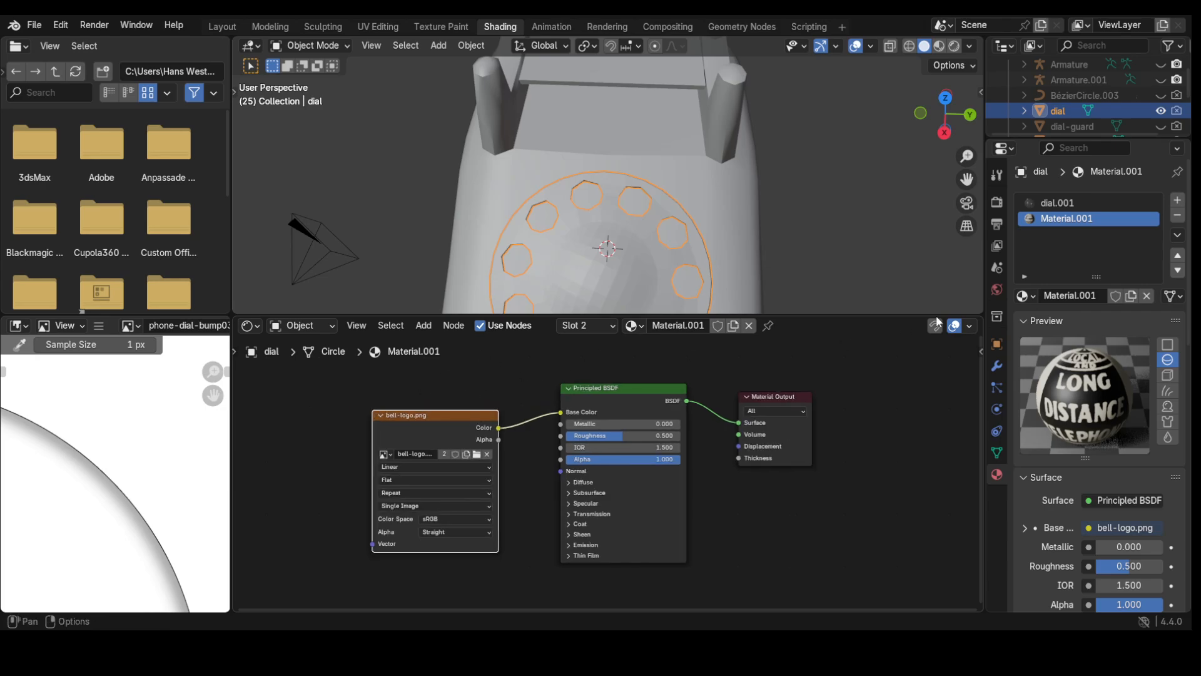
- In the UV Editing workspace, assign Material.001 to the selected center disc faces of the dial
left_click(369, 24)
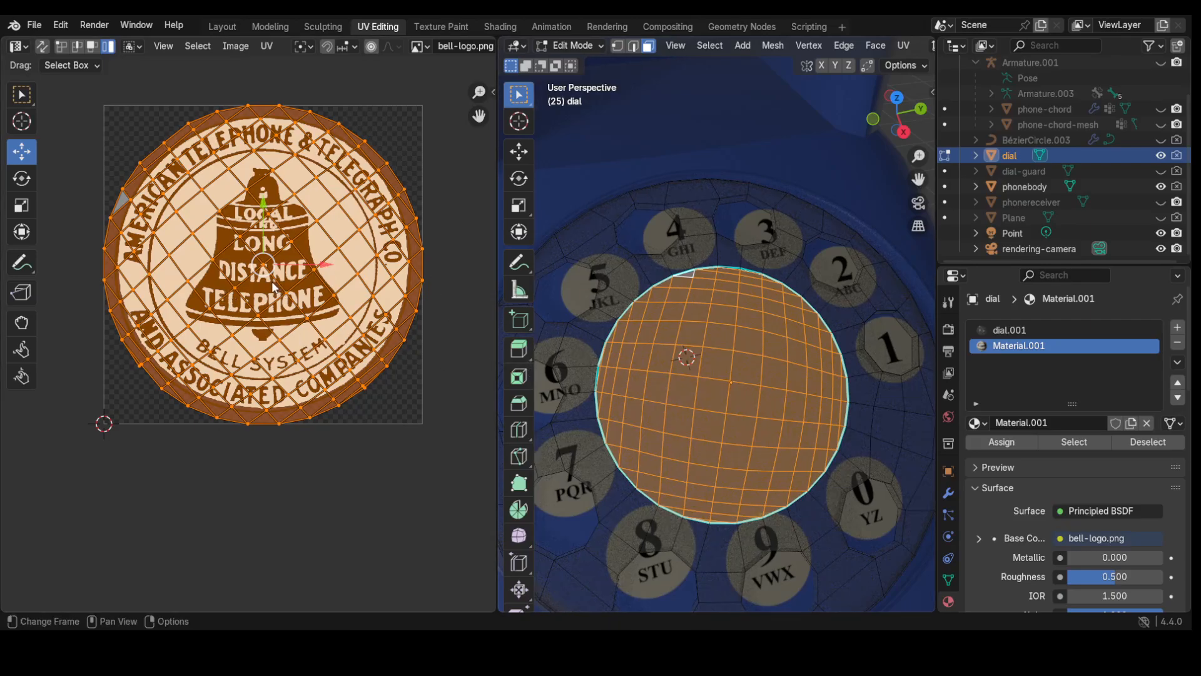
left_click(999, 441)
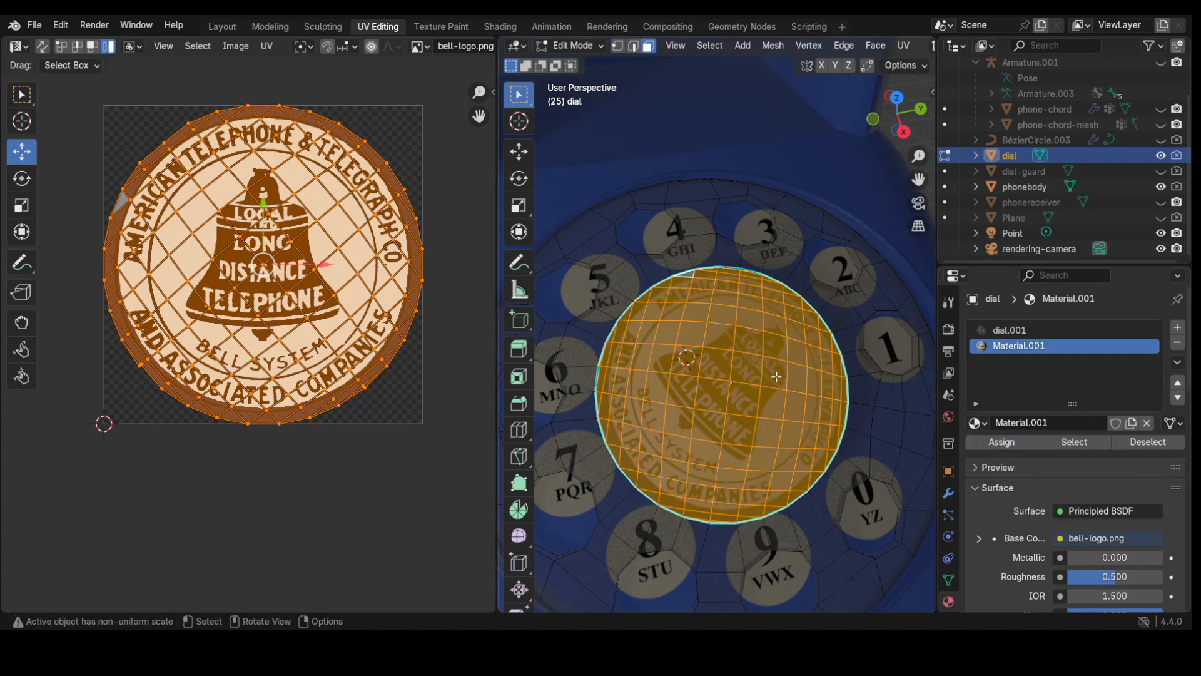
scroll(666, 419, "down", 3)
scroll(671, 427, "up", 2)
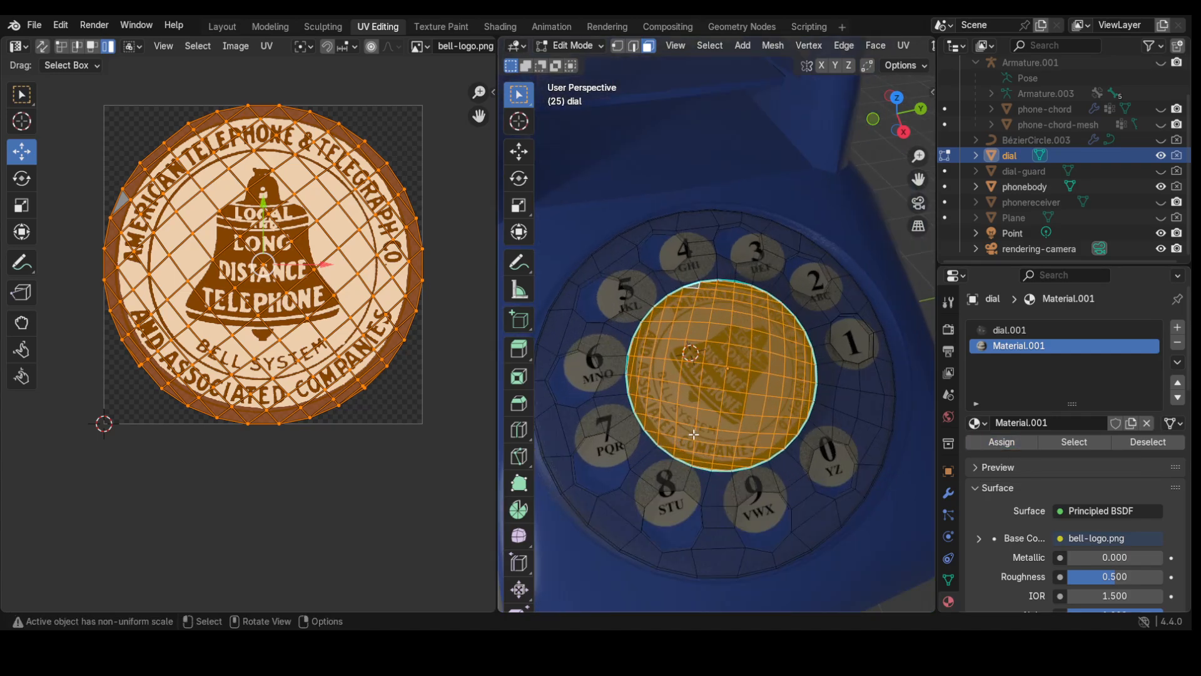
middle_click_drag(672, 459, 646, 466)
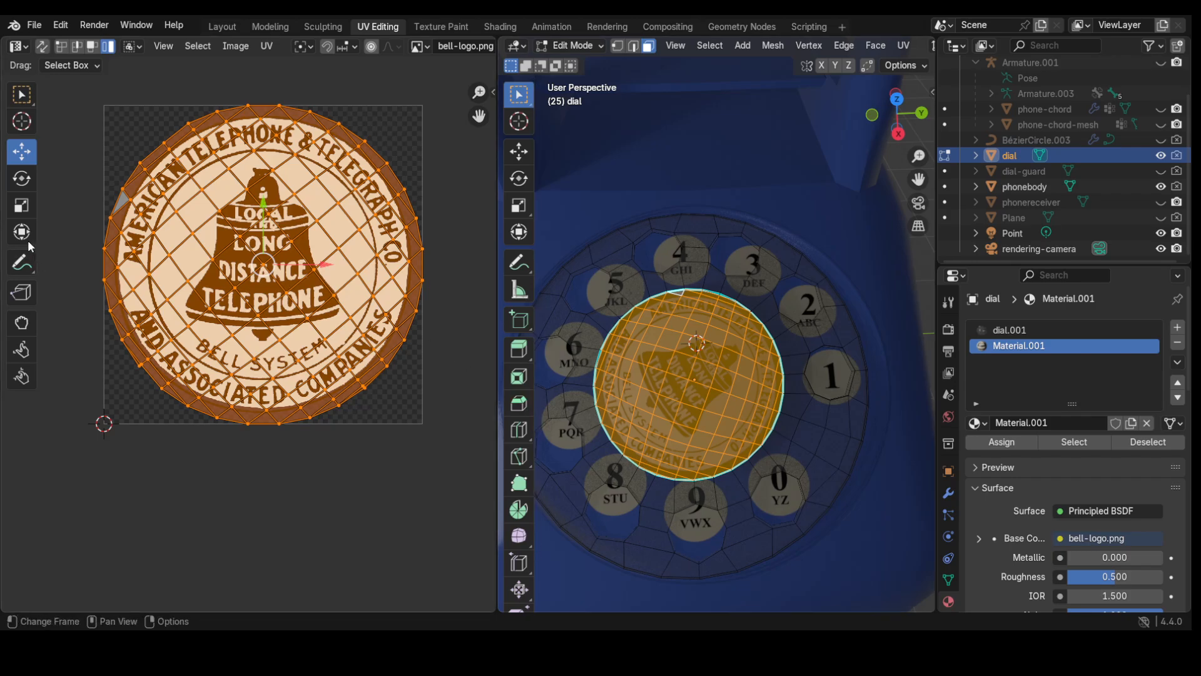
- Rotate the entire center disc UV island clockwise over bell-logo.png to straighten the bell logo on the dial
left_click(20, 178)
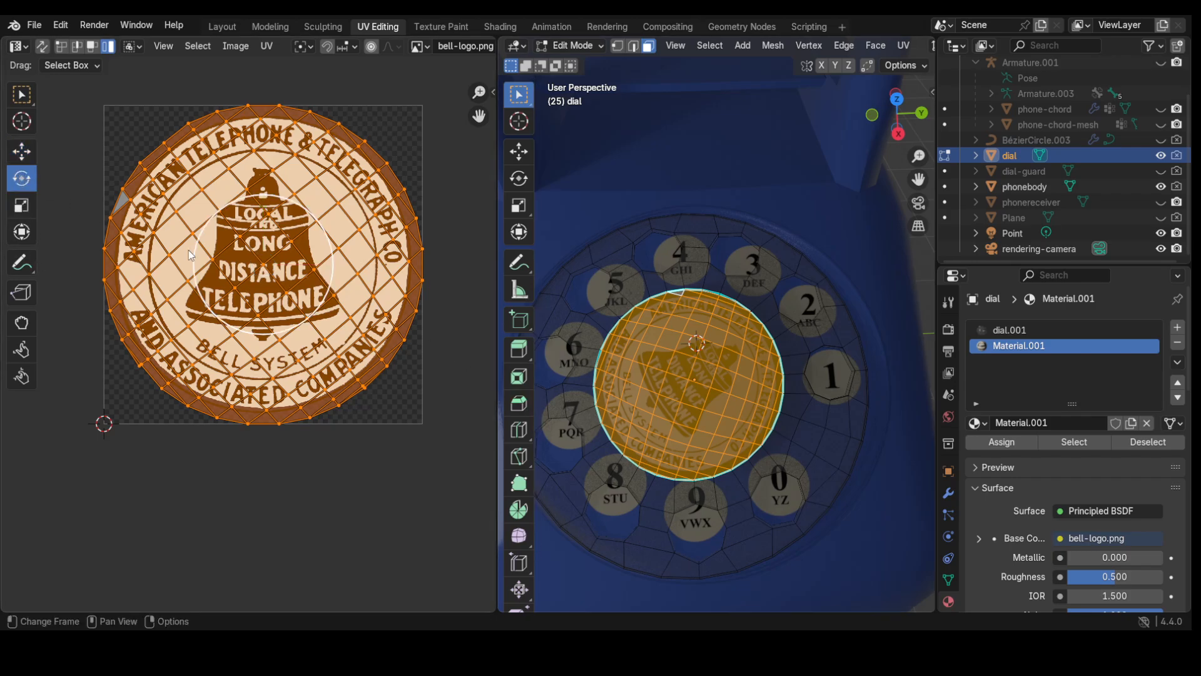
key("b")
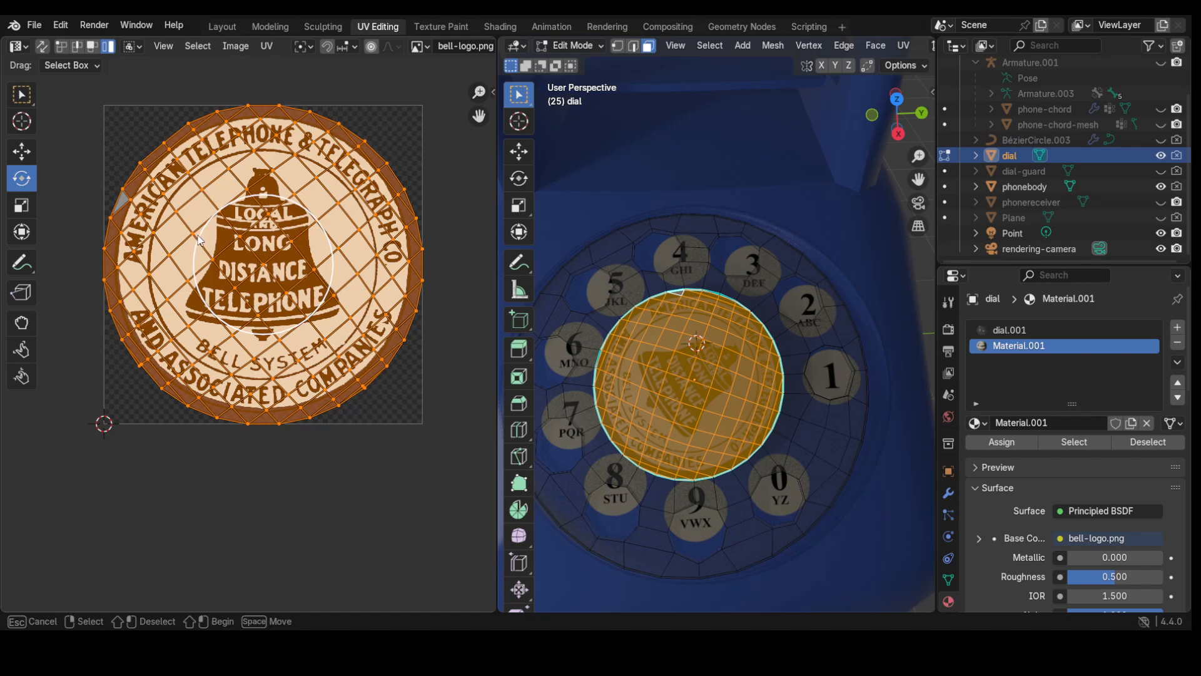
left_click_drag(202, 215, 203, 221)
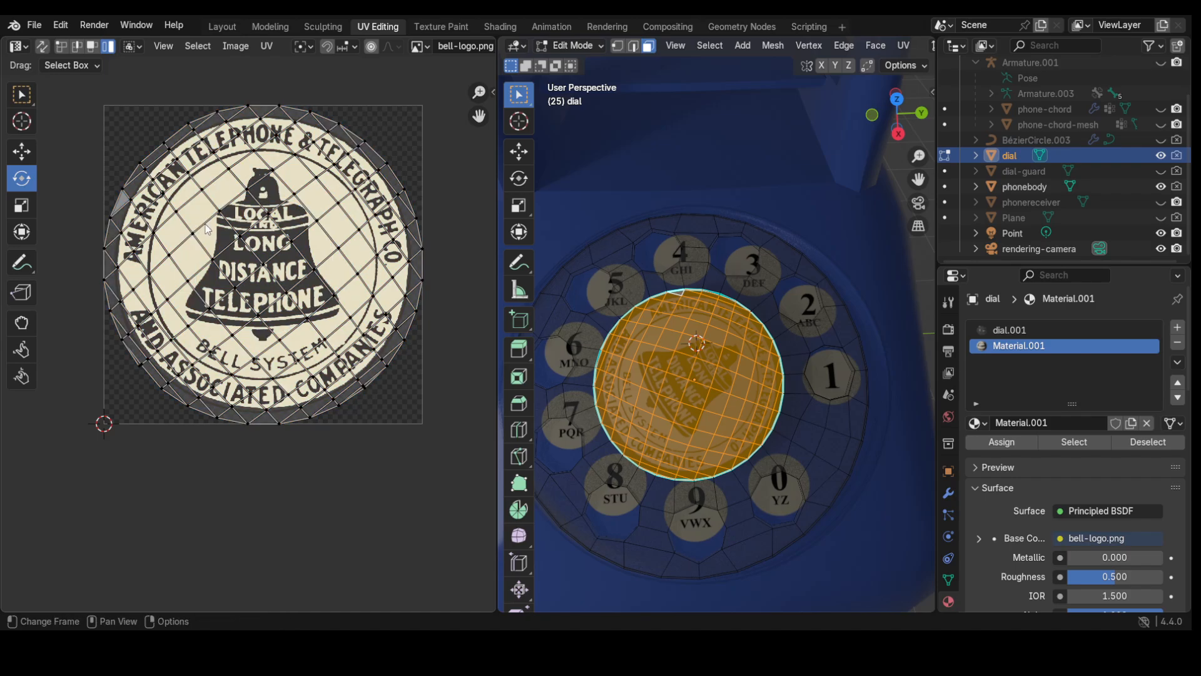
key("a")
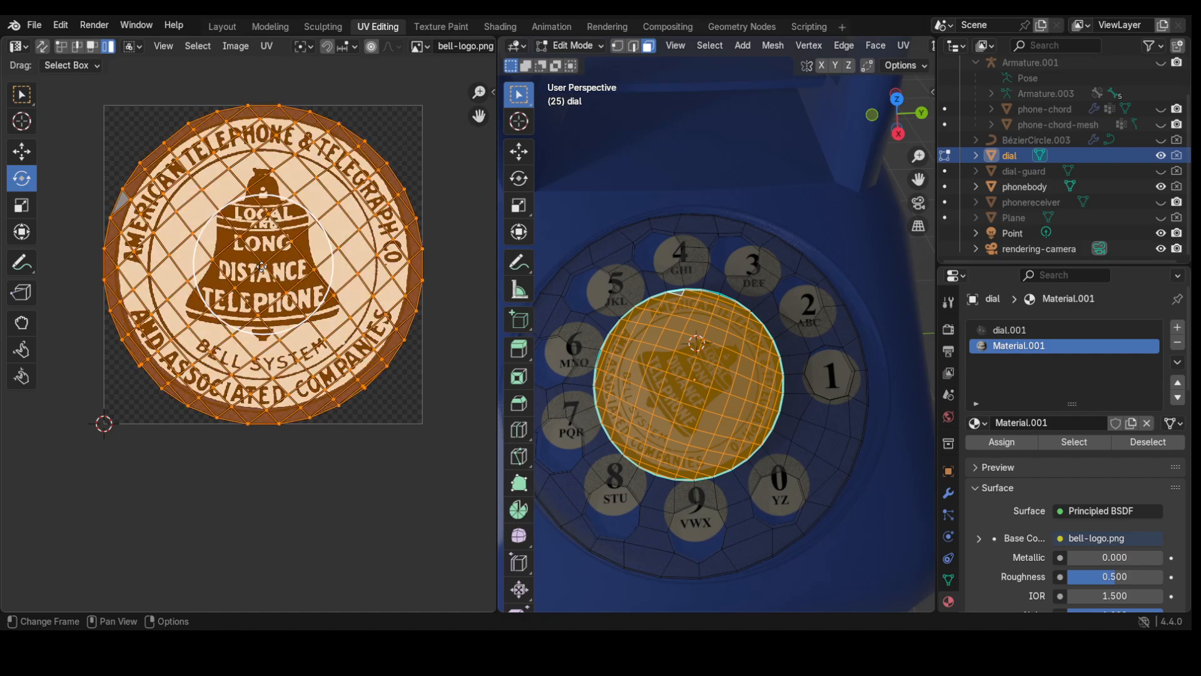
left_click_drag(197, 245, 232, 134)
scroll(629, 369, "down", 5)
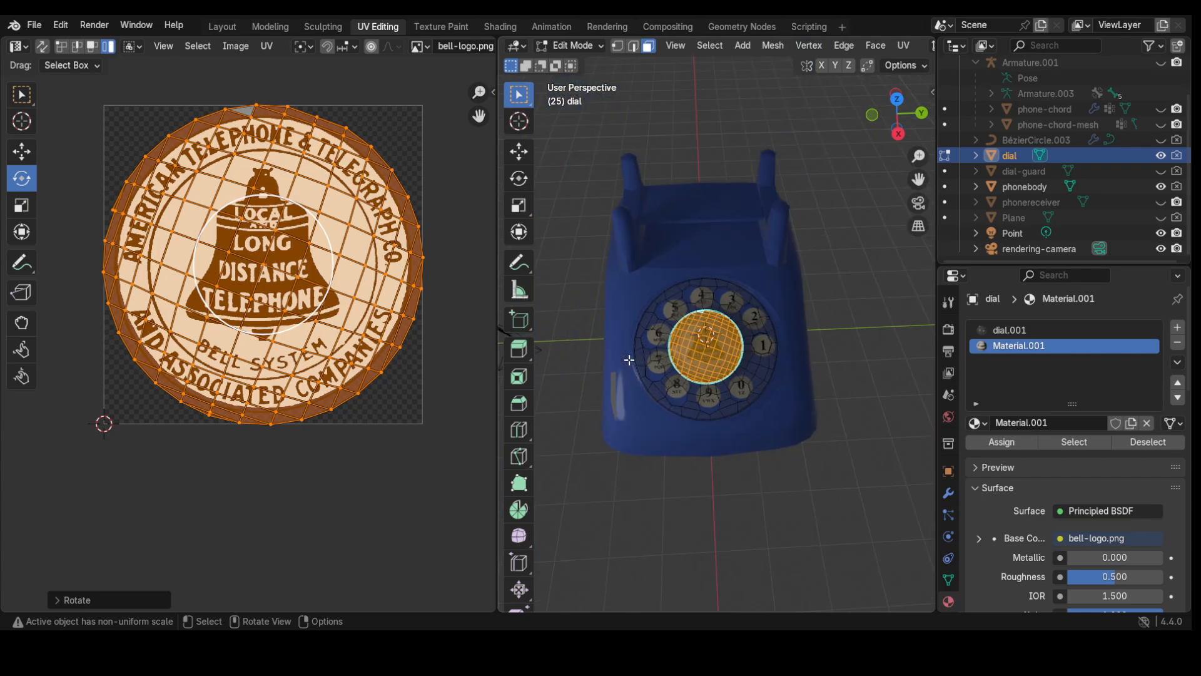
middle_click_drag(633, 381, 660, 376)
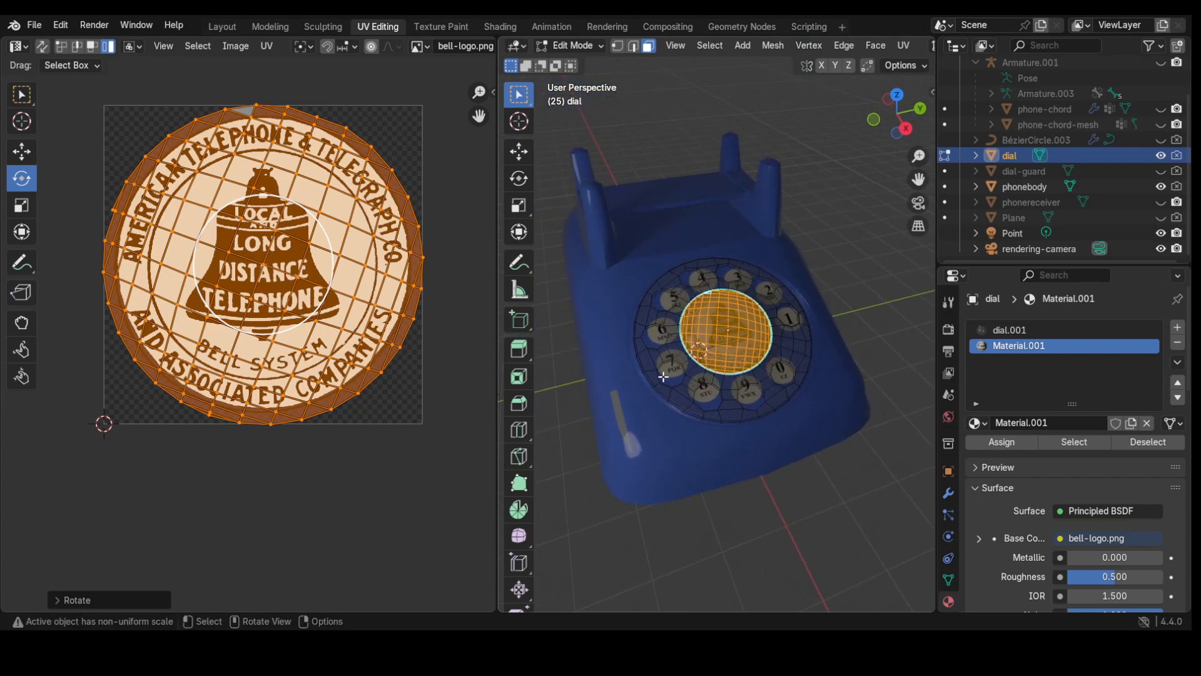
scroll(660, 378, "up", 3)
scroll(660, 378, "down", 3)
middle_click_drag(685, 303, 655, 313)
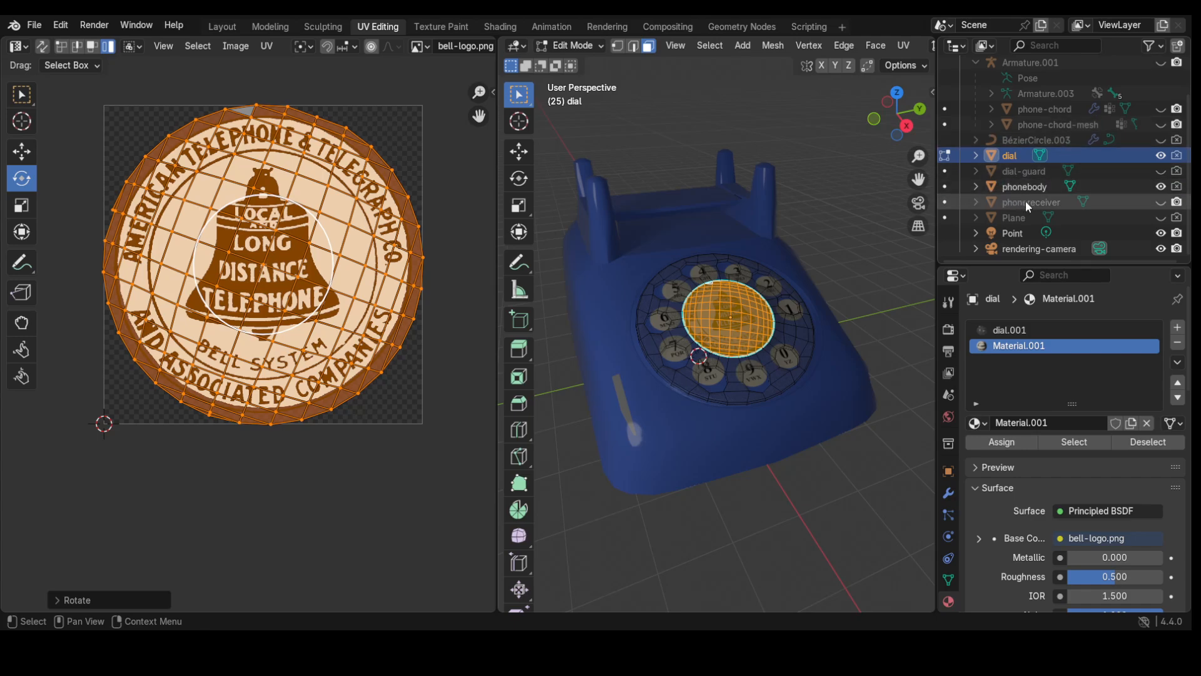
- Unhide the phonereceiver and inspect it from the front and from below
left_click(1161, 201)
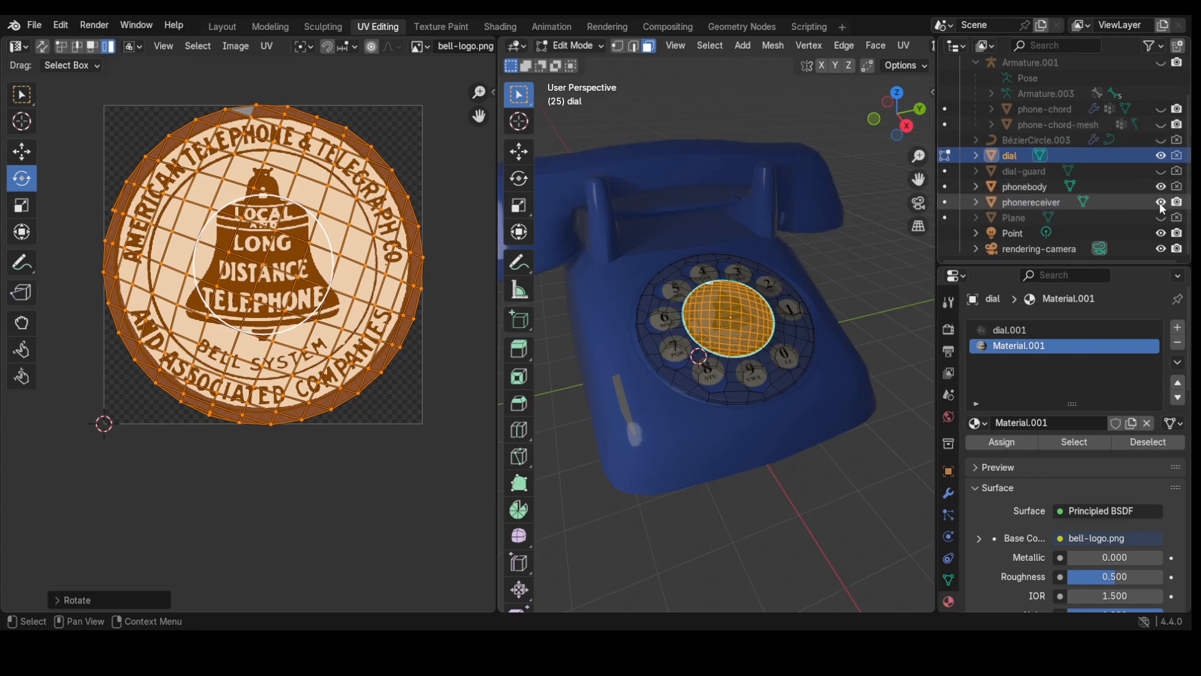
scroll(633, 201, "down", 2)
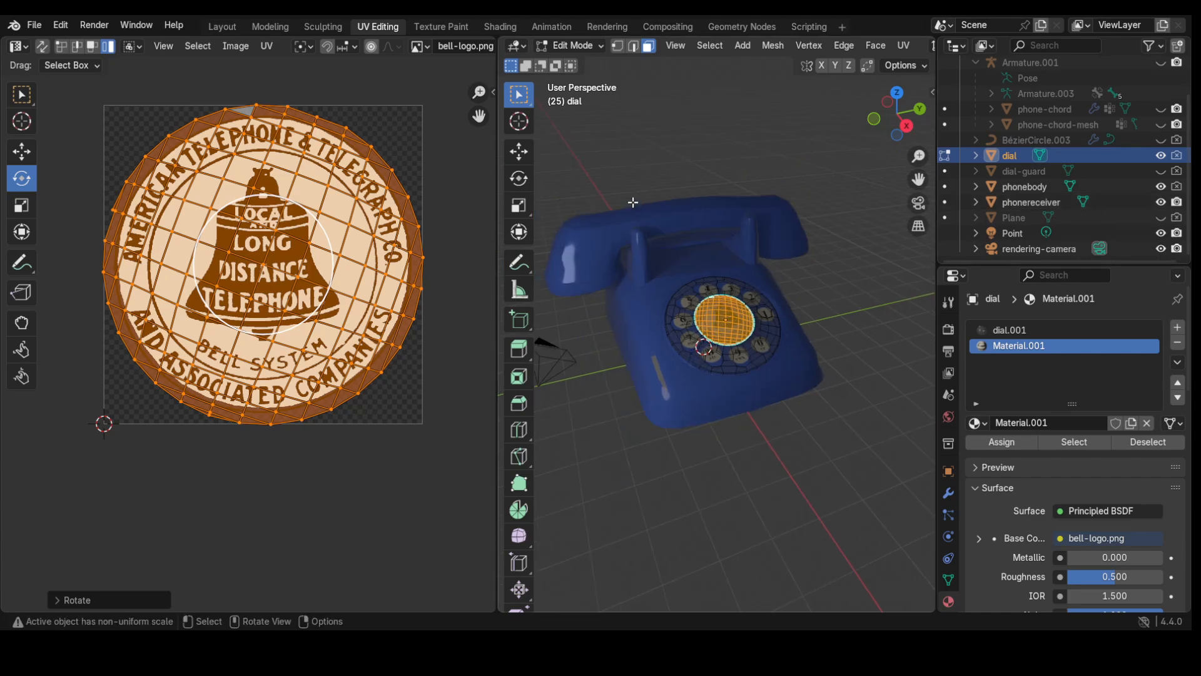
scroll(633, 203, "up", 1)
middle_click_drag(594, 256, 735, 120)
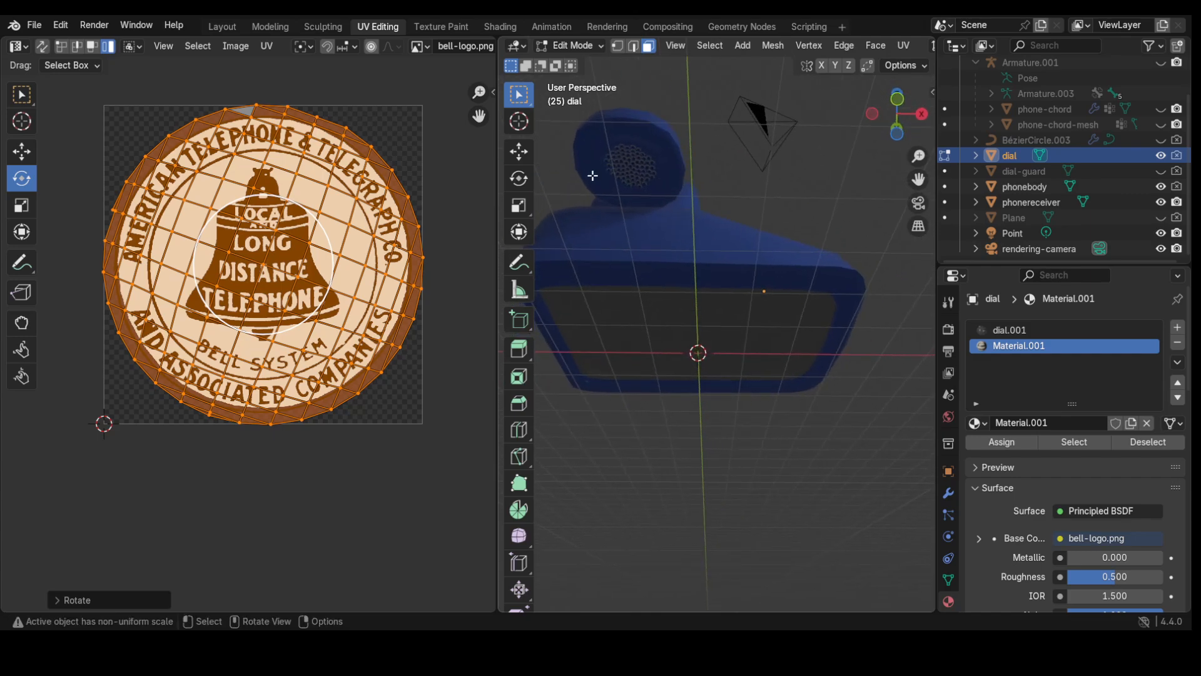
scroll(592, 177, "up", 2)
scroll(594, 157, "down", 1)
scroll(593, 164, "down", 1)
middle_click_drag(622, 195, 876, 350)
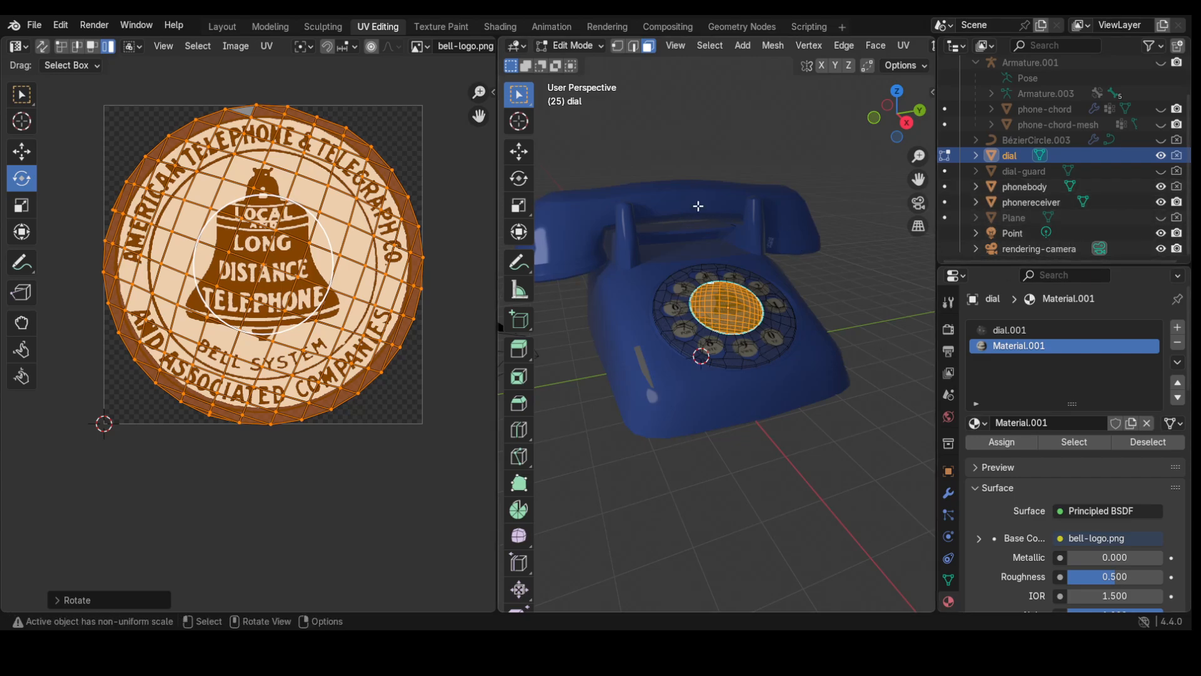
- Leave the dial's Edit Mode, select the phonereceiver and open it in Edit Mode
left_click(562, 47)
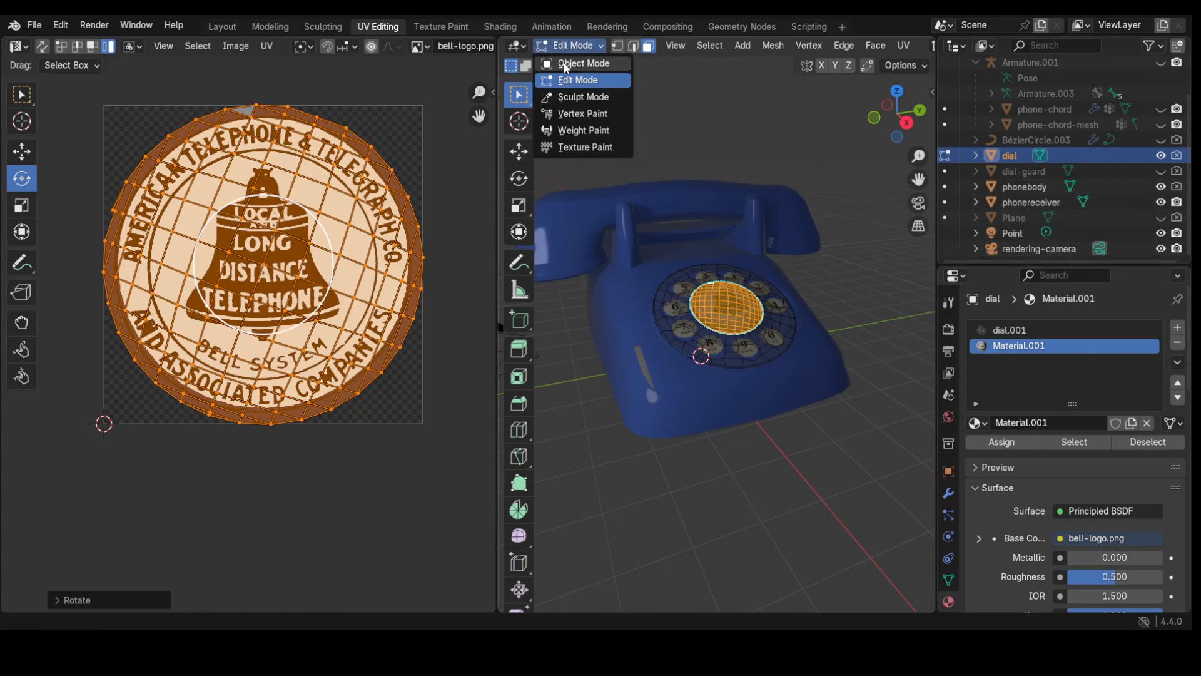
left_click(568, 59)
left_click(695, 197)
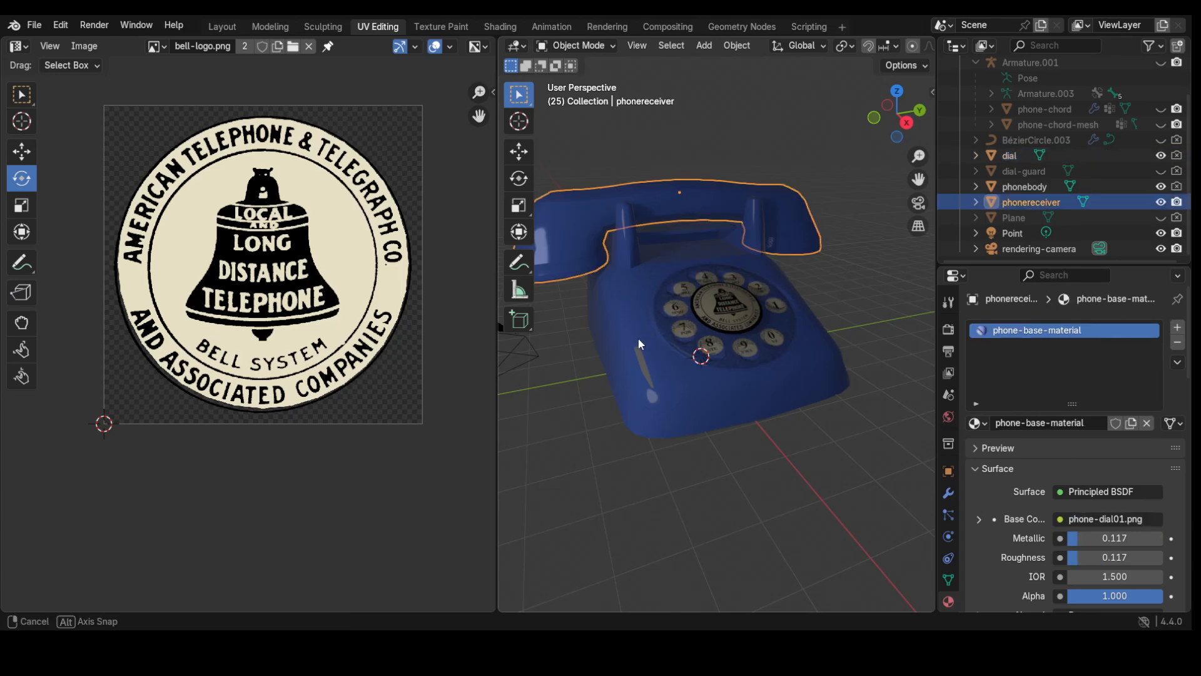
middle_click_drag(638, 338, 651, 316)
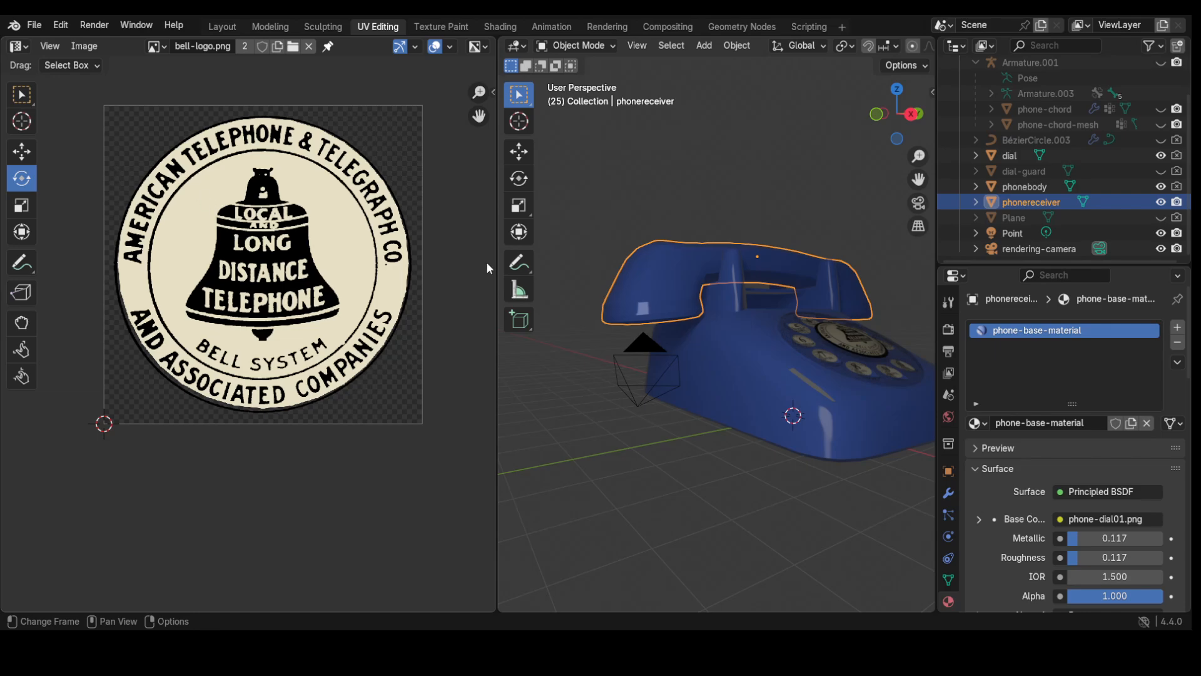
left_click(583, 45)
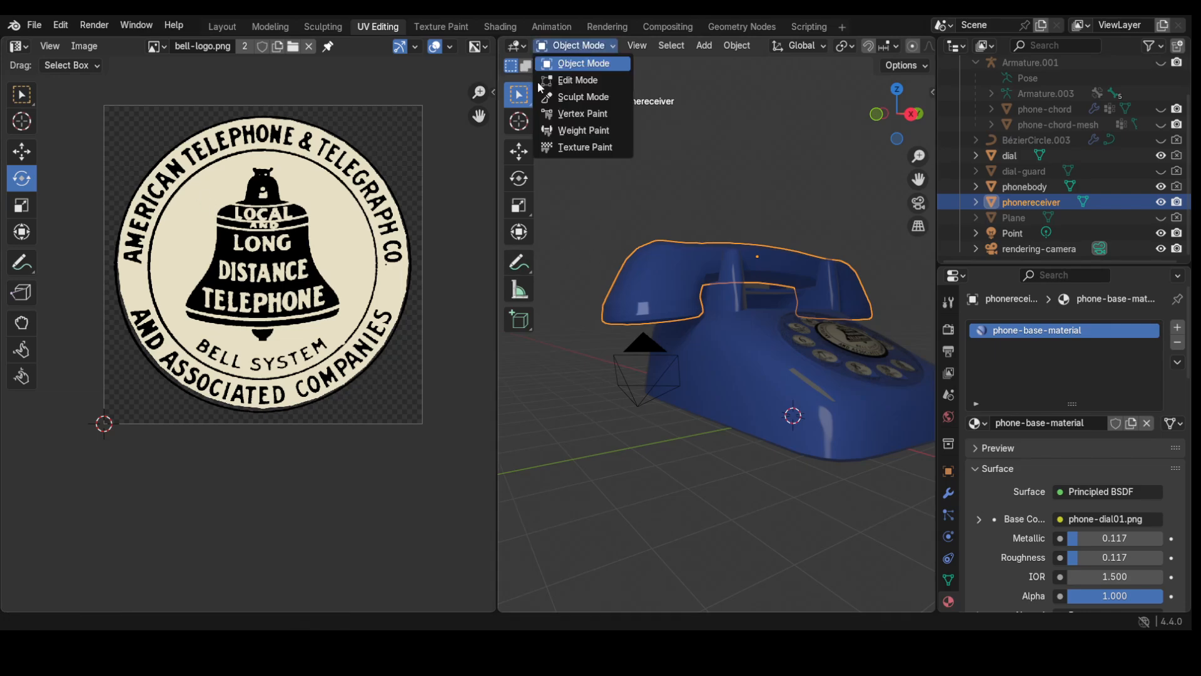
left_click(579, 77)
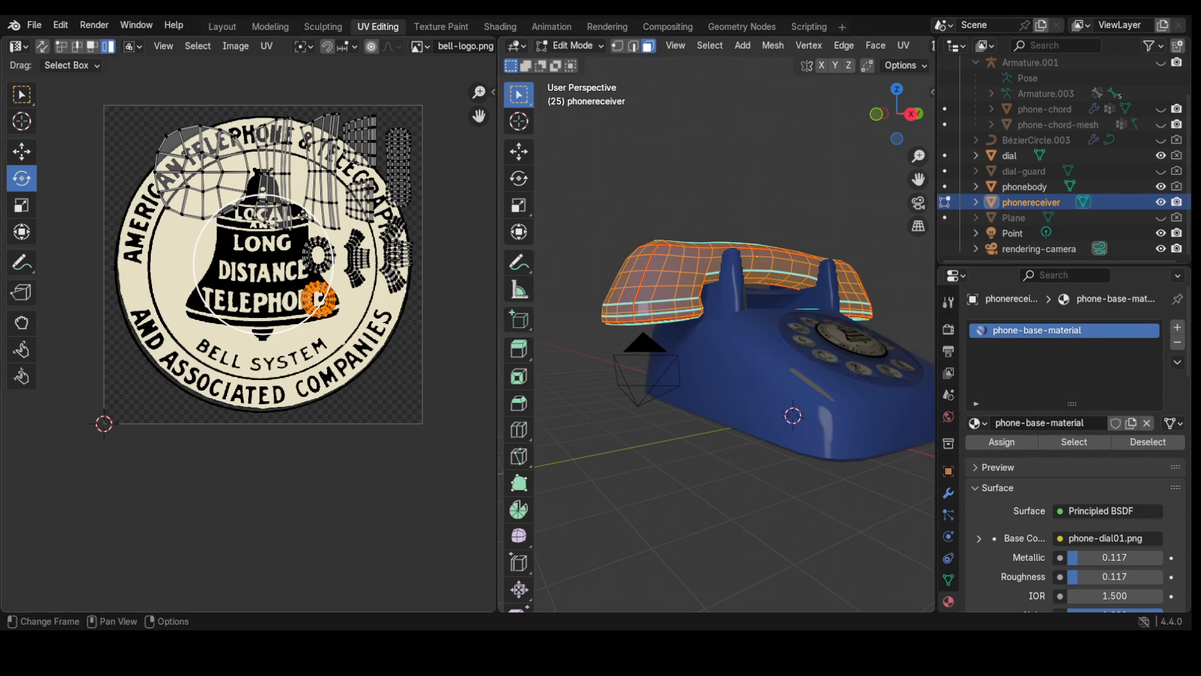
- Switch the viewport to Wireframe shading and box-select all faces of the phonereceiver
mouse_move(601, 308)
middle_mouse_down()
mouse_move(582, 225)
mouse_move(580, 302)
mouse_move(598, 328)
middle_mouse_up()
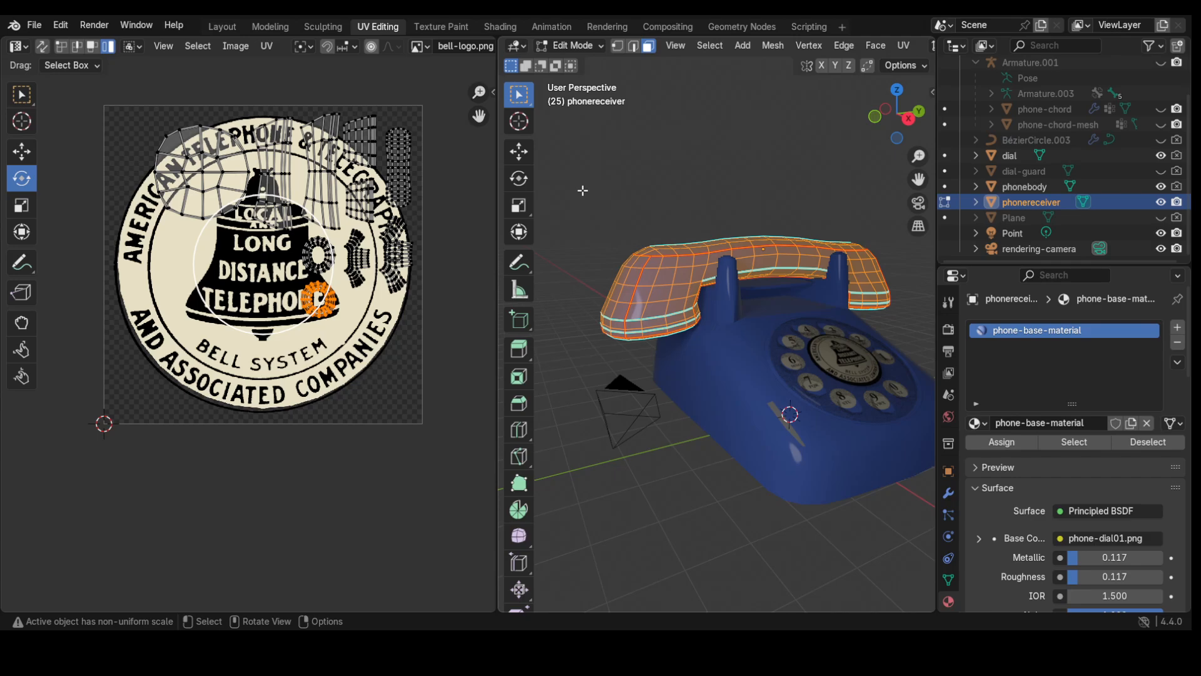
key("z")
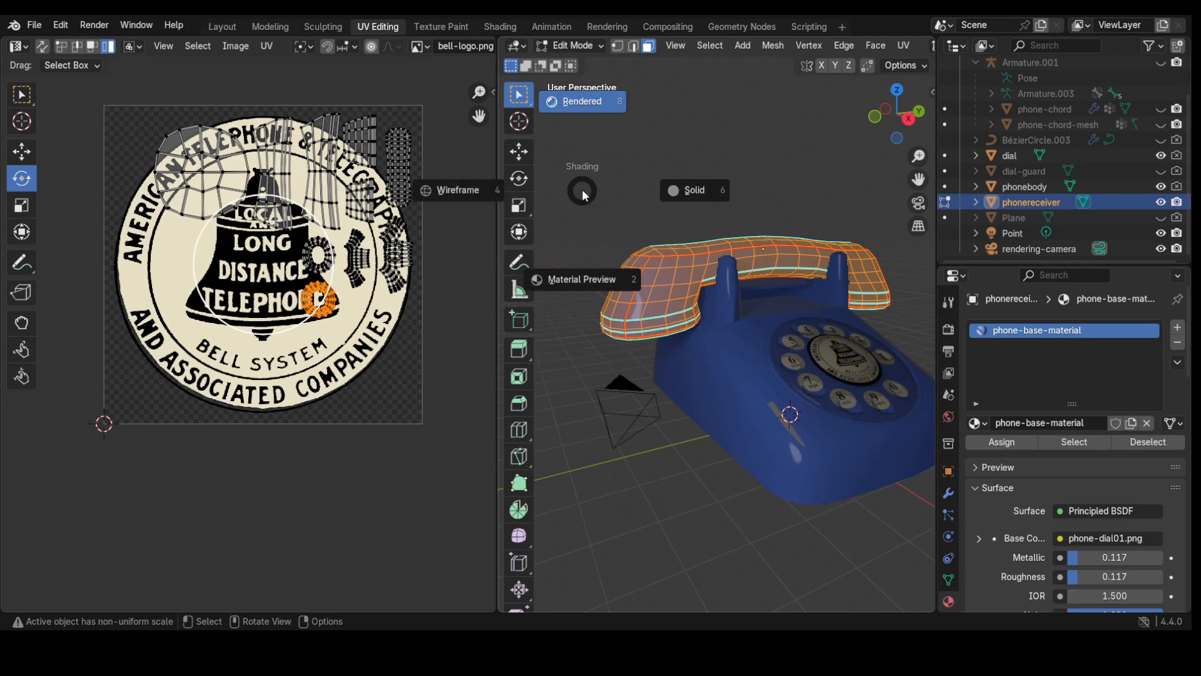
left_click(443, 193)
left_click_drag(593, 187, 915, 391)
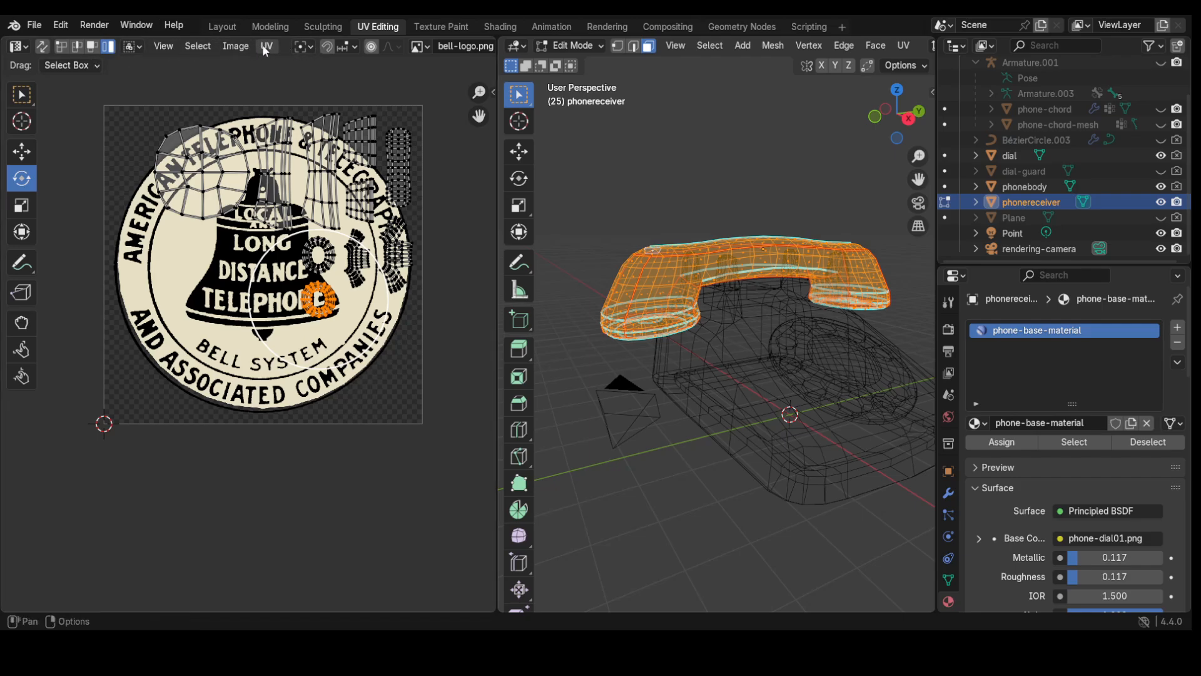
- Show phone-dial02.png as the background image behind the phonereceiver's UVs
left_click(425, 44)
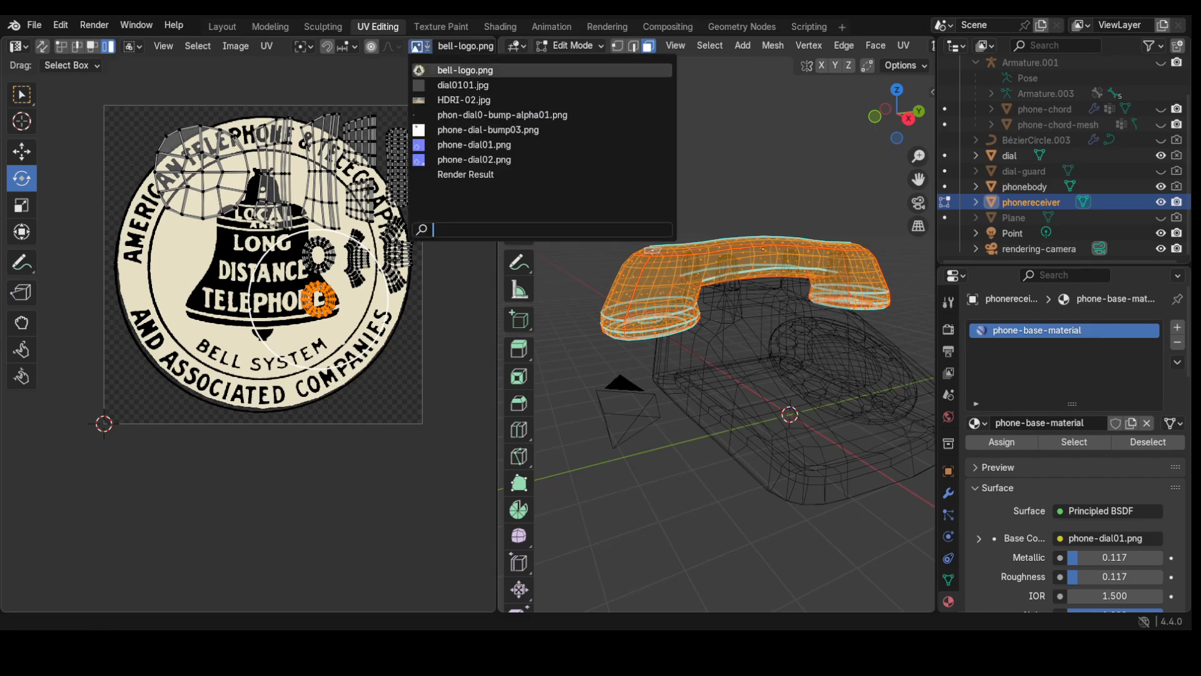
left_click(464, 160)
scroll(217, 338, "down", 3)
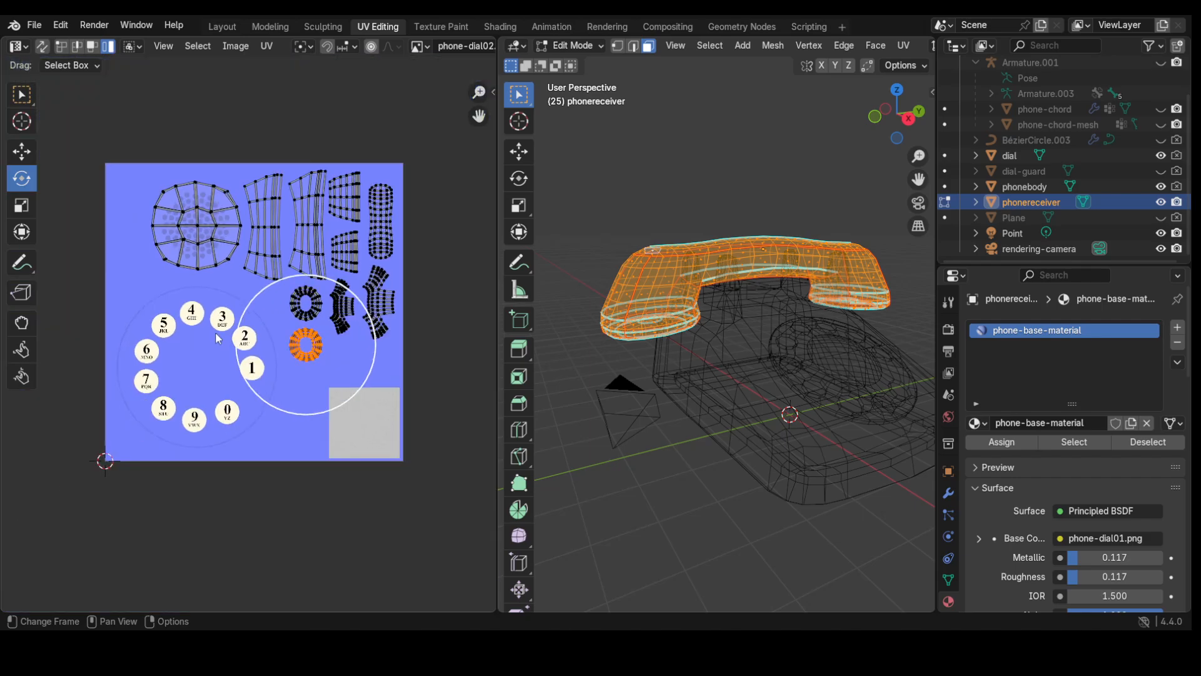
- Switch the viewport to Rendered shading while viewing the underside of the phonereceiver
scroll(164, 269, "up", 2)
scroll(157, 222, "up", 2)
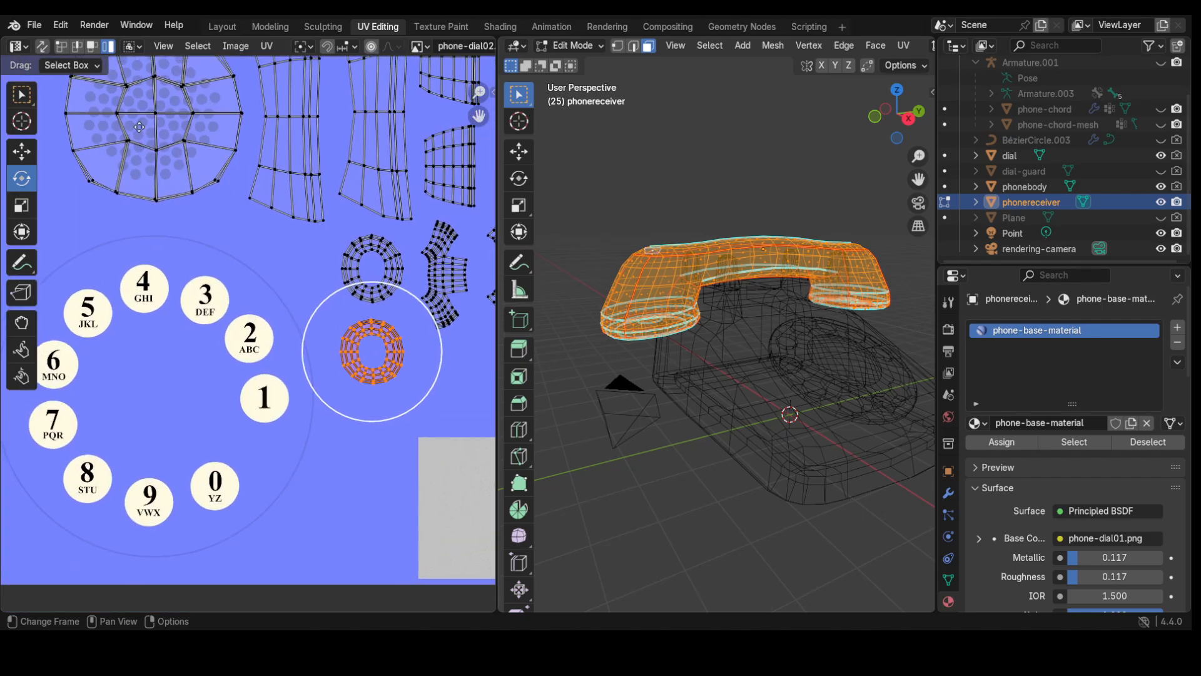
middle_click_drag(157, 222, 174, 284)
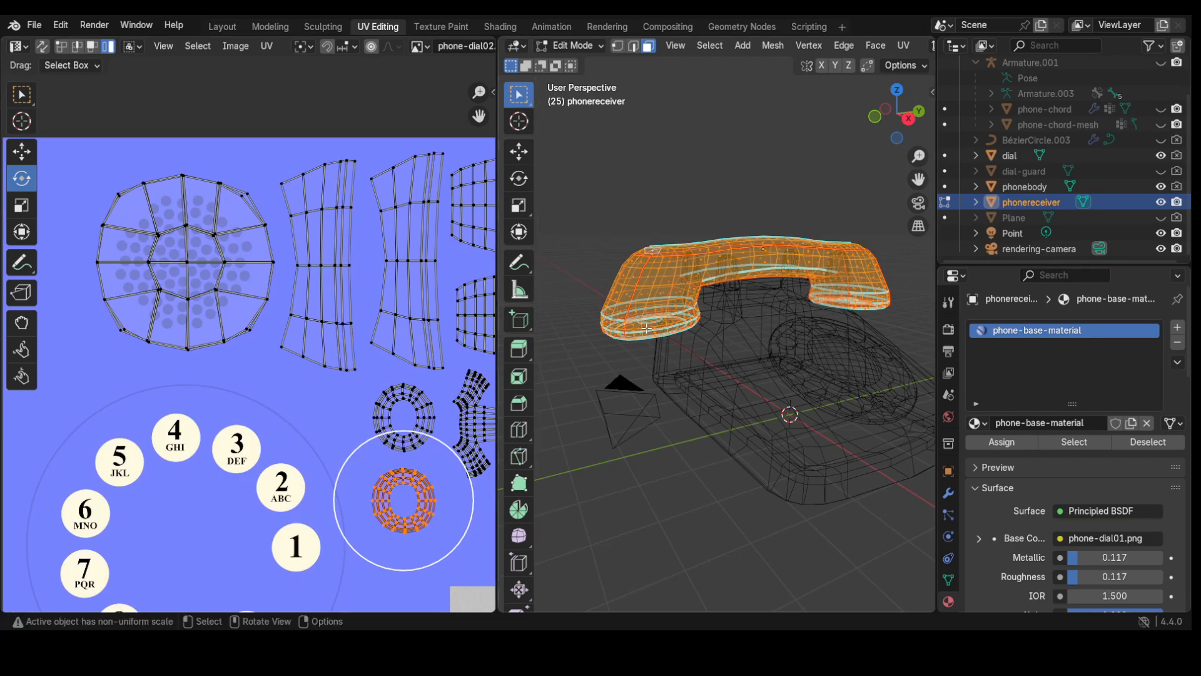
middle_click_drag(648, 341, 678, 309)
scroll(677, 308, "up", 3)
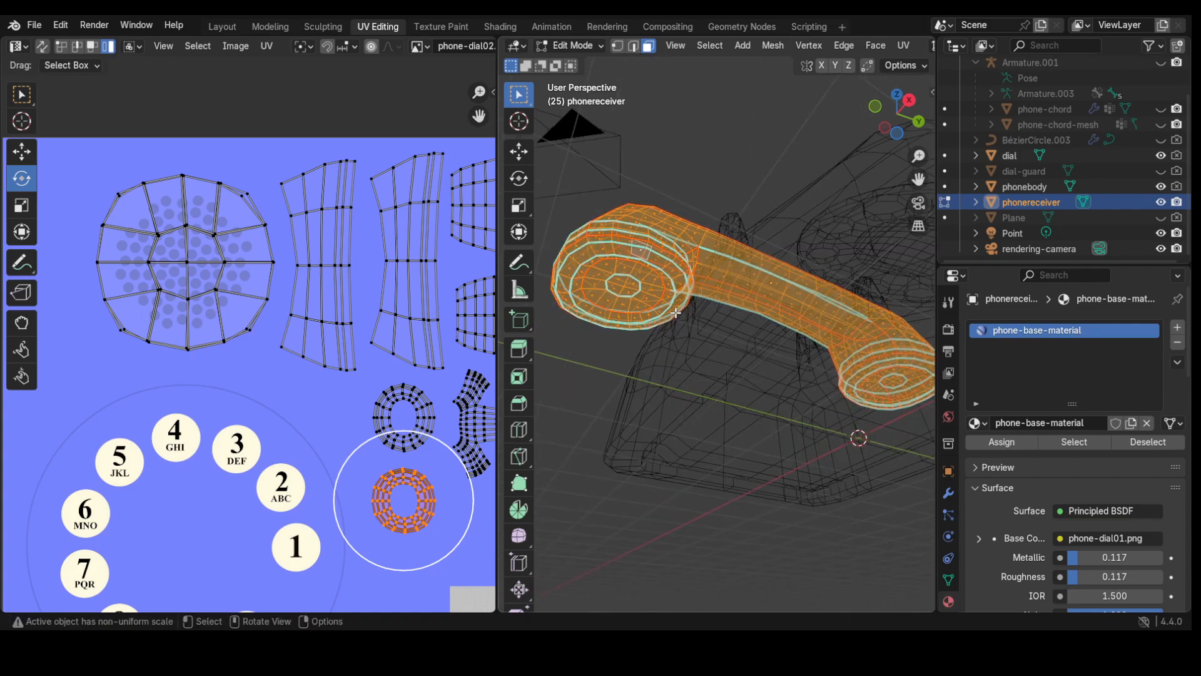
key("z")
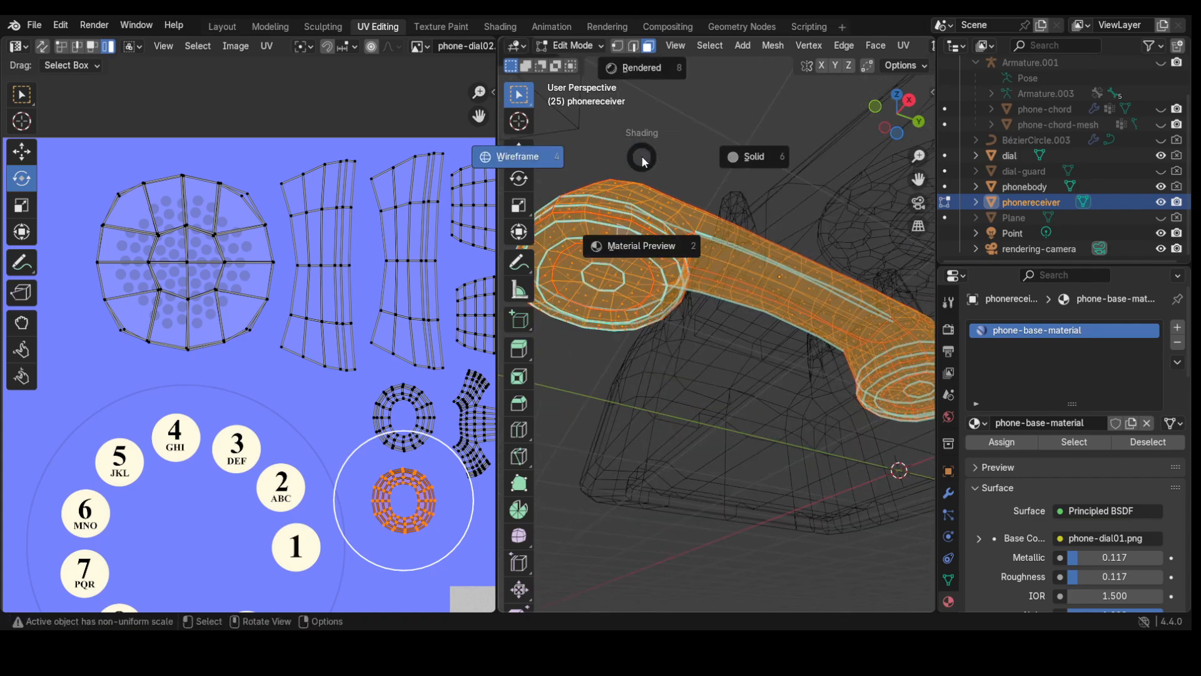
left_click(646, 67)
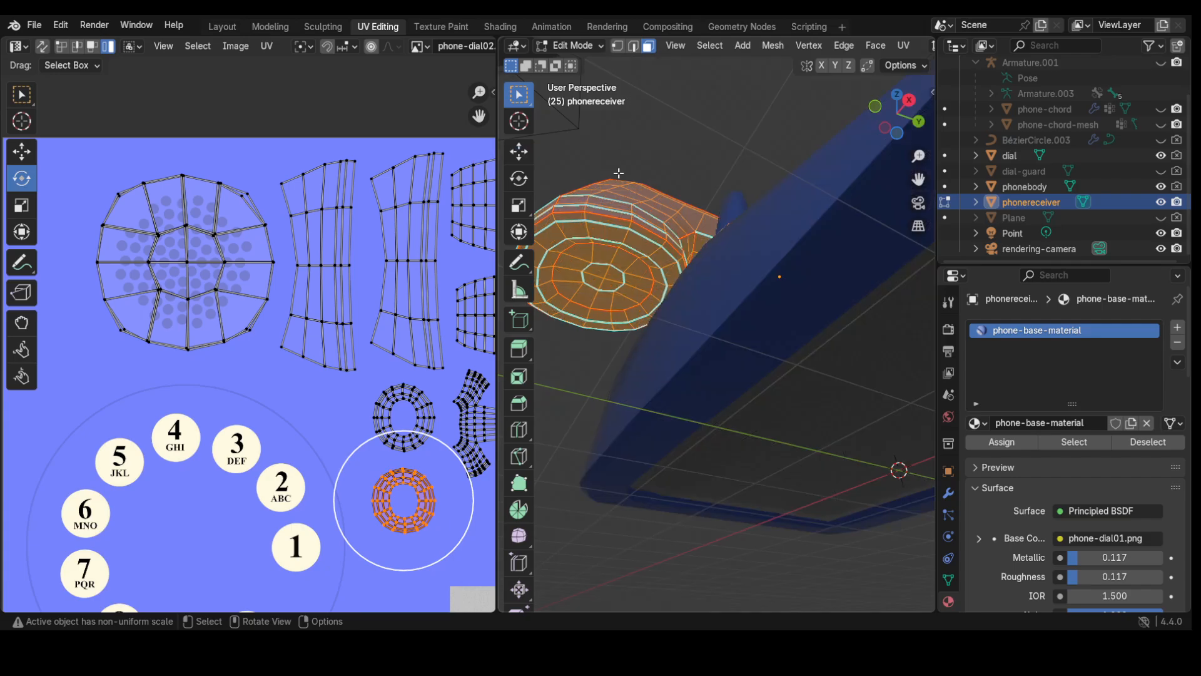
- Leave Edit Mode to check the hole pattern on the underside of the receiver's round end, and return to Edit Mode
middle_click_drag(603, 333, 585, 250)
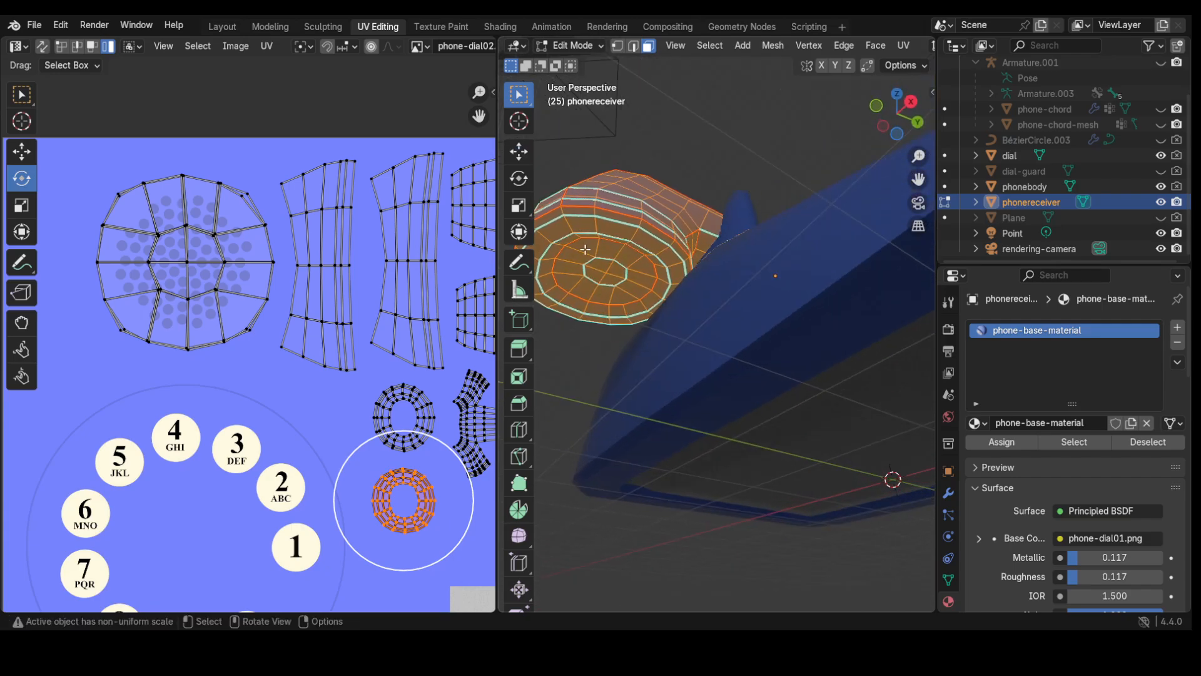
left_click(569, 47)
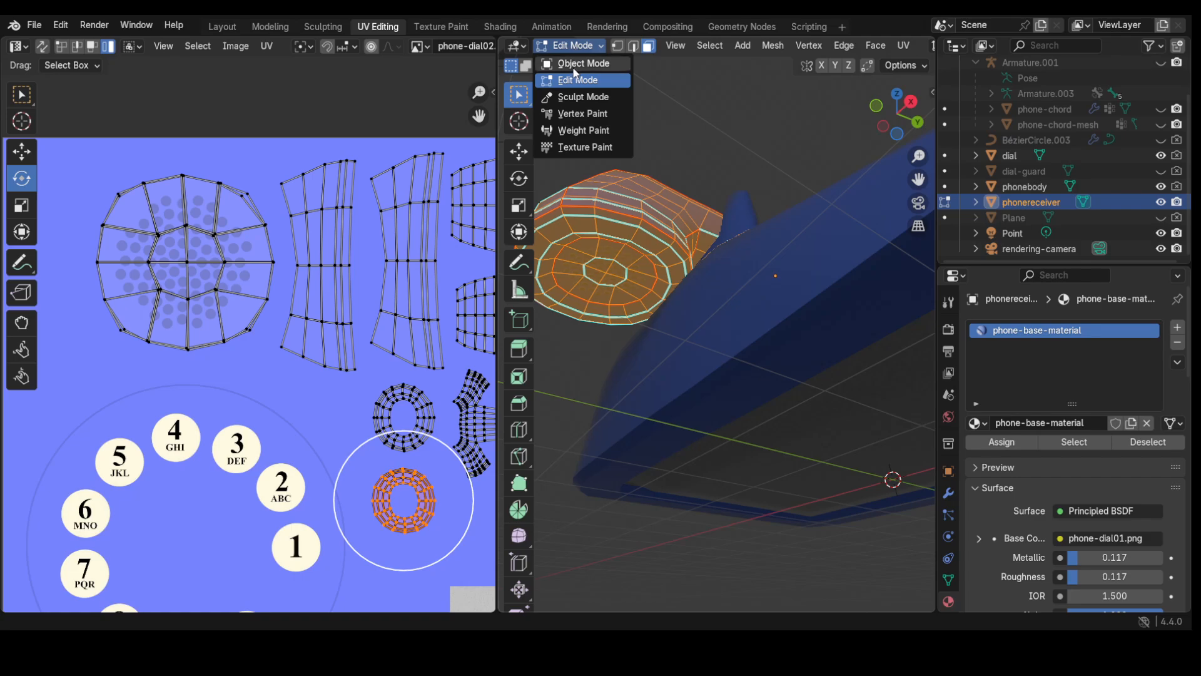
left_click(575, 63)
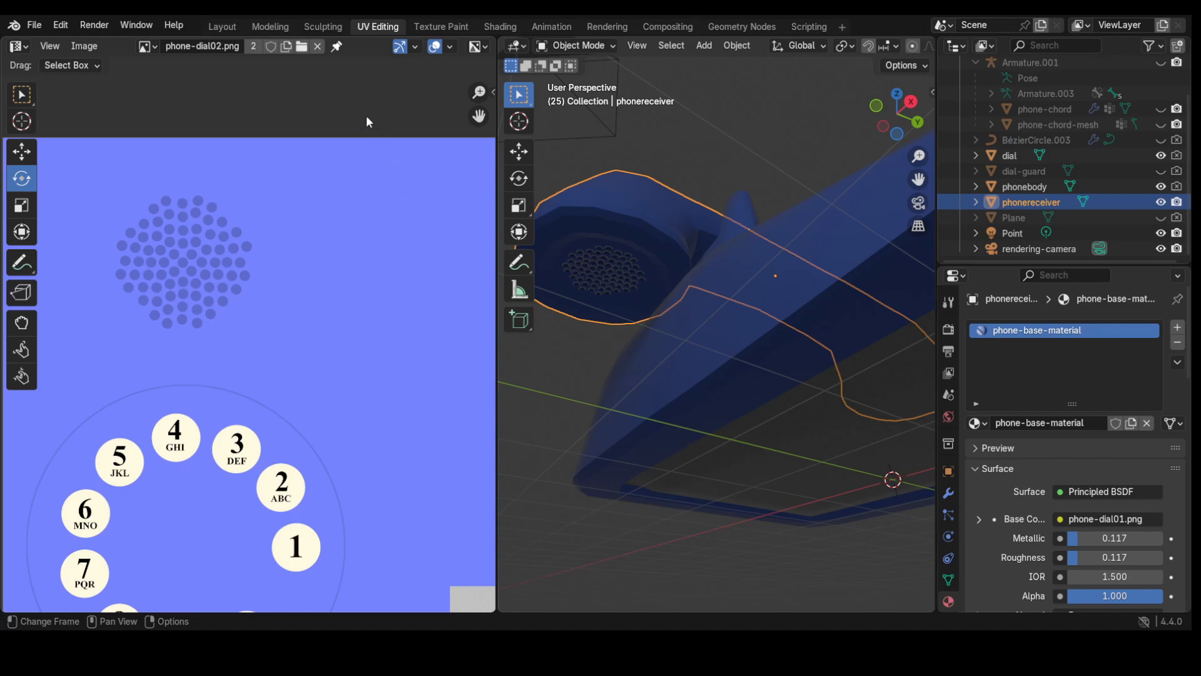
left_click(579, 44)
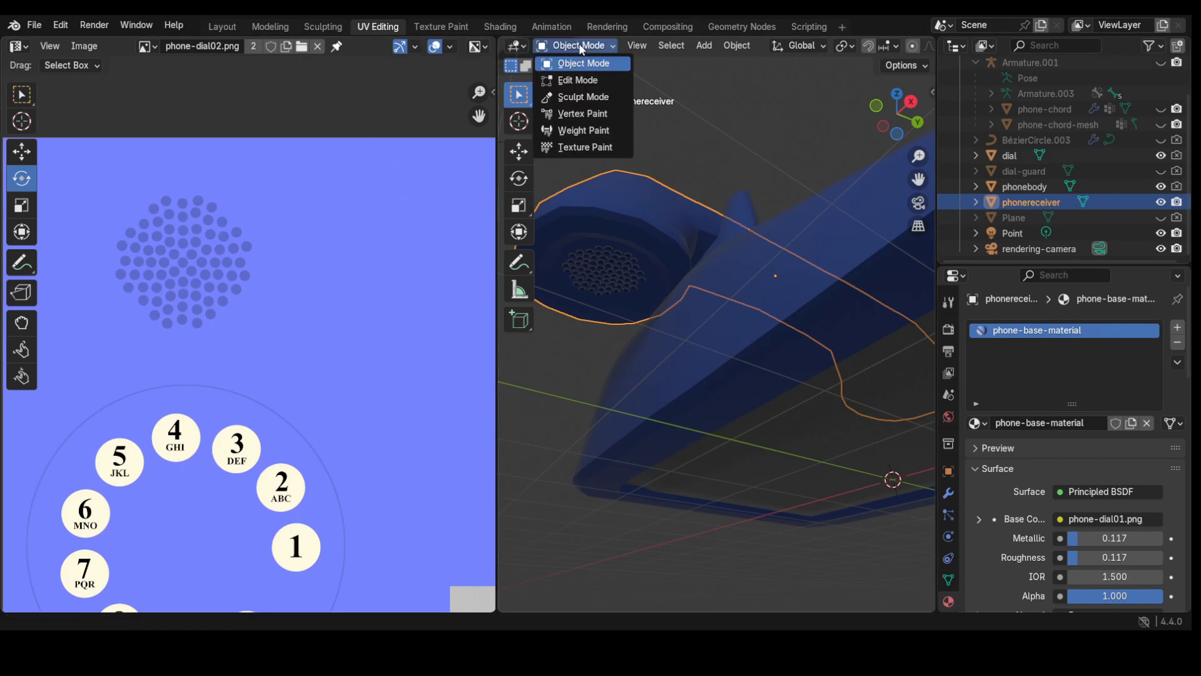
left_click(577, 80)
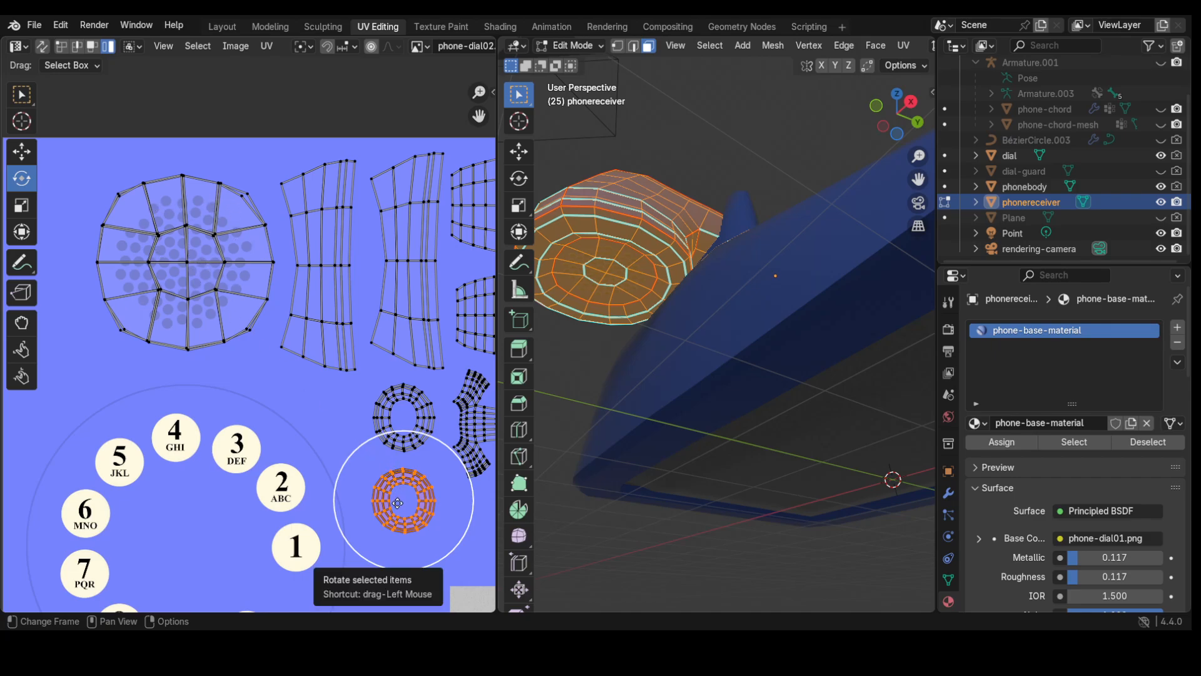
- Examine the phonereceiver's UV islands over the phone-dial02.png texture and the rendered telephone from below and from the front
scroll(323, 443, "down", 2)
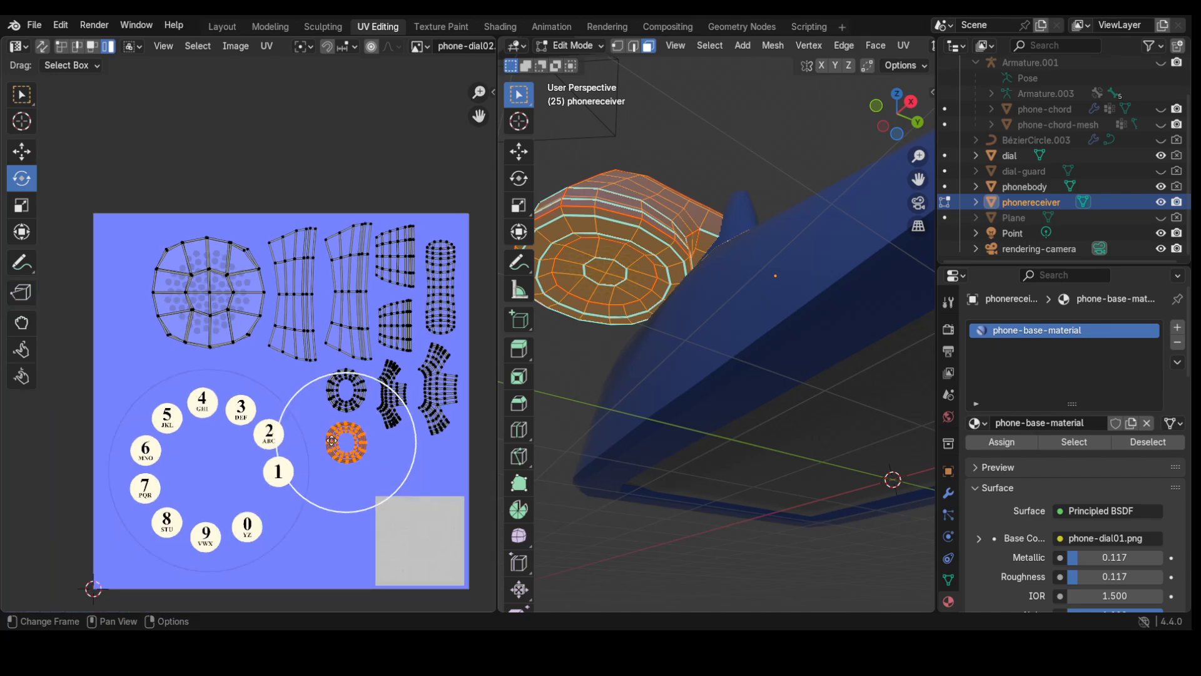
scroll(331, 440, "up", 1)
scroll(332, 440, "up", 1)
scroll(332, 440, "down", 1)
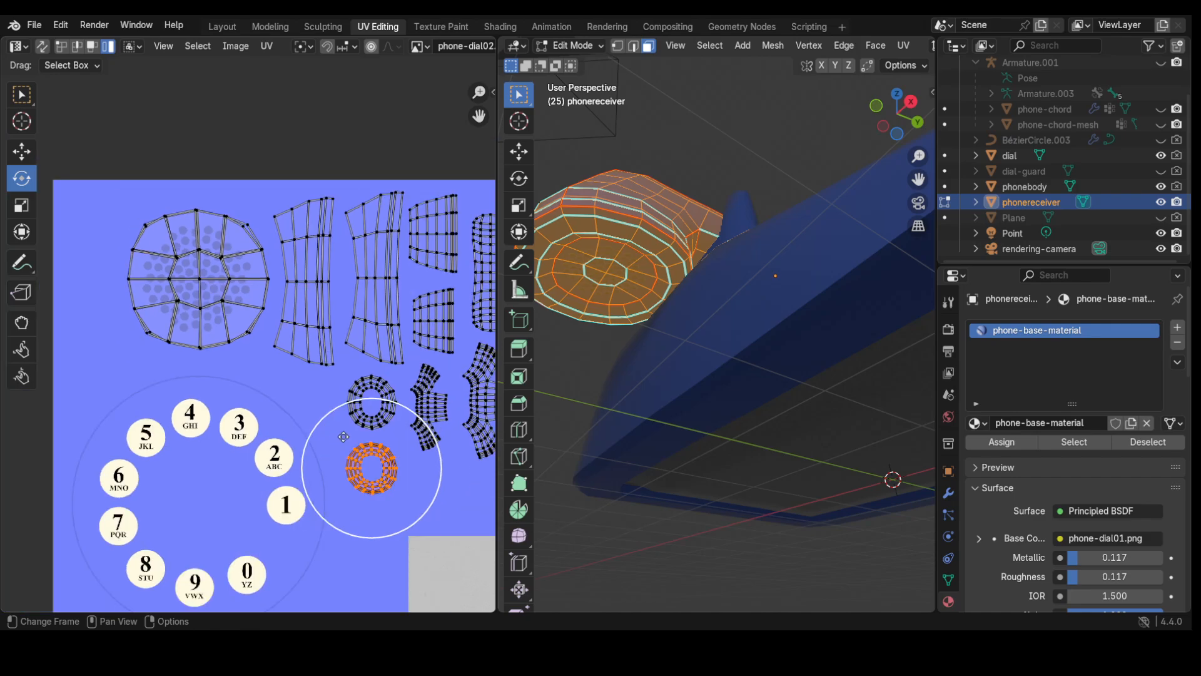
middle_click_drag(626, 323, 877, 357)
scroll(805, 290, "down", 6)
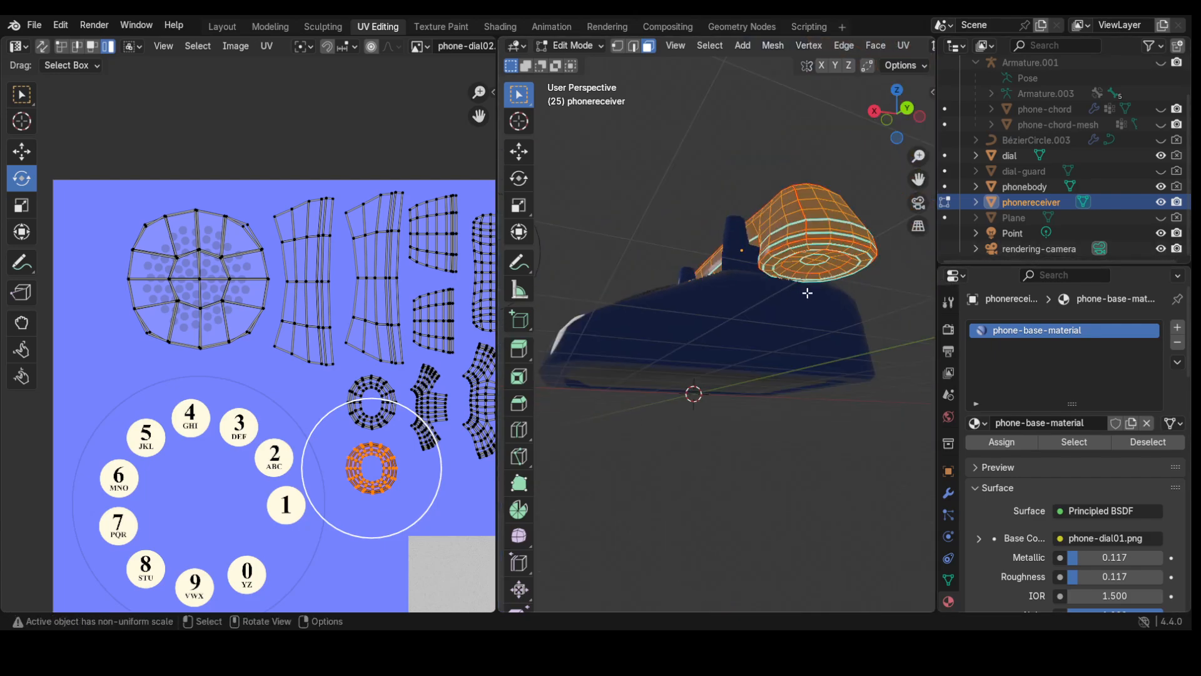
middle_click_drag(736, 319, 889, 390)
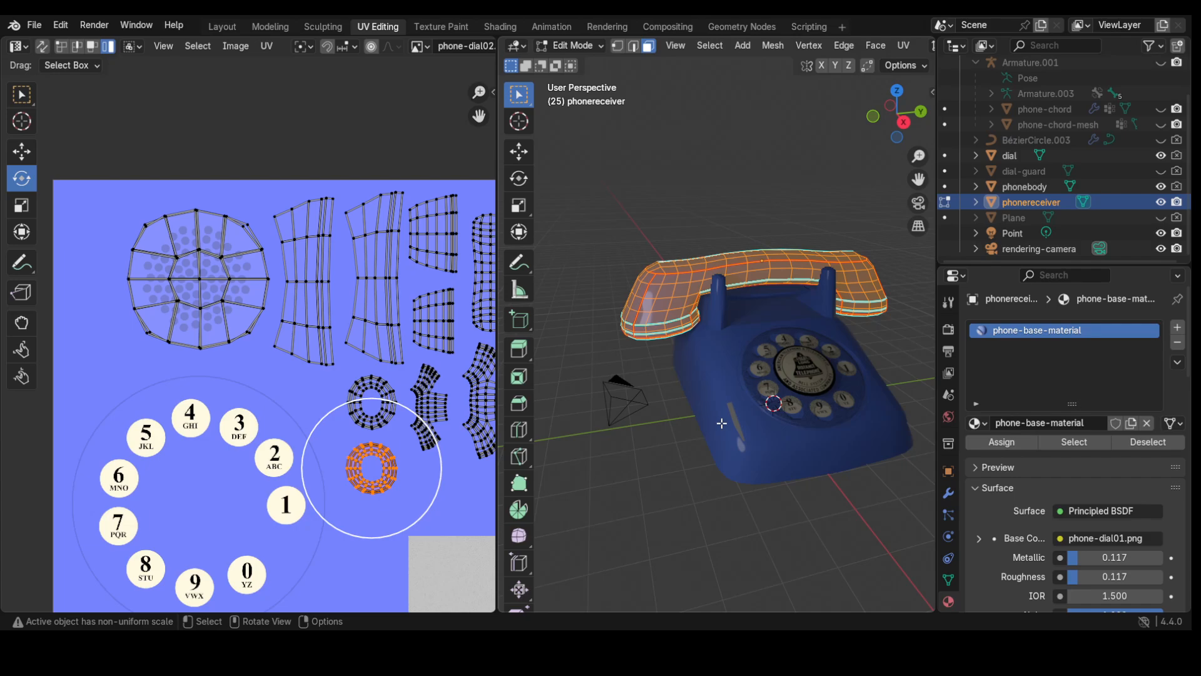
key("alt")
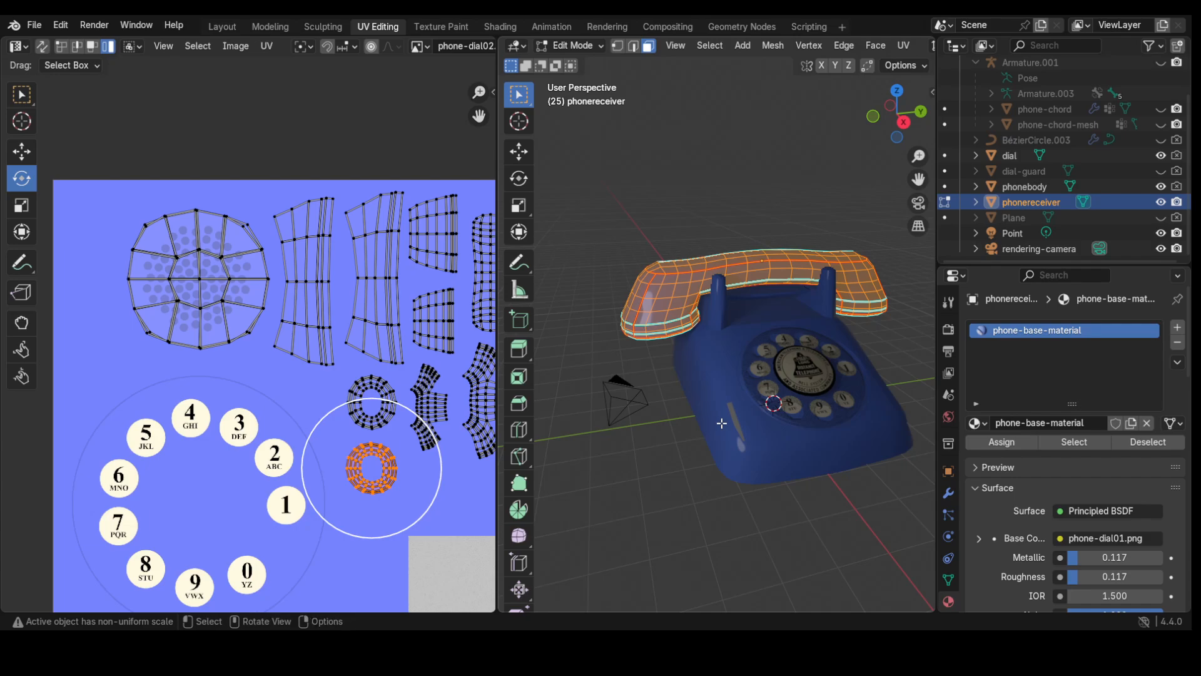